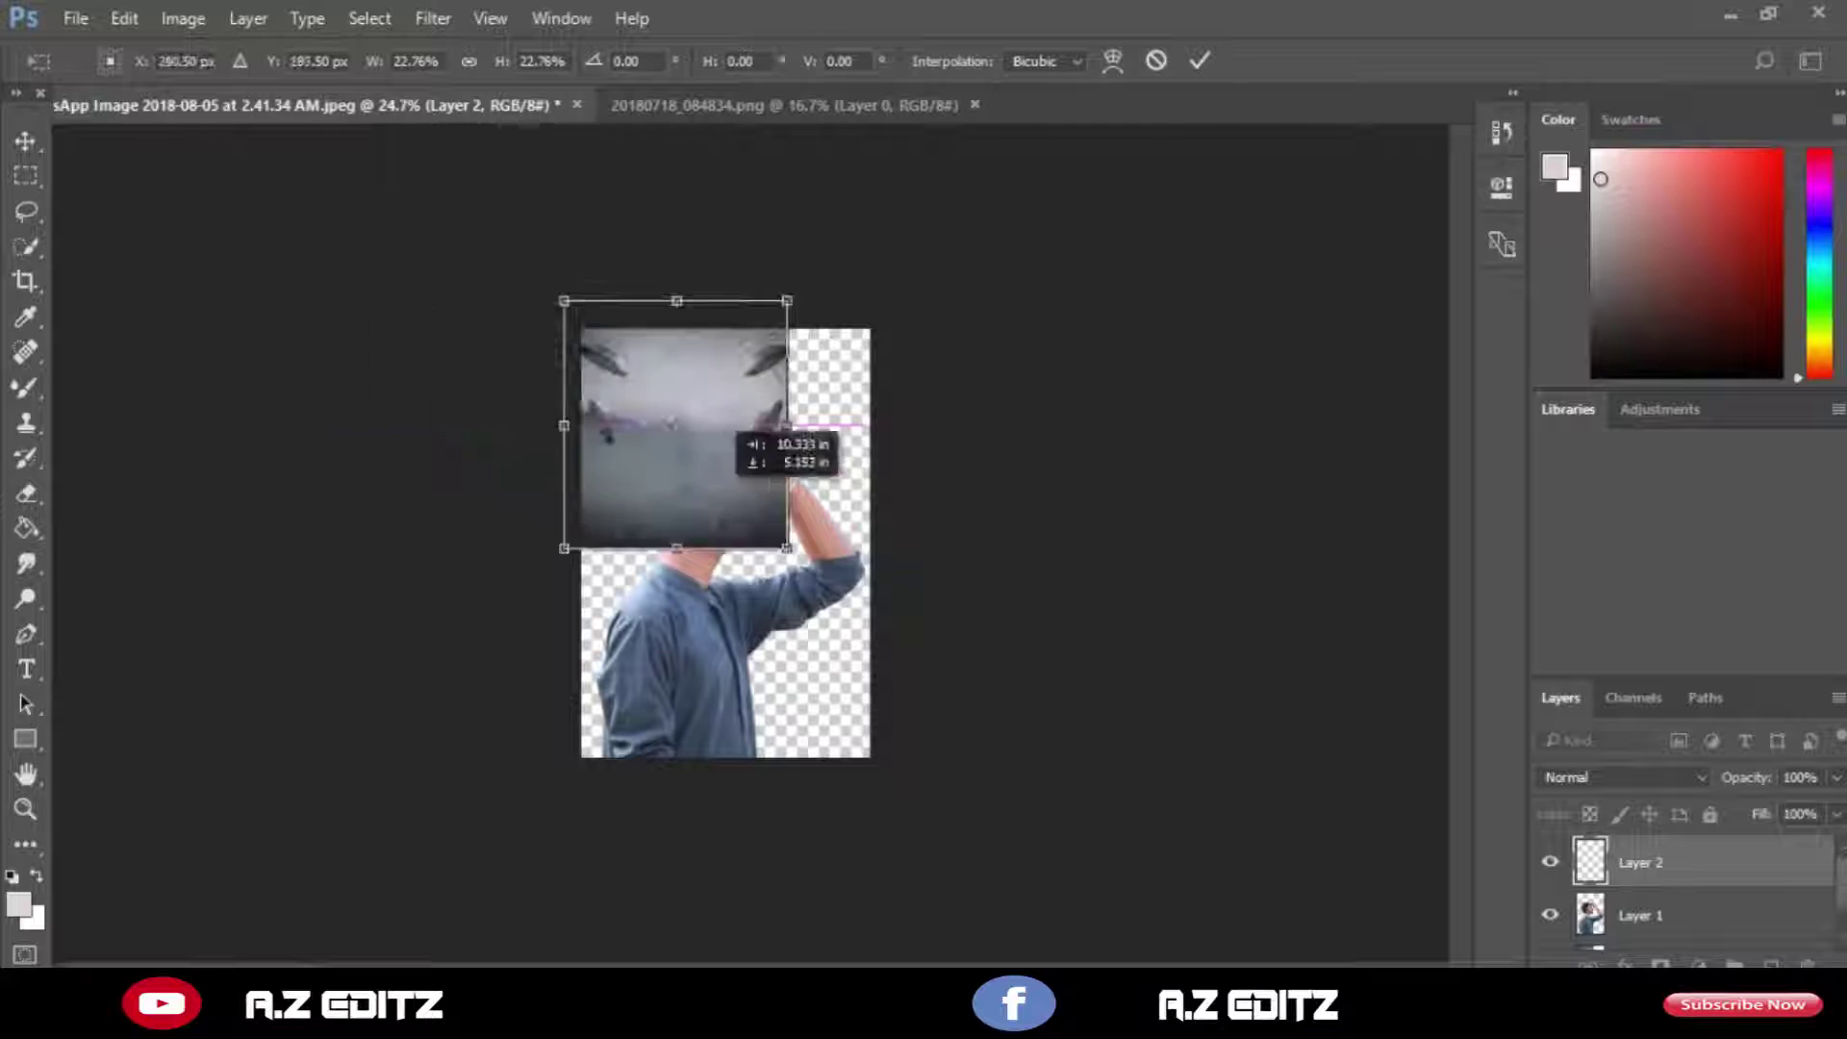
Scale the umbrella sky background to about 39.5% so it covers the canvas, and place its layer beneath the man's layer.
left_click_drag(805, 577, 969, 755)
scroll(775, 545, "up", 3)
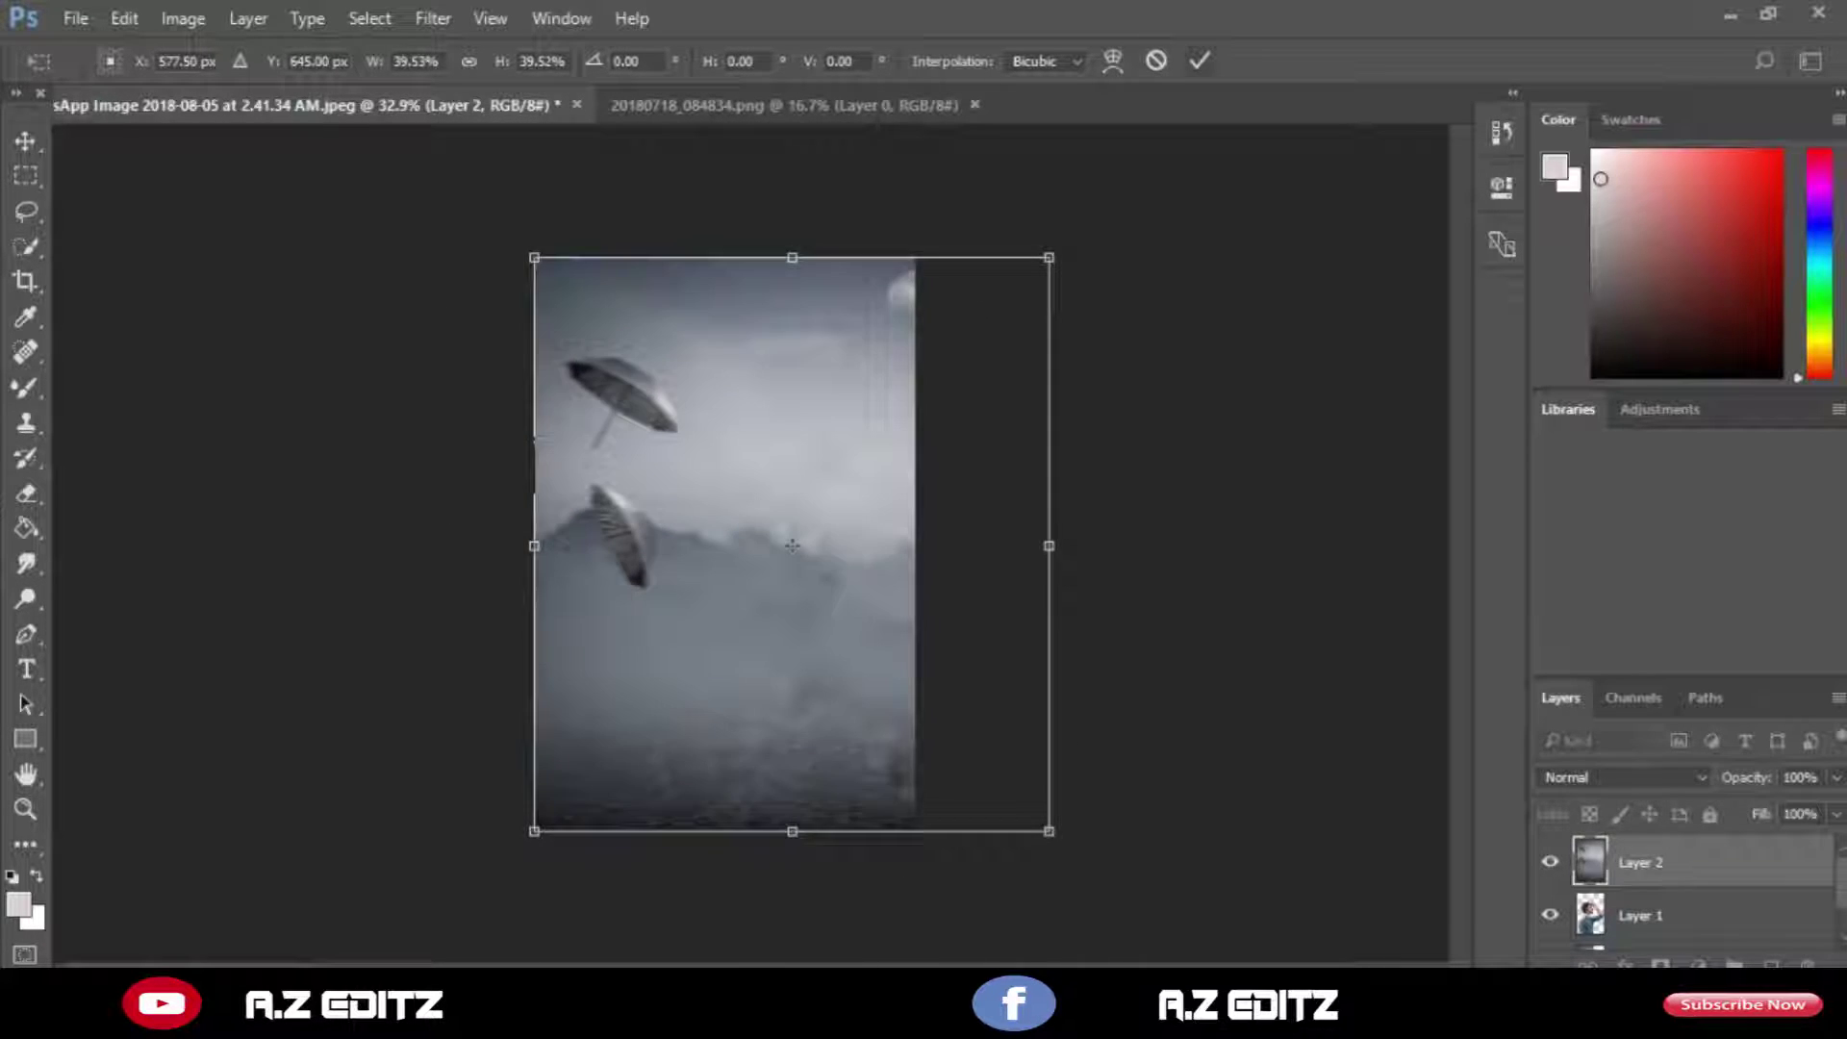
left_click(1200, 60)
left_click(1145, 317)
scroll(726, 546, "up", 2)
left_click_drag(1641, 863, 1641, 939)
Apply a 16 px Tilt-Shift blur to the background on Layer 2, moving the focus area below the photo.
left_click(1212, 461)
left_click(433, 18)
left_click(1641, 915)
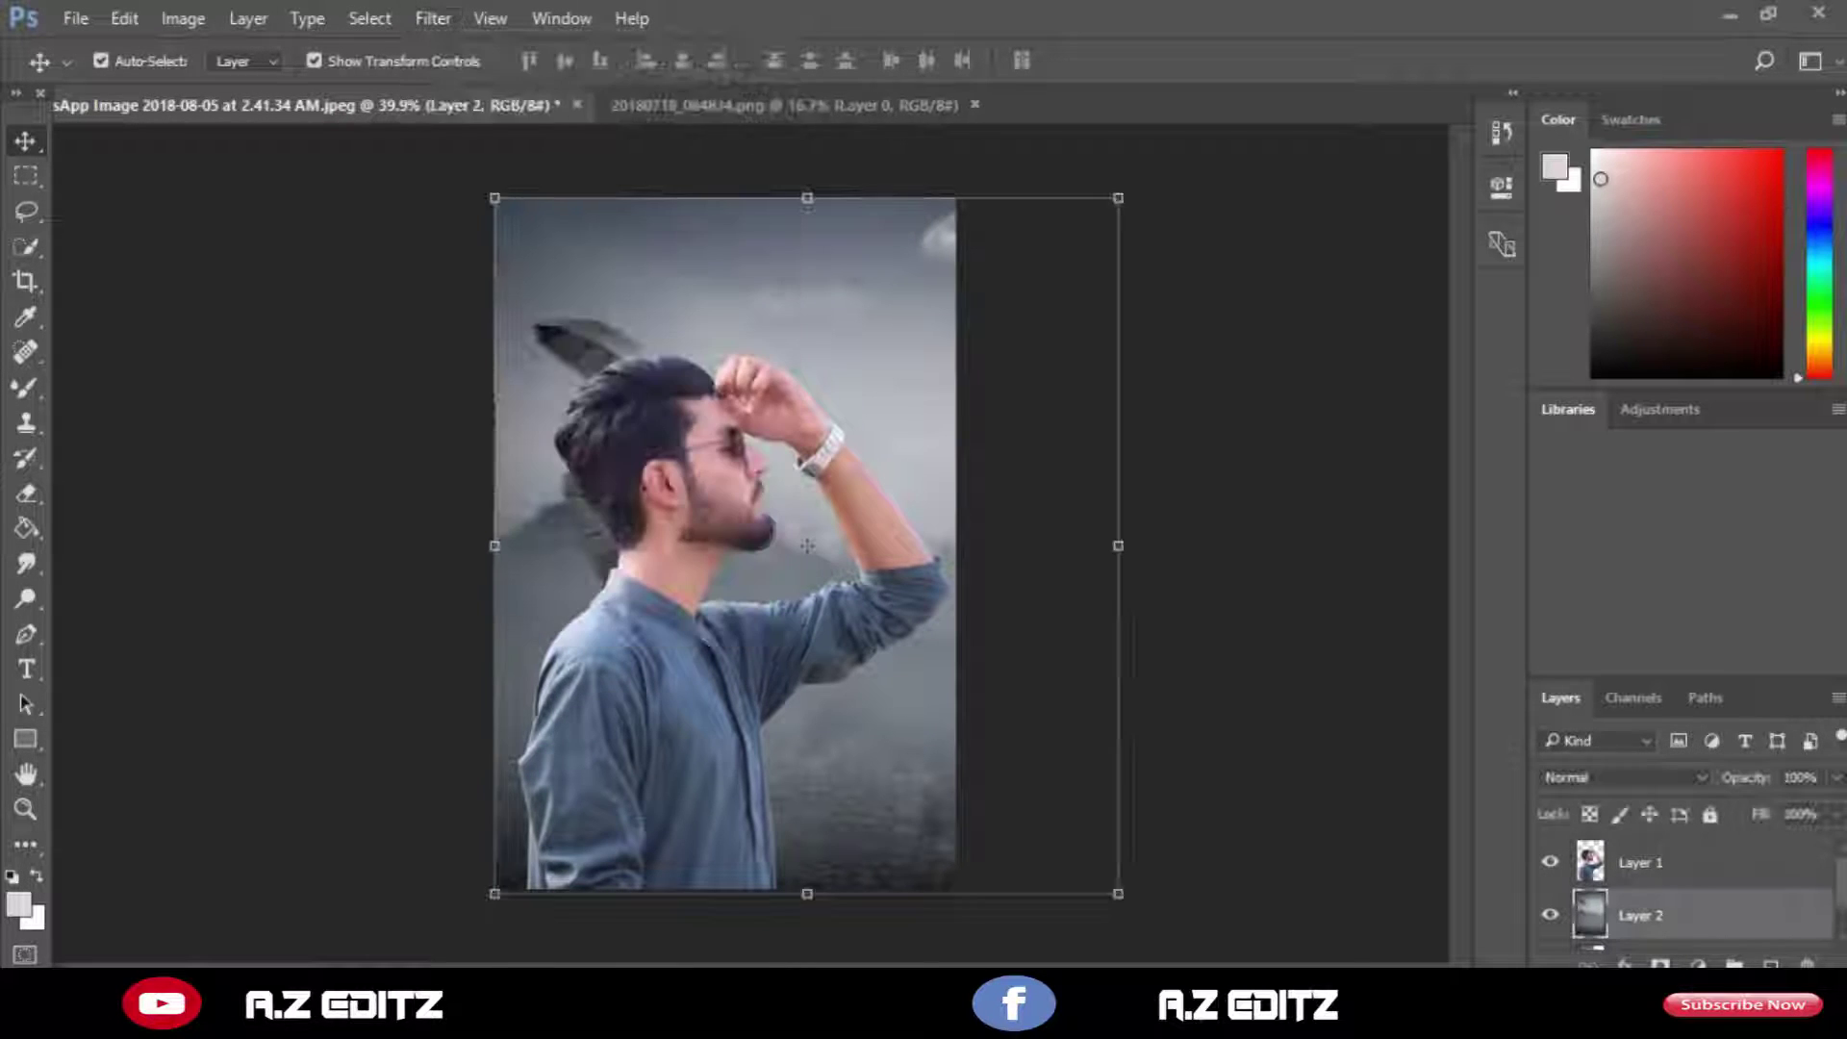
left_click(369, 19)
mouse_move(490, 18)
mouse_move(433, 19)
mouse_move(673, 343)
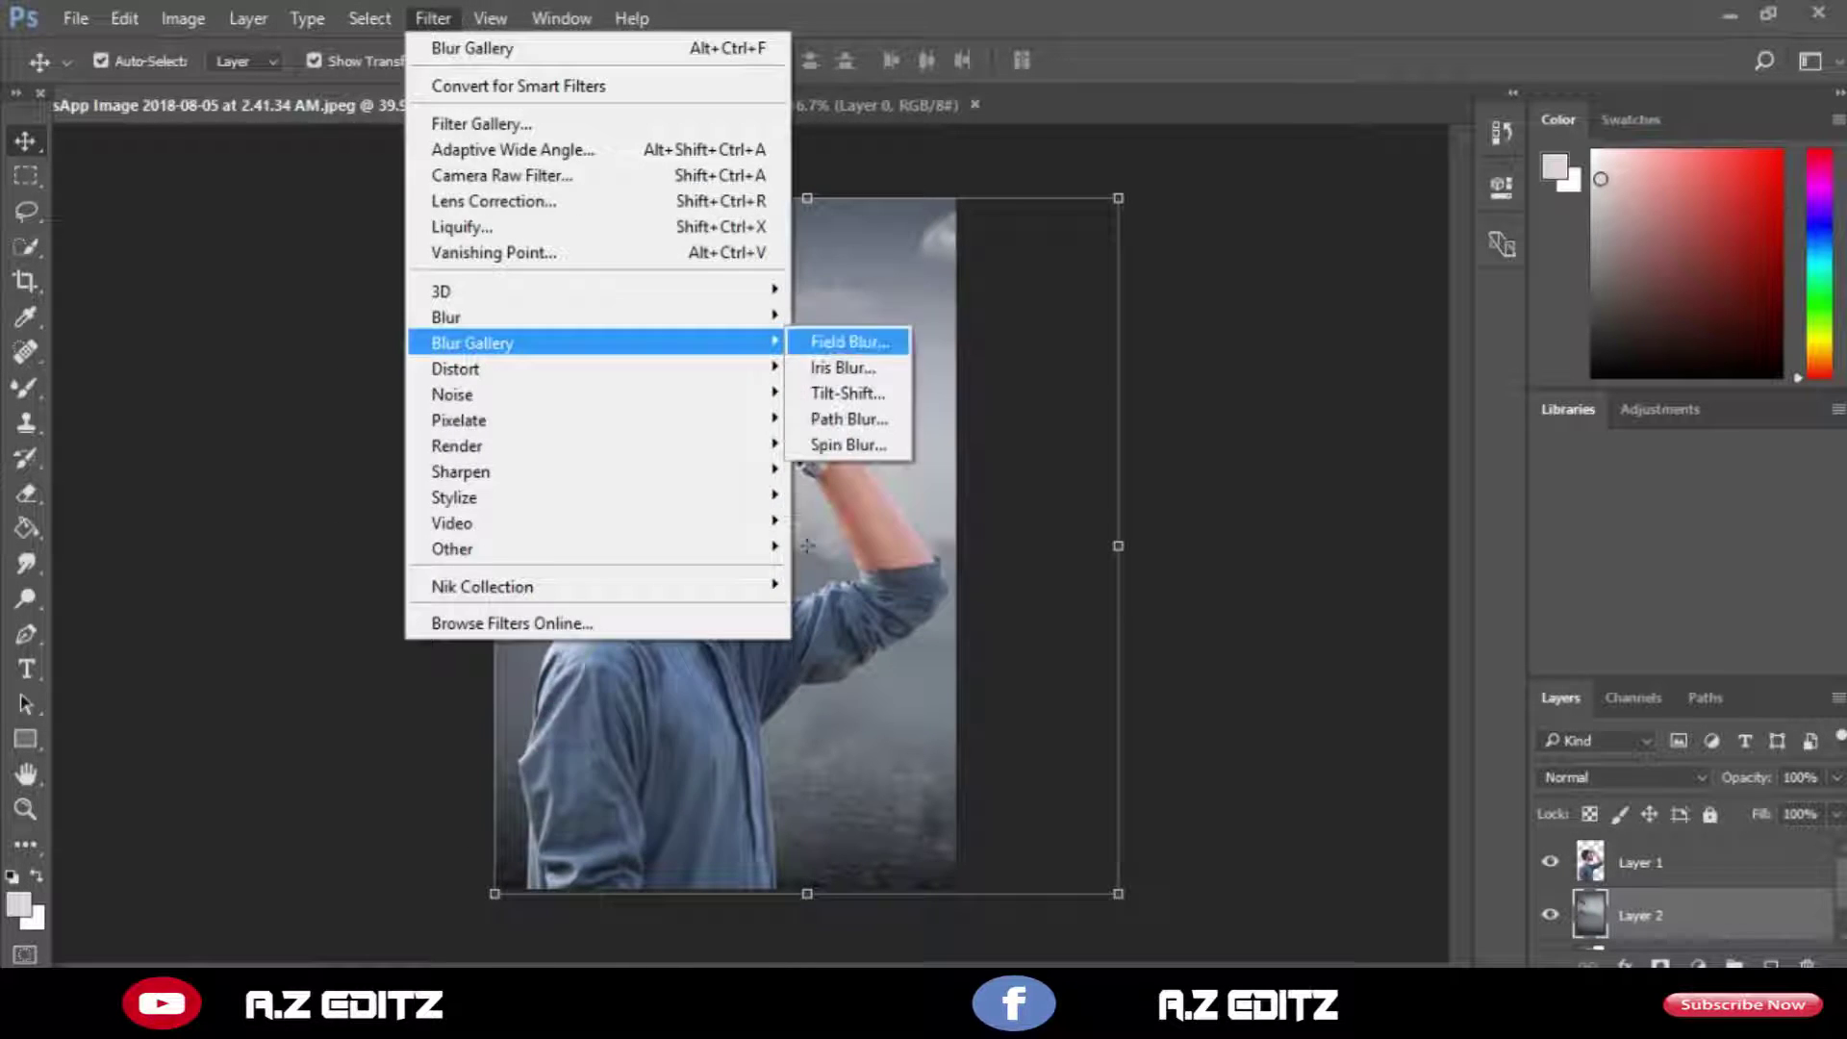
left_click(853, 395)
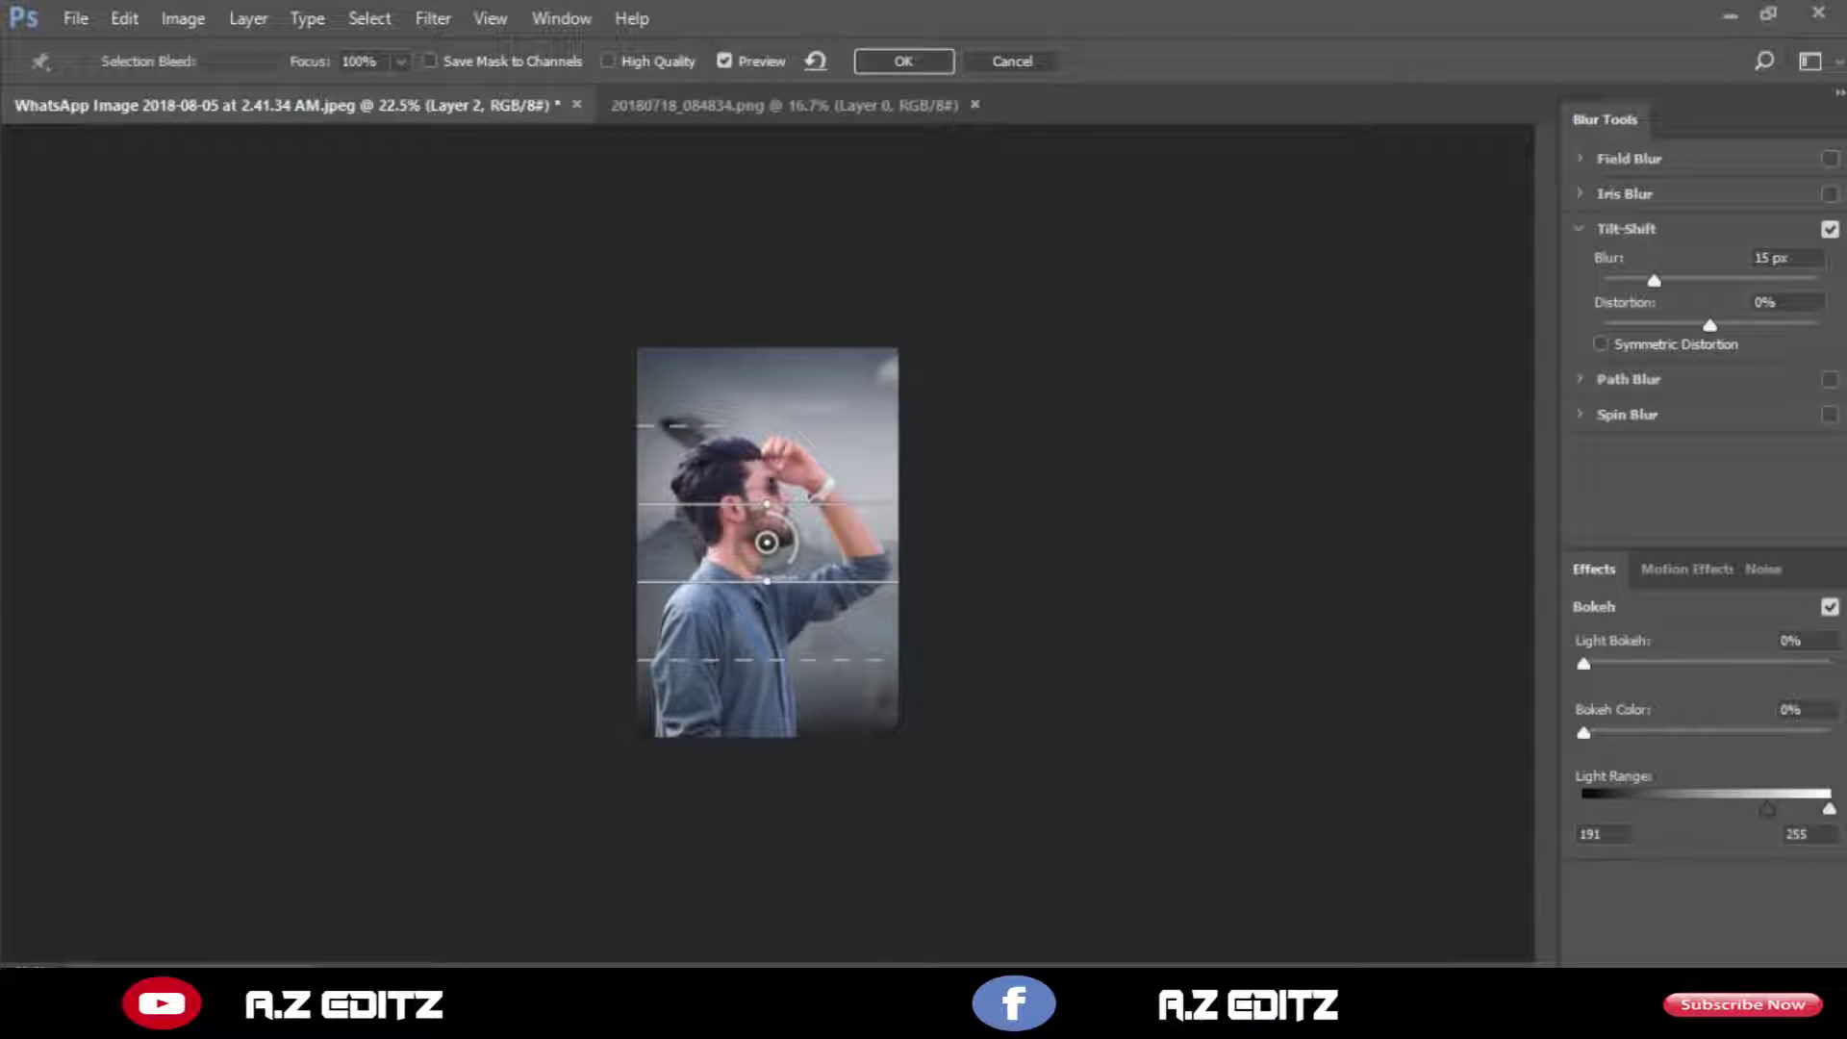
left_click_drag(767, 543, 829, 869)
left_click_drag(856, 886, 852, 890)
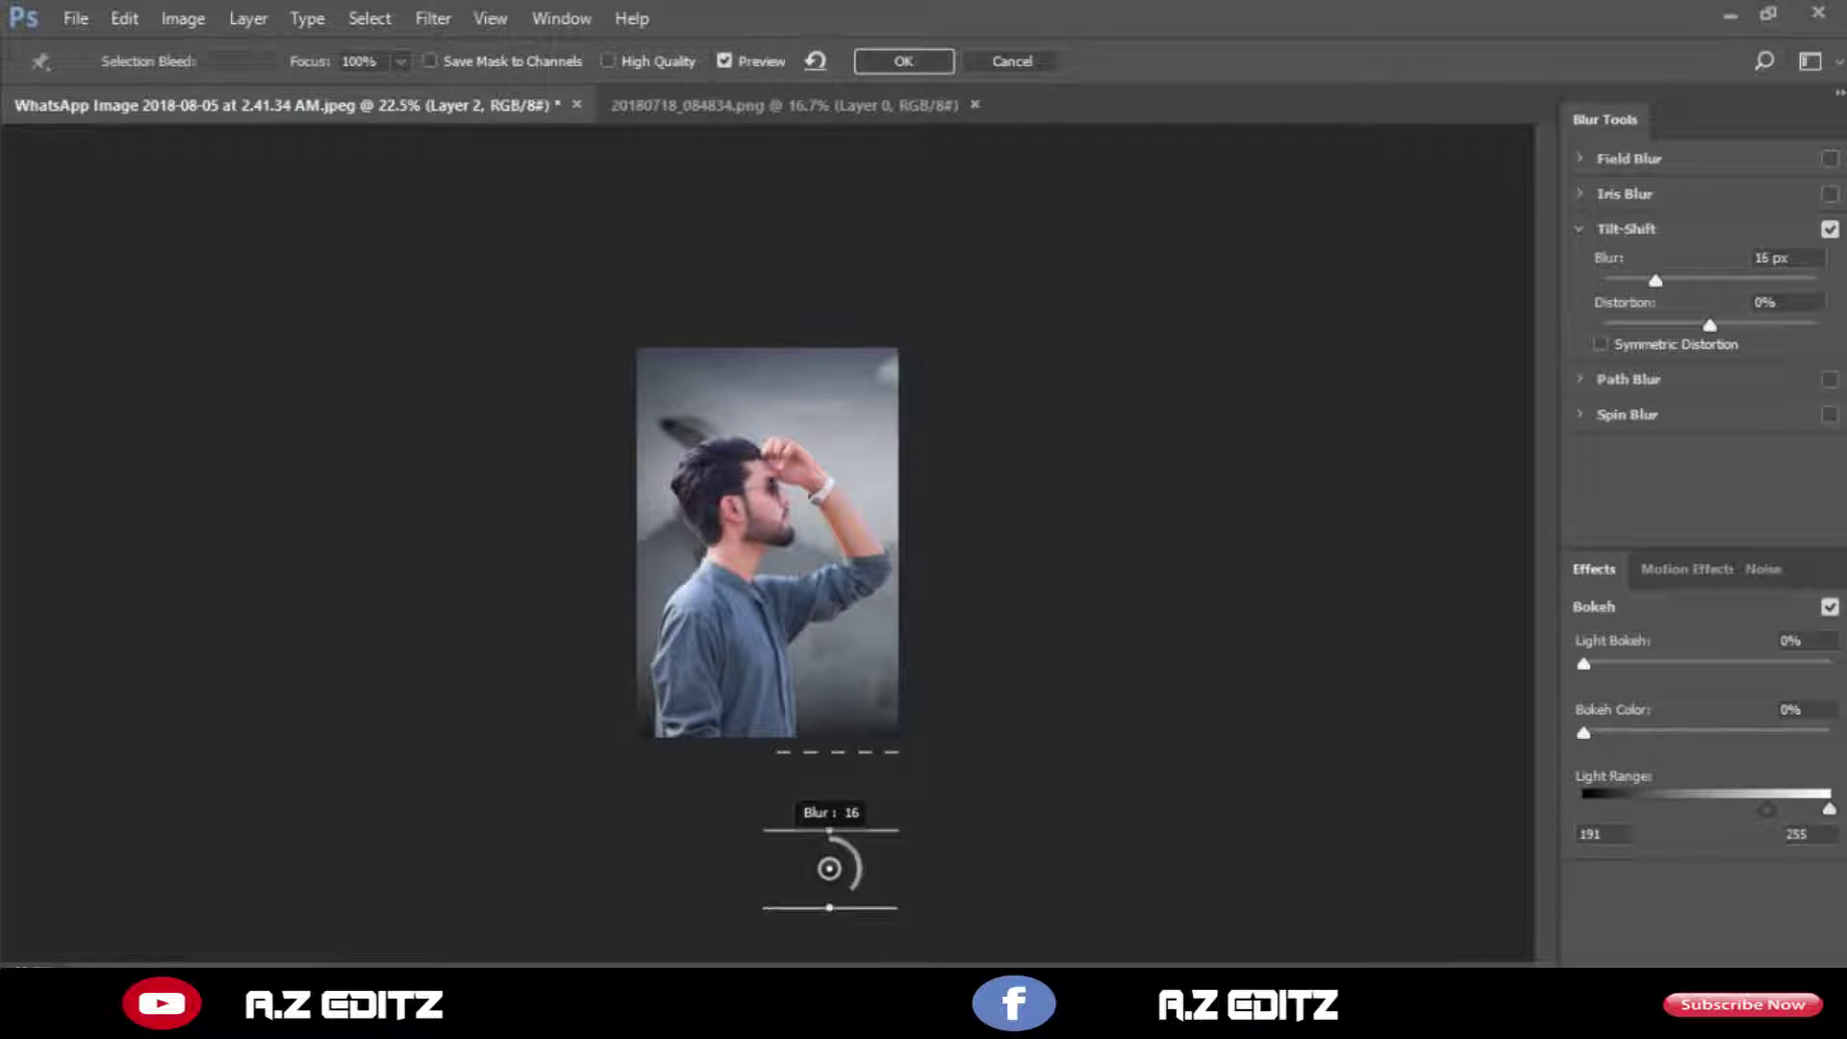
key("Return")
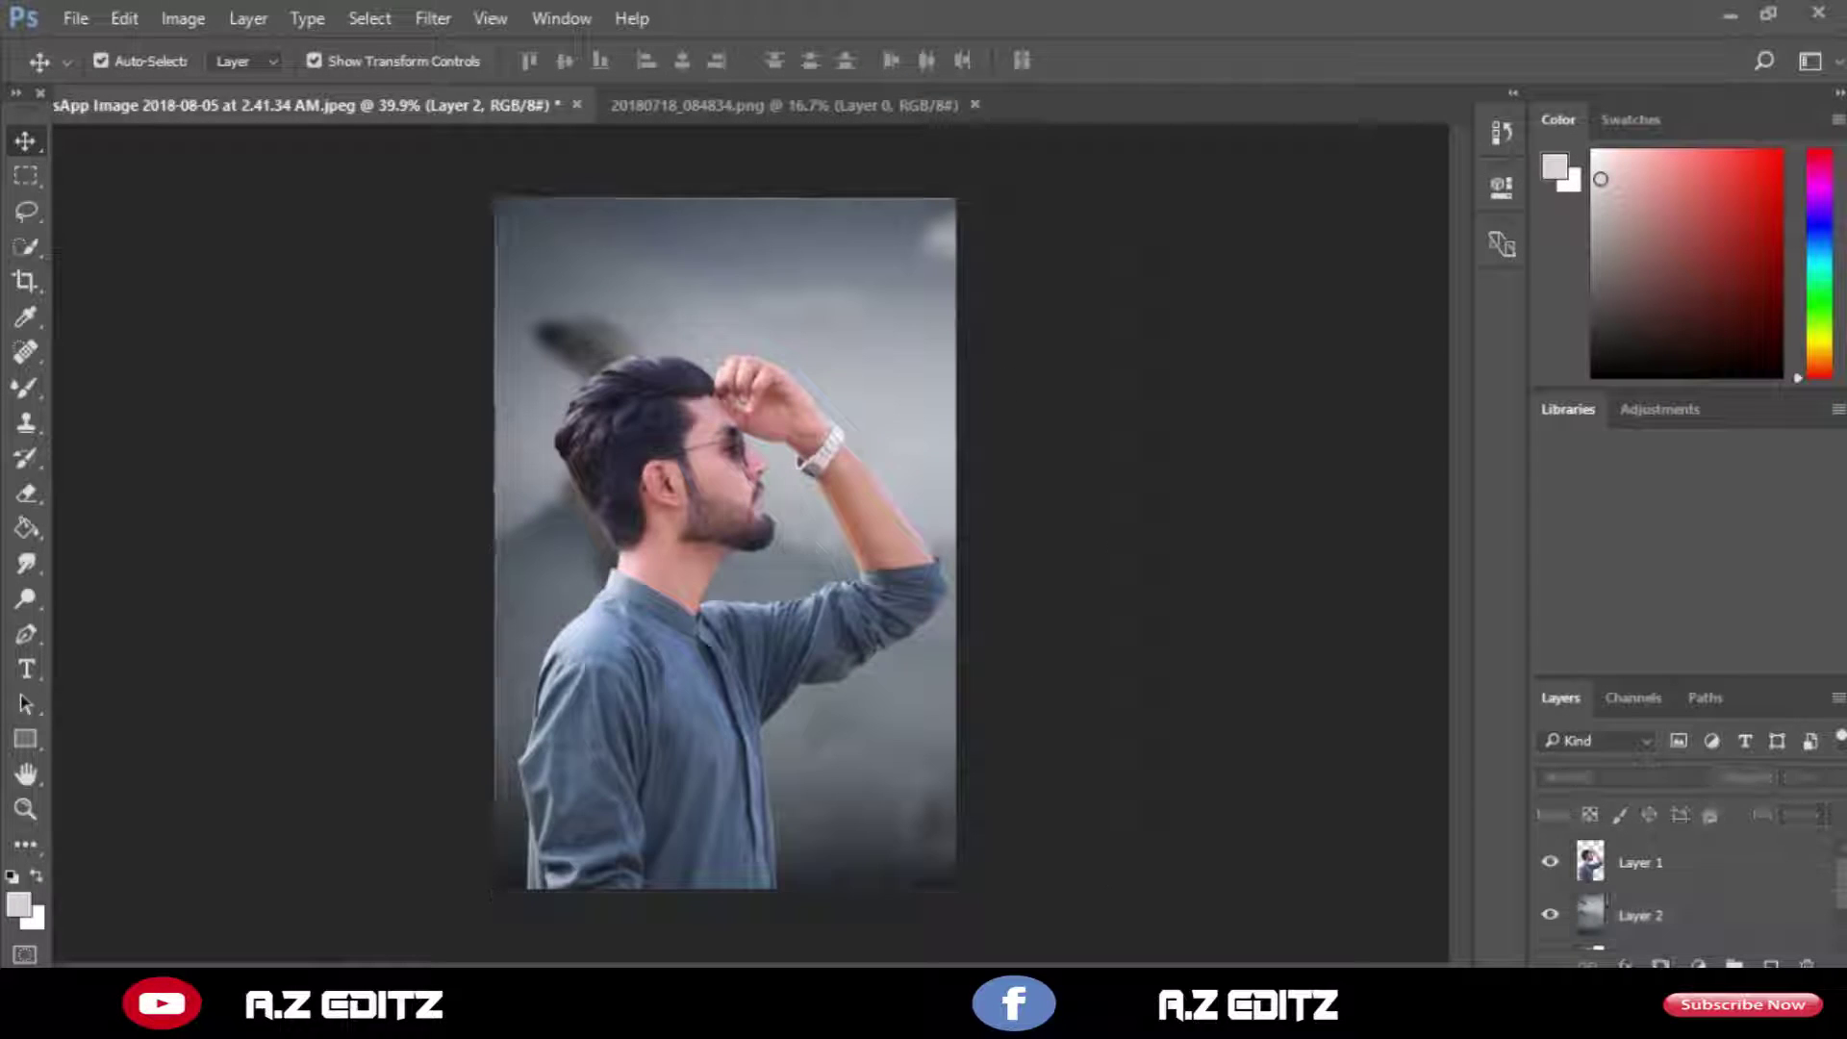
Adjust Layer 1 with Camera Raw: Exposure +0.45, Contrast +11, Highlights +5, Shadows -32, Whites -14, Blacks -73, and slightly more Clarity.
scroll(726, 542, "down", 1)
left_click(432, 18)
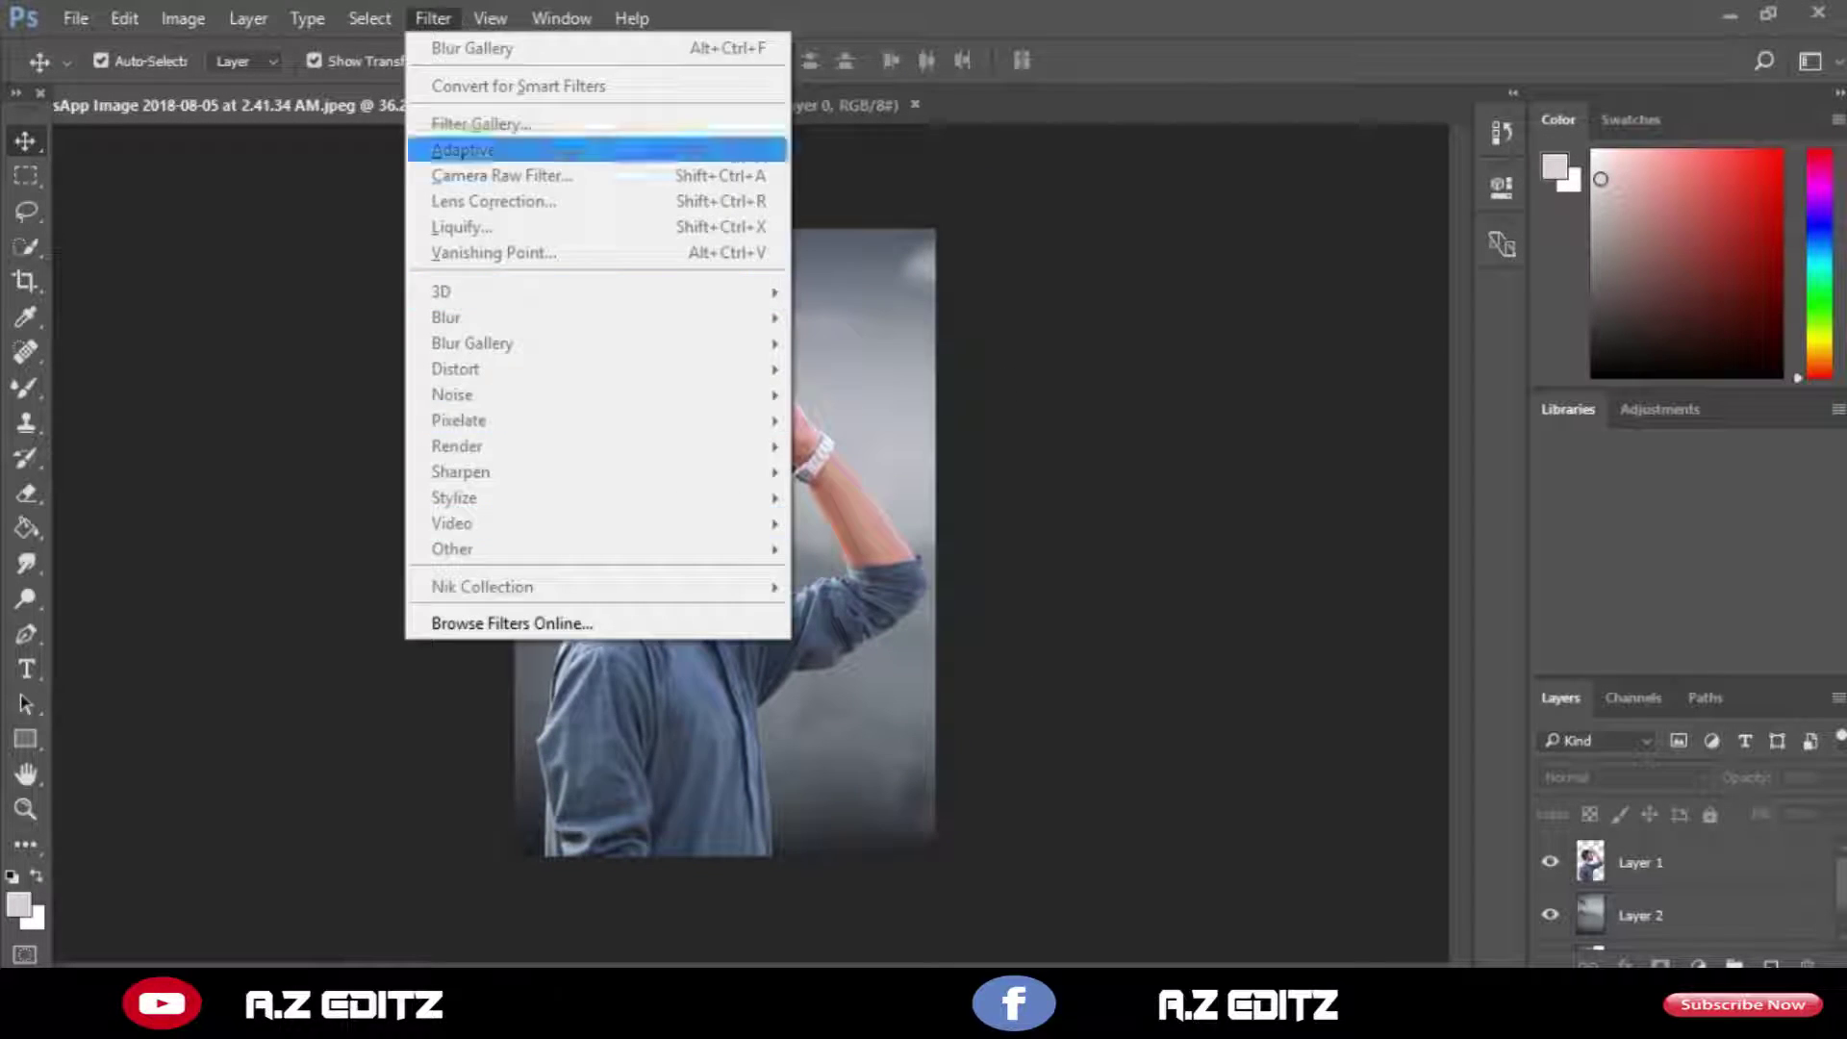
left_click(1640, 863)
left_click(1607, 1012)
left_click(433, 18)
left_click(481, 173)
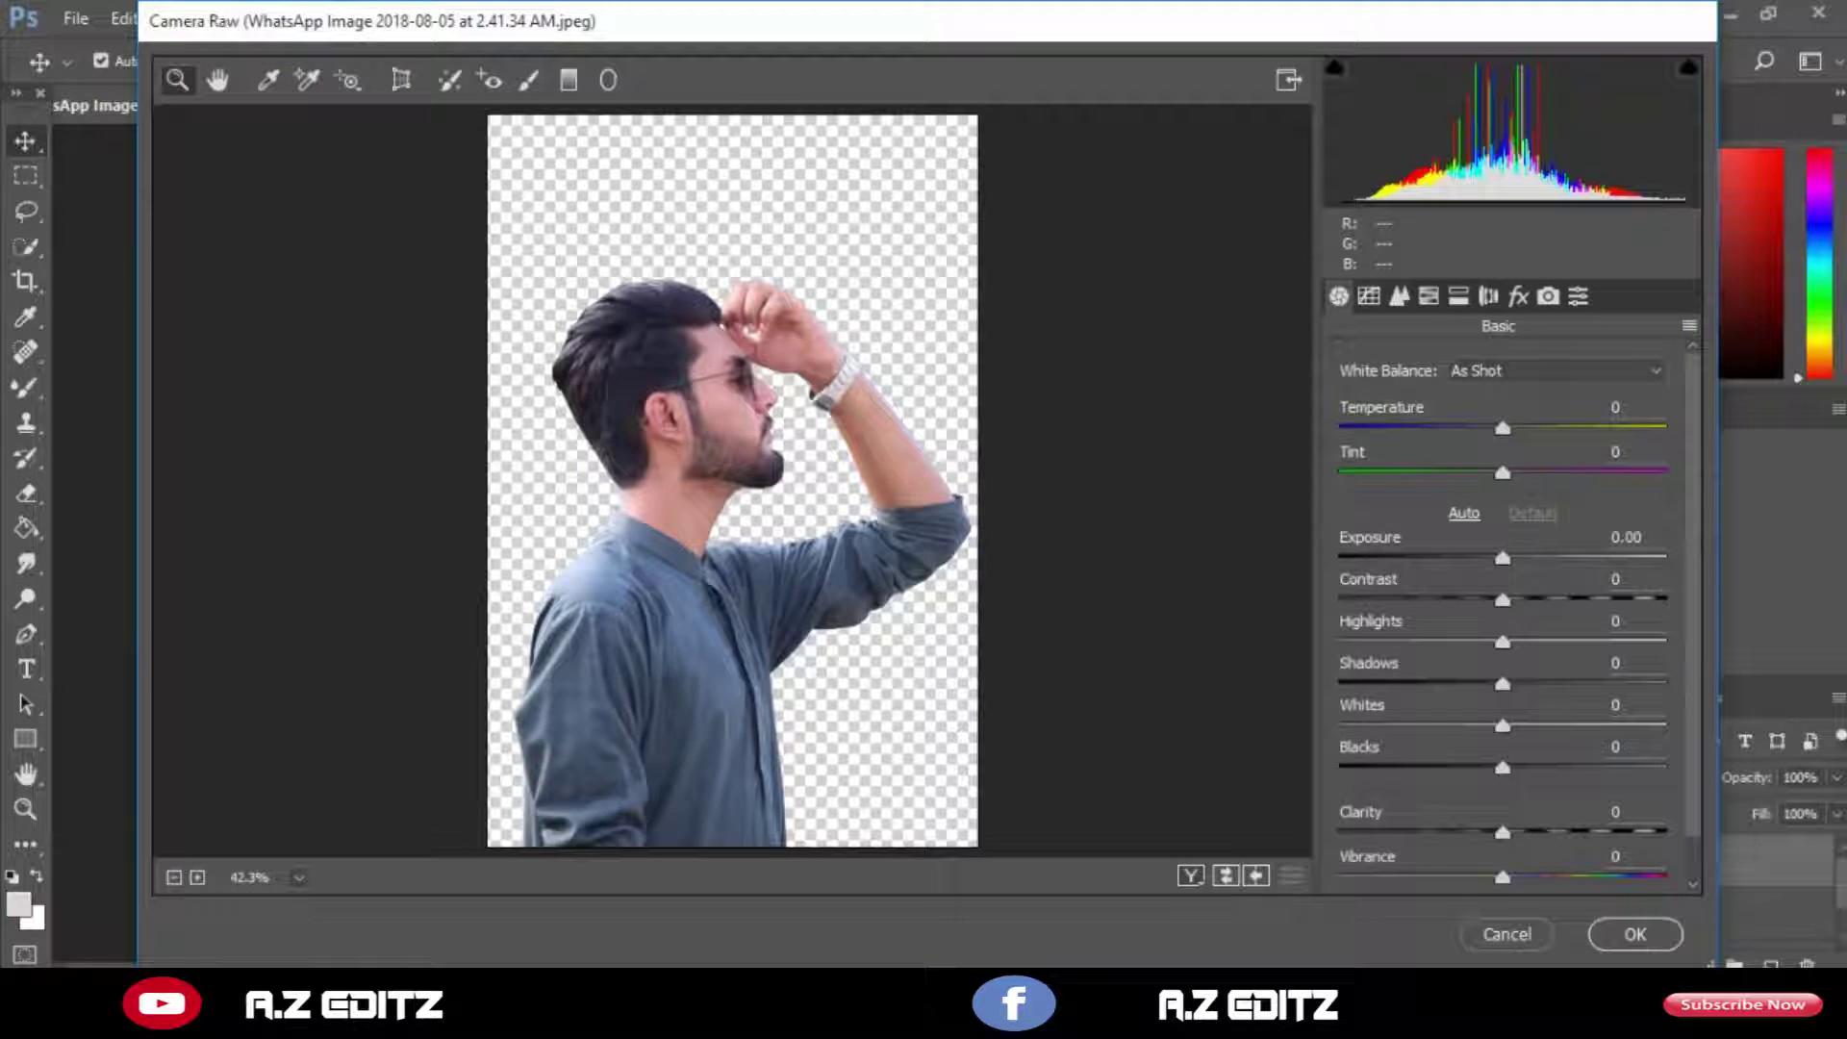
left_click_drag(1503, 558, 1384, 767)
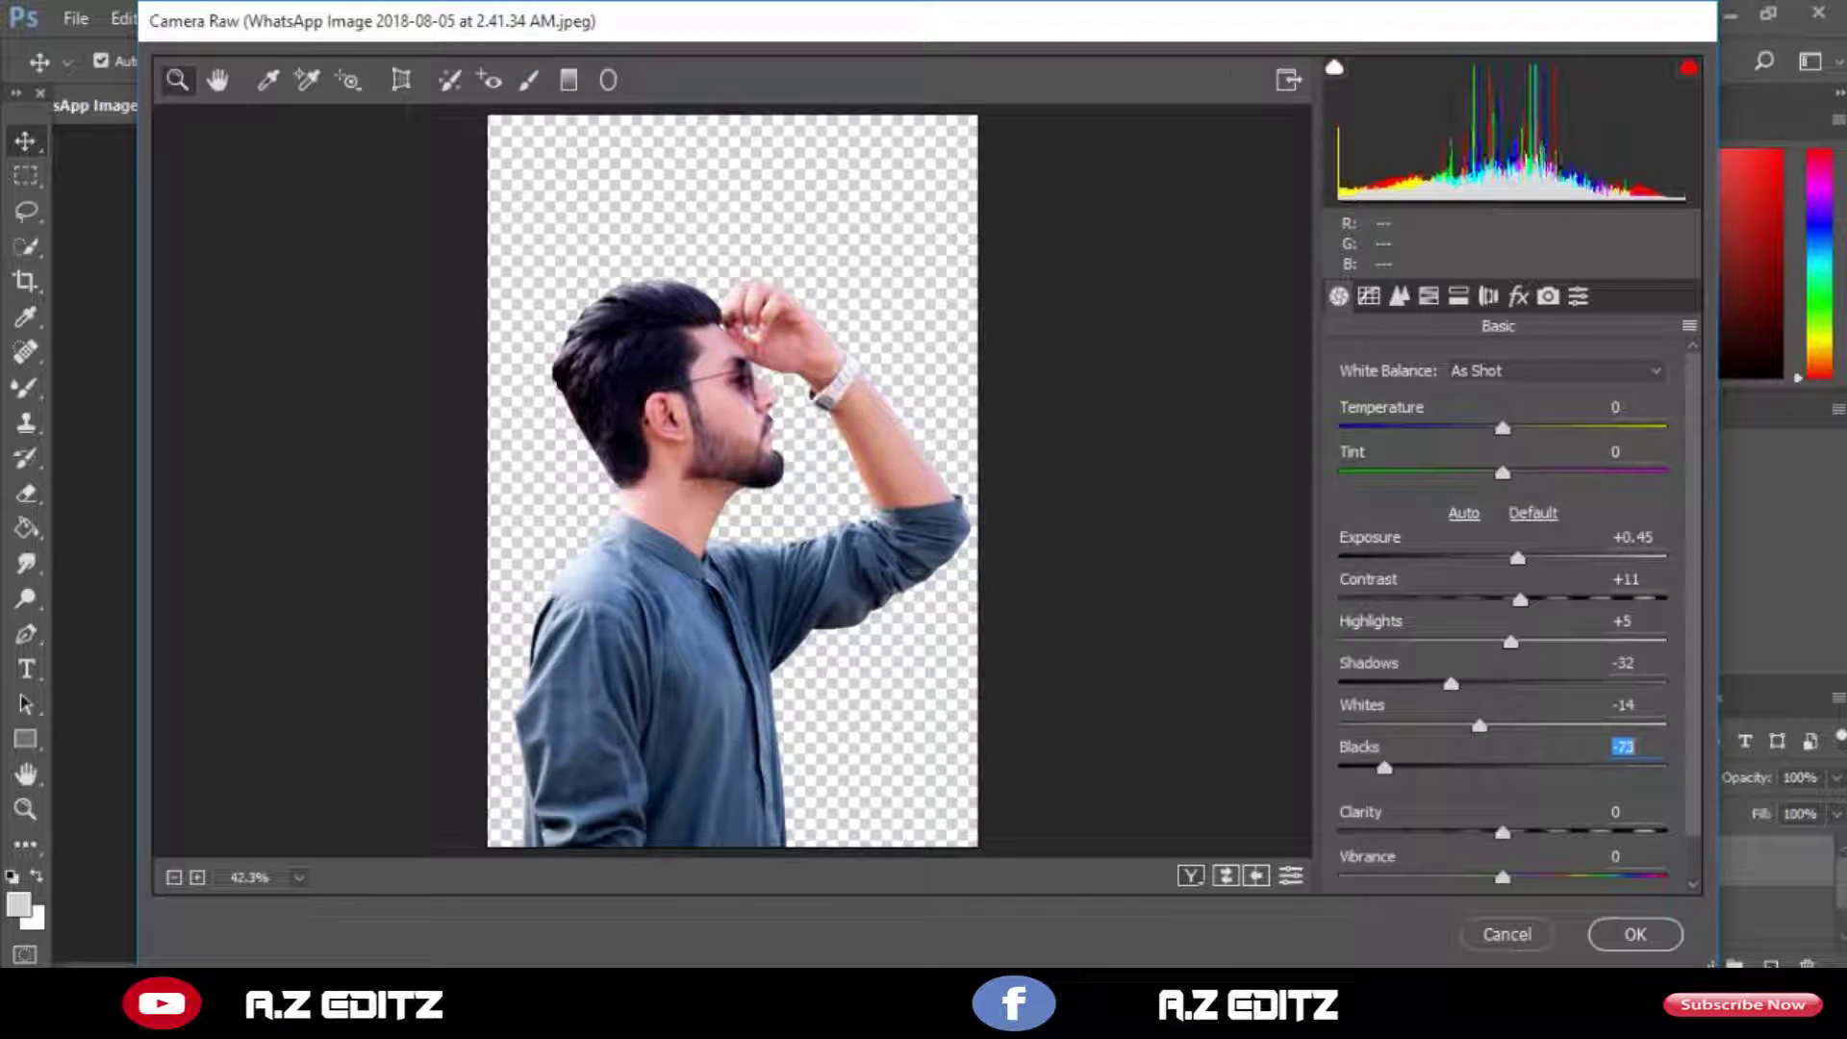
left_click_drag(1510, 832, 1527, 832)
left_click(1597, 921)
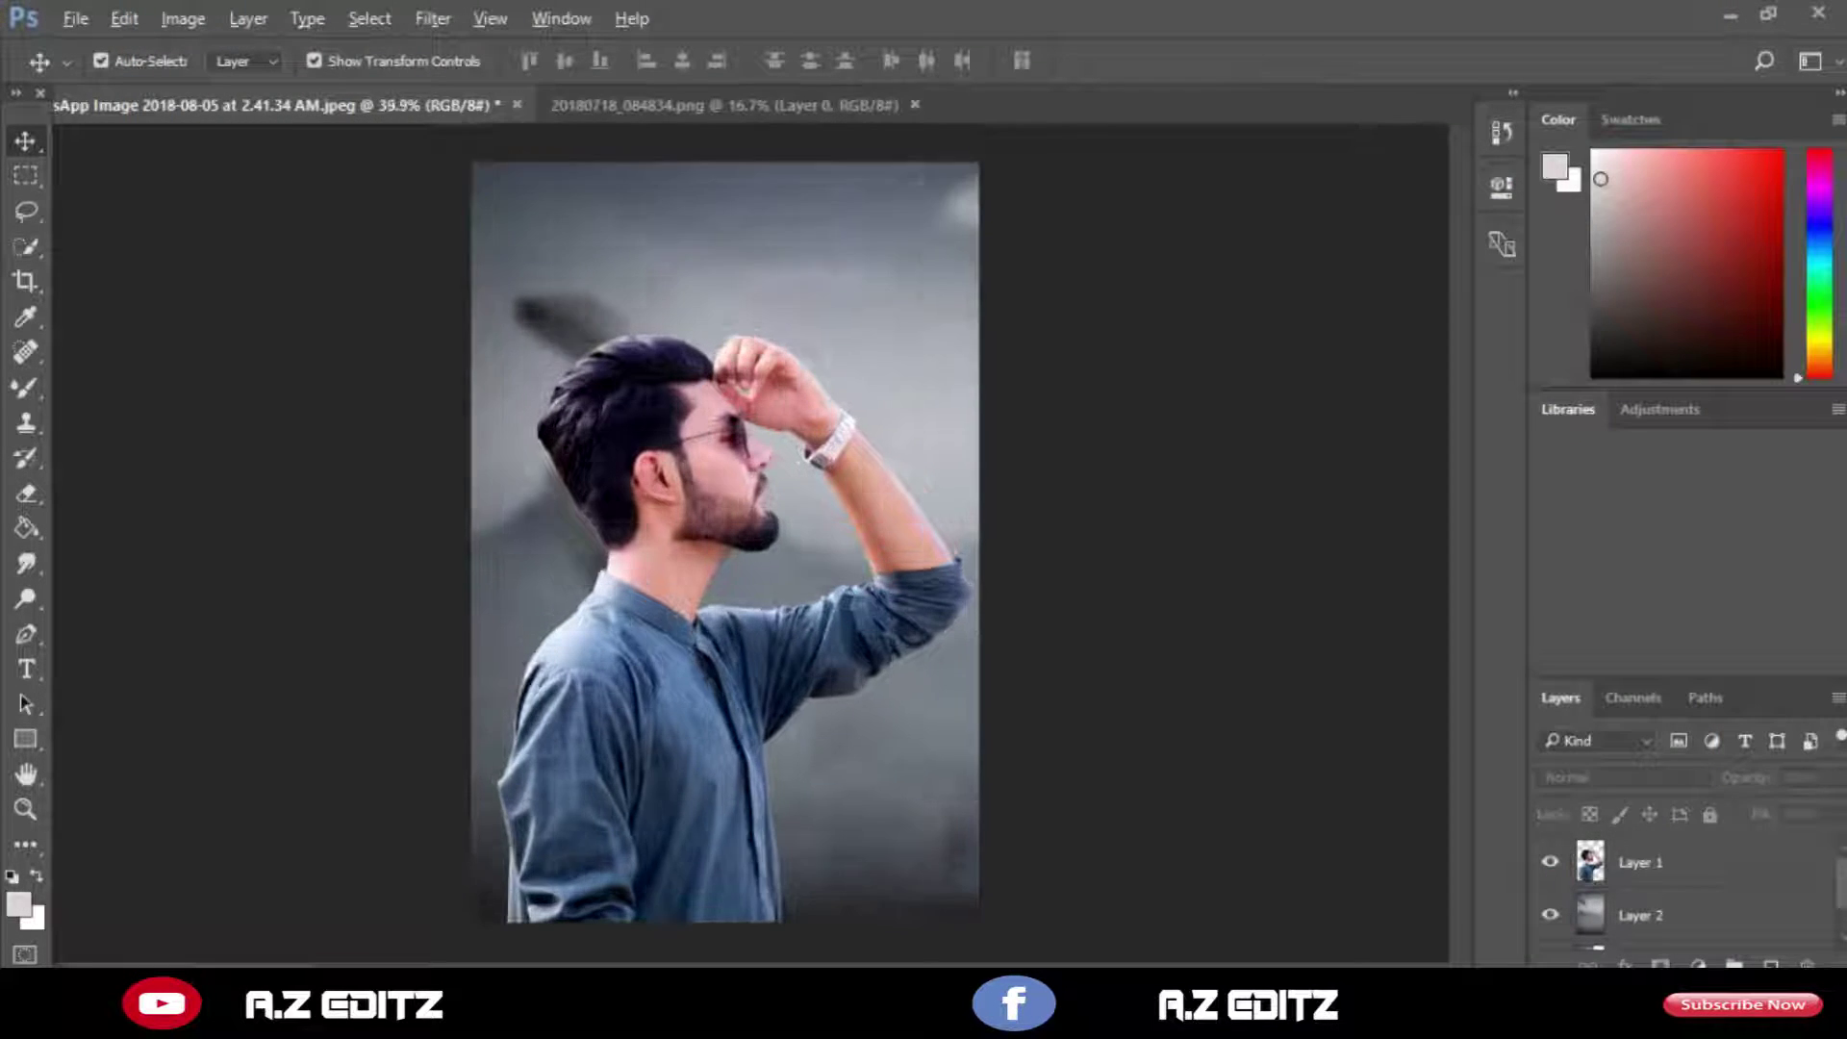
Erase the dark fringe pixels in the gap between the man's fingers on Layer 1 with a 5 px Eraser.
scroll(755, 452, "down", 2)
scroll(755, 452, "up", 1)
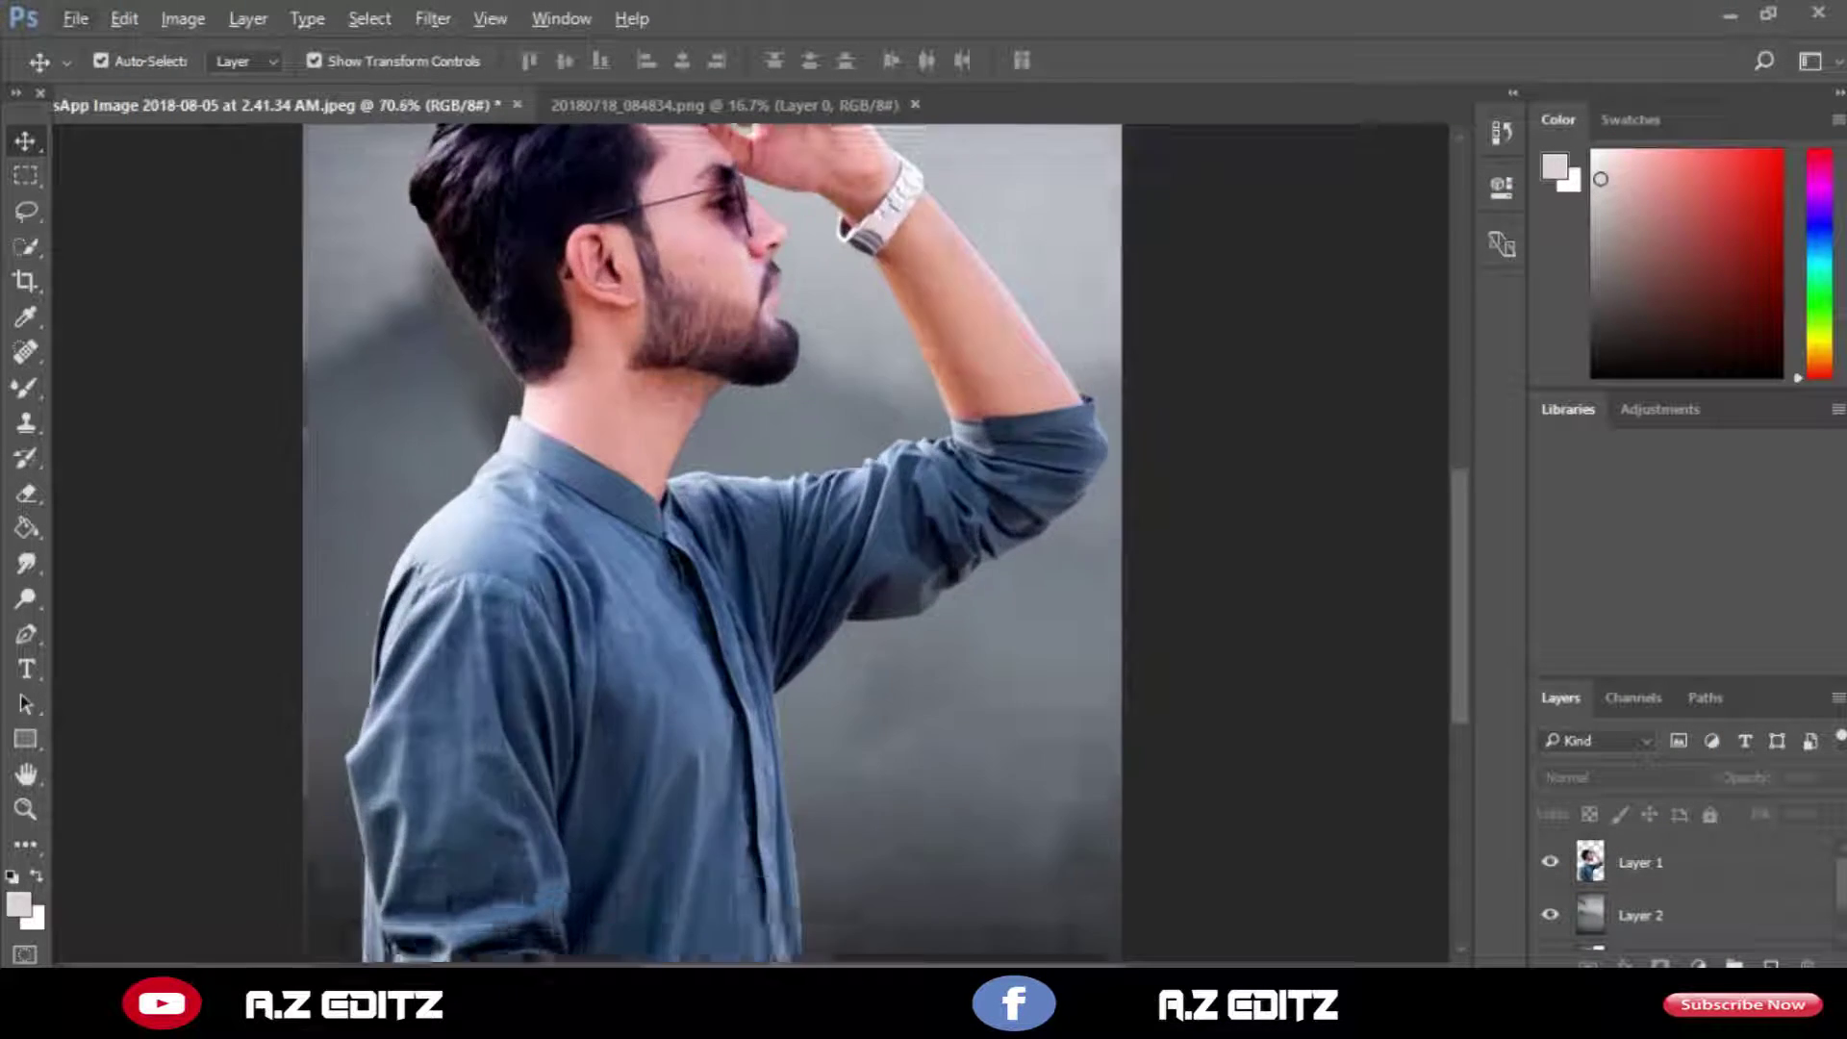
scroll(755, 452, "up", 2)
scroll(750, 413, "up", 2)
right_click(993, 338, "alt")
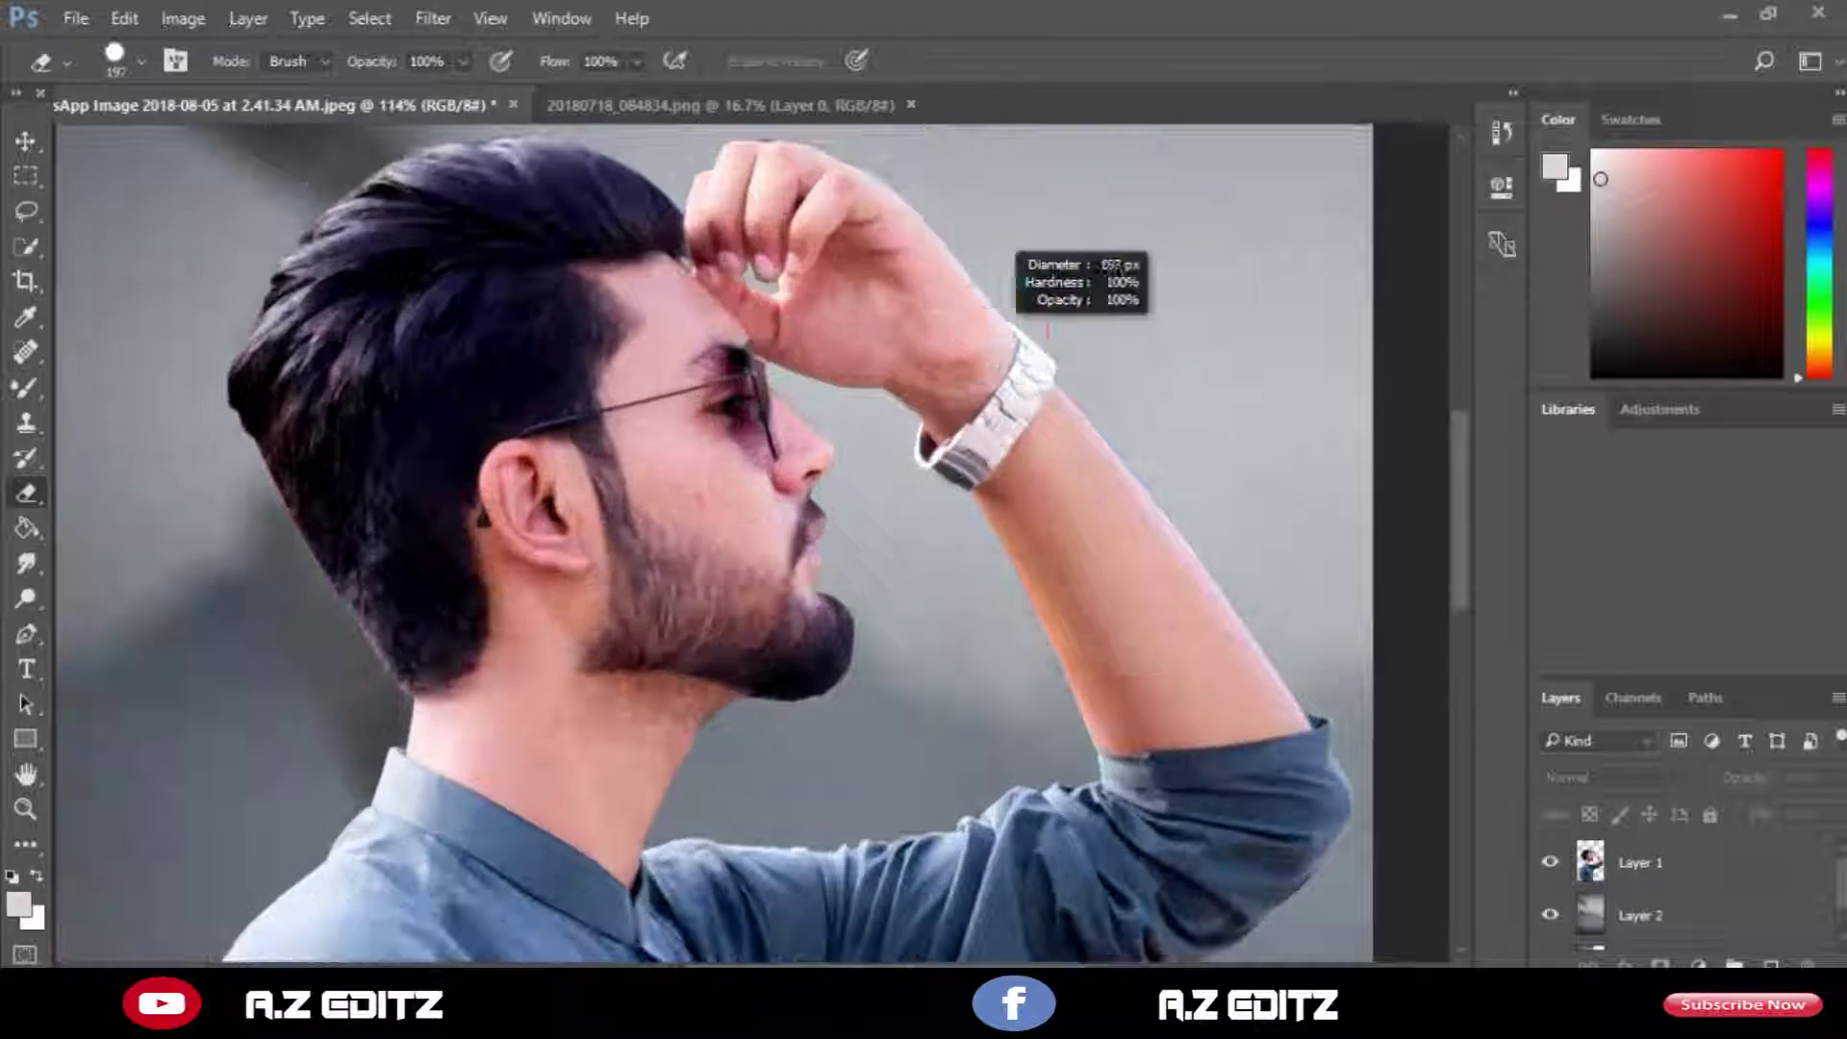
scroll(813, 319, "up", 3)
right_click(783, 301, "alt")
scroll(693, 385, "up", 2)
scroll(601, 355, "up", 3)
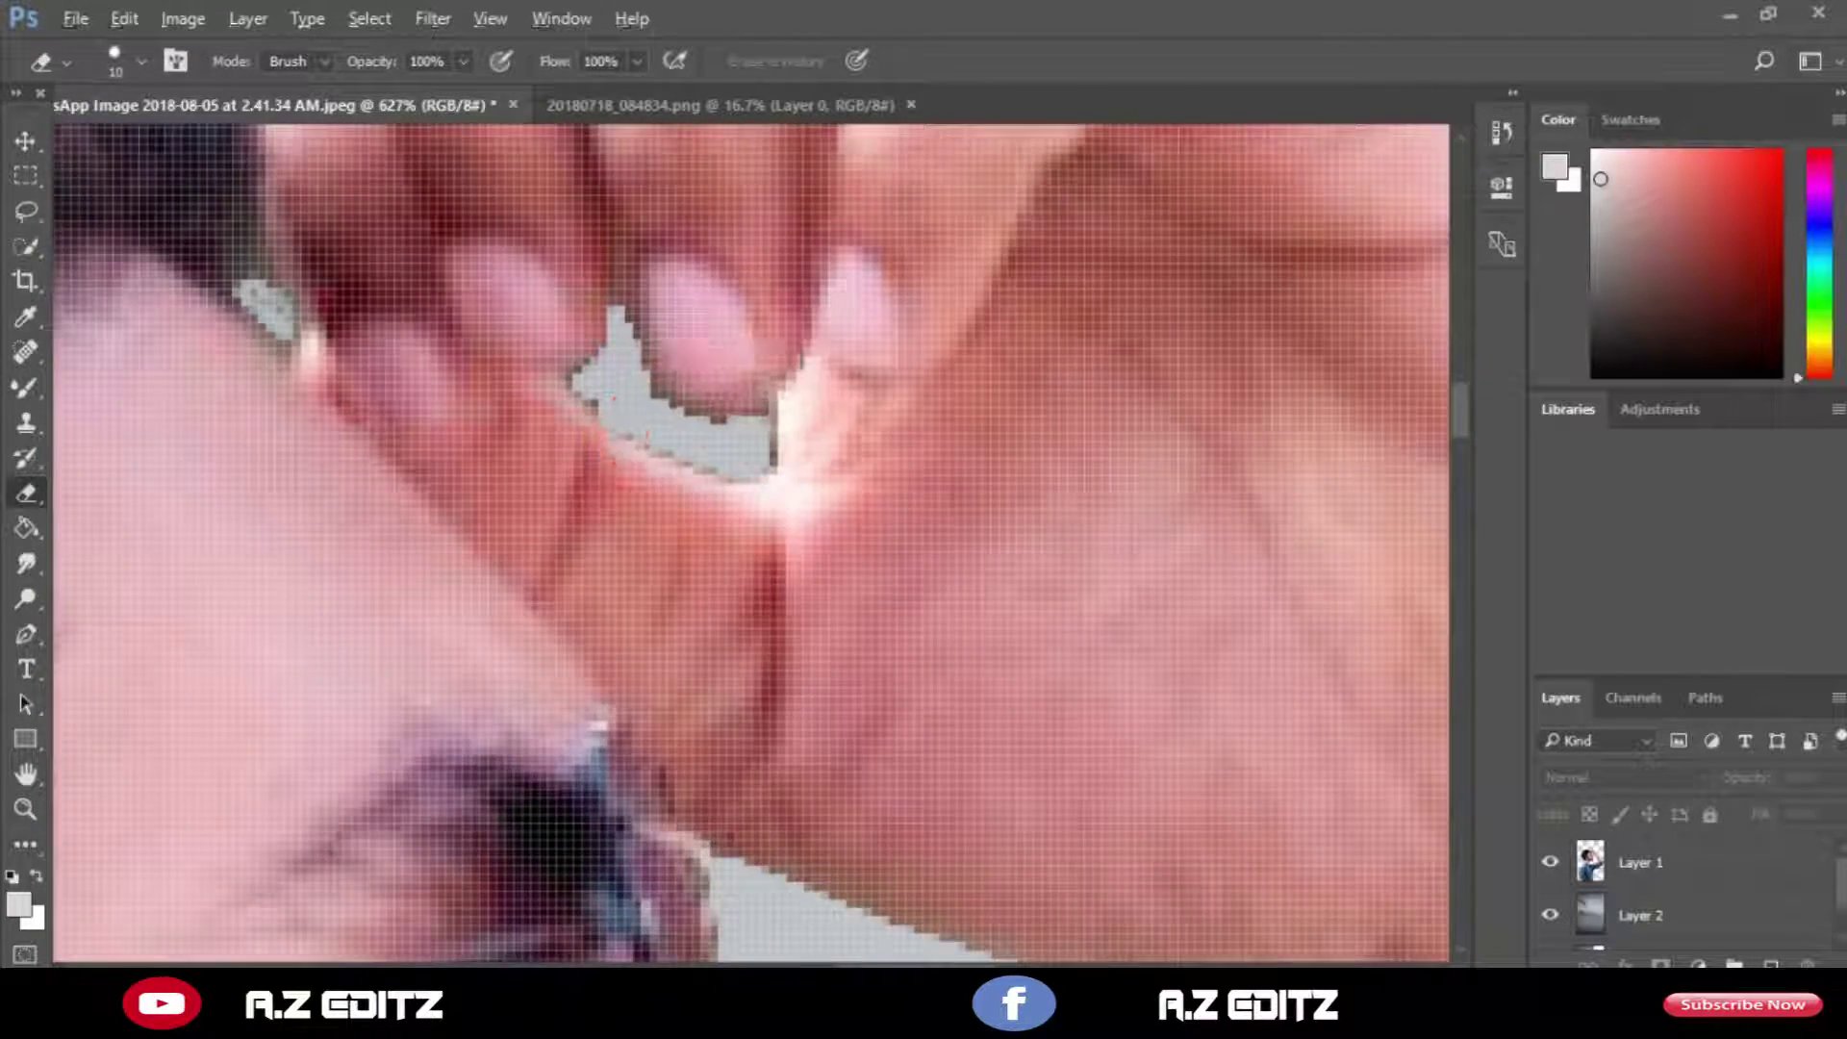
left_click(142, 62)
left_click_drag(162, 150, 156, 150)
left_click(600, 429)
scroll(600, 429, "up", 1)
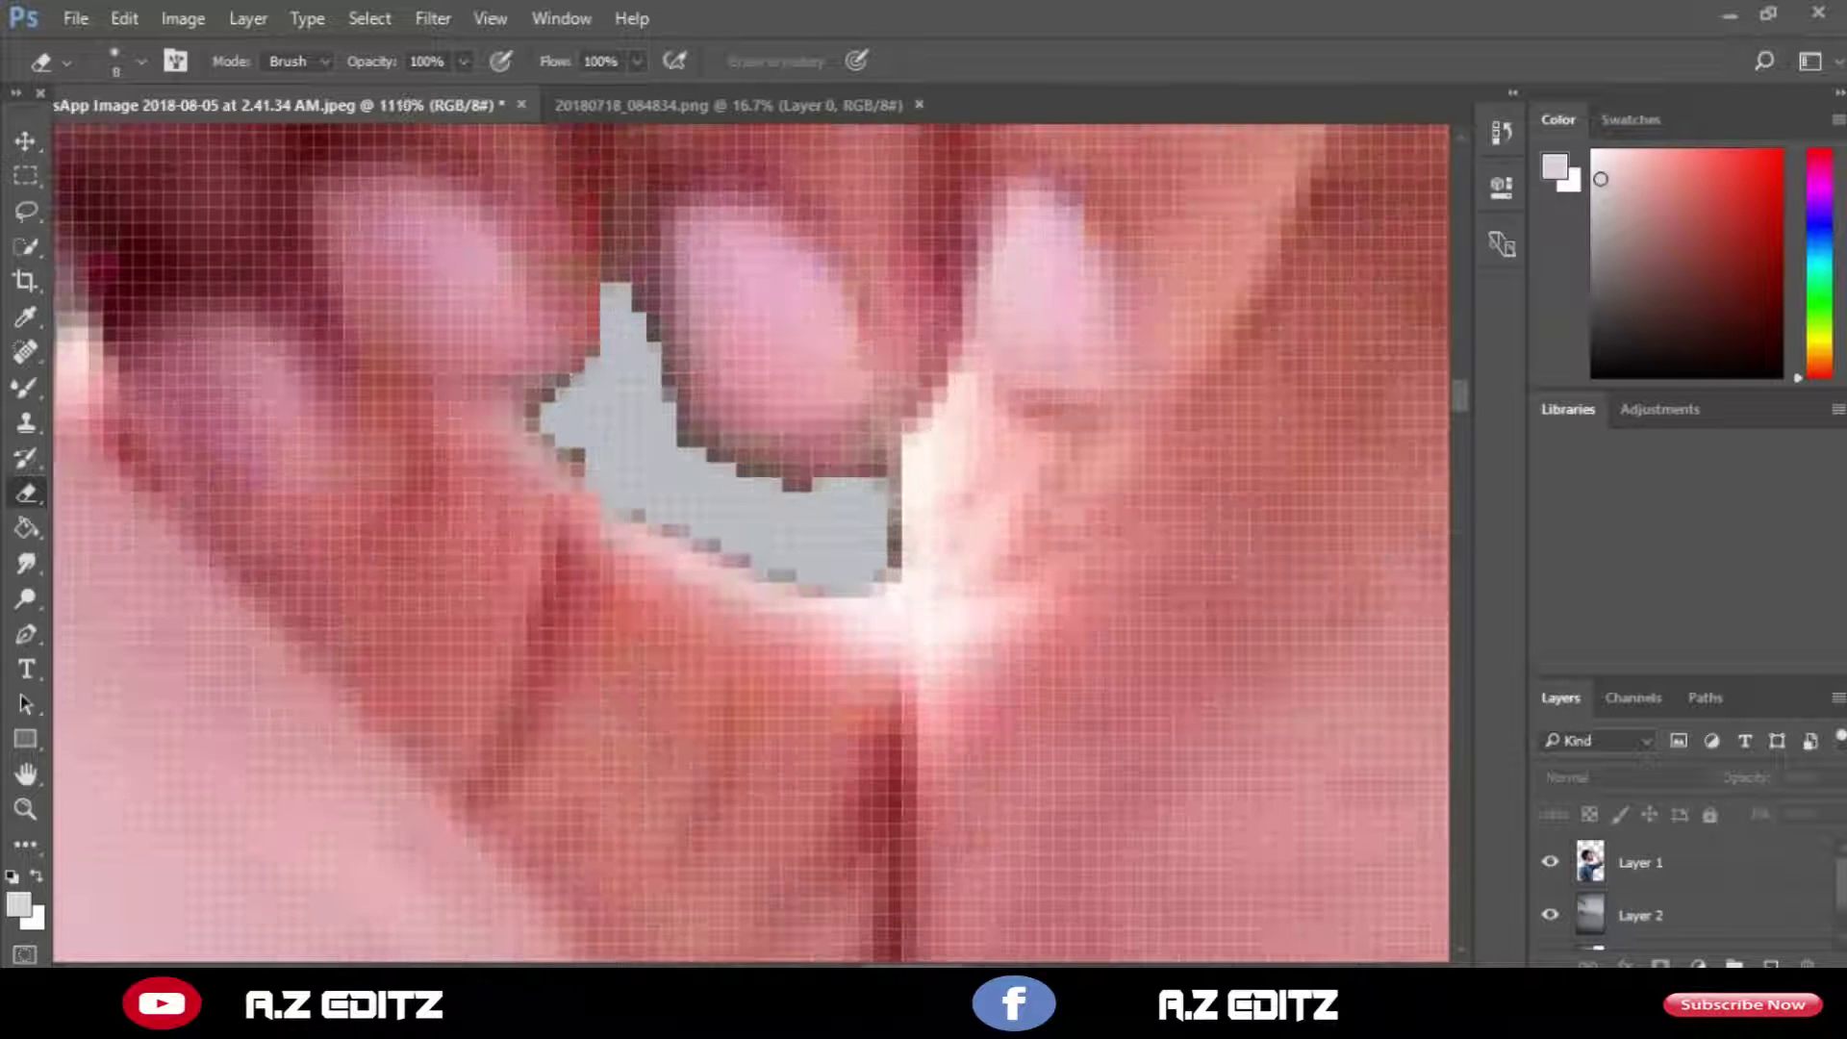
left_click(600, 429)
key("Return")
left_click(1640, 863)
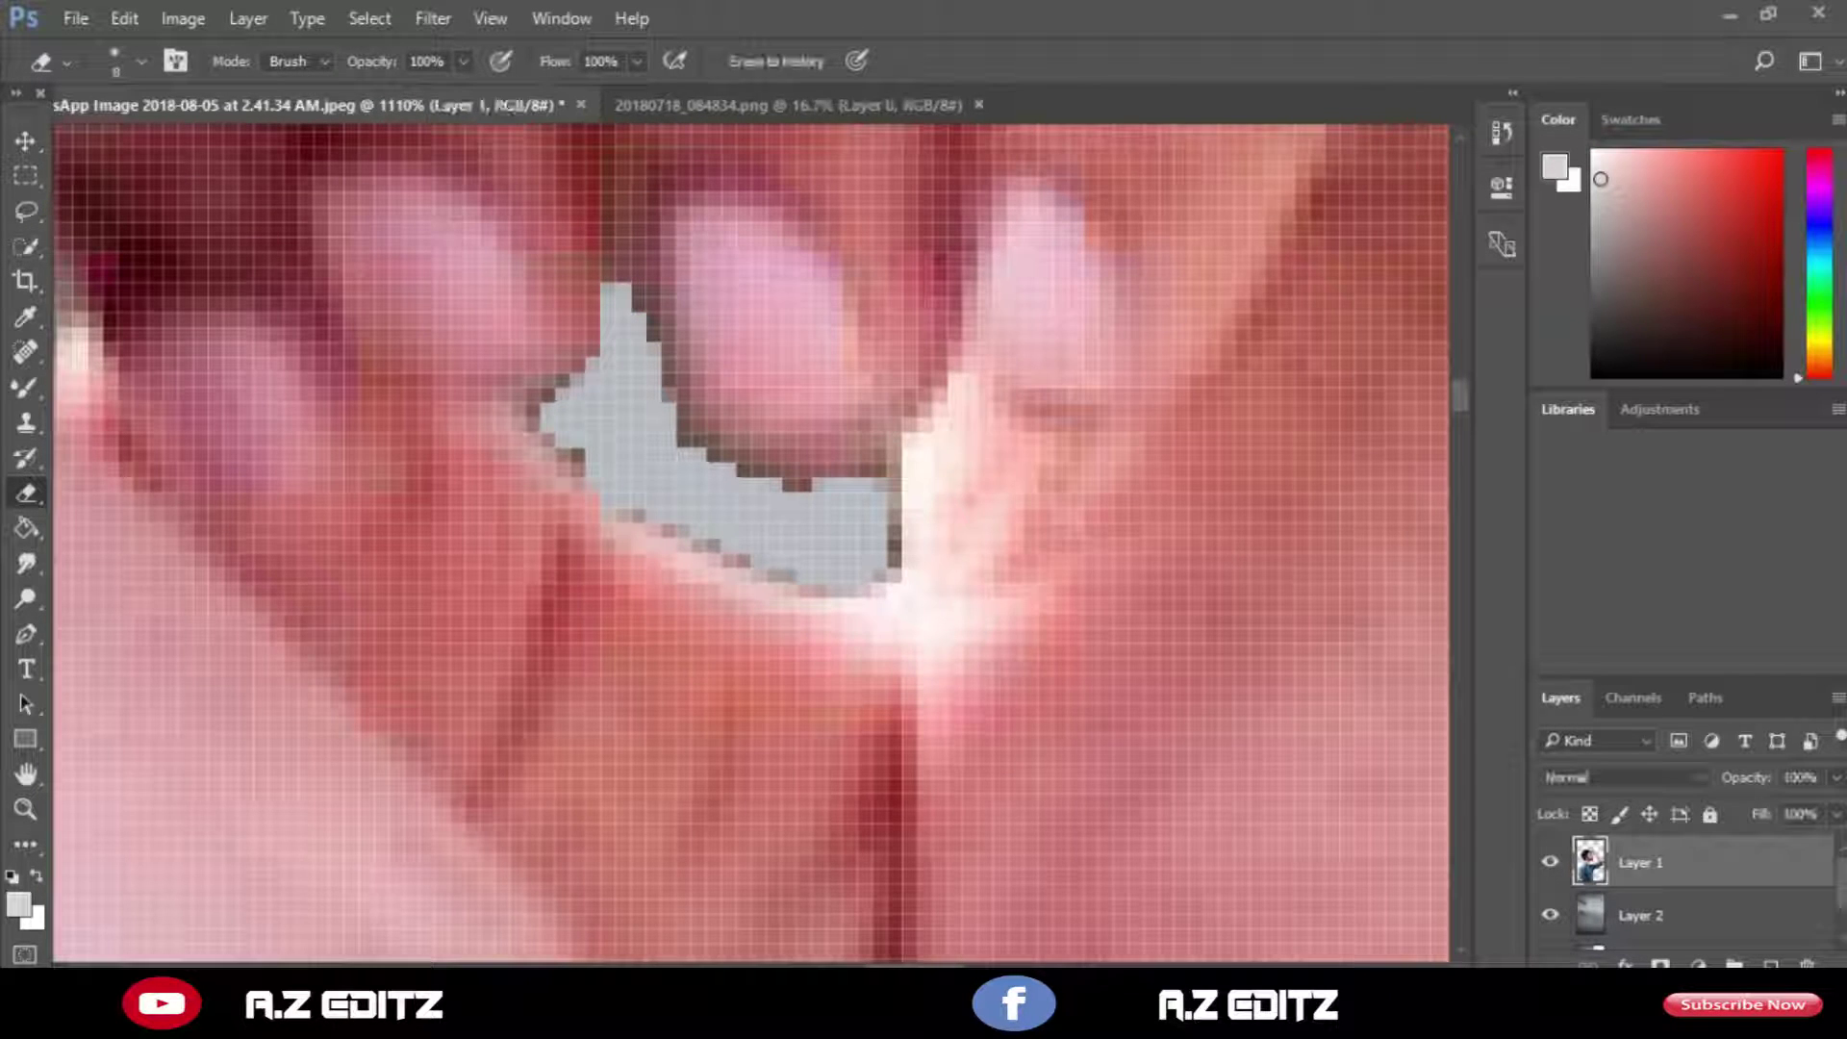
right_click(633, 433, "alt")
left_click(706, 441)
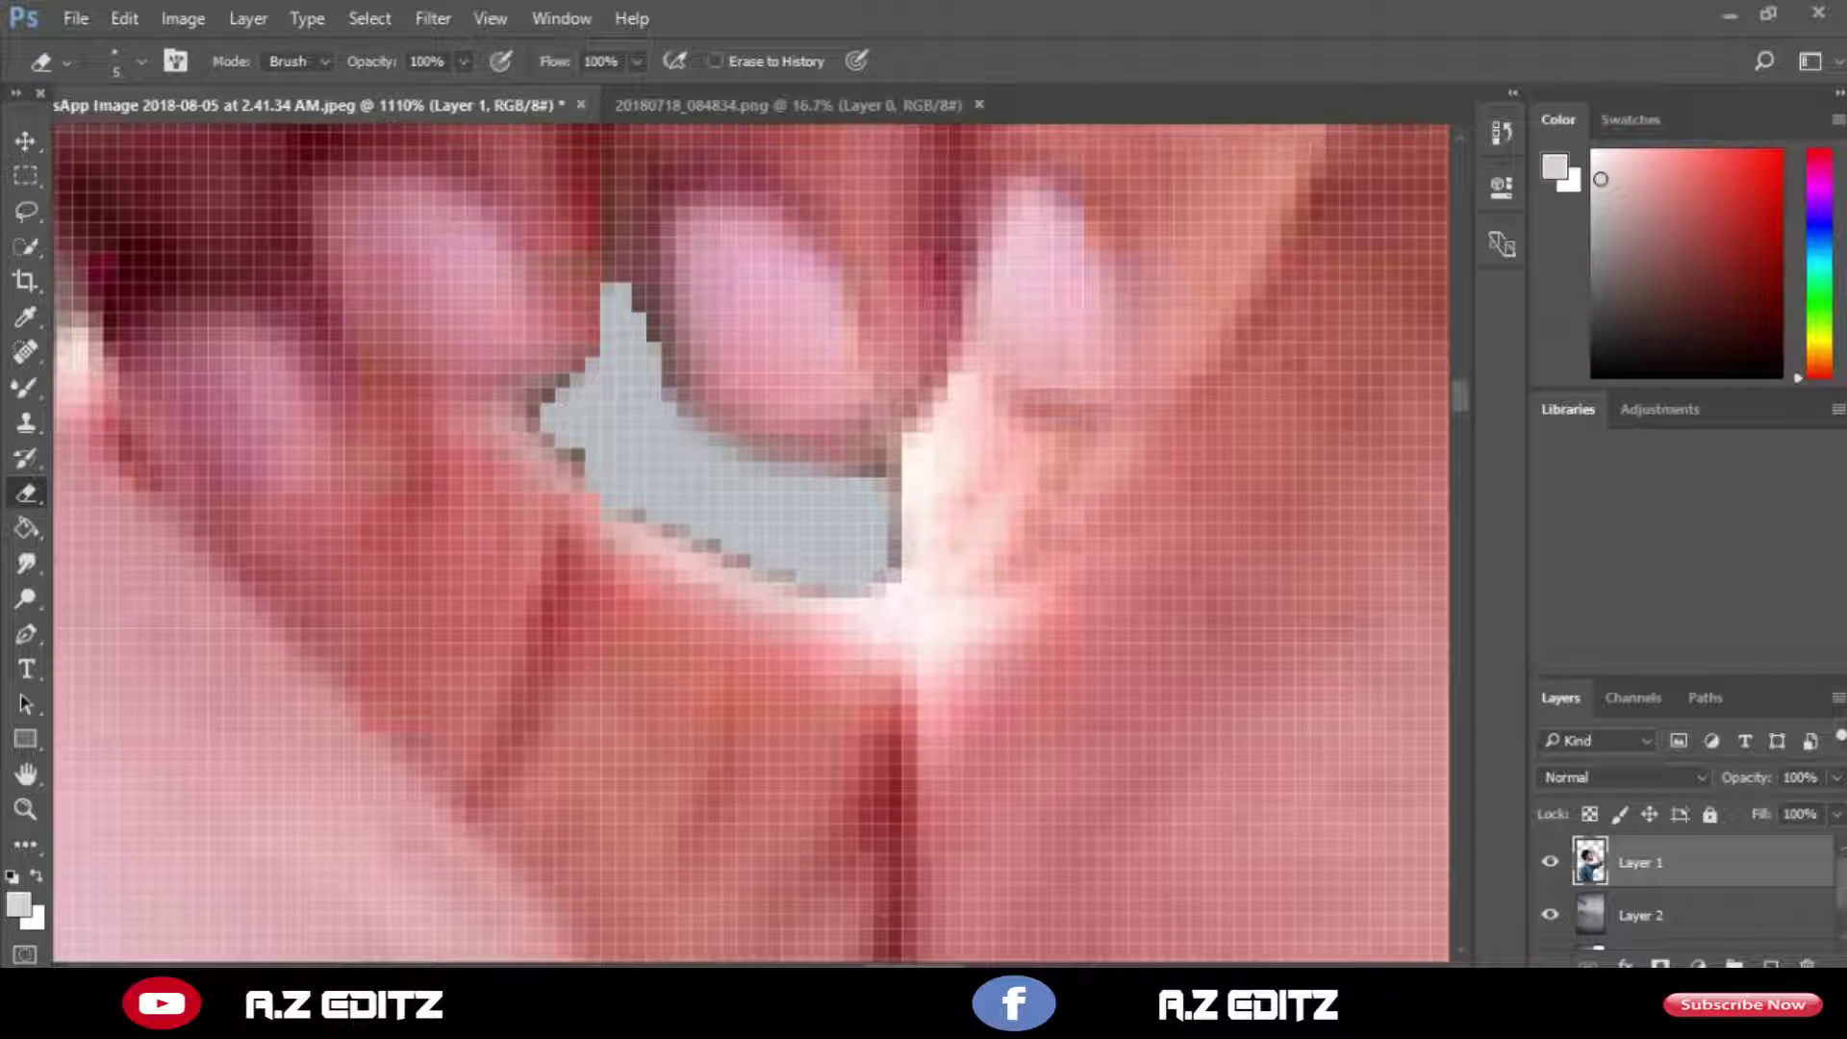
Erase the dark outline along the knuckles and the back of the raised hand.
scroll(673, 413, "down", 7)
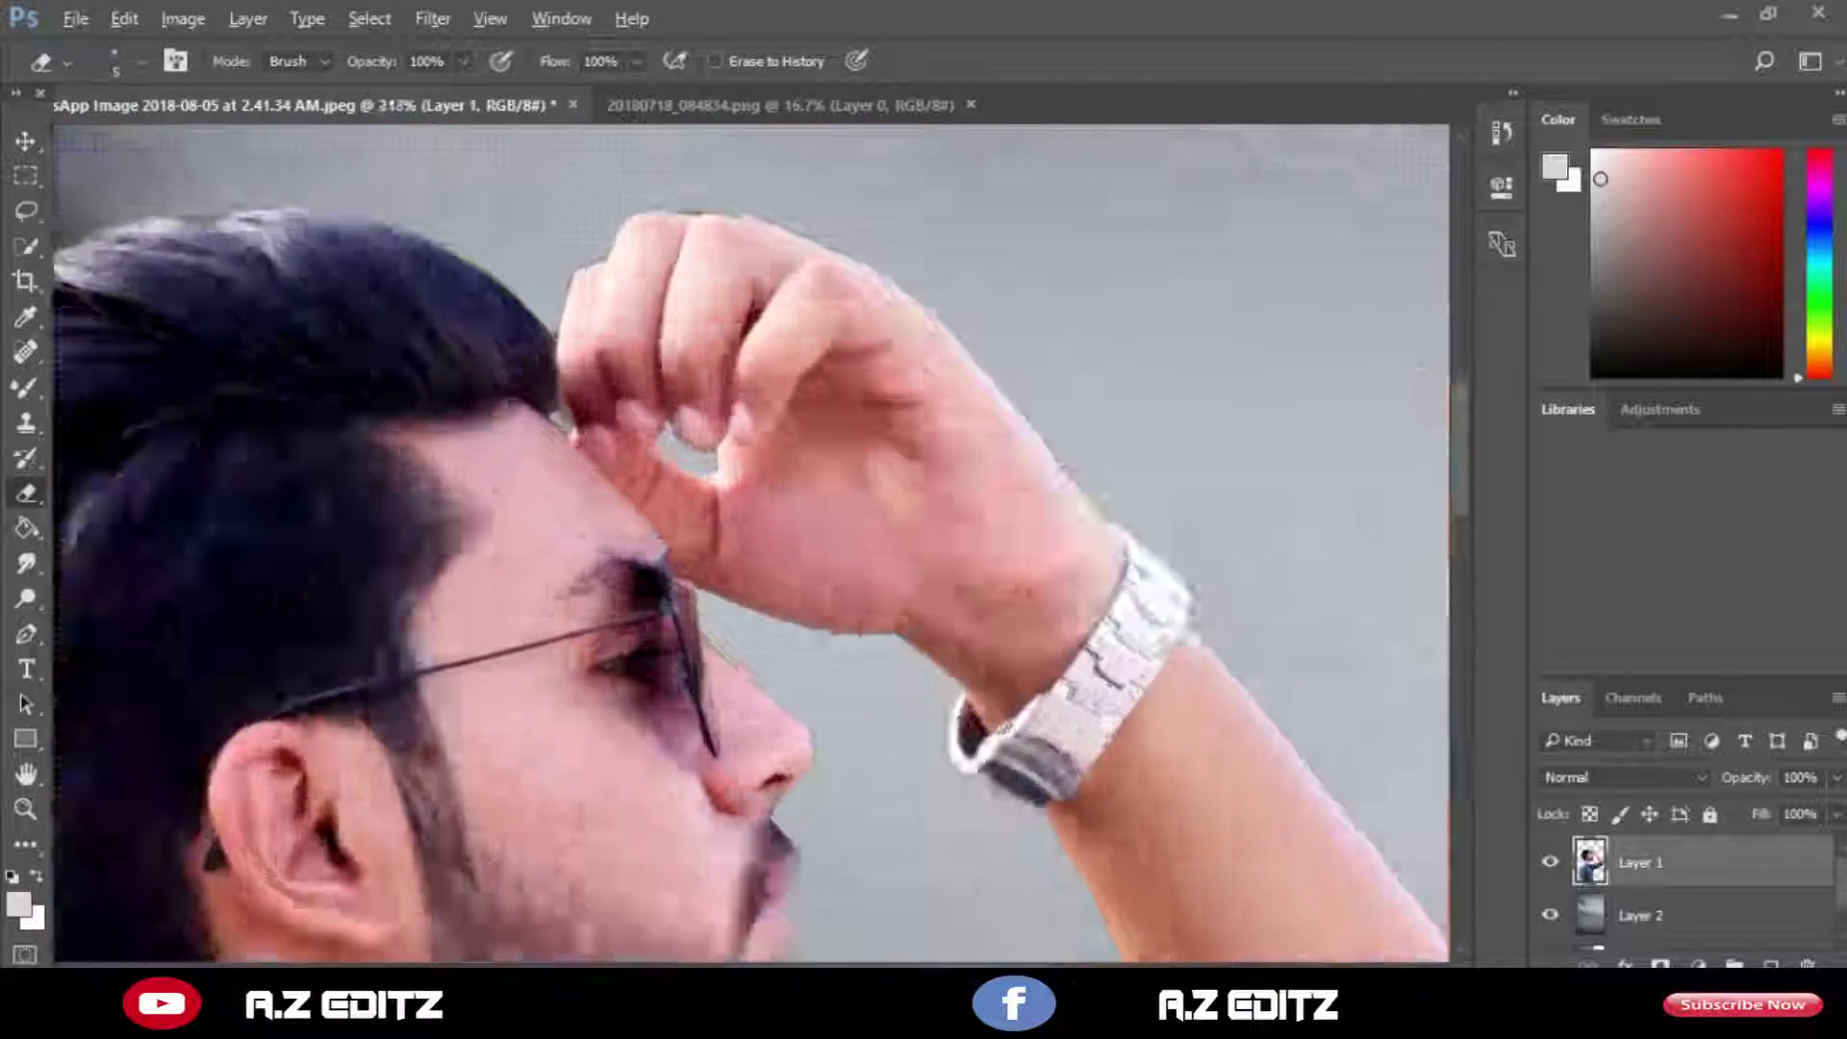
scroll(620, 327, "up", 5)
scroll(620, 327, "up", 1)
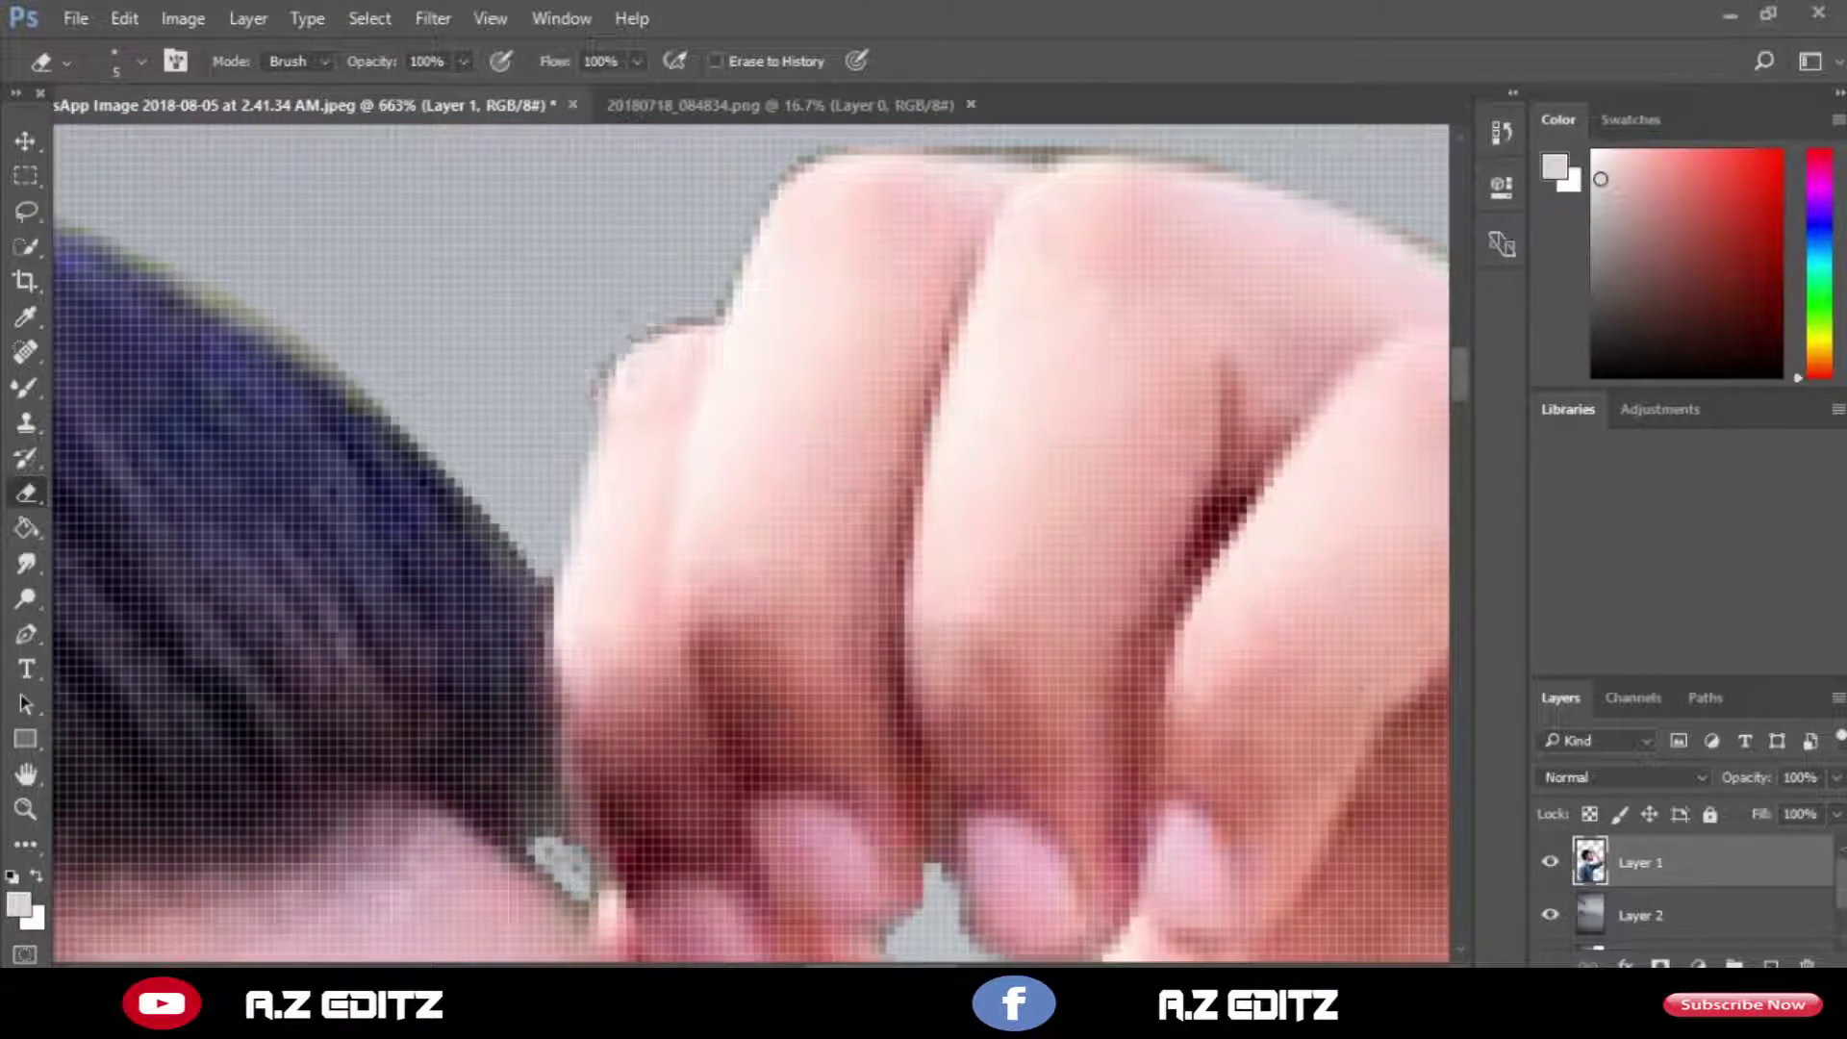
scroll(674, 491, "up", 3)
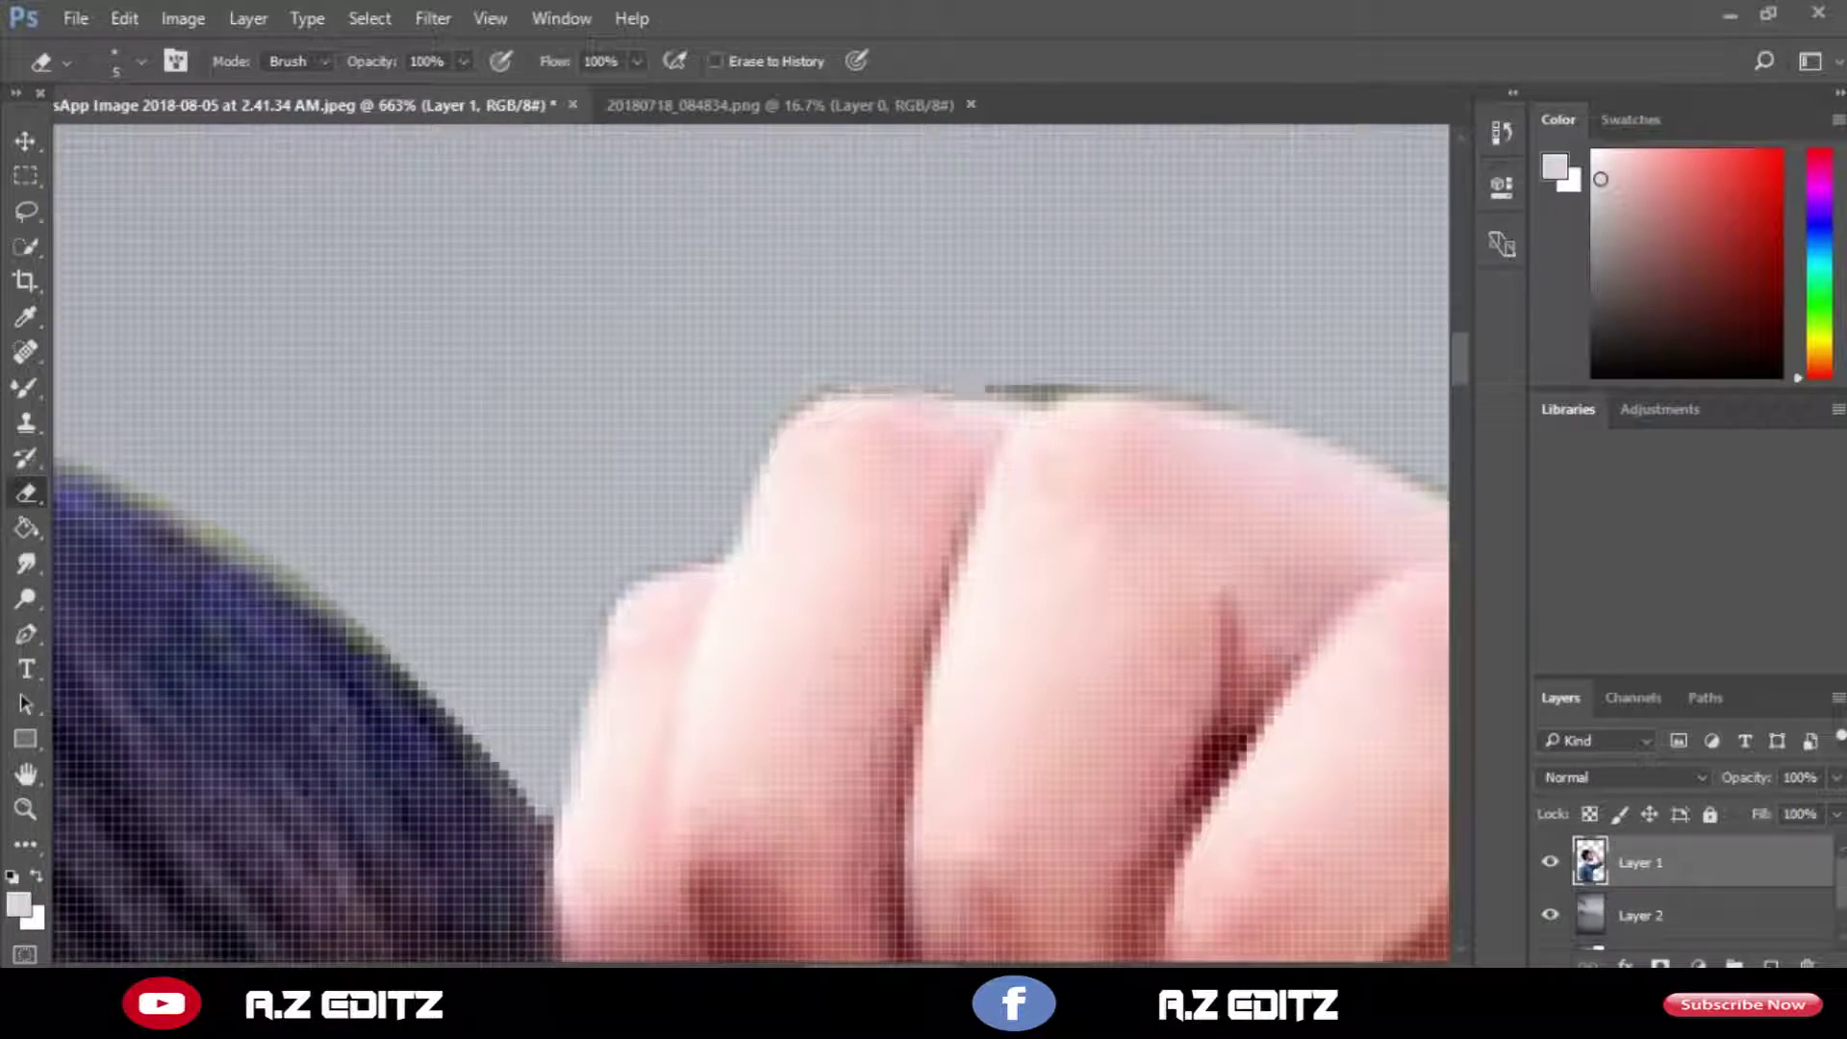
scroll(1240, 597, "down", 4)
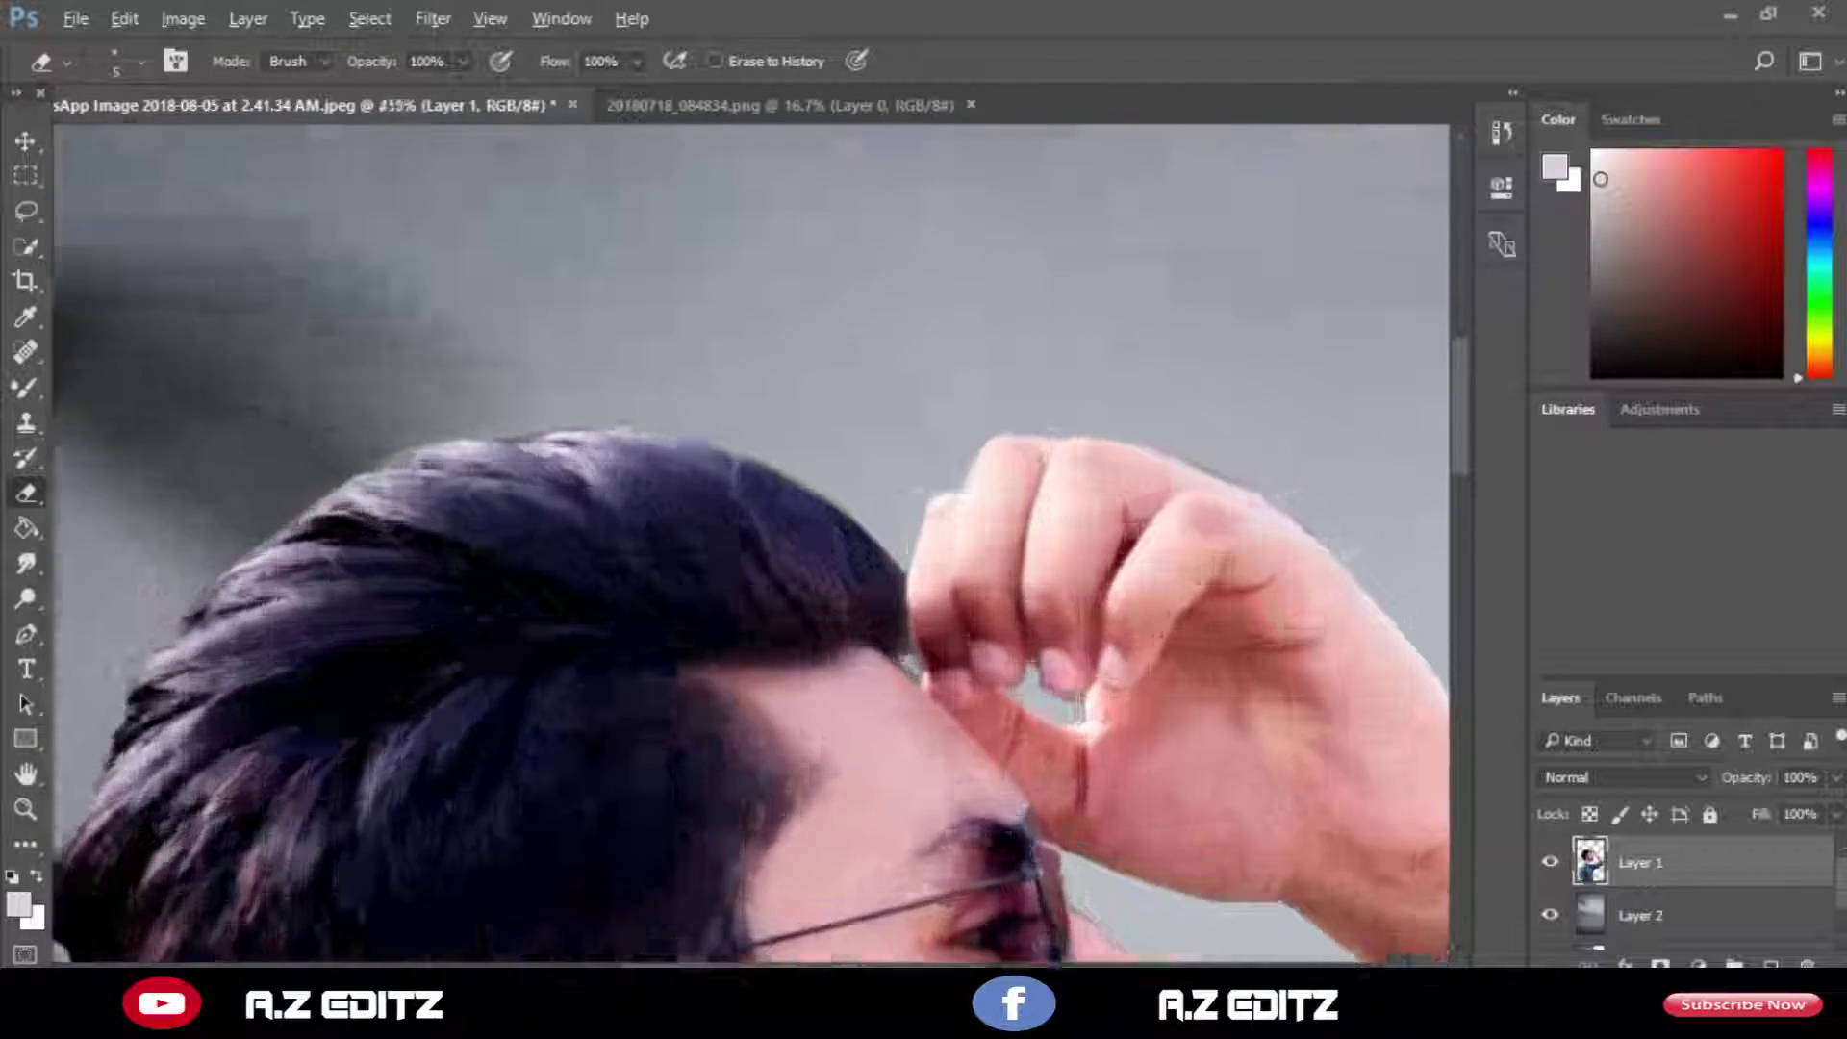
scroll(1385, 578, "up", 4)
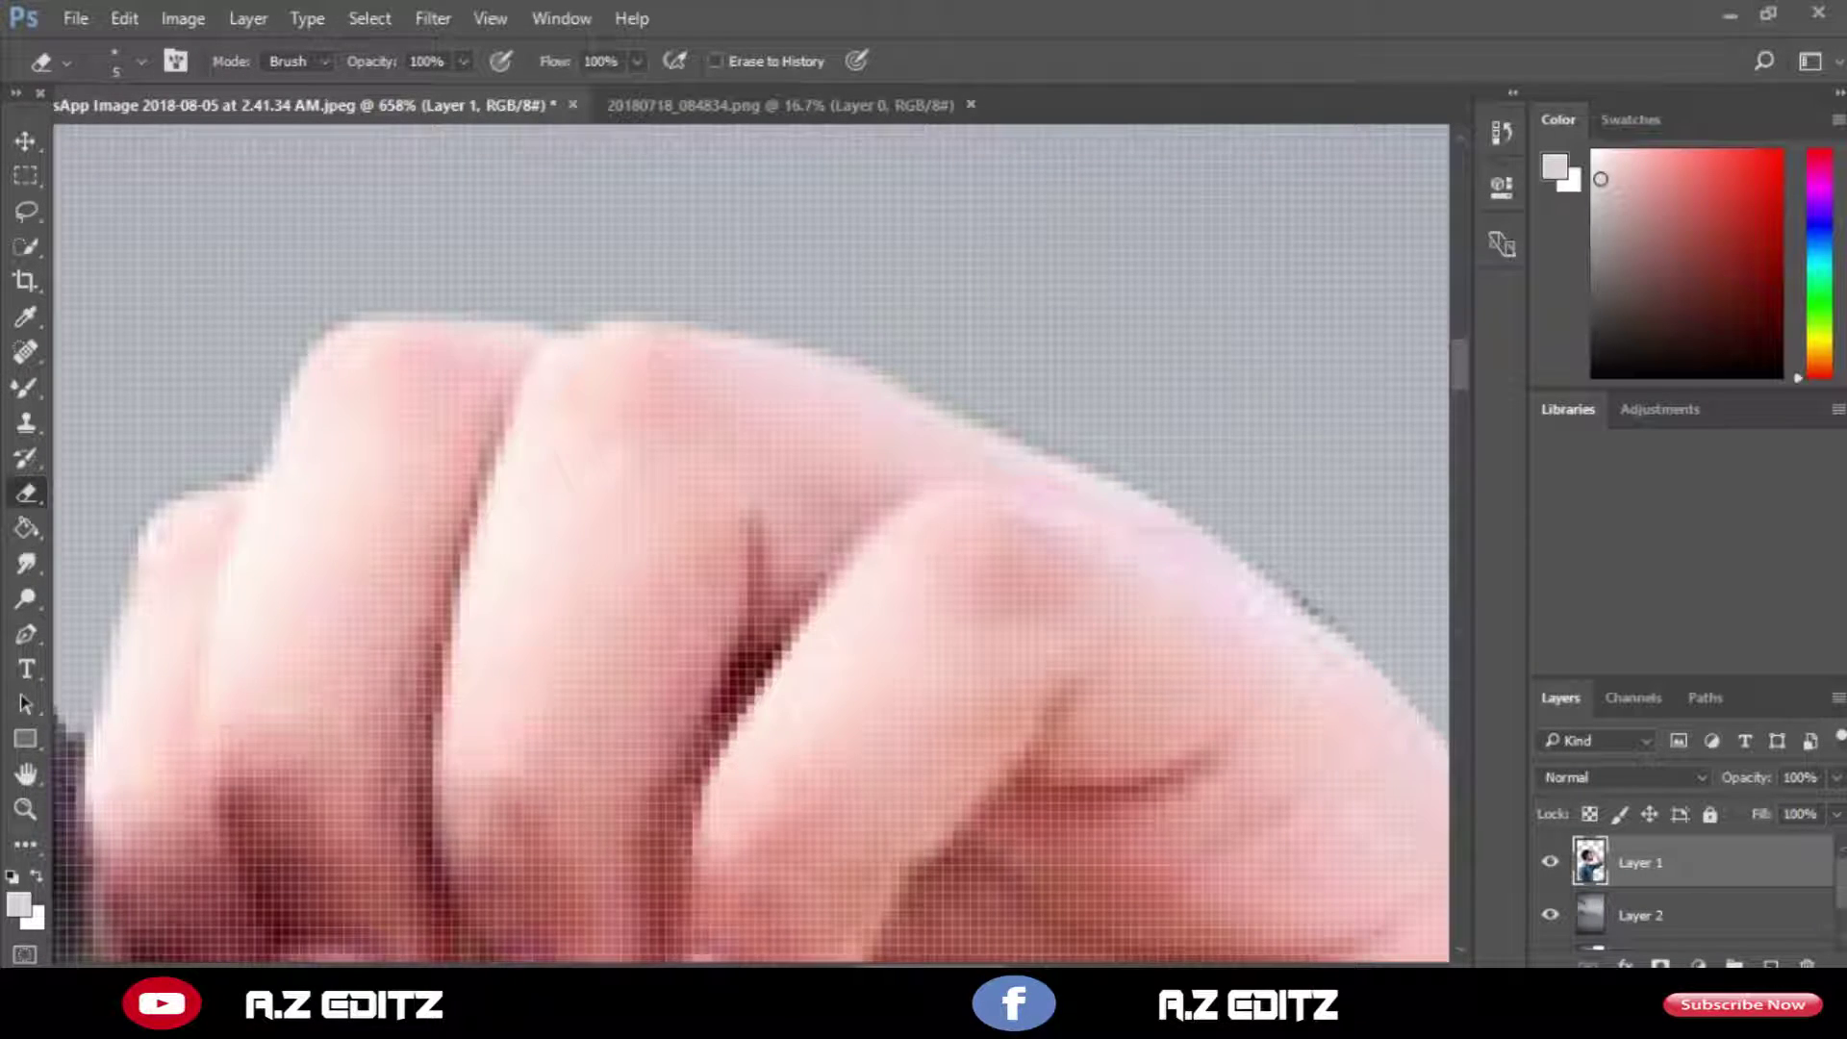
Clean the leftover fringe along the top edge of the man's hair with the Eraser.
scroll(673, 577, "down", 6)
scroll(673, 558, "up", 6)
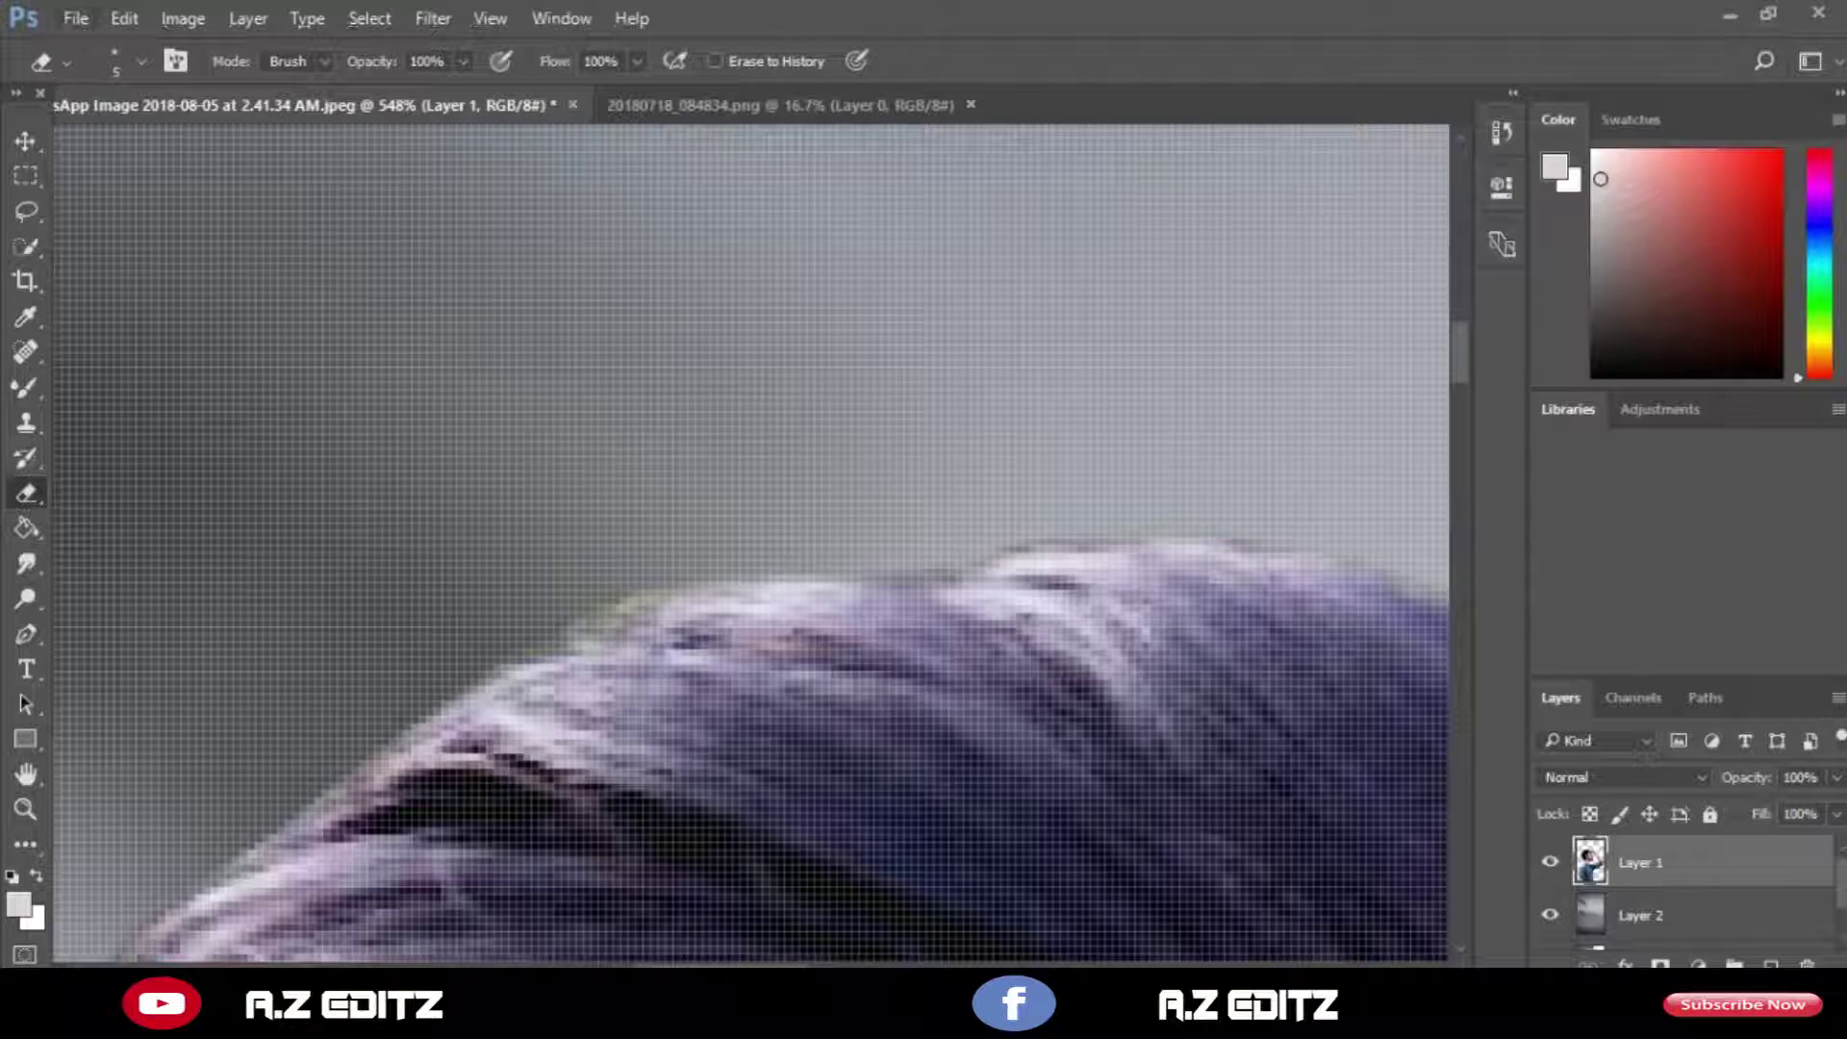
scroll(673, 577, "down", 6)
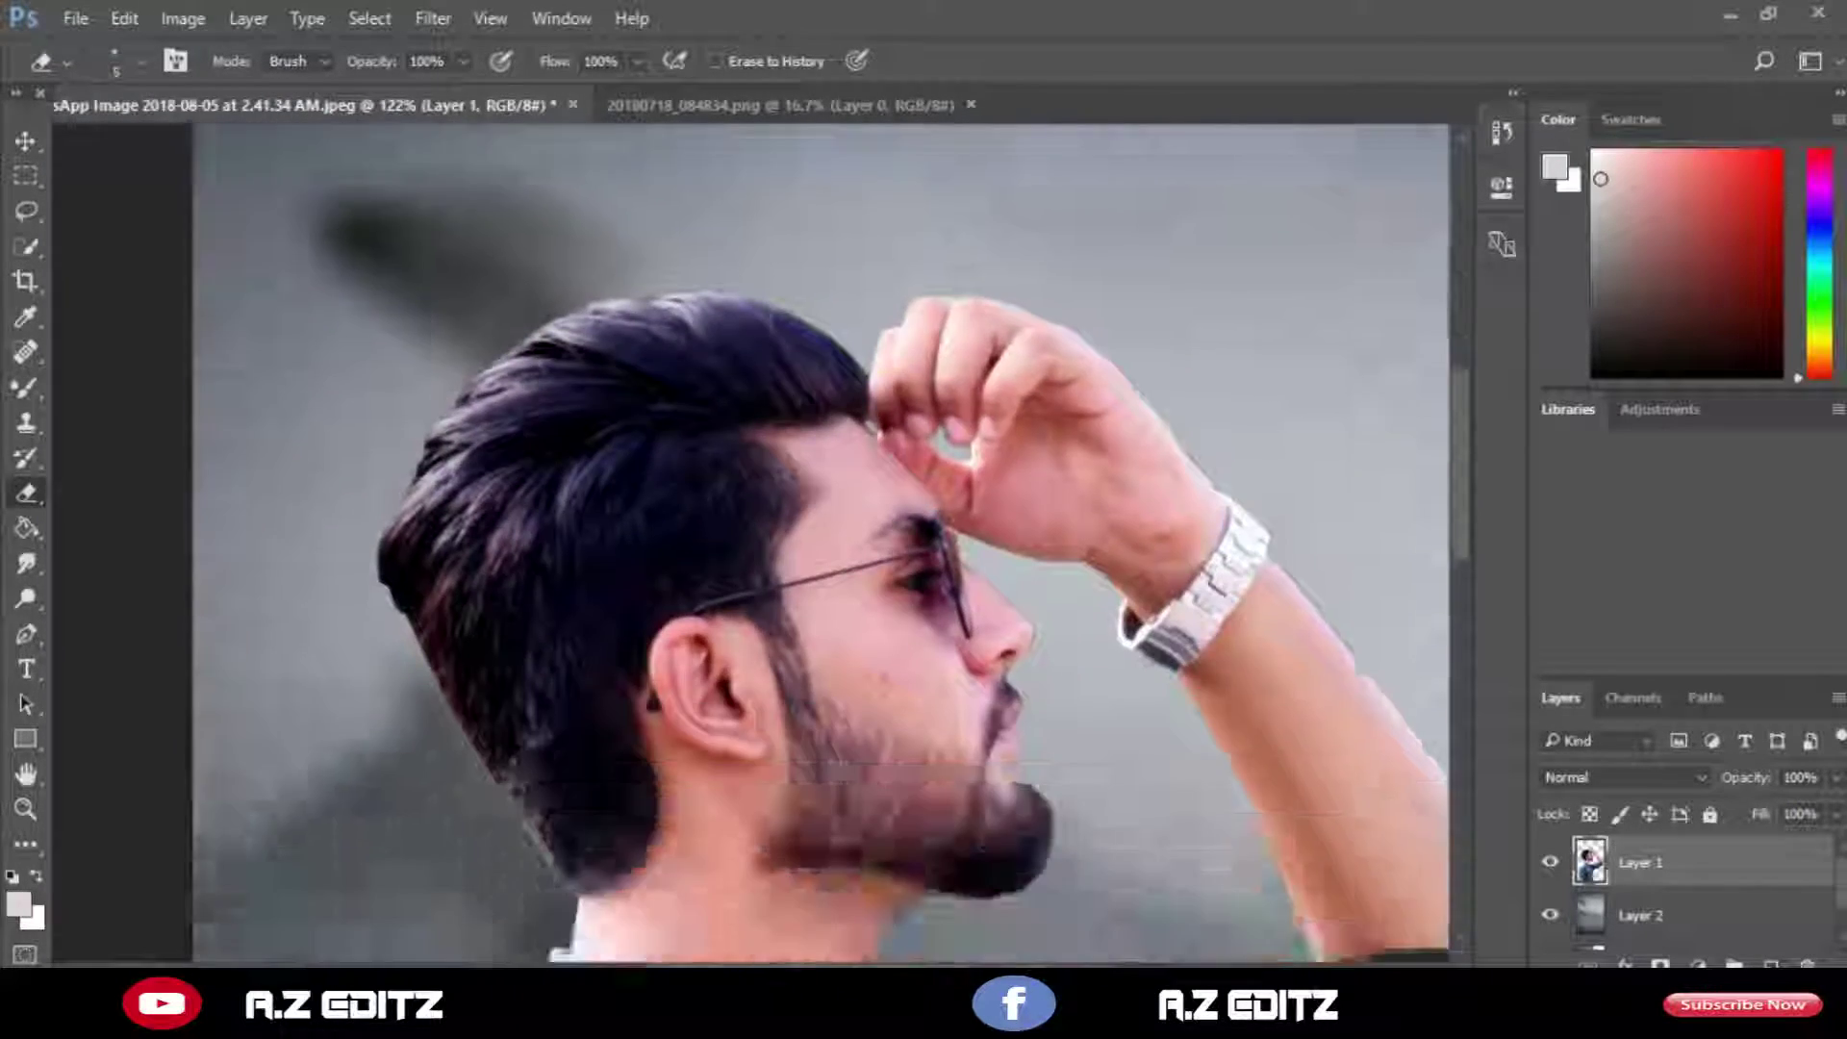
scroll(673, 578, "up", 3)
scroll(673, 577, "down", 3)
scroll(673, 577, "up", 1)
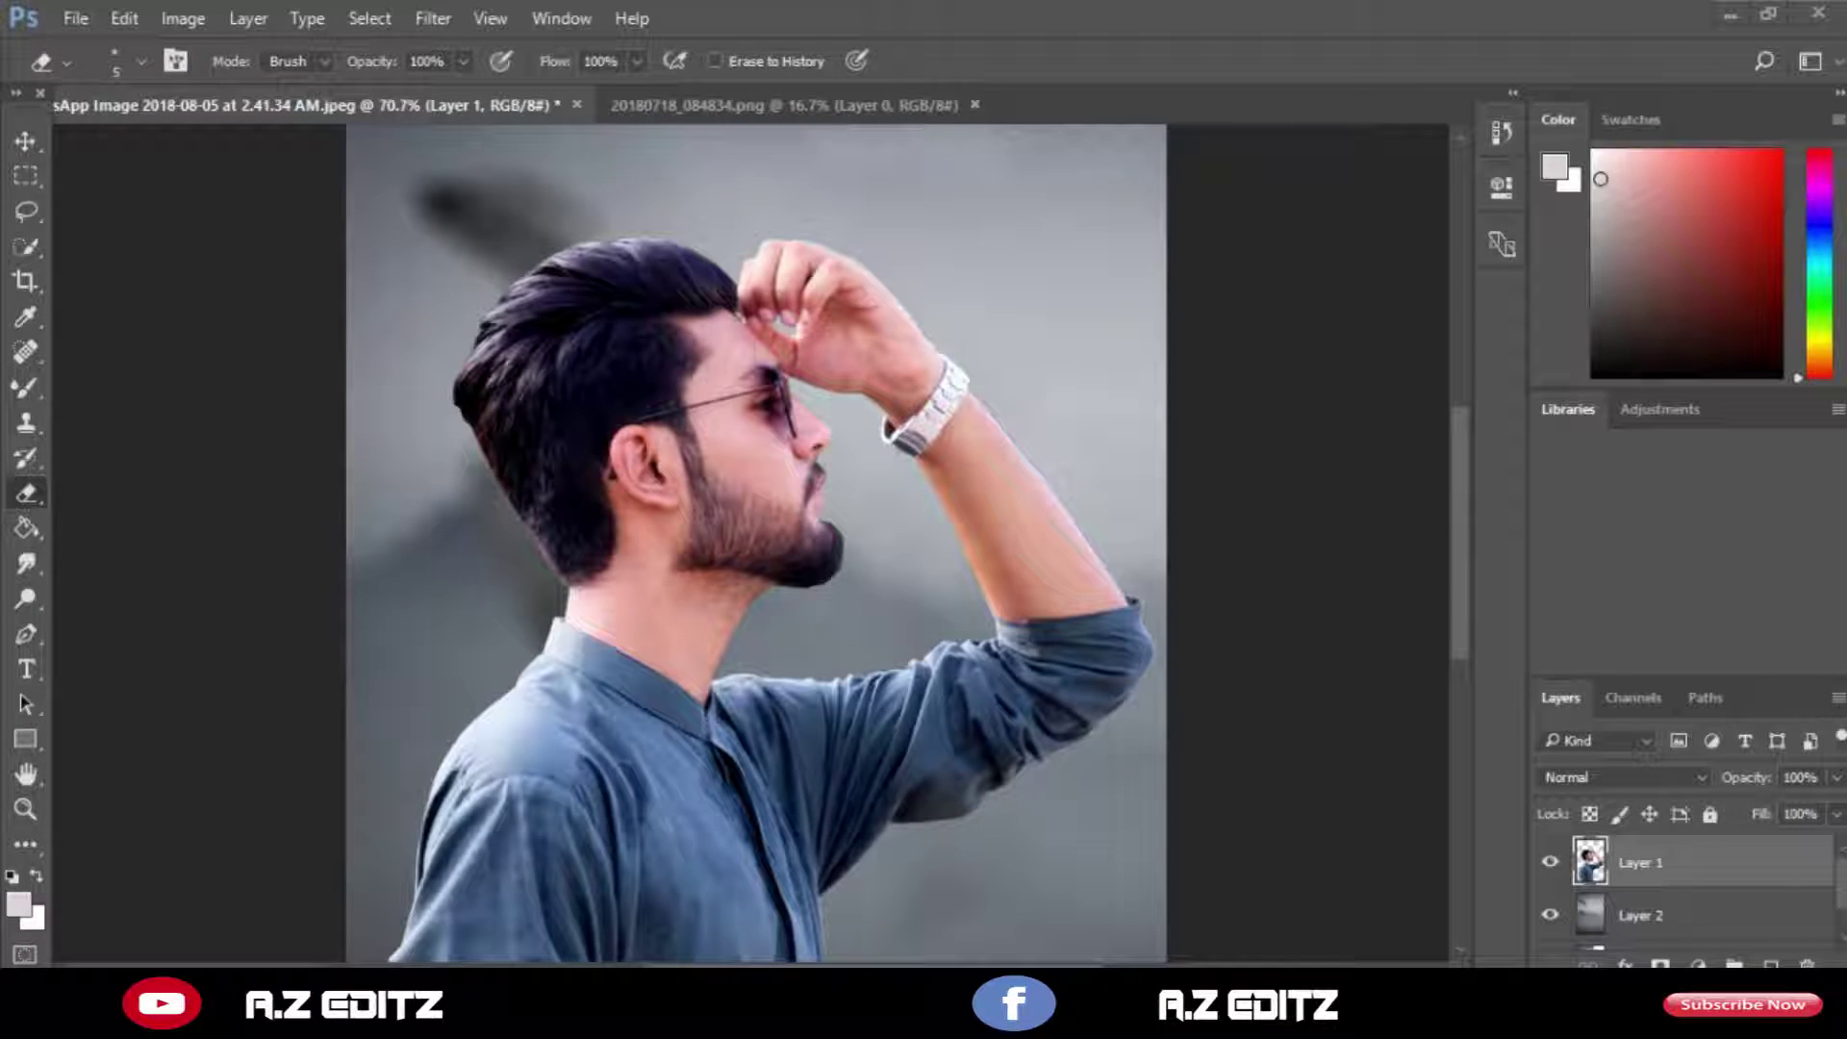
Remove the blemishes on the man's cheek with the Spot Healing Brush, using a small brush of about 7 to 9 px.
key("b")
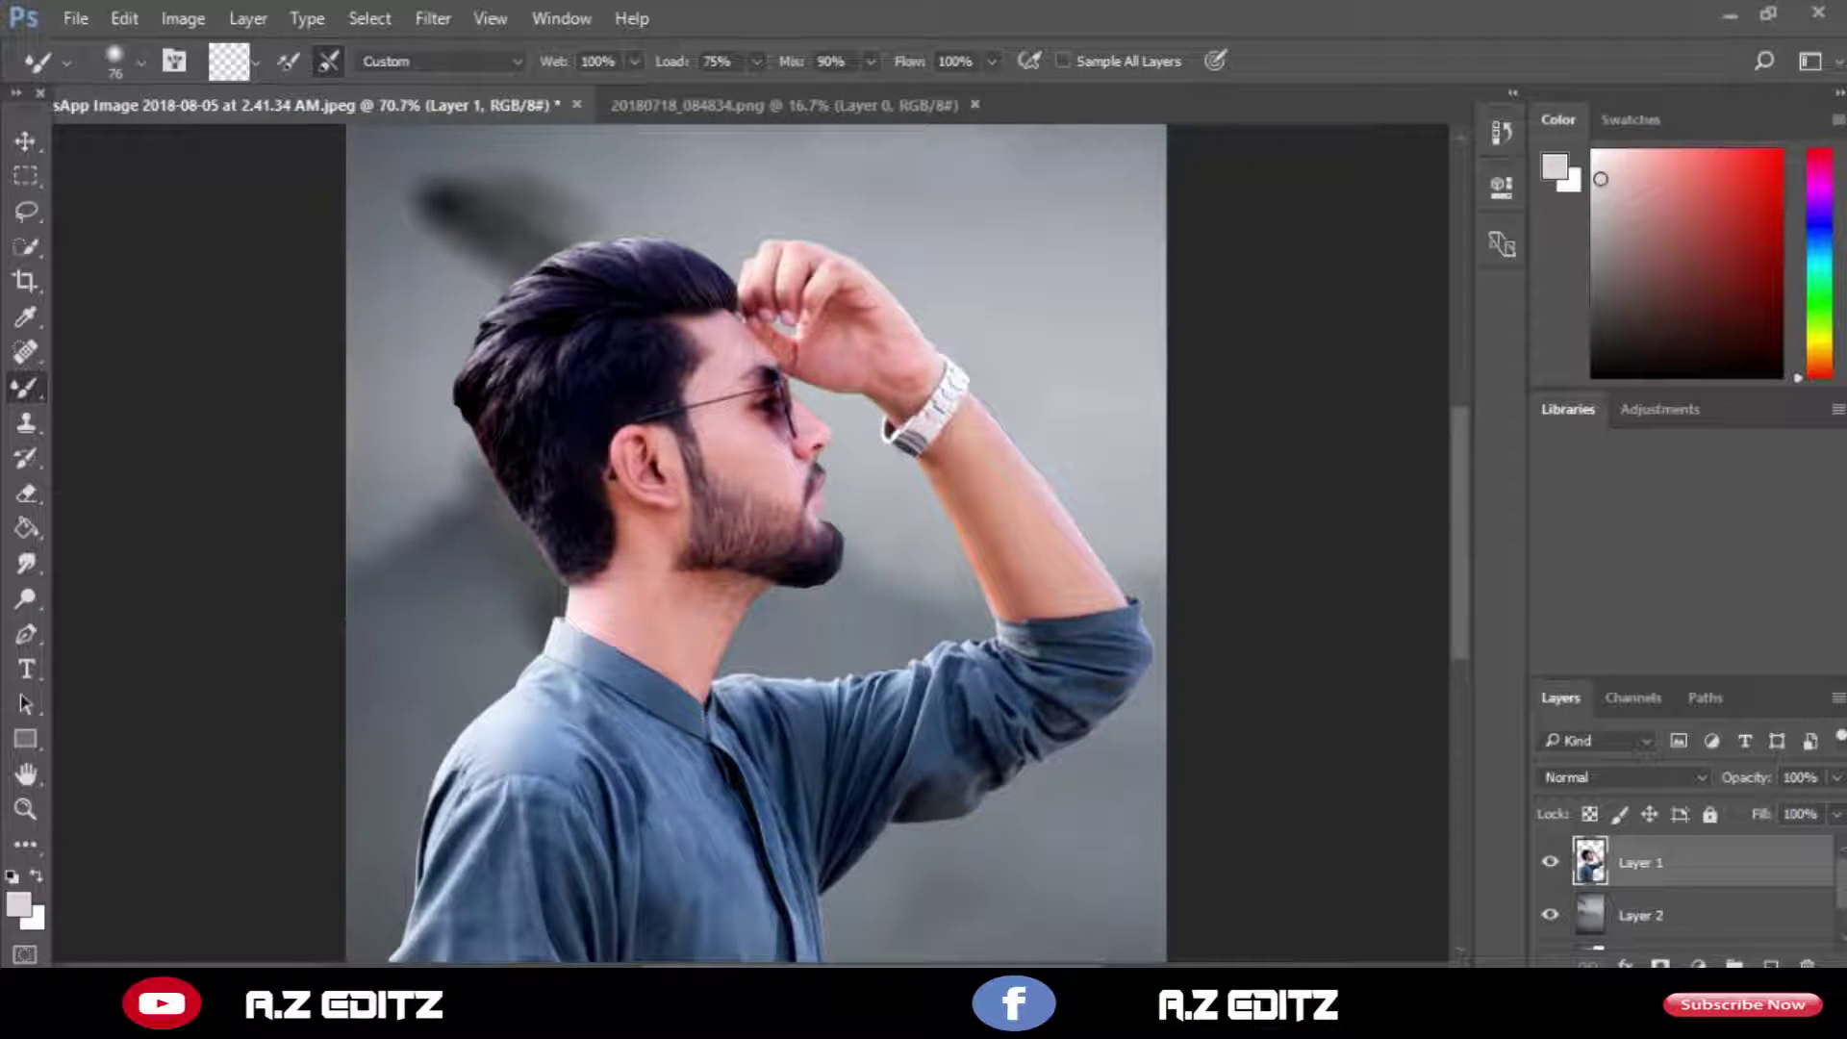
scroll(764, 401, "up", 4)
scroll(798, 505, "down", 3)
left_click(26, 352)
right_click(67, 355)
right_click(26, 352)
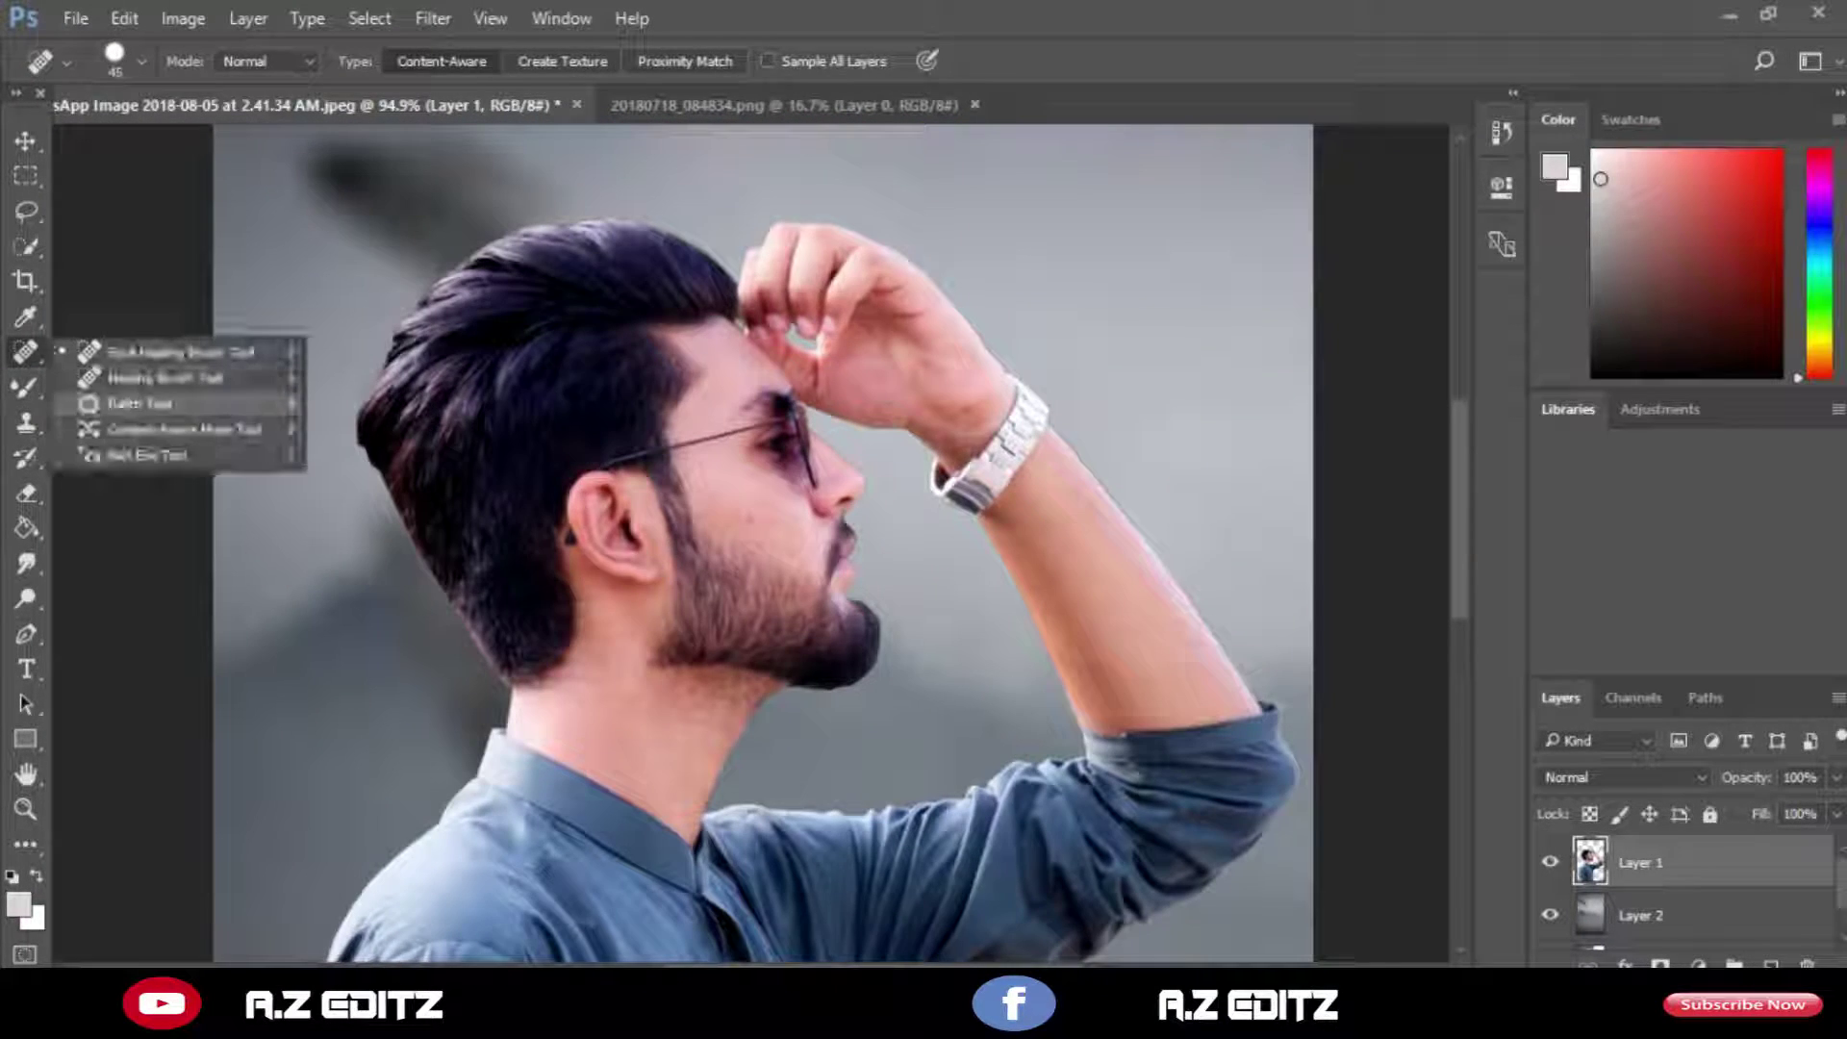
left_click(181, 352)
scroll(724, 488, "up", 8)
key("bracketleft")
key("bracketleft")
key("bracketleft")
key("bracketleft")
key("bracketleft")
key("bracketleft")
key("bracketleft")
key("bracketleft")
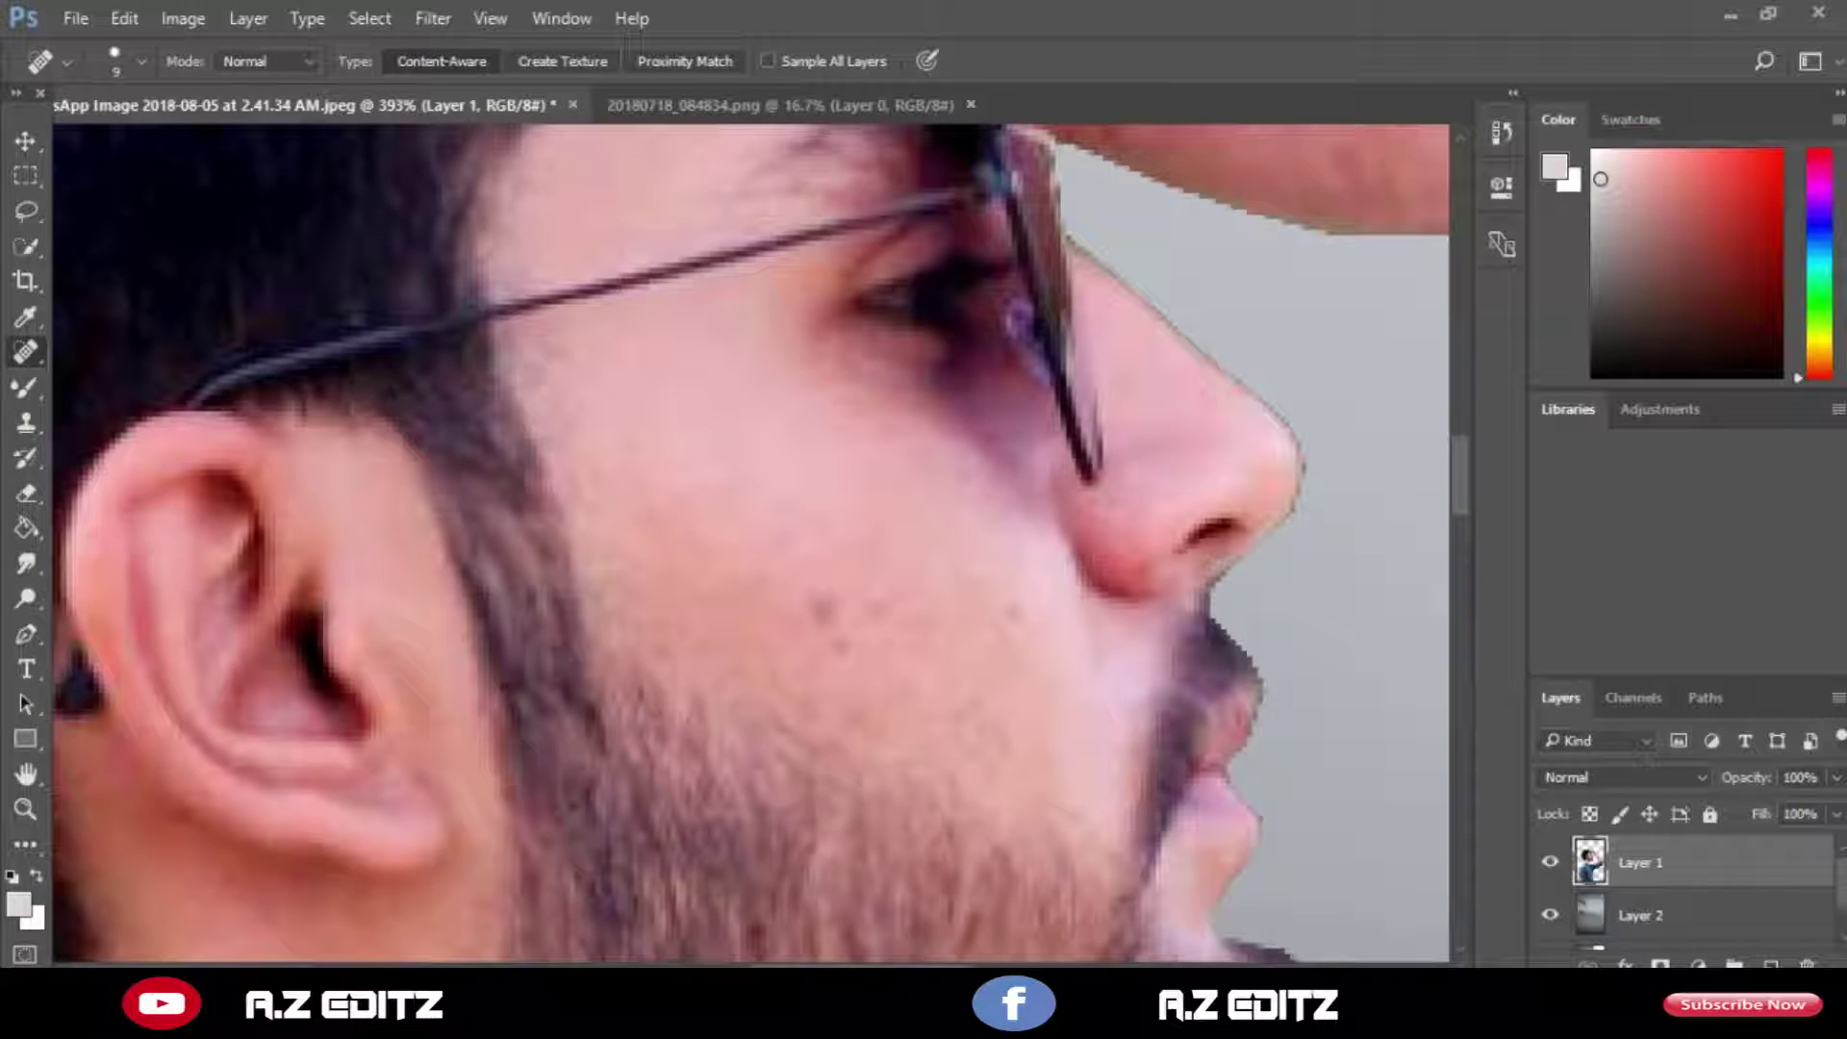
Smooth the cheek skin on Layer 1 with the Mixer Brush at 47 px and 13% hardness.
scroll(960, 487, "down", 6)
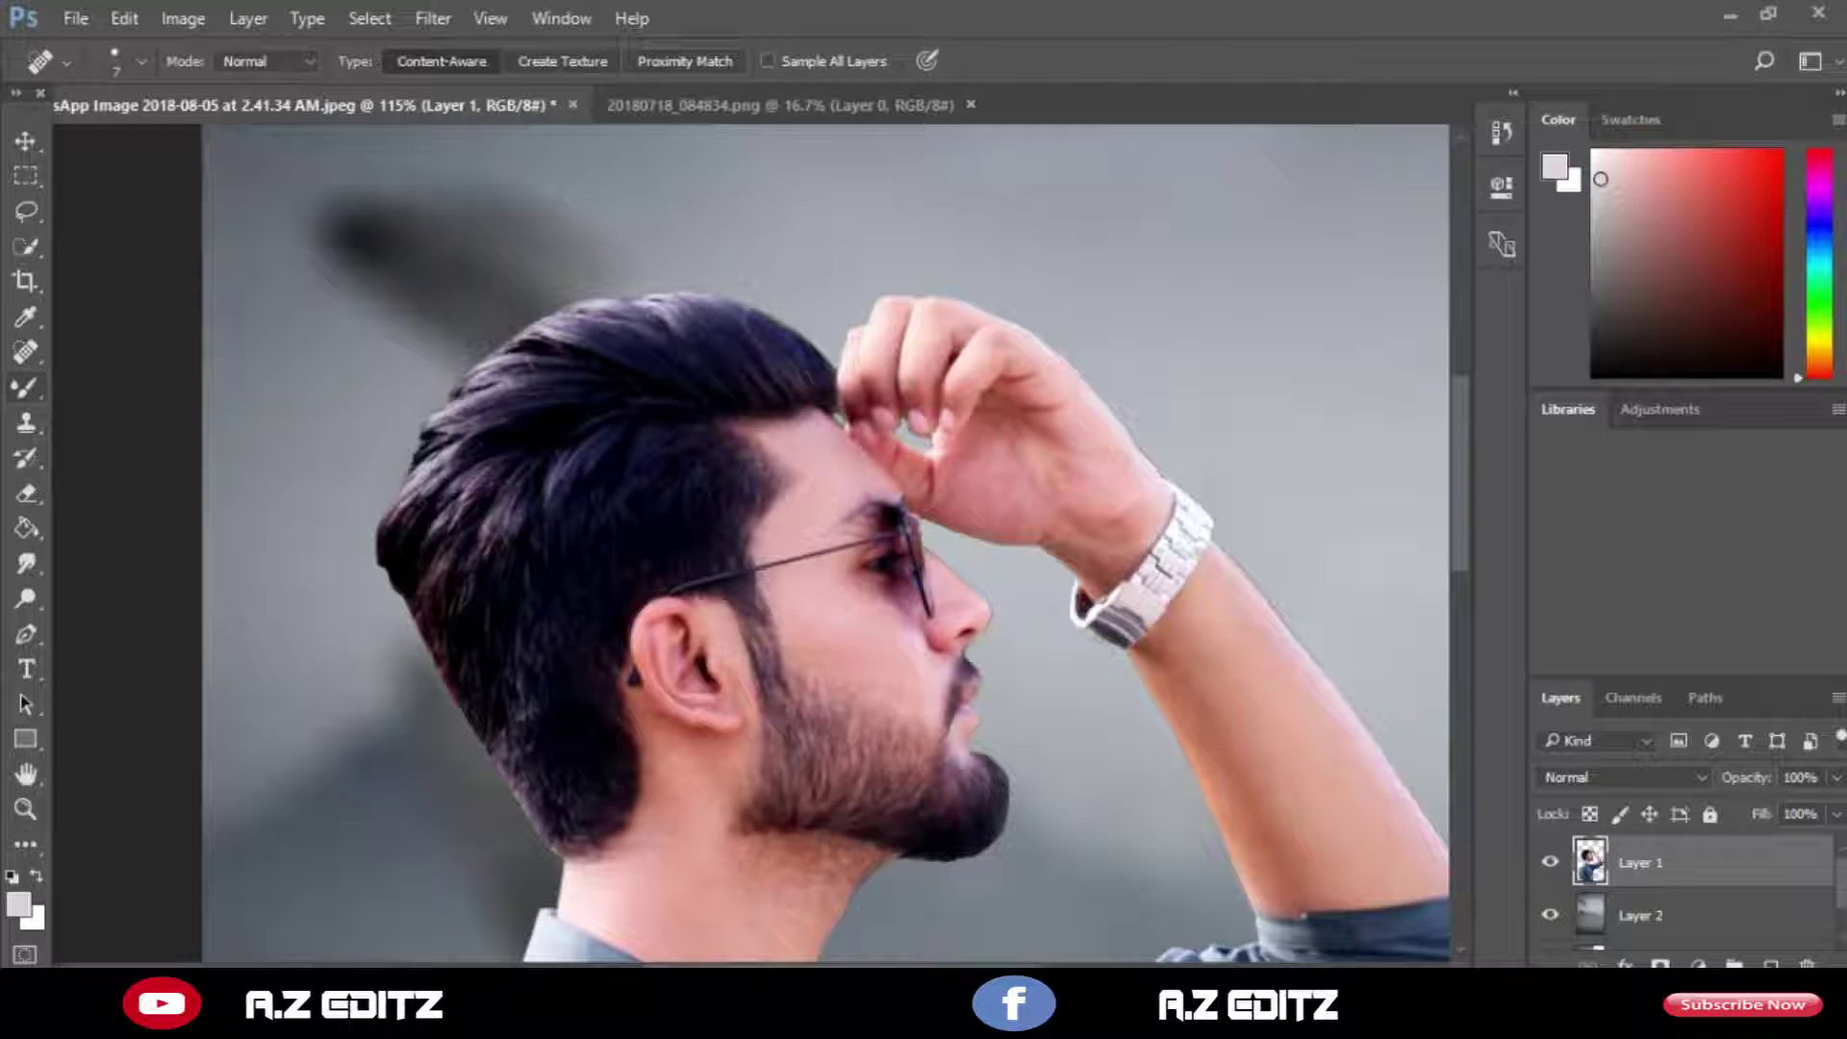
right_click(26, 387)
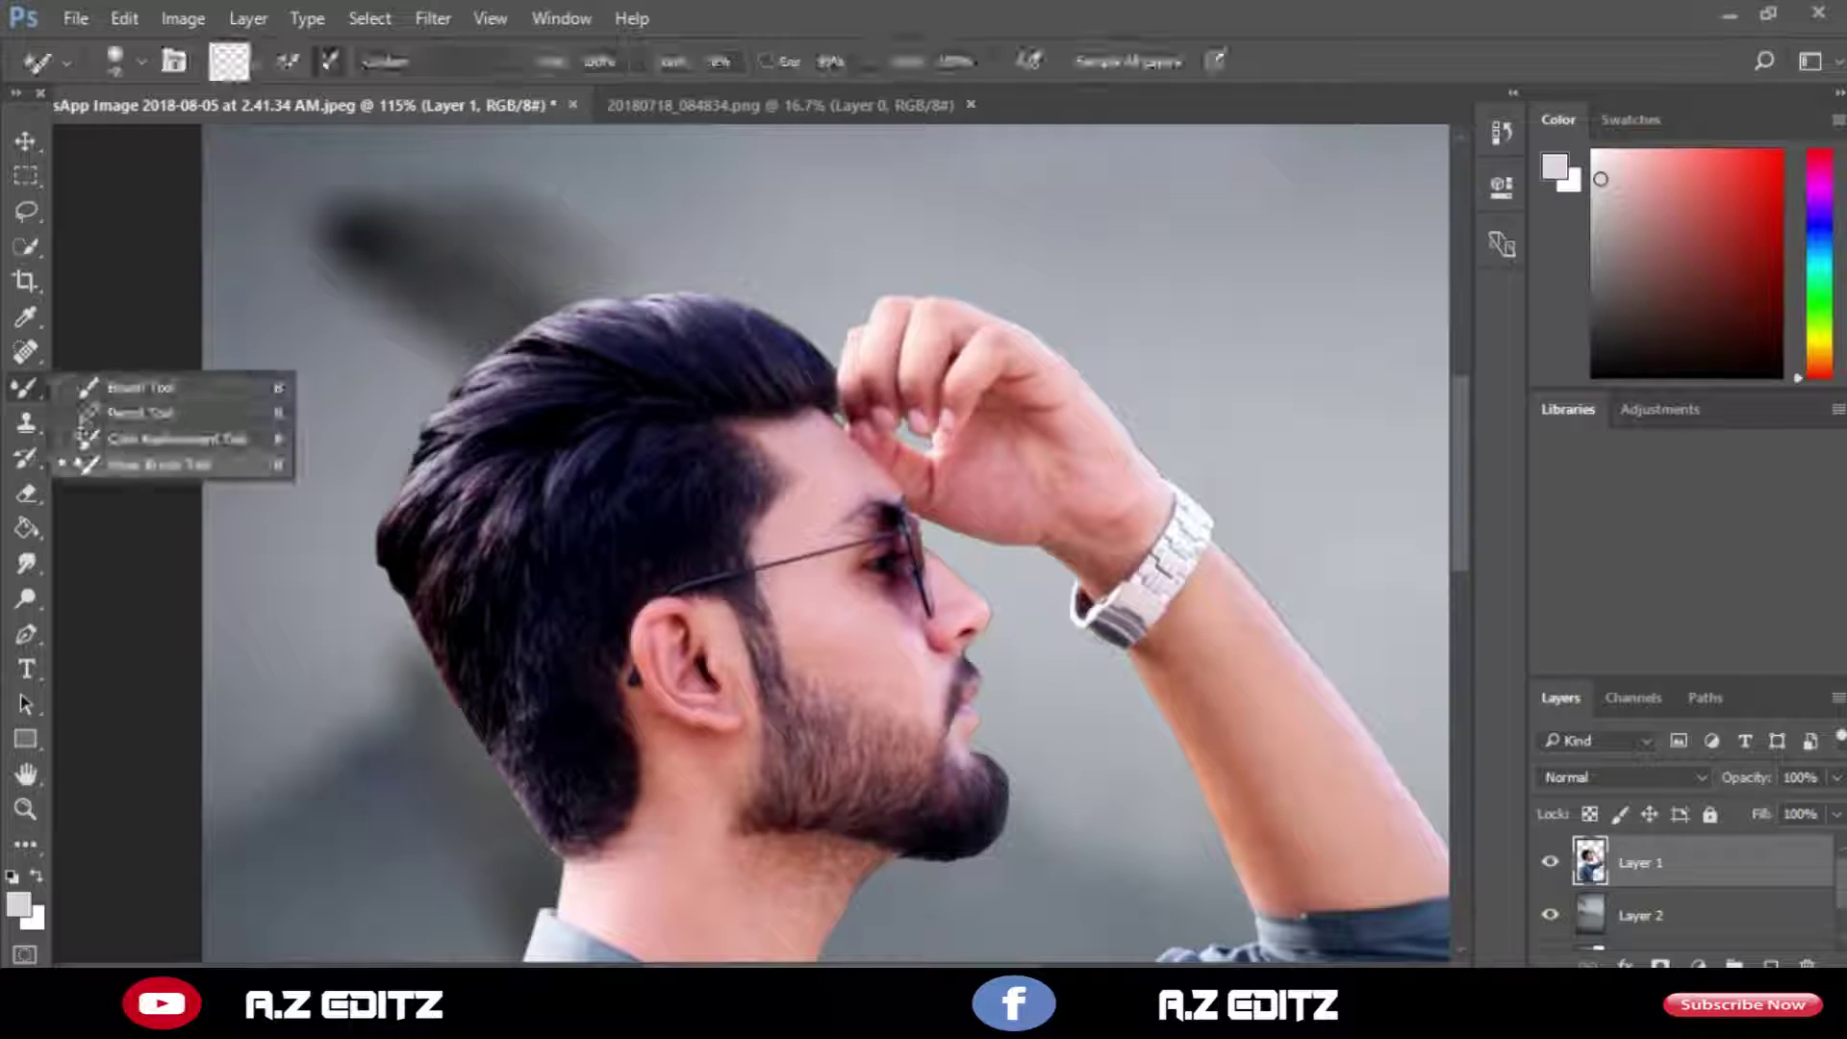
left_click(144, 465)
scroll(778, 531, "up", 9)
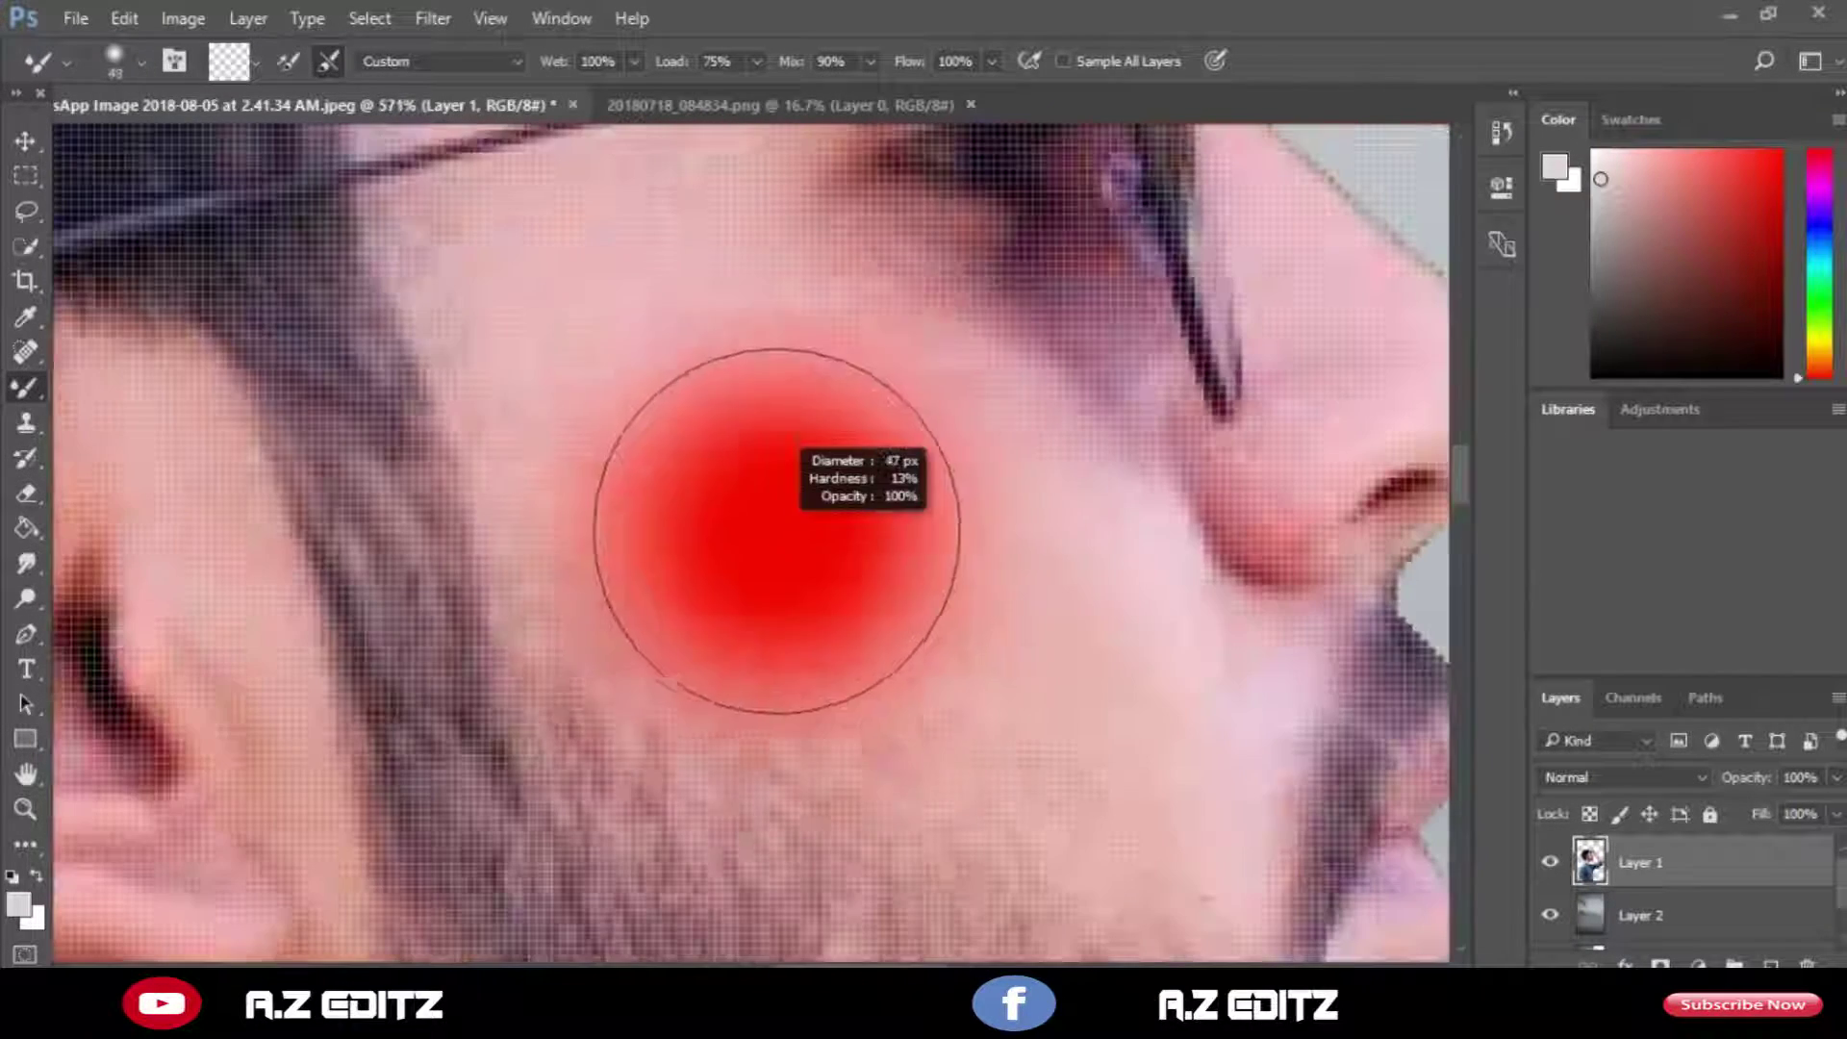
left_click_drag(778, 531, 774, 531)
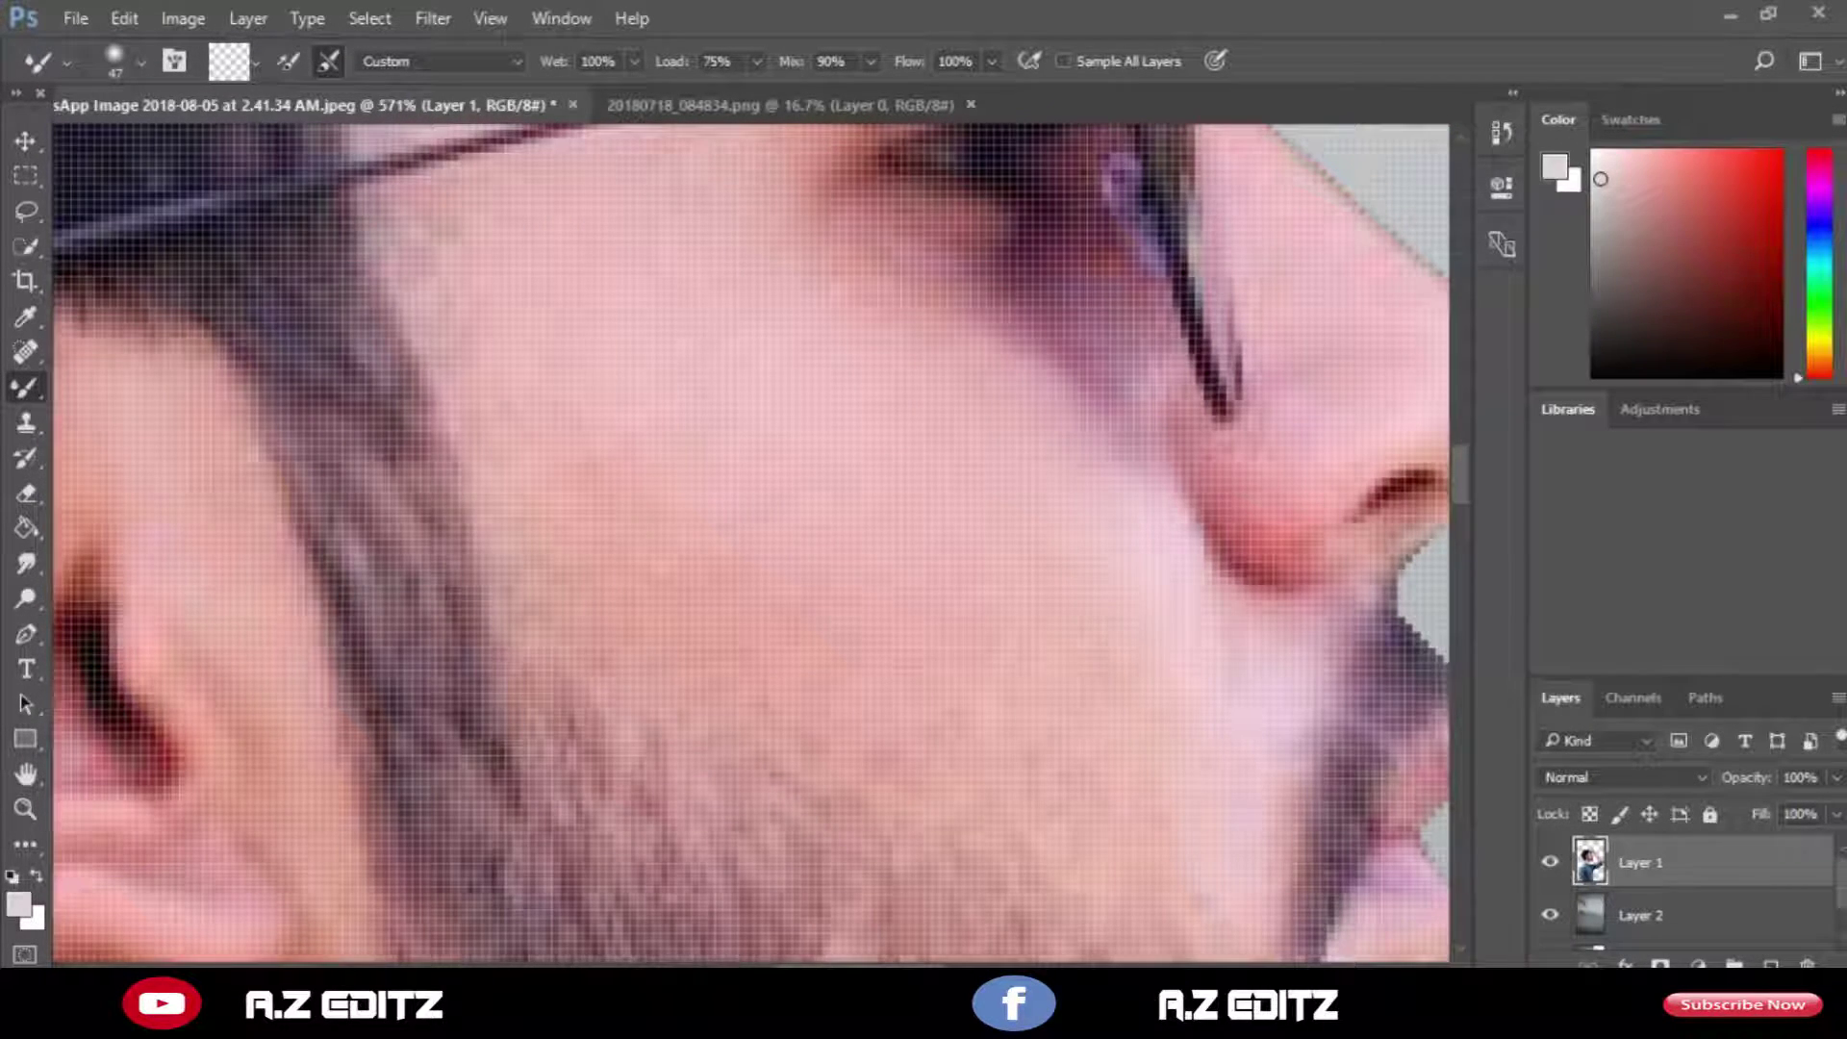
Blend the skin between the cheek and the nose with the Mixer Brush reduced to 23 px.
scroll(800, 442, "down", 4)
scroll(812, 461, "up", 3)
left_click_drag(812, 462, 789, 462)
scroll(788, 462, "up", 2)
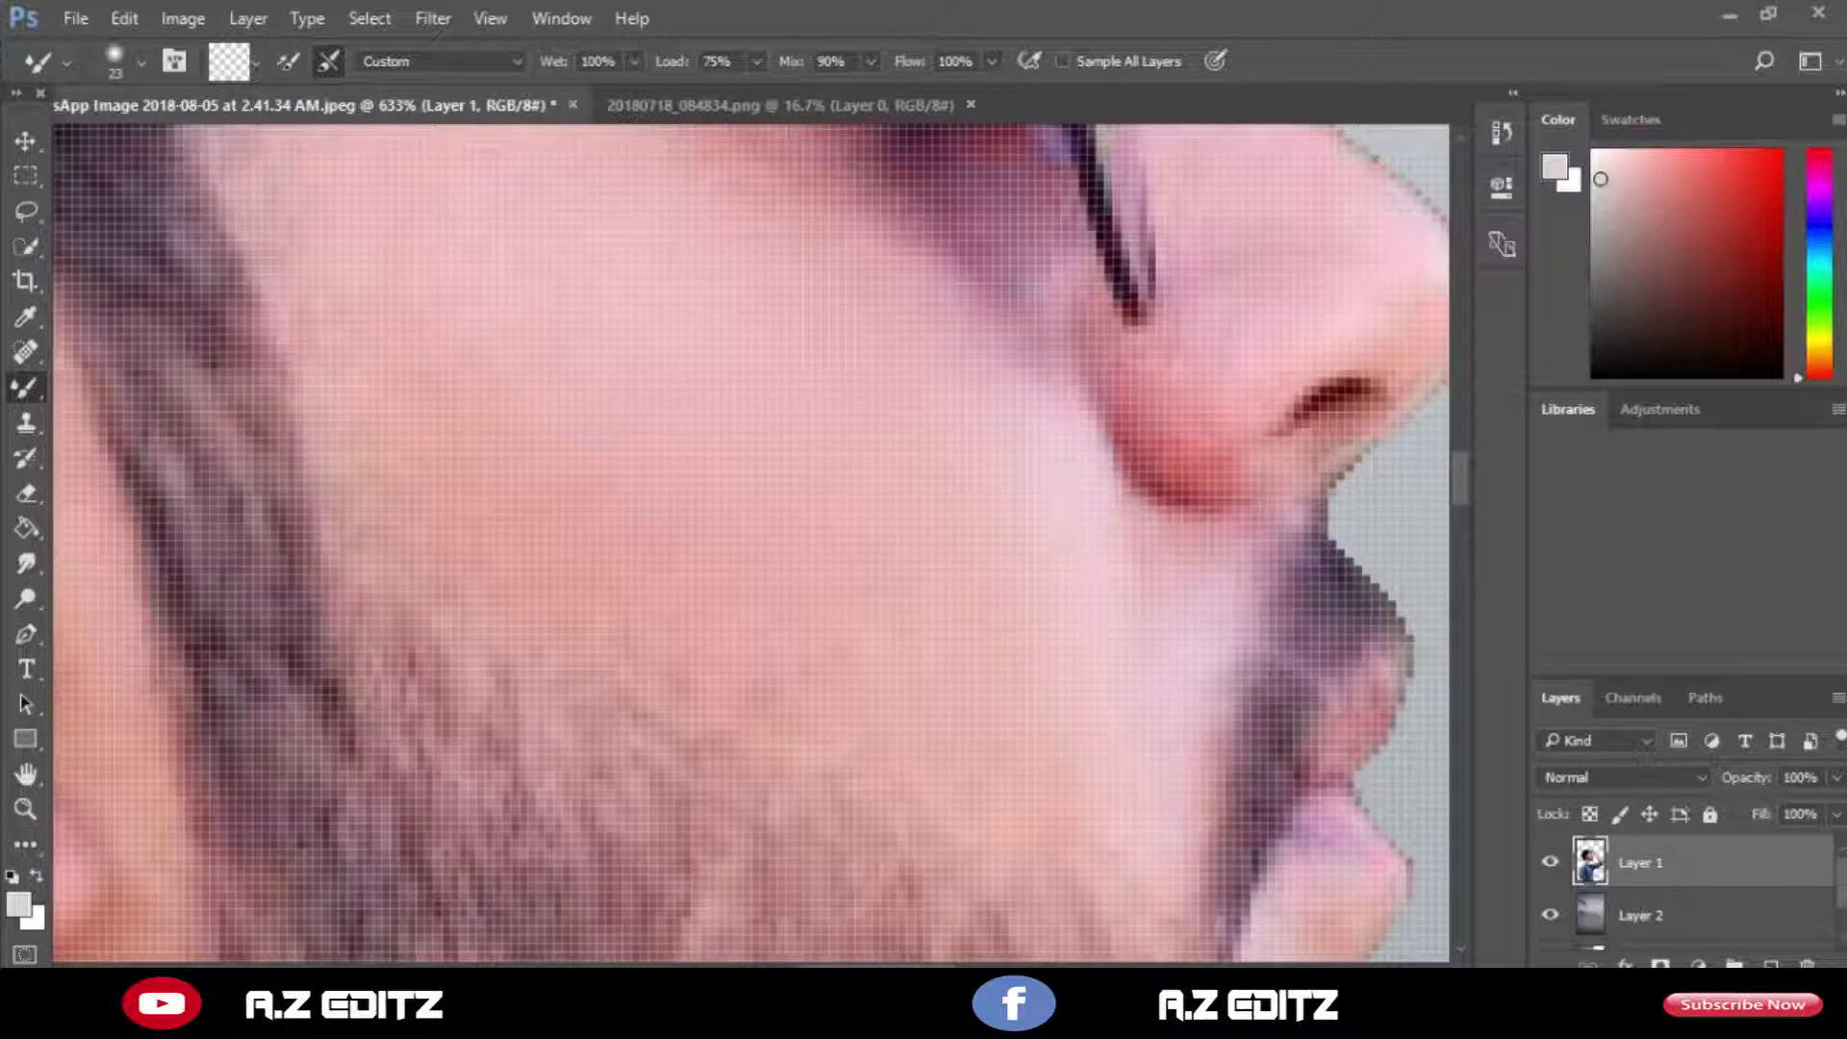
scroll(789, 471, "up", 1)
scroll(944, 489, "down", 2)
Smooth the remaining cheek skin down to the beard line with the Mixer Brush, varying its size between 34, 16 and 29 px.
left_click_drag(945, 489, 957, 489)
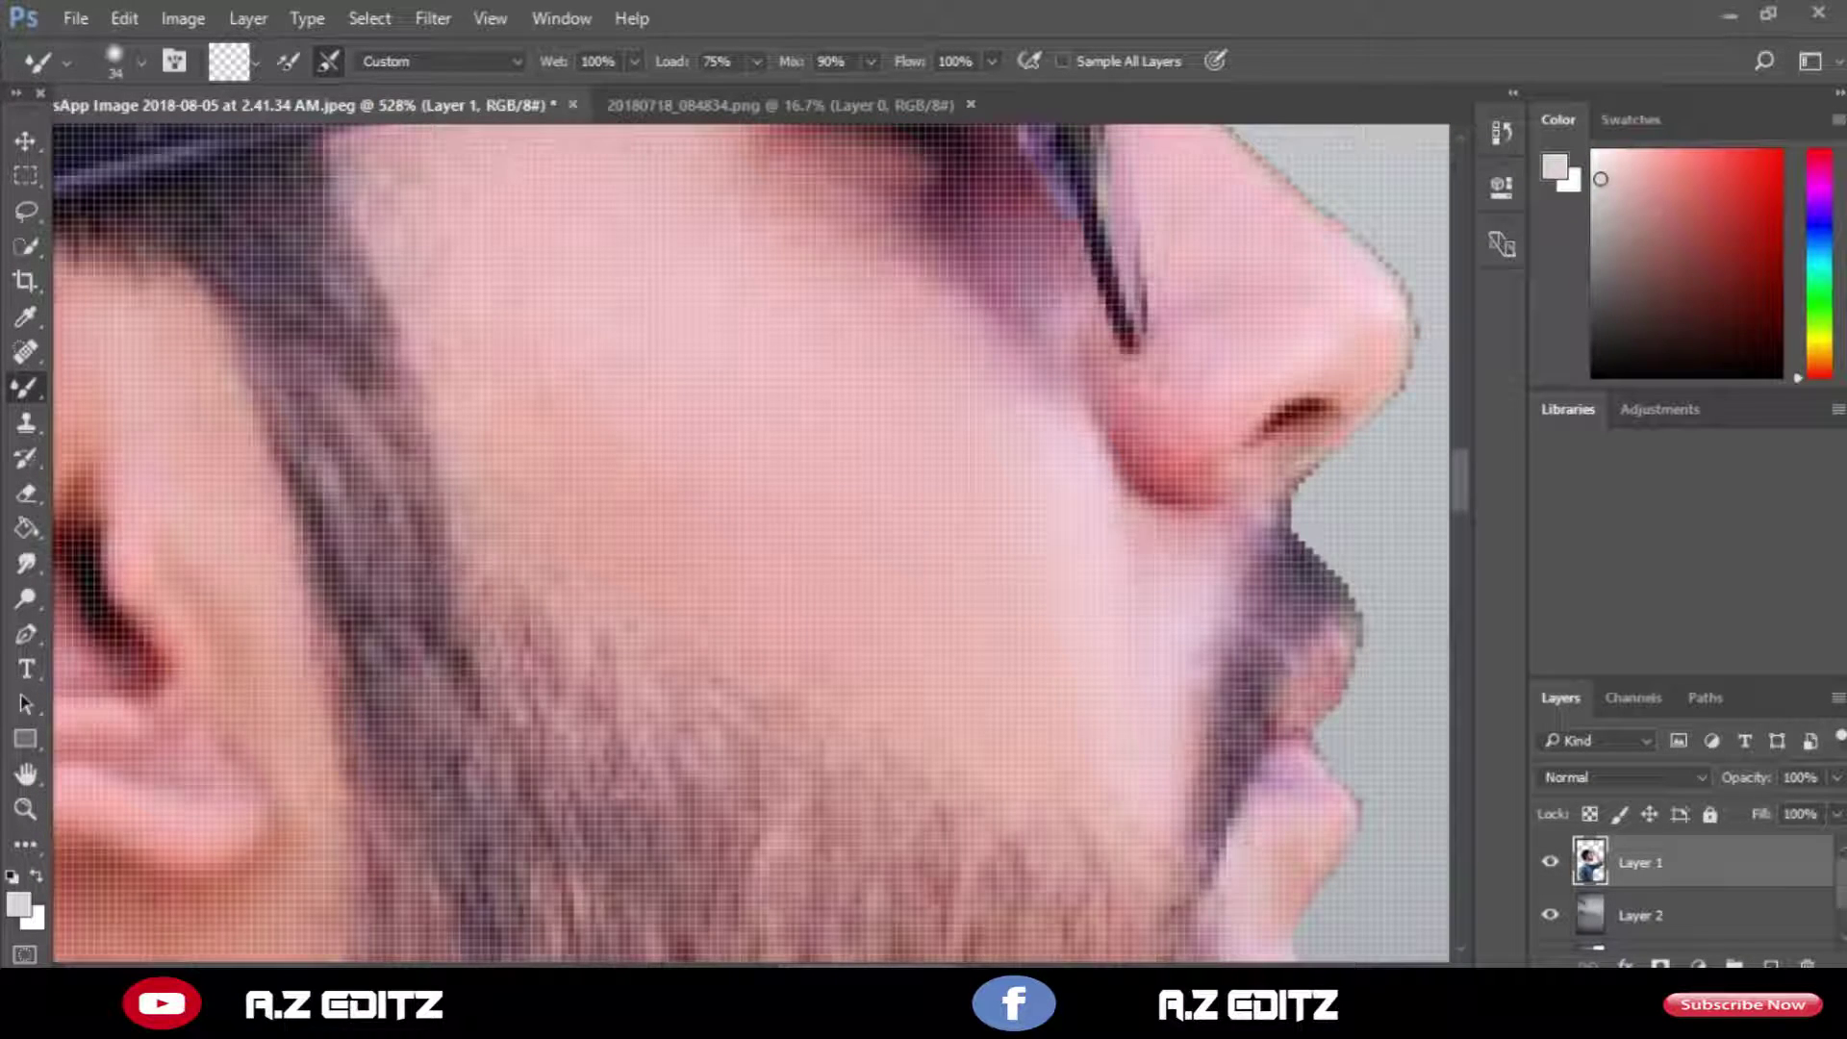
scroll(1001, 750, "up", 3)
left_click_drag(1232, 483, 1213, 484)
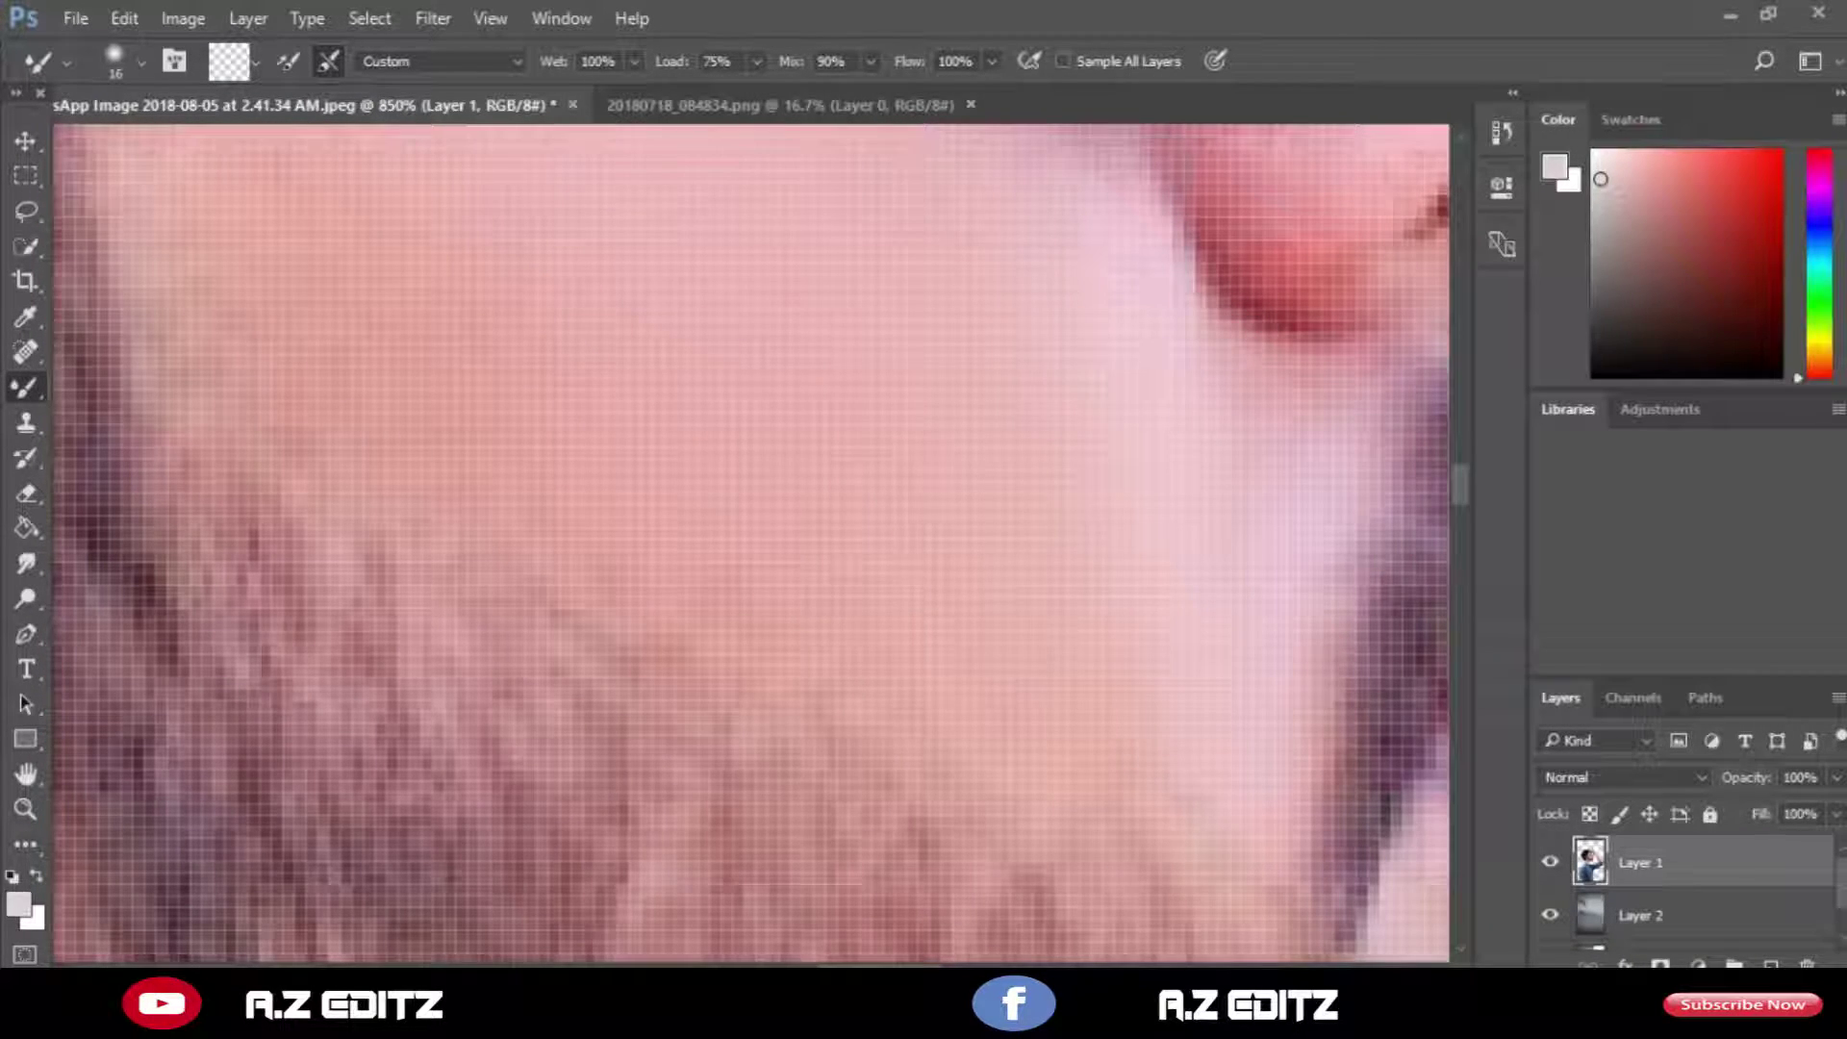
left_click_drag(950, 467, 968, 468)
scroll(751, 544, "up", 2)
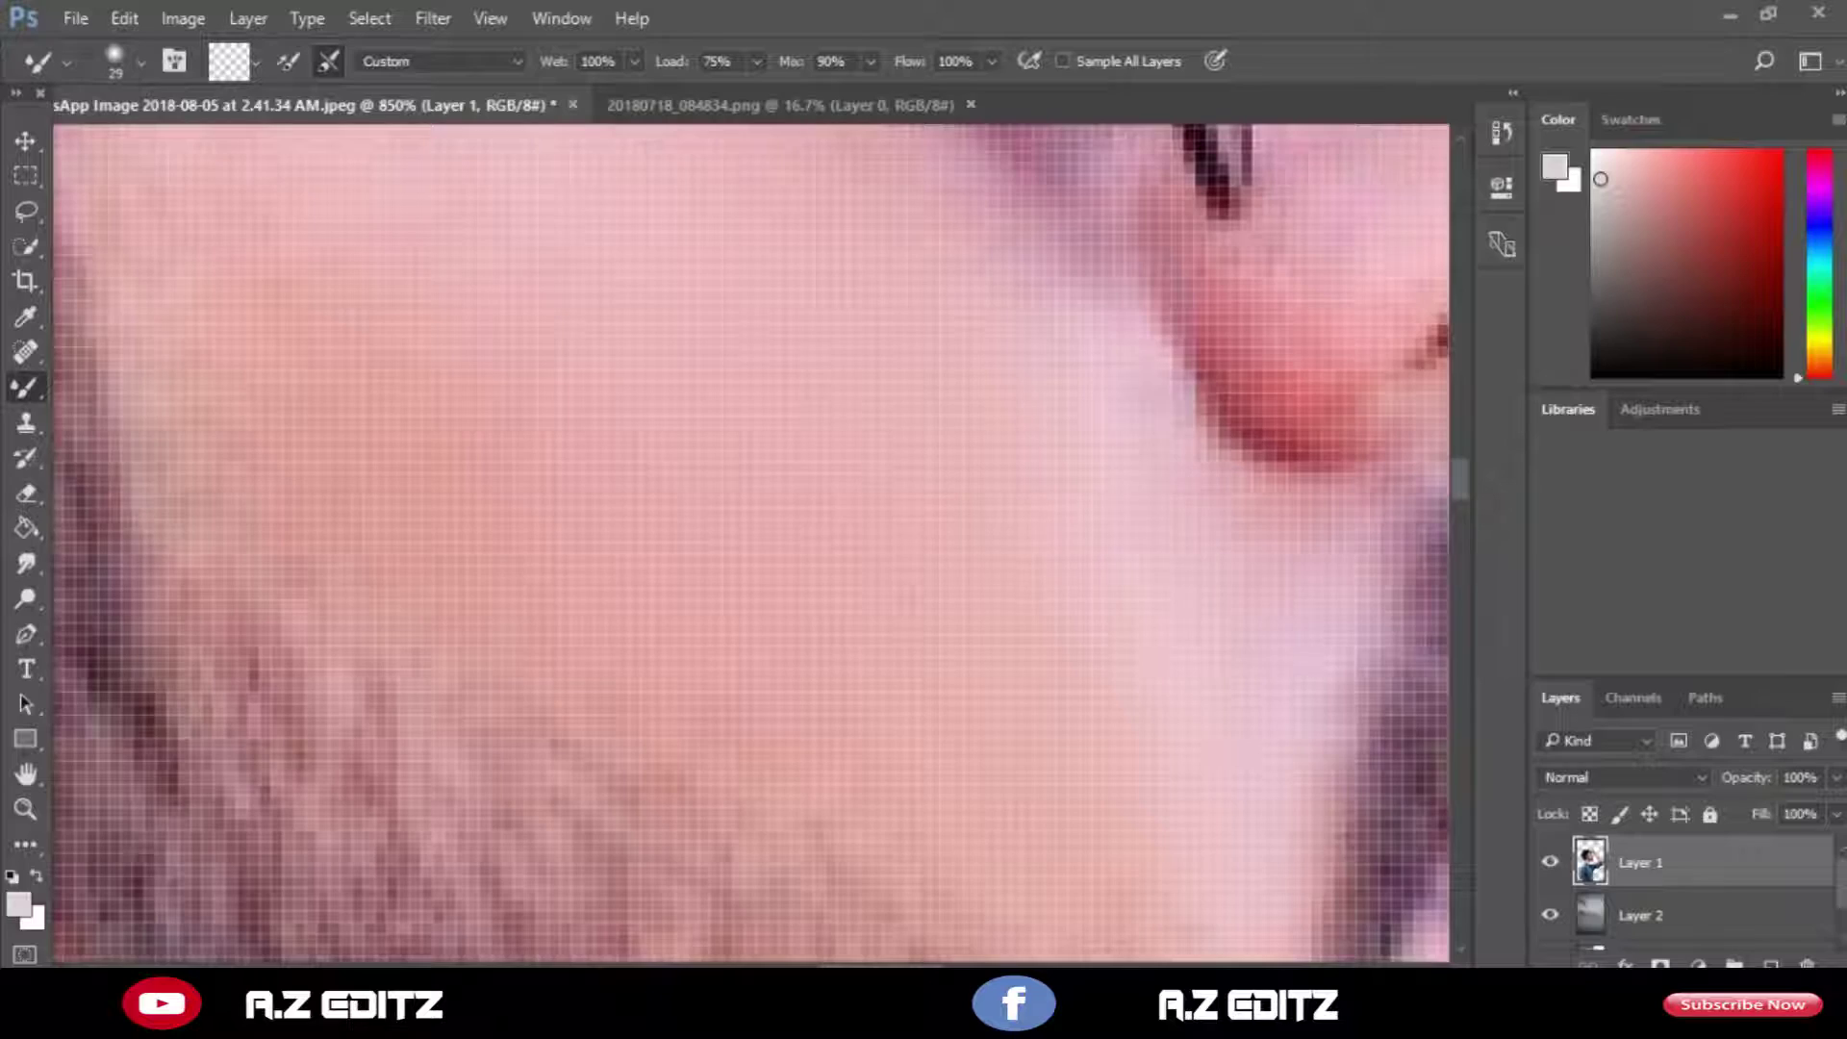
Smooth the cheek skin below the eye and beside the sideburn with the Mixer Brush, varying its size between 29, 31 and 21 px.
scroll(751, 543, "up", 2)
scroll(770, 520, "down", 6)
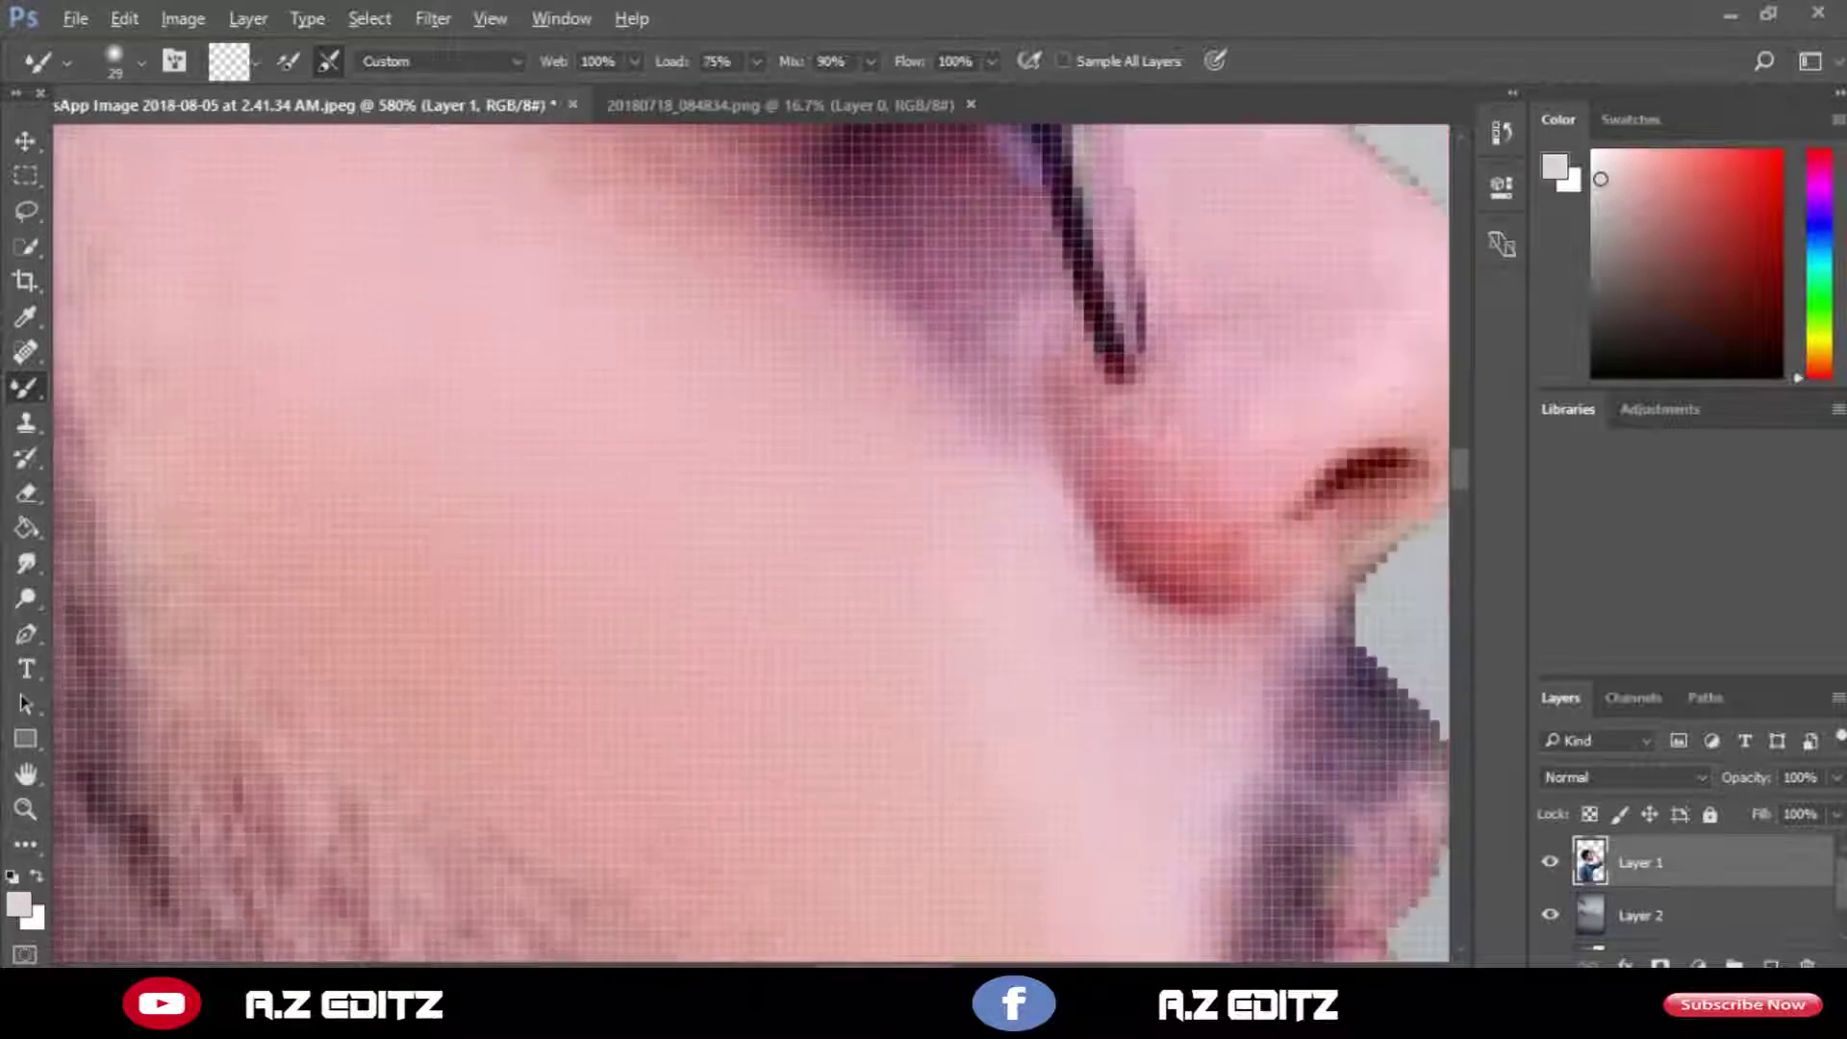
scroll(385, 423, "up", 4)
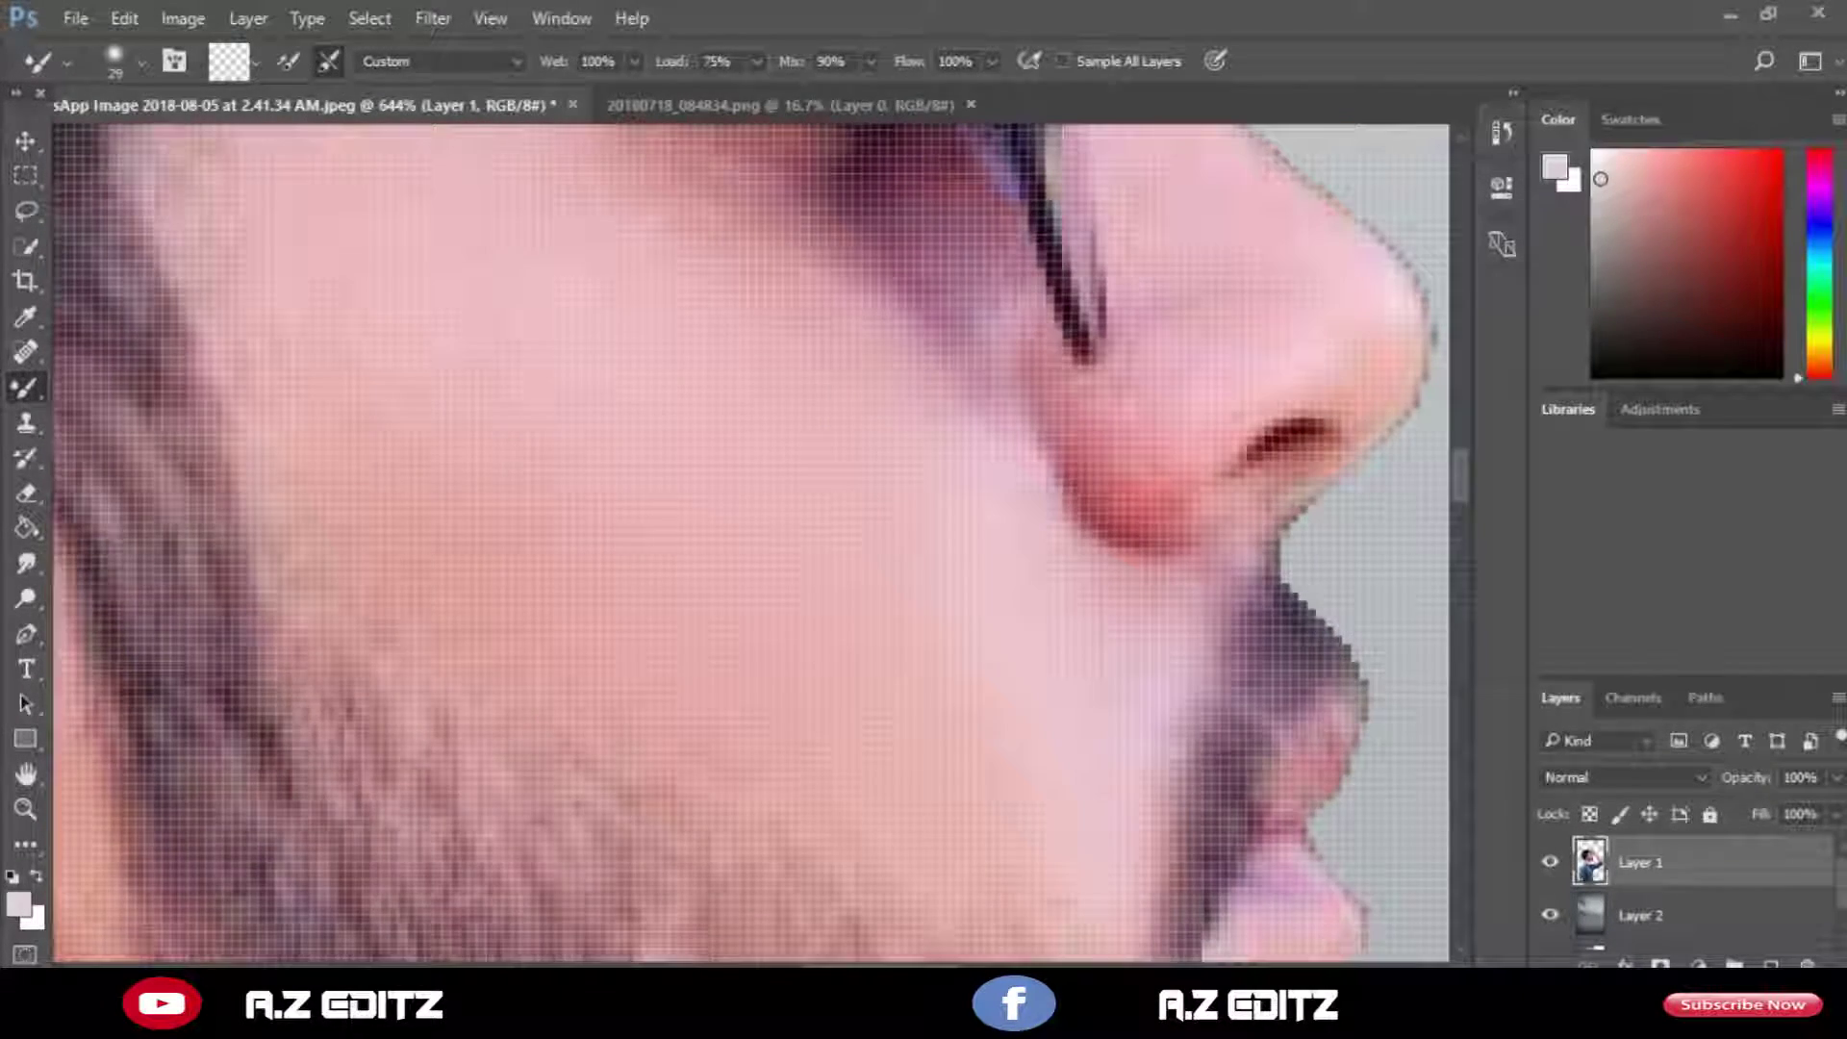
scroll(750, 543, "up", 2)
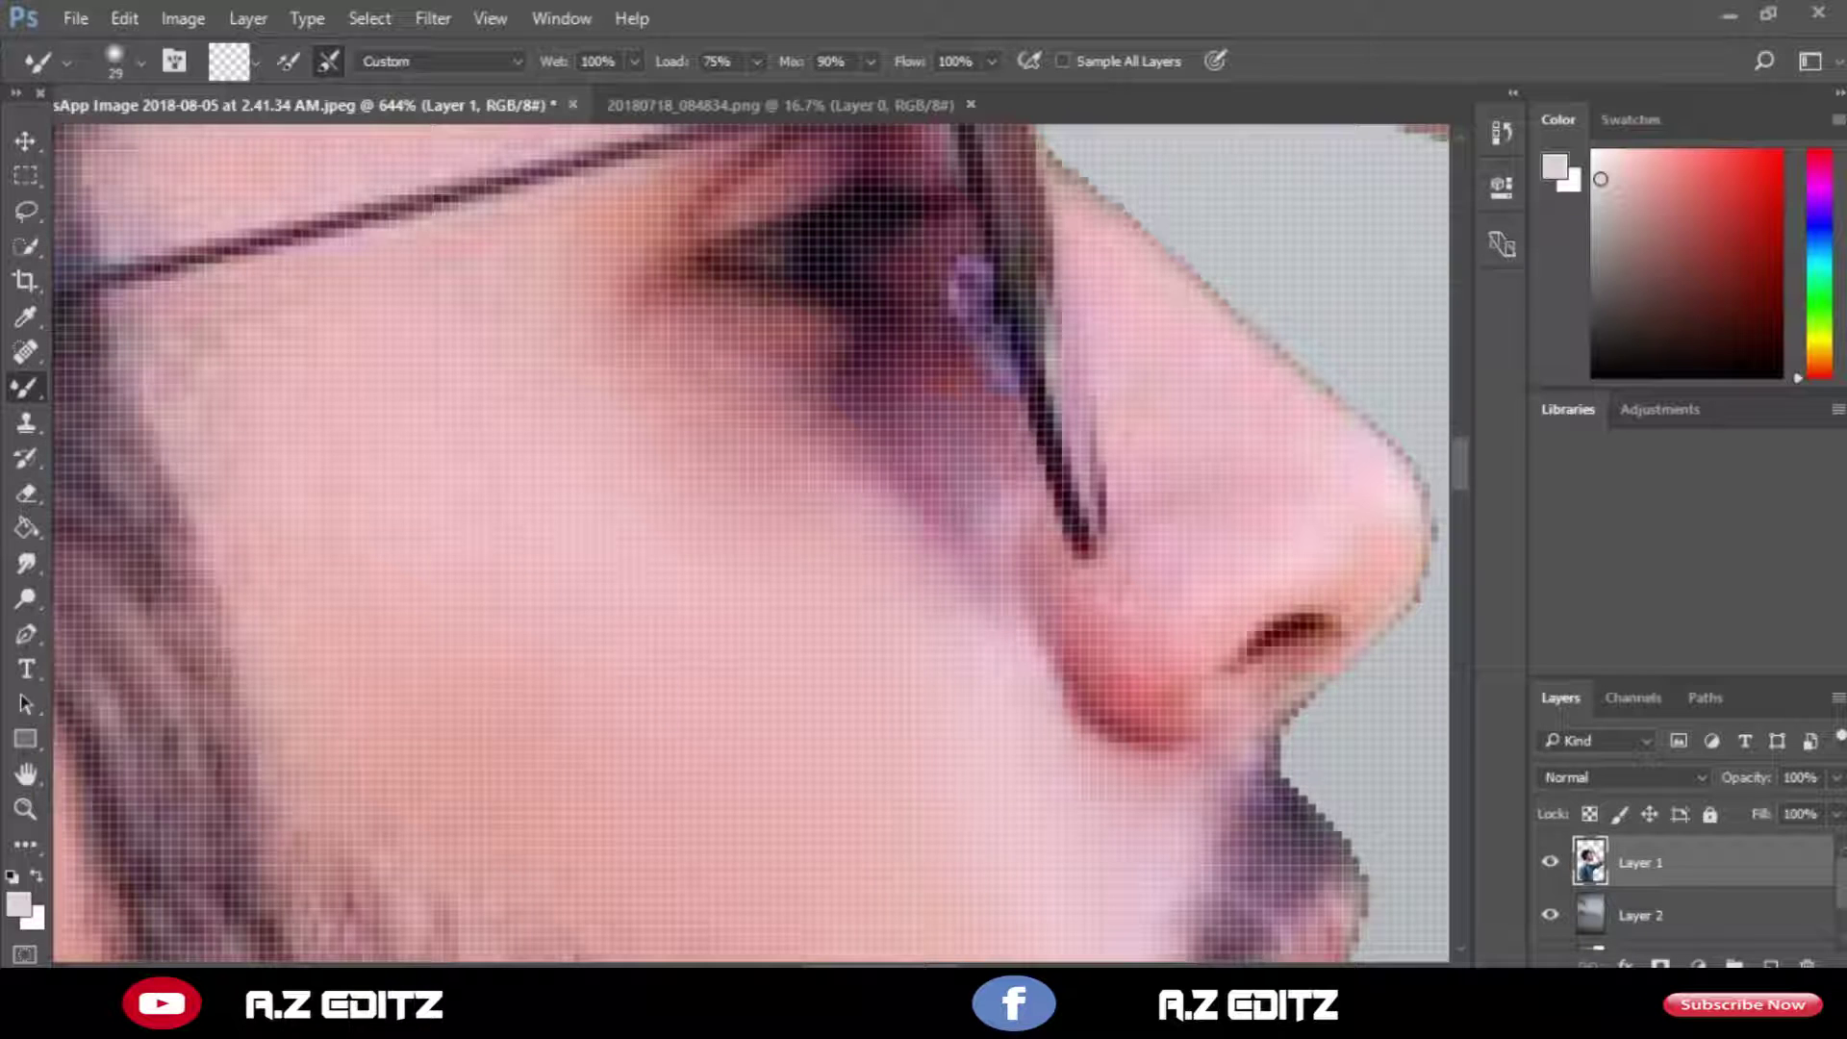
scroll(750, 543, "down", 1)
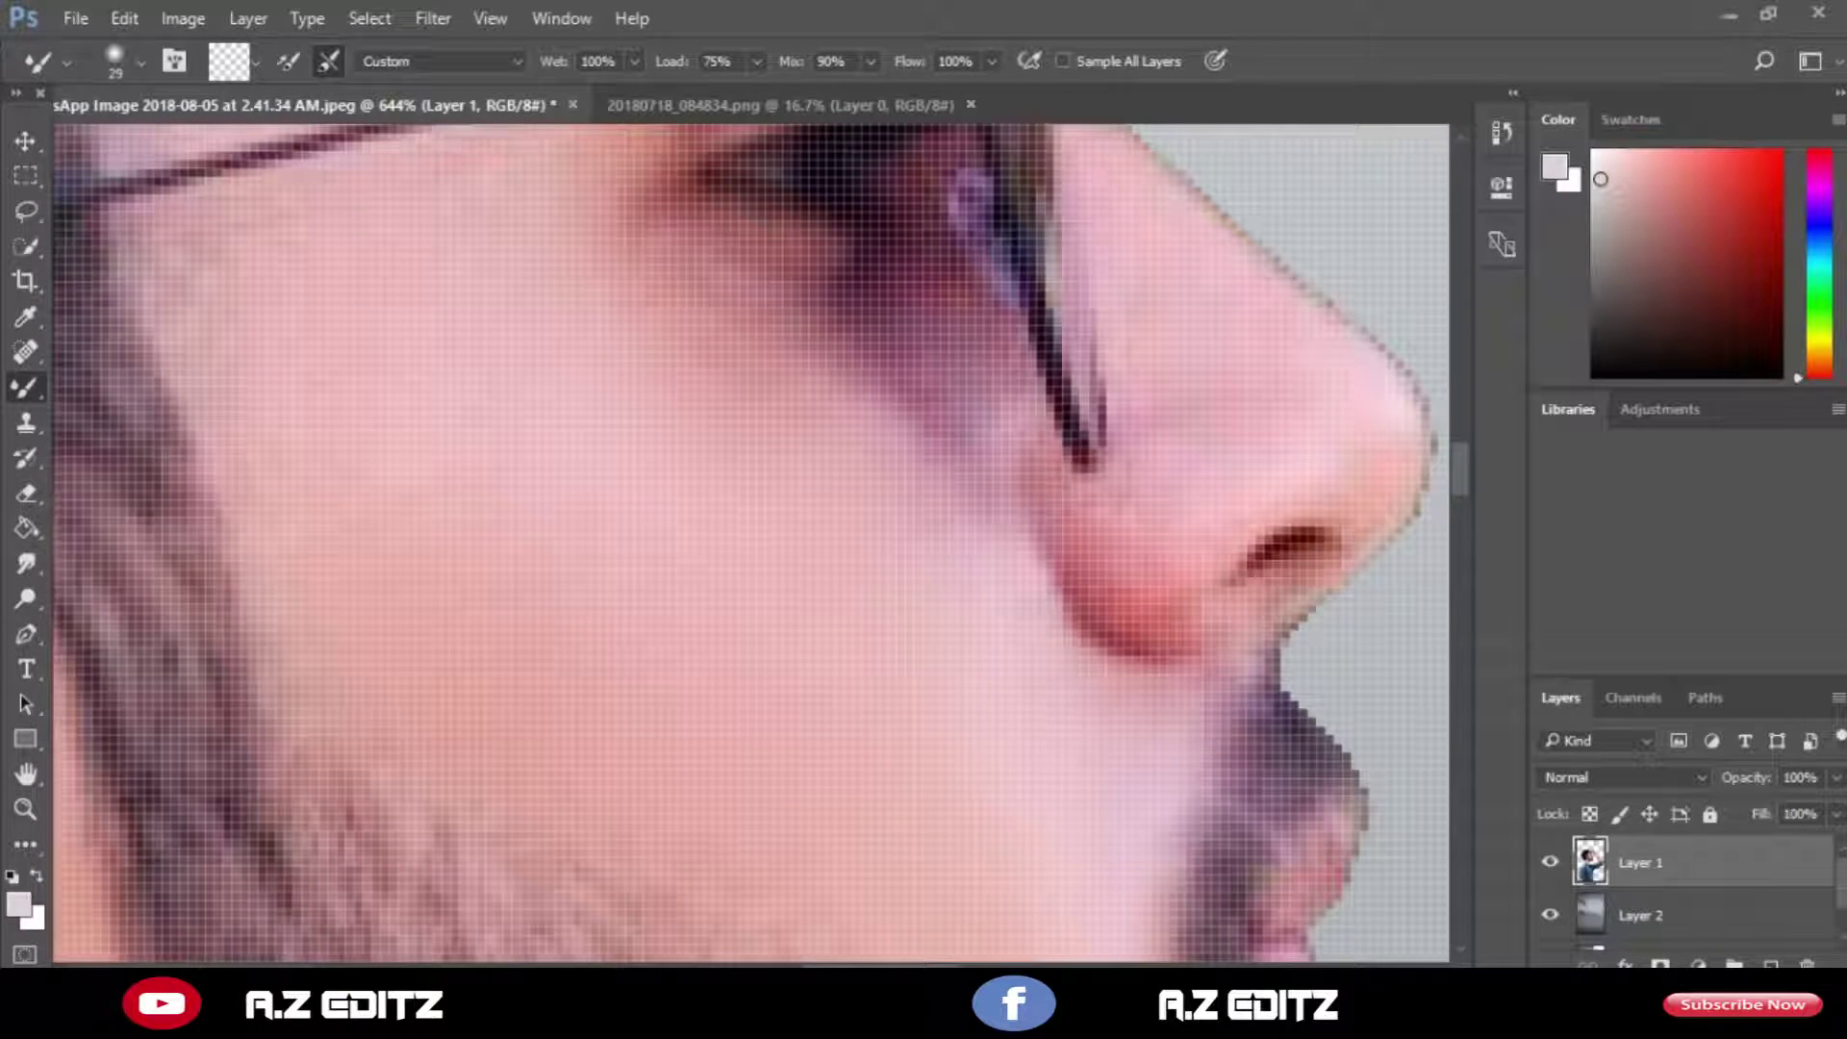
right_click(1123, 751, "alt")
right_click(425, 453, "alt")
scroll(547, 499, "down", 1)
right_click(544, 499, "alt")
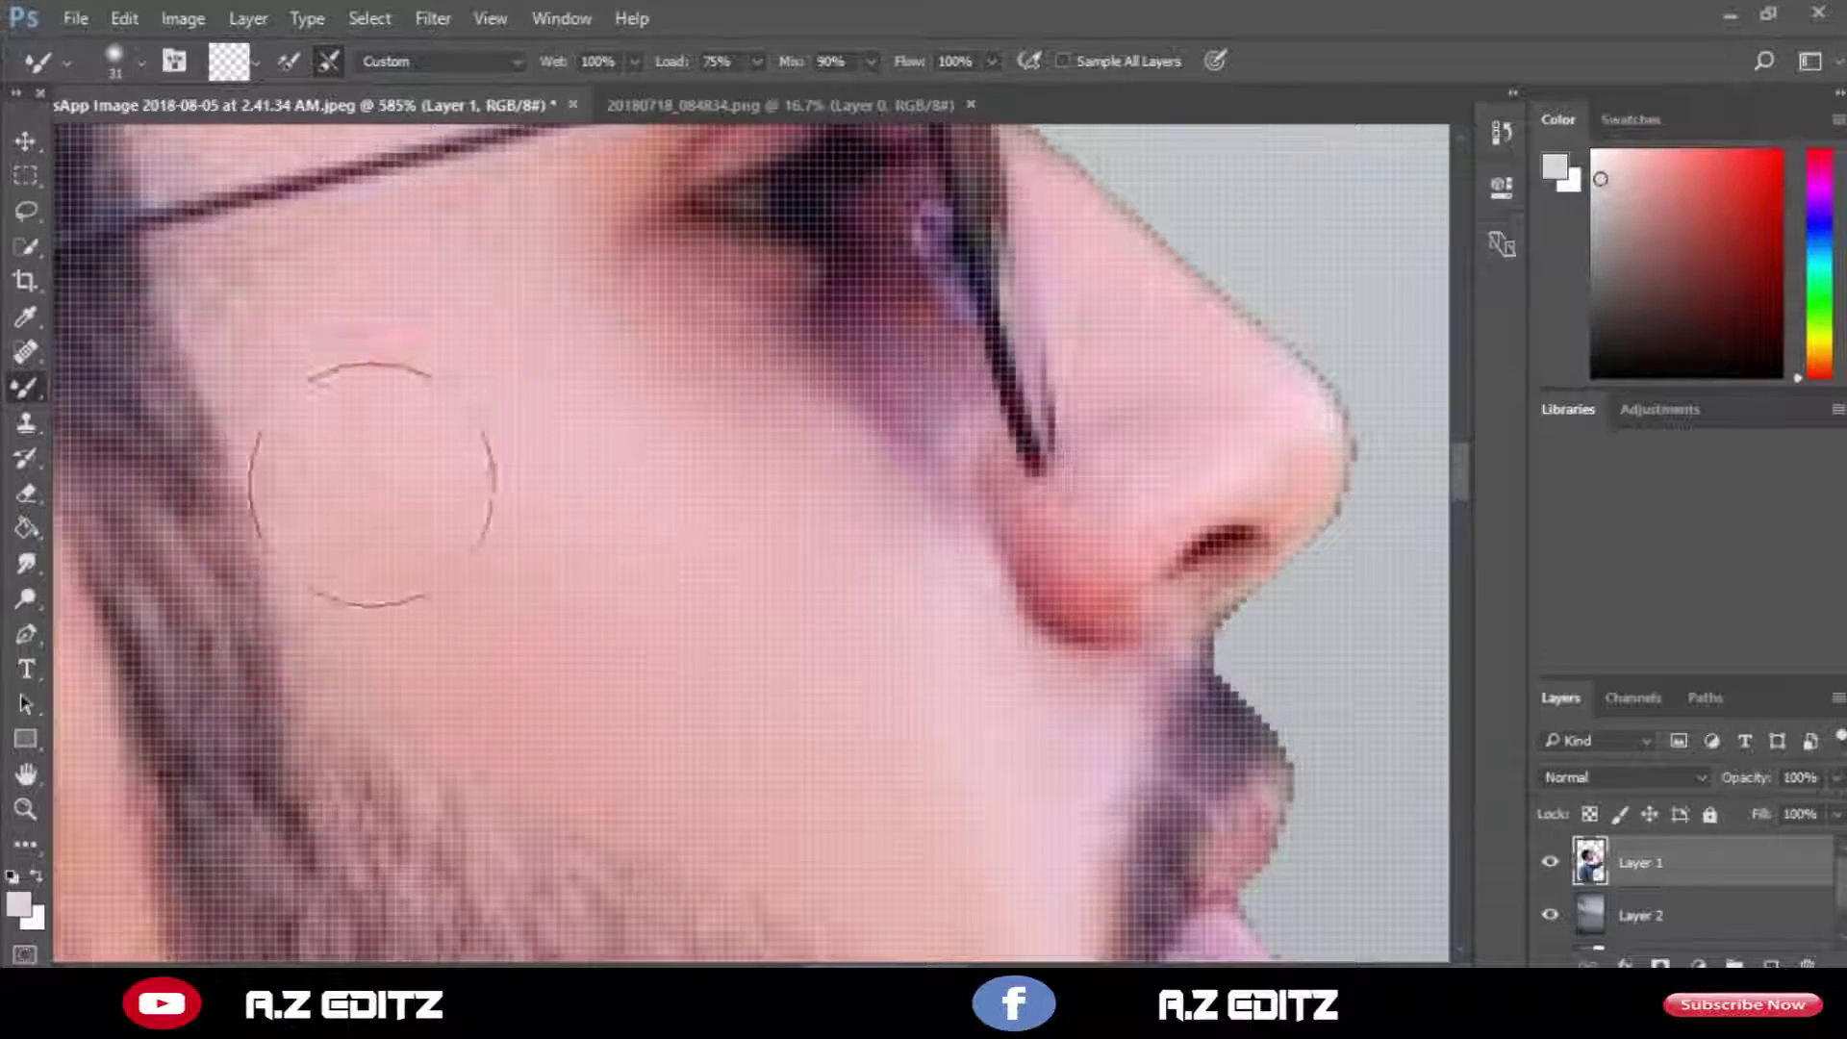
scroll(371, 484, "up", 4)
scroll(371, 519, "down", 4)
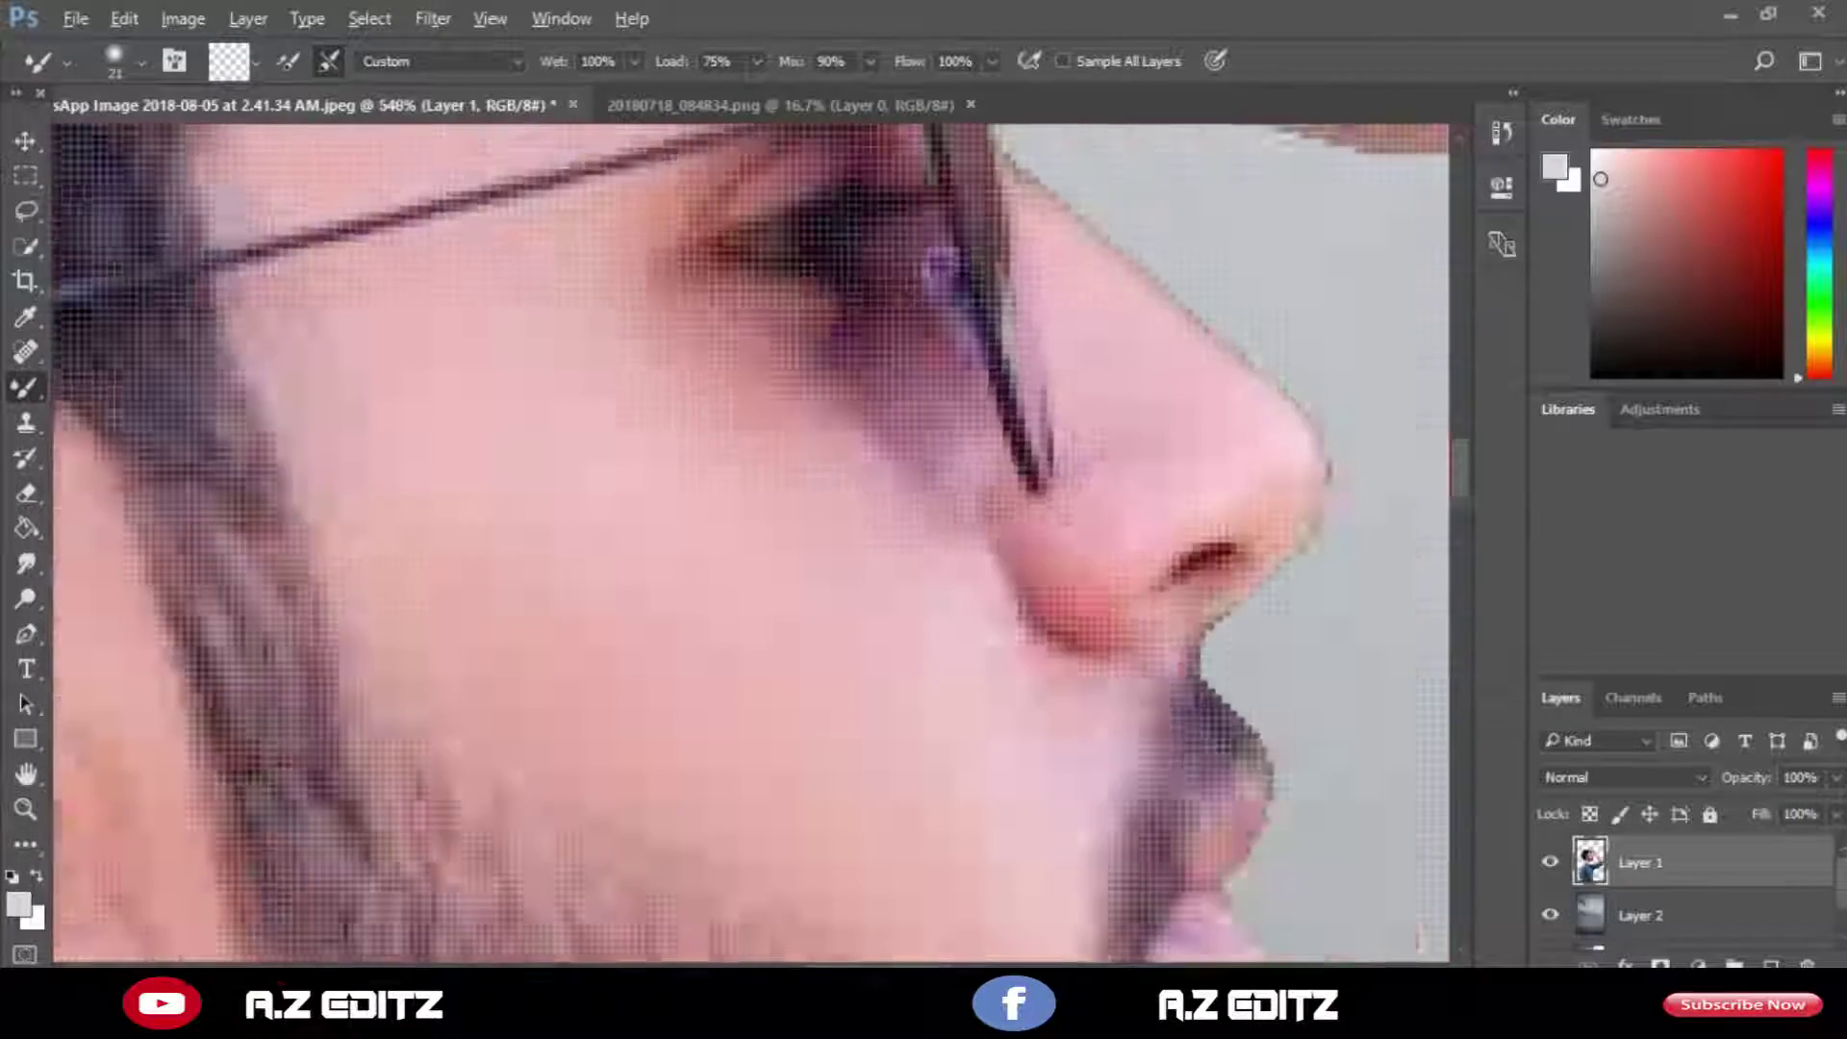
scroll(371, 519, "up", 3)
scroll(371, 520, "down", 2)
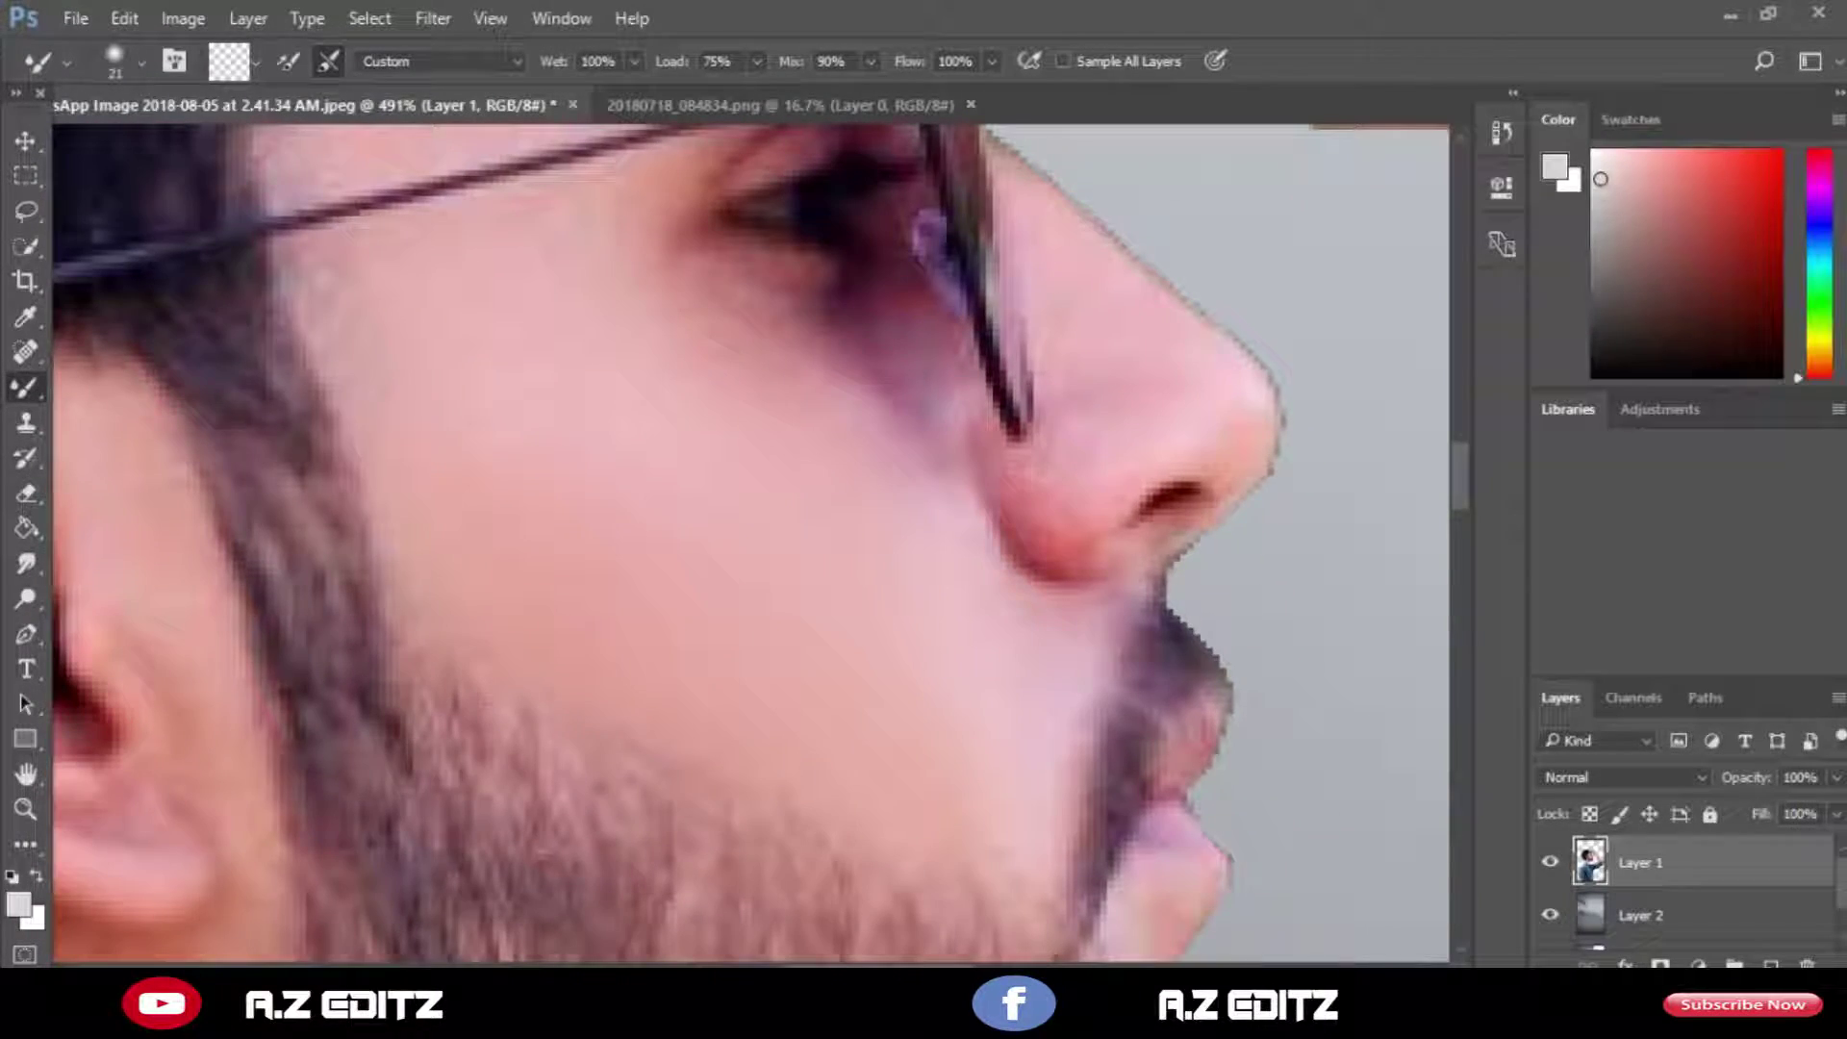
Smooth the temple and forehead skin around the glasses' arm with the Mixer Brush, using sizes of 29 and 16 px.
scroll(414, 539, "up", 2)
scroll(414, 539, "up", 3)
scroll(385, 461, "up", 3)
key("bracketright")
key("bracketright")
key("bracketright")
key("bracketright")
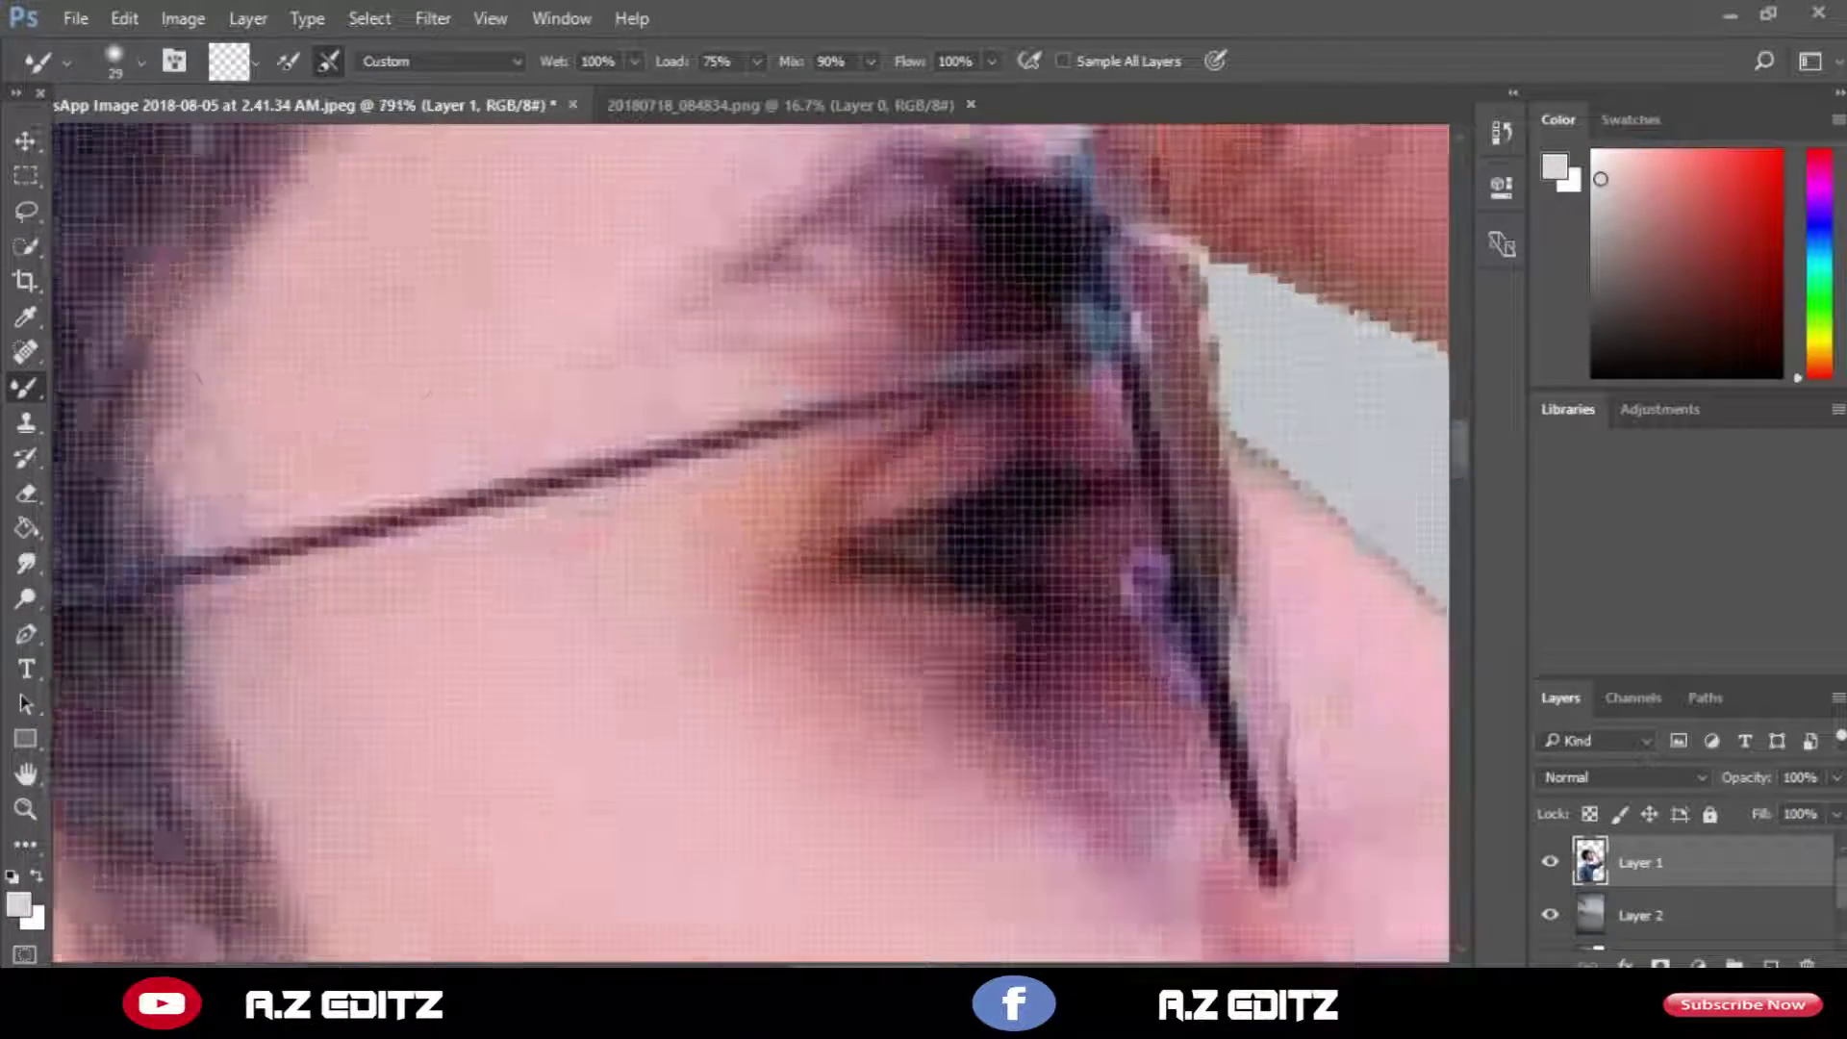
key("bracketleft")
key("bracketleft")
key("bracketleft")
key("bracketleft")
key("bracketleft")
scroll(337, 385, "down", 6)
scroll(337, 404, "up", 2)
scroll(327, 433, "down", 4)
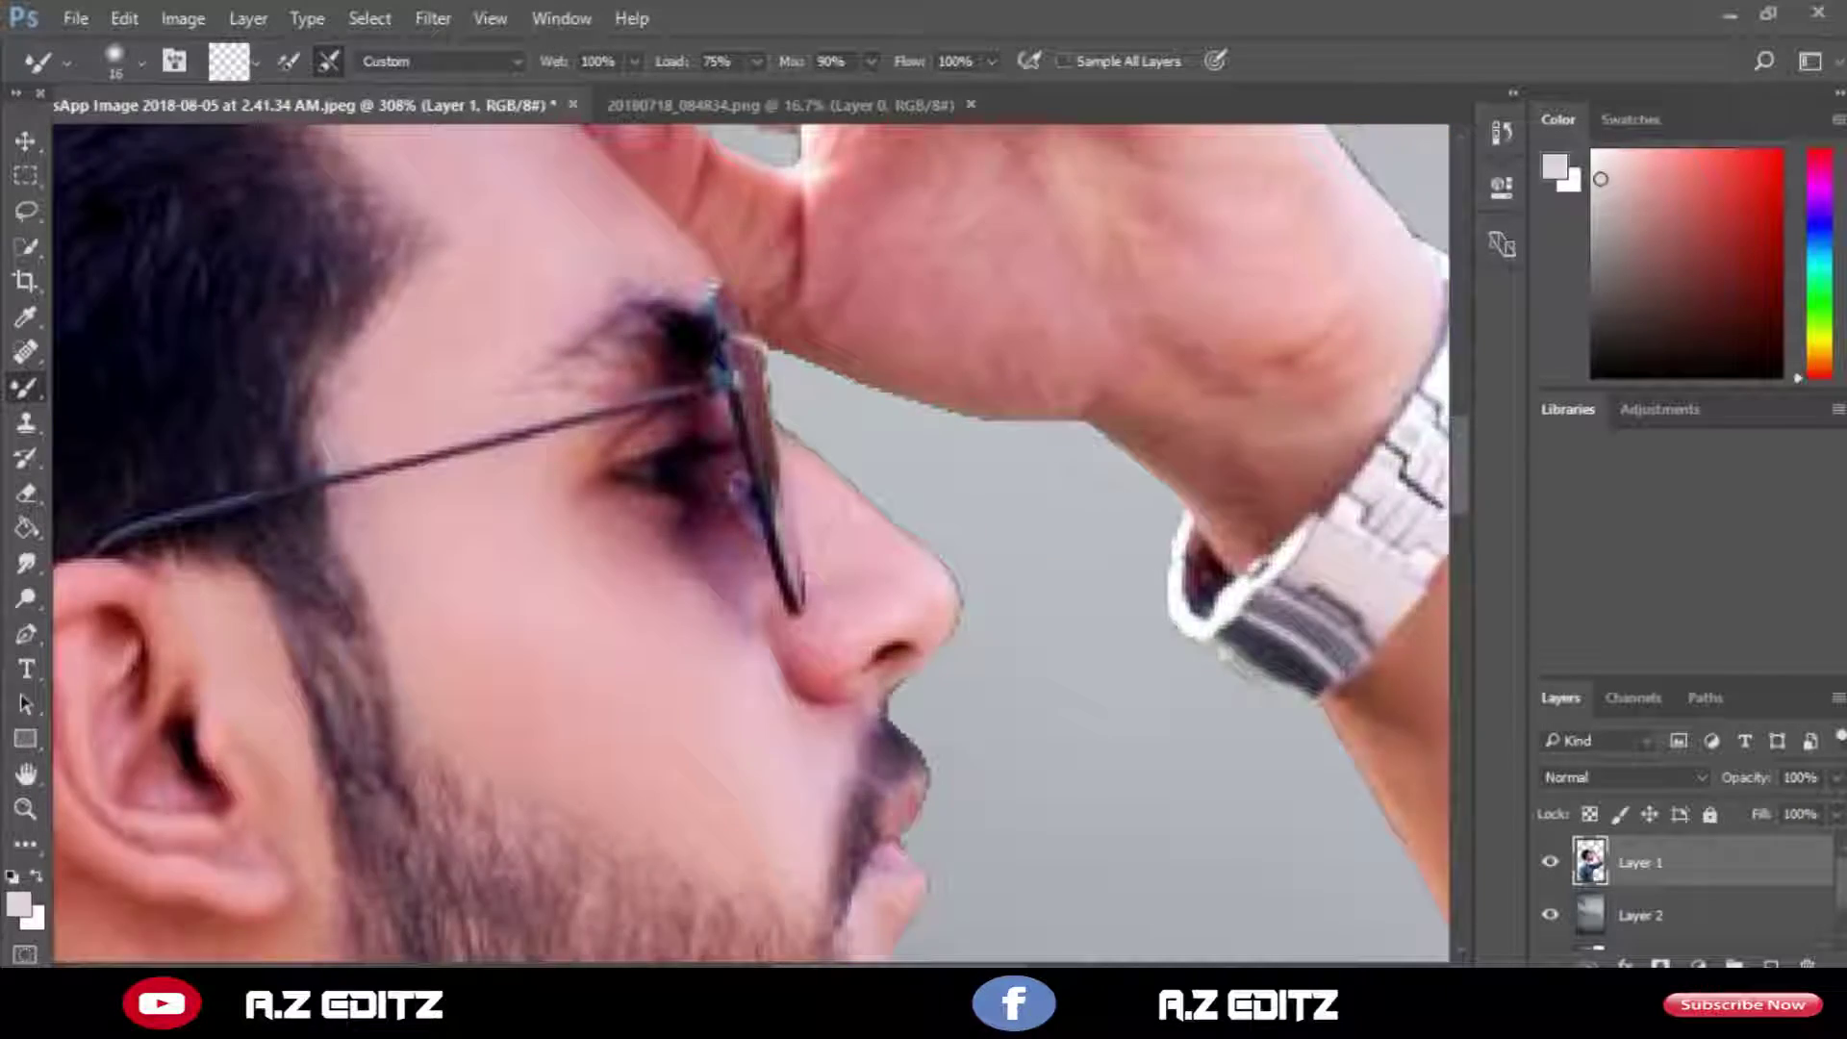
key("bracketright")
Open the Camera Raw Filter on Layer 2 and set Exposure +0.65, Contrast -84, Highlights -4 and Shadows -19.
scroll(760, 544, "down", 4)
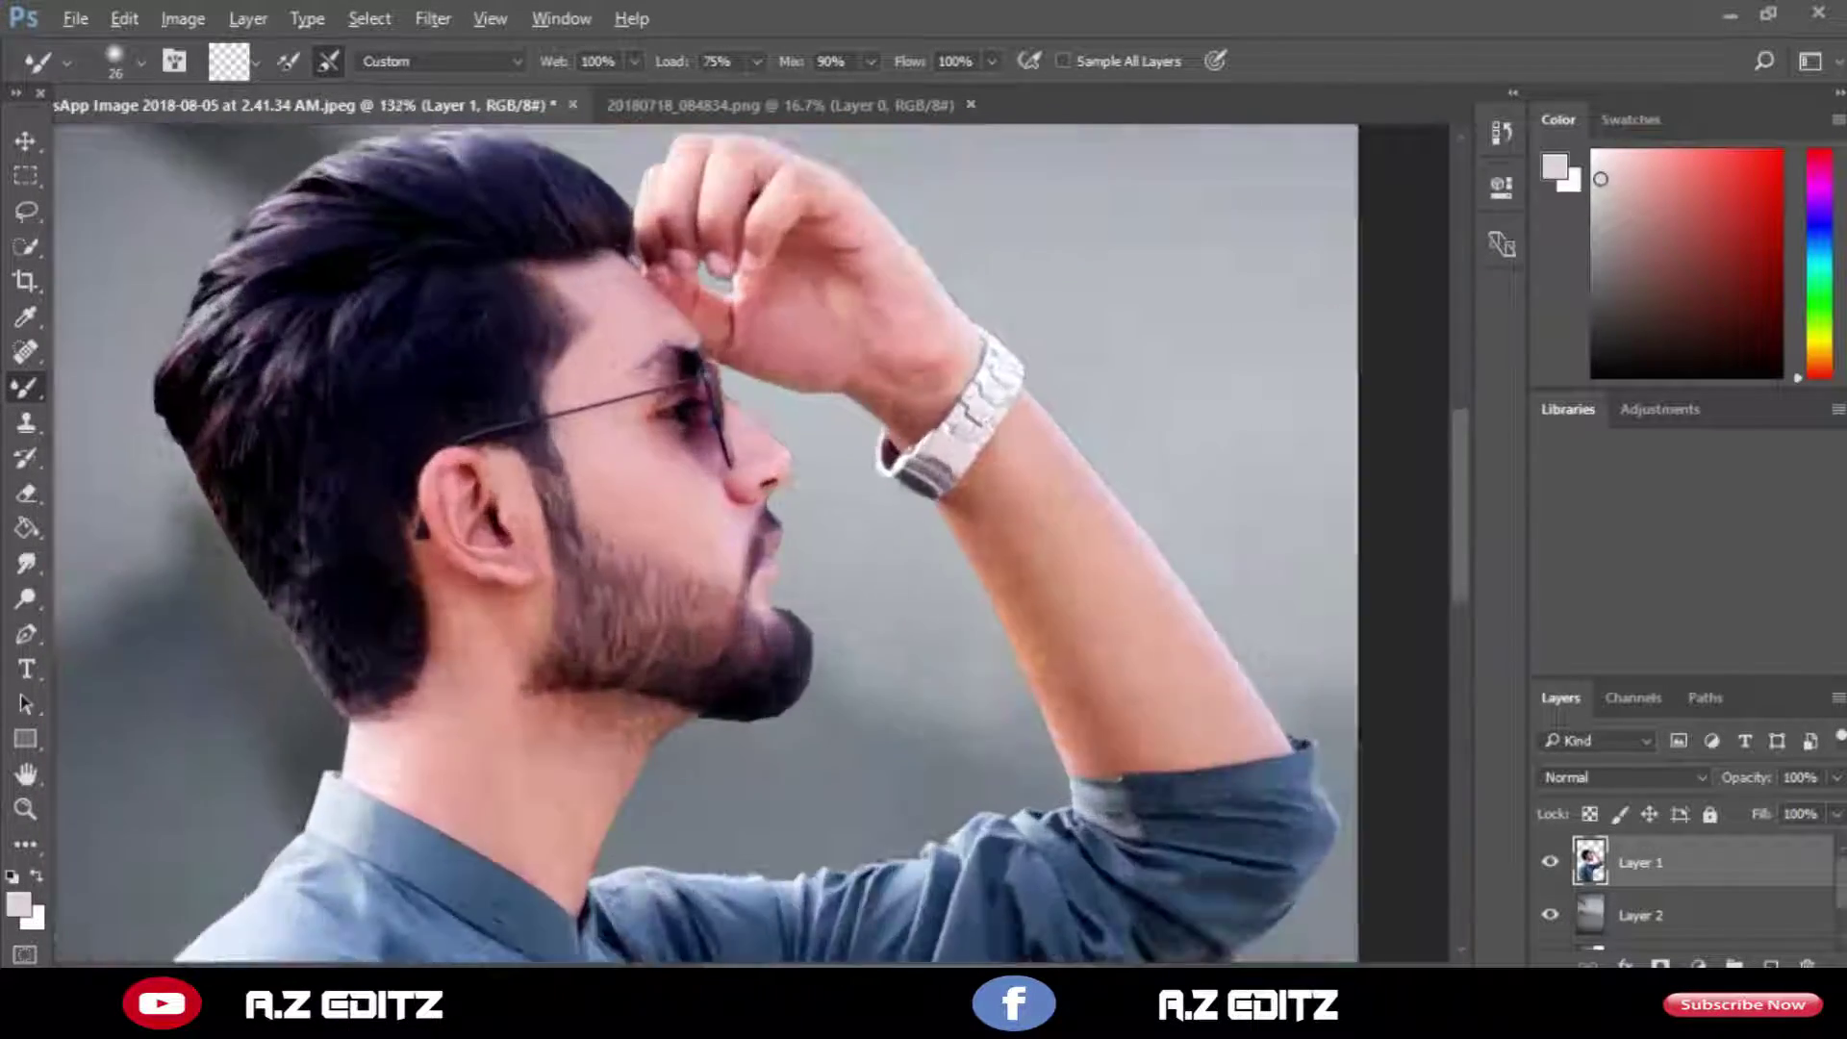
scroll(731, 471, "down", 4)
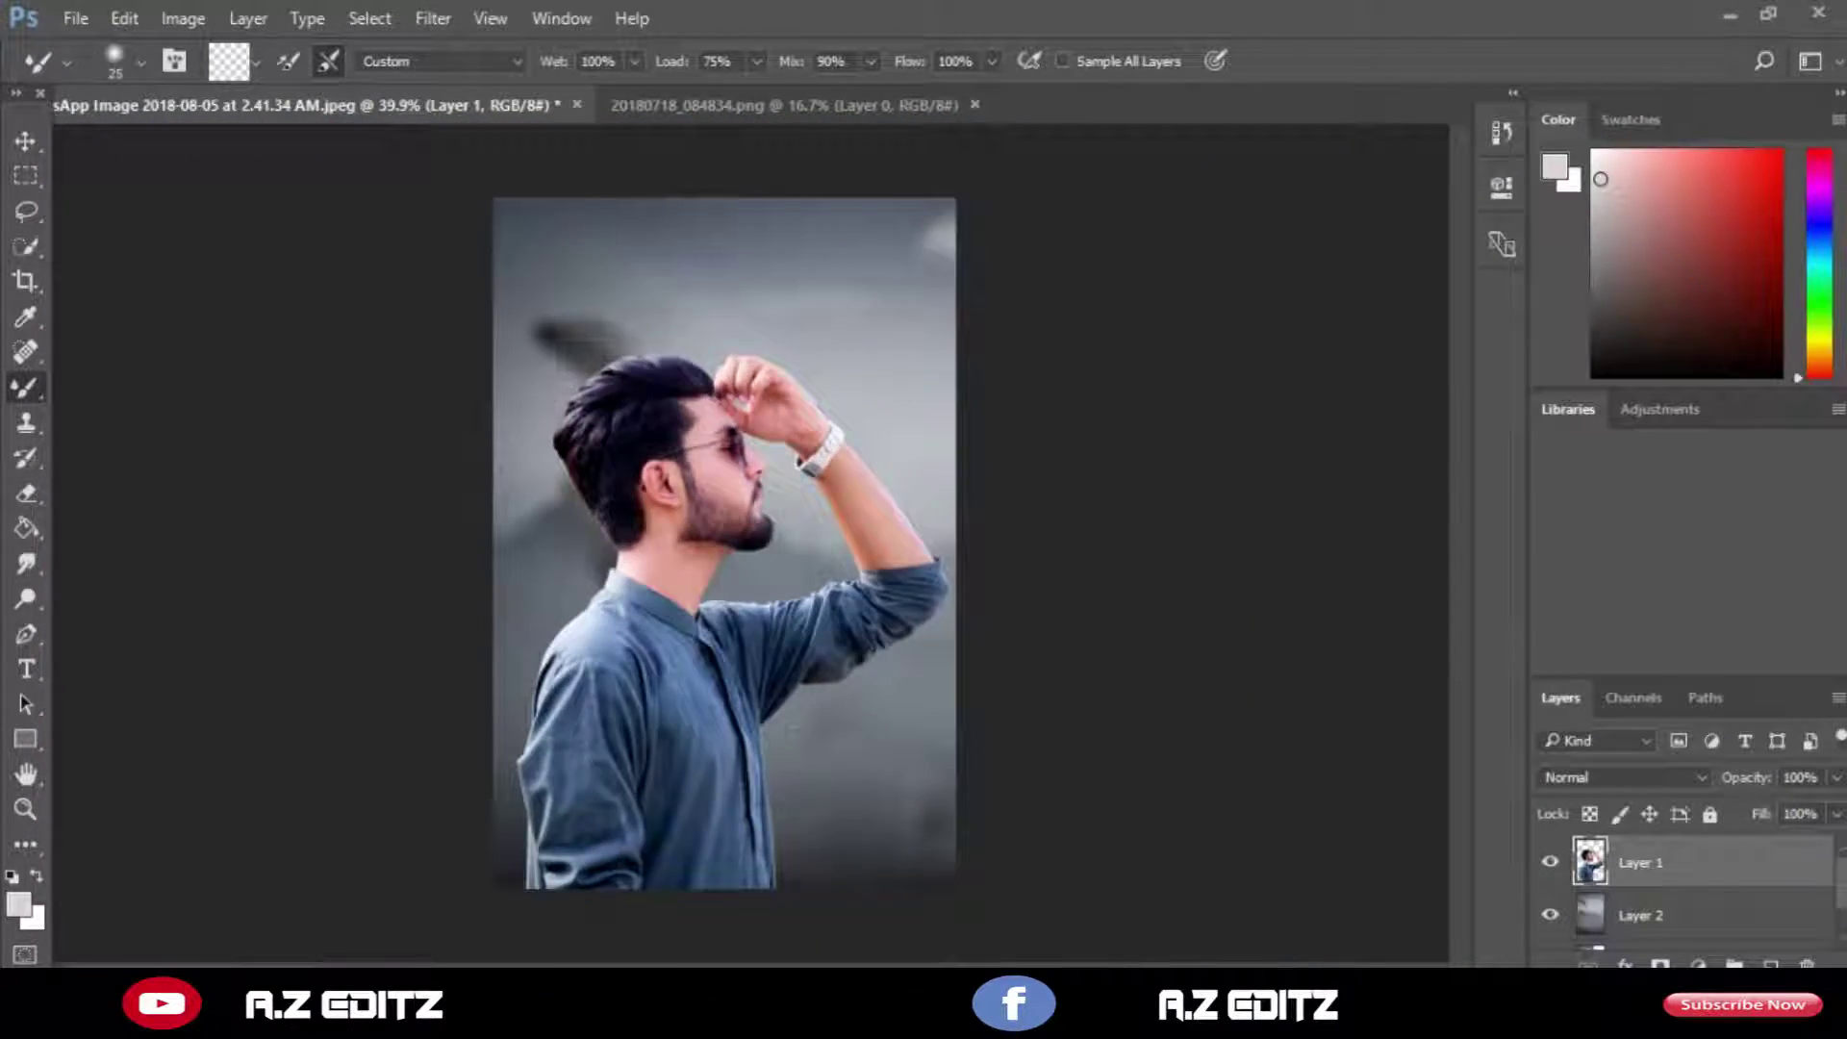
left_click(1641, 915)
scroll(835, 400, "up", 3)
scroll(835, 400, "down", 2)
left_click(432, 19)
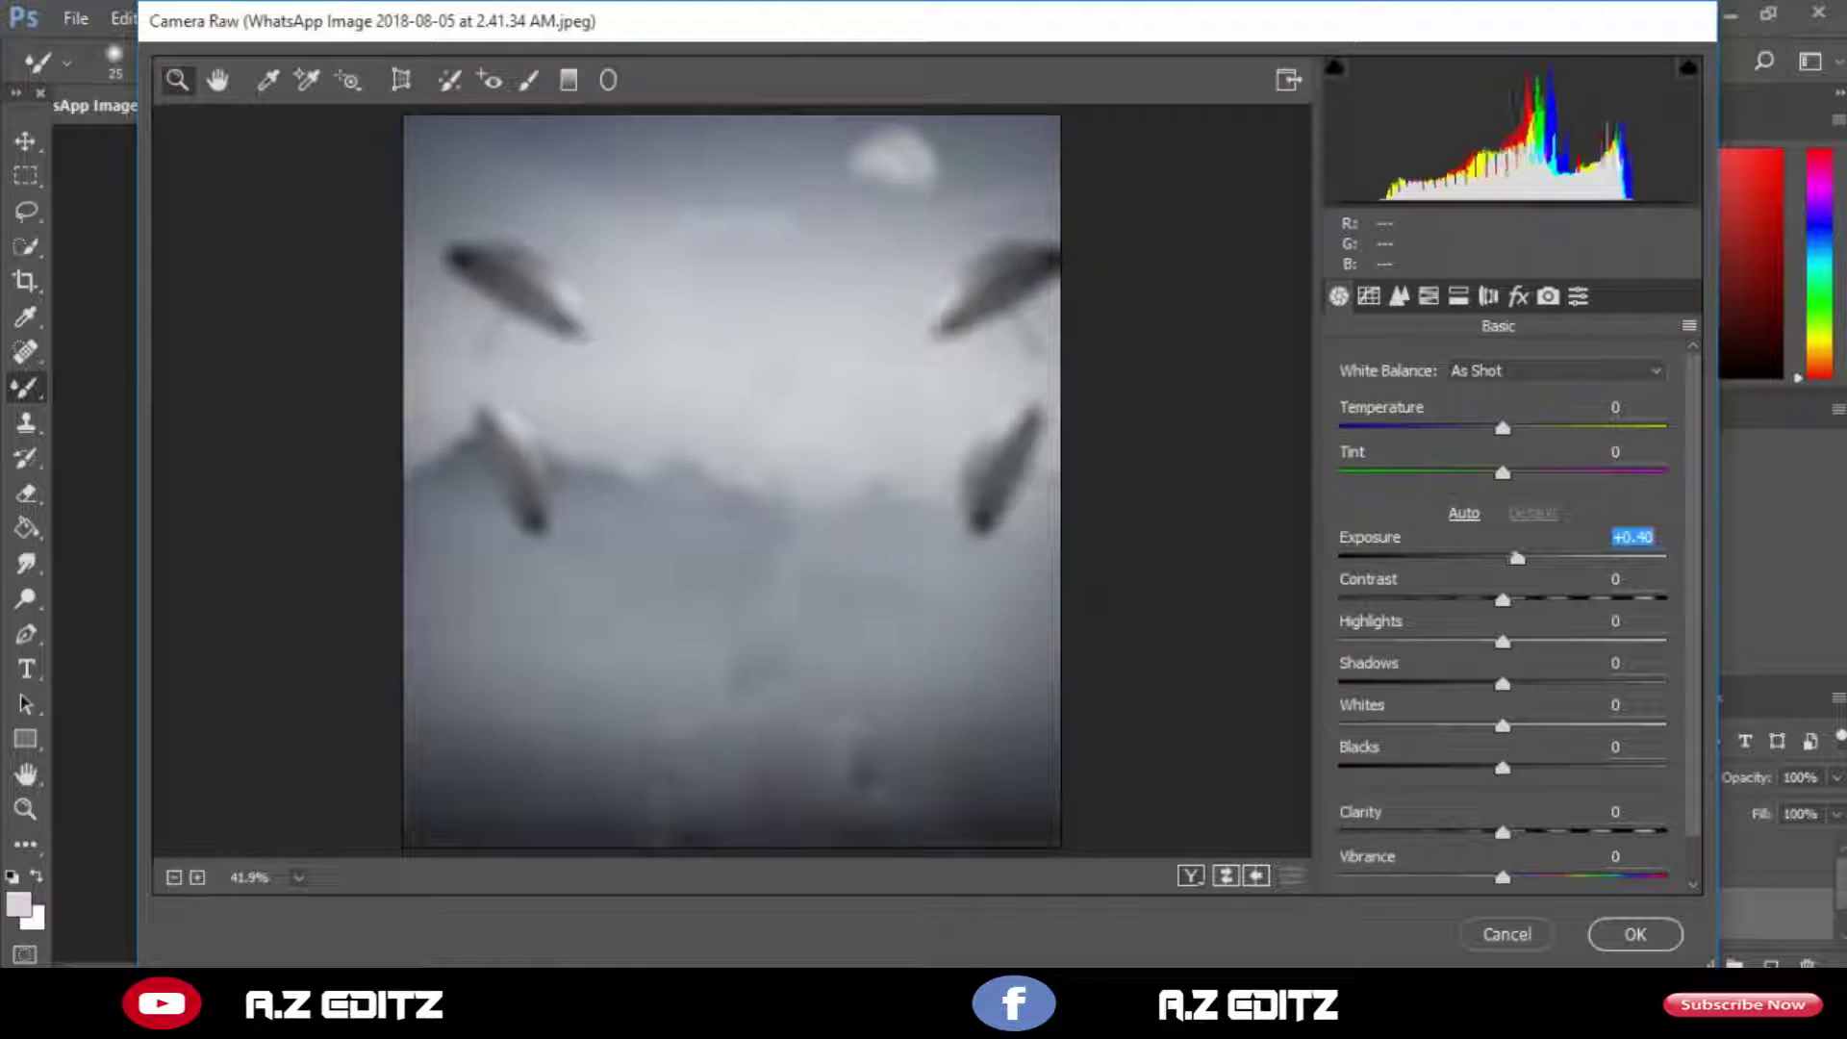
left_click_drag(1517, 557, 1365, 600)
left_click_drag(1492, 641, 1527, 641)
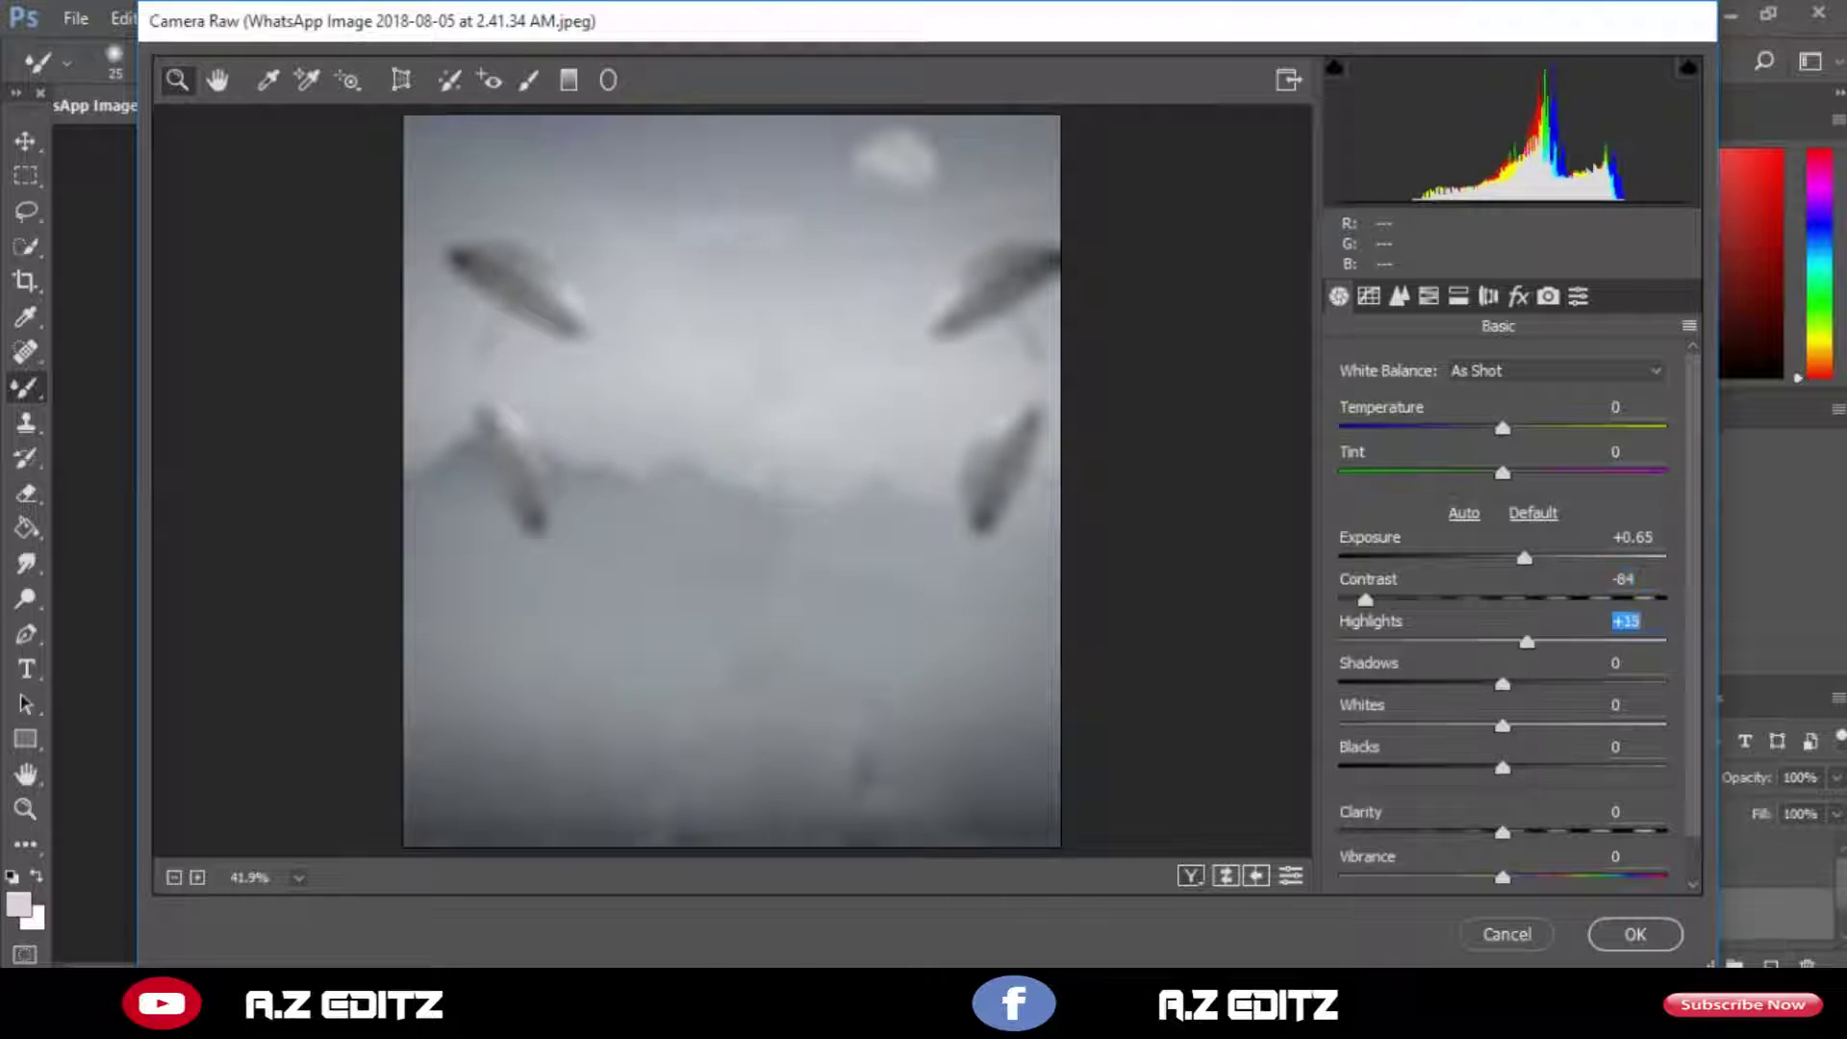
key("Tab")
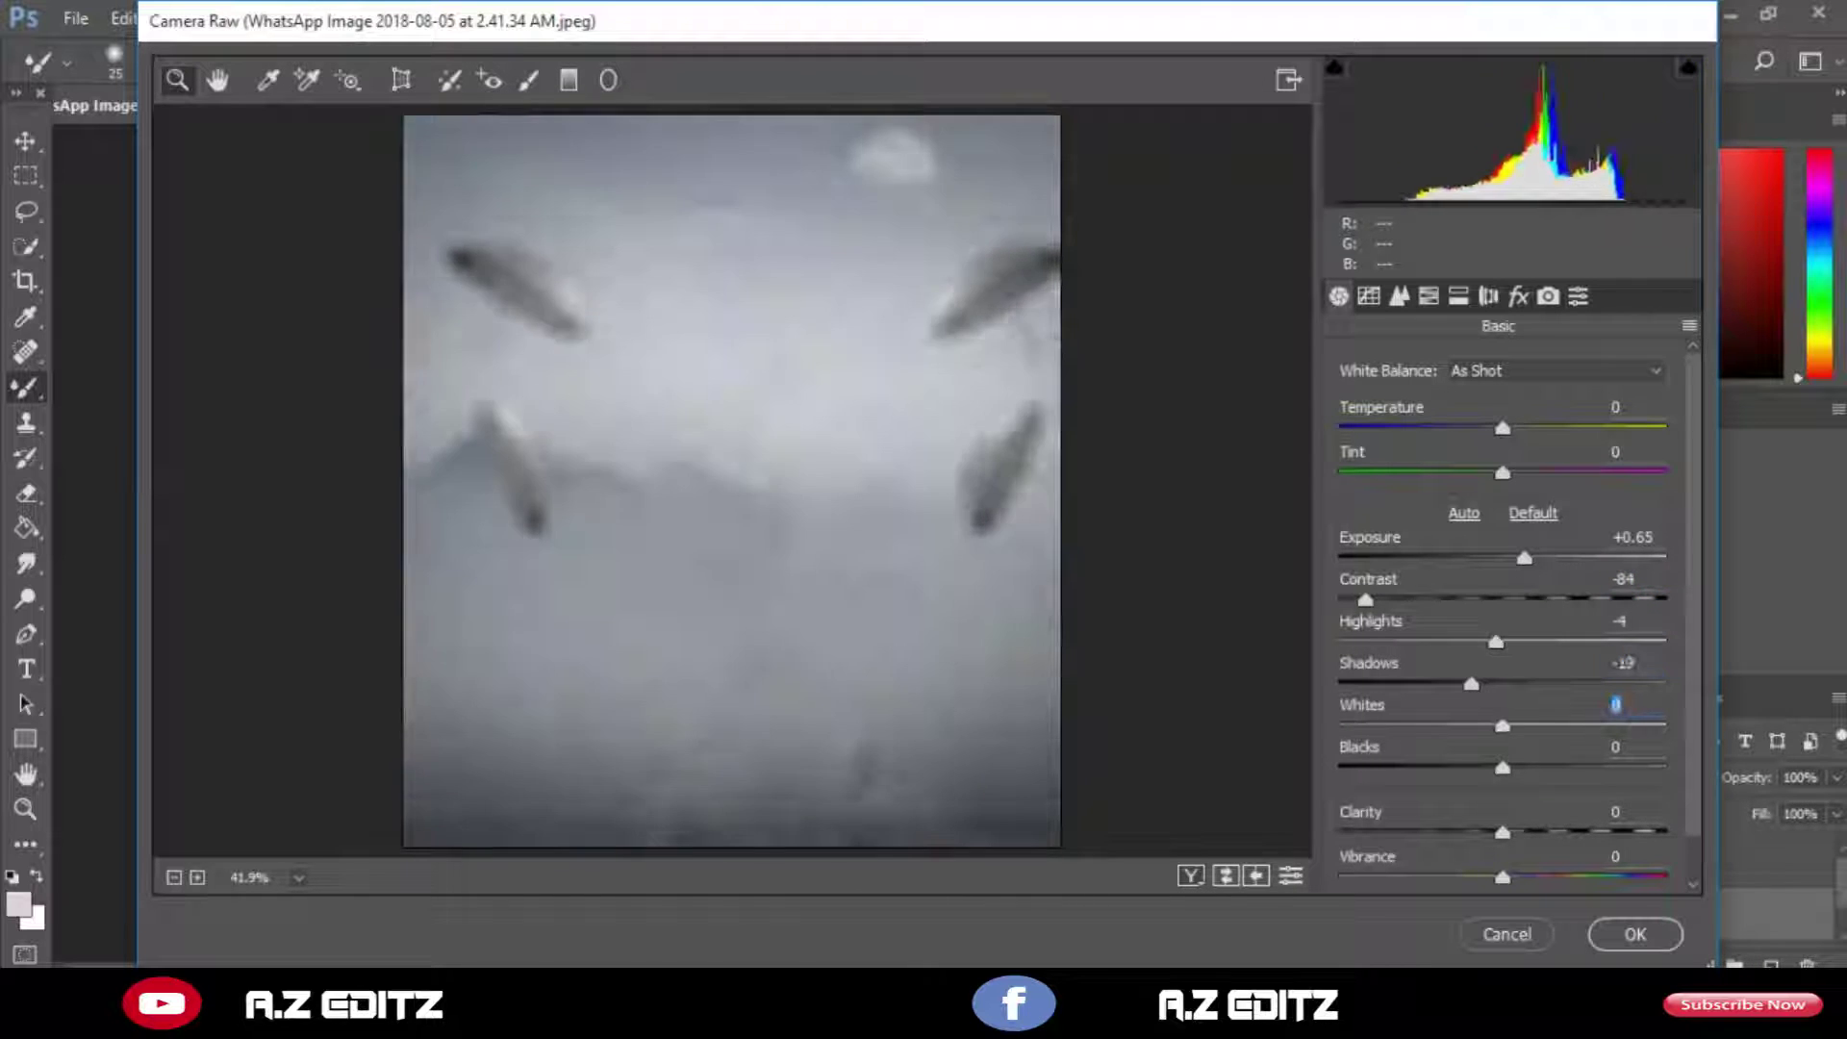
Set Whites +2, Blacks -38 and Clarity -23 for the background and apply the Camera Raw adjustments.
left_click_drag(1503, 768, 1460, 767)
key("Tab")
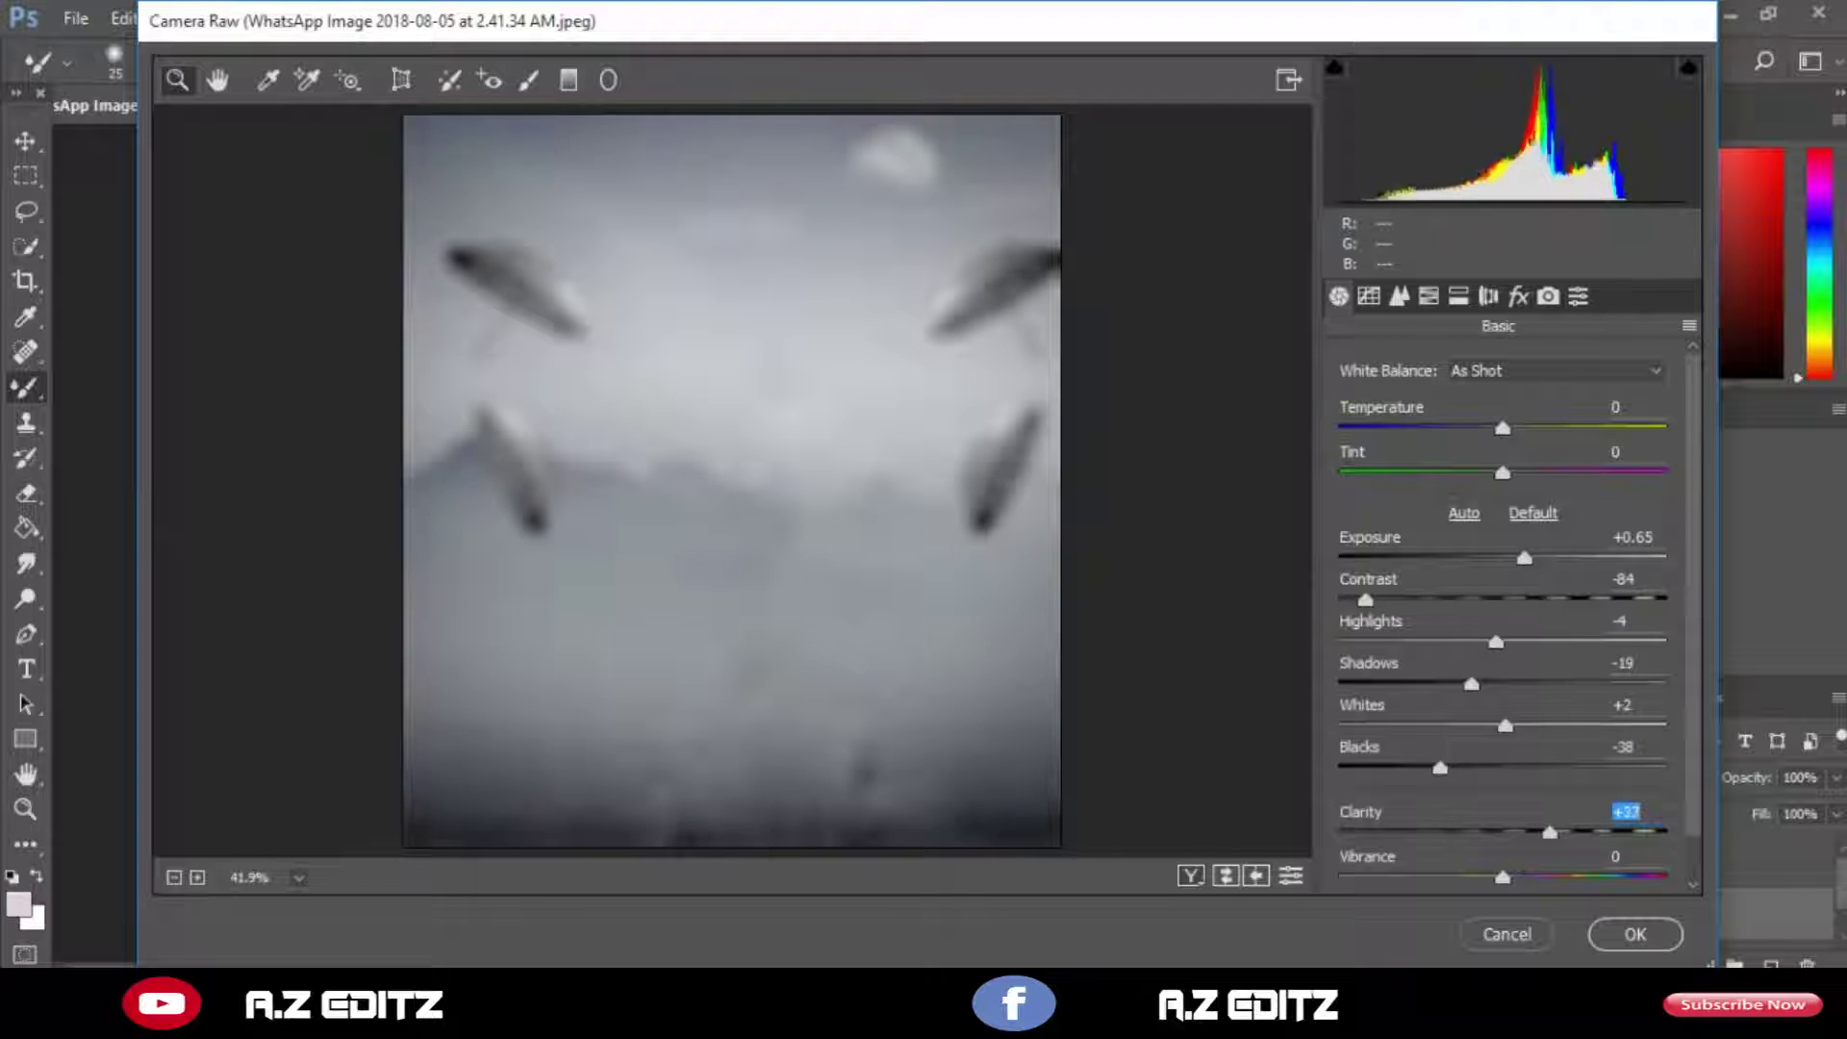
key("Down")
left_click_drag(1554, 833, 1465, 833)
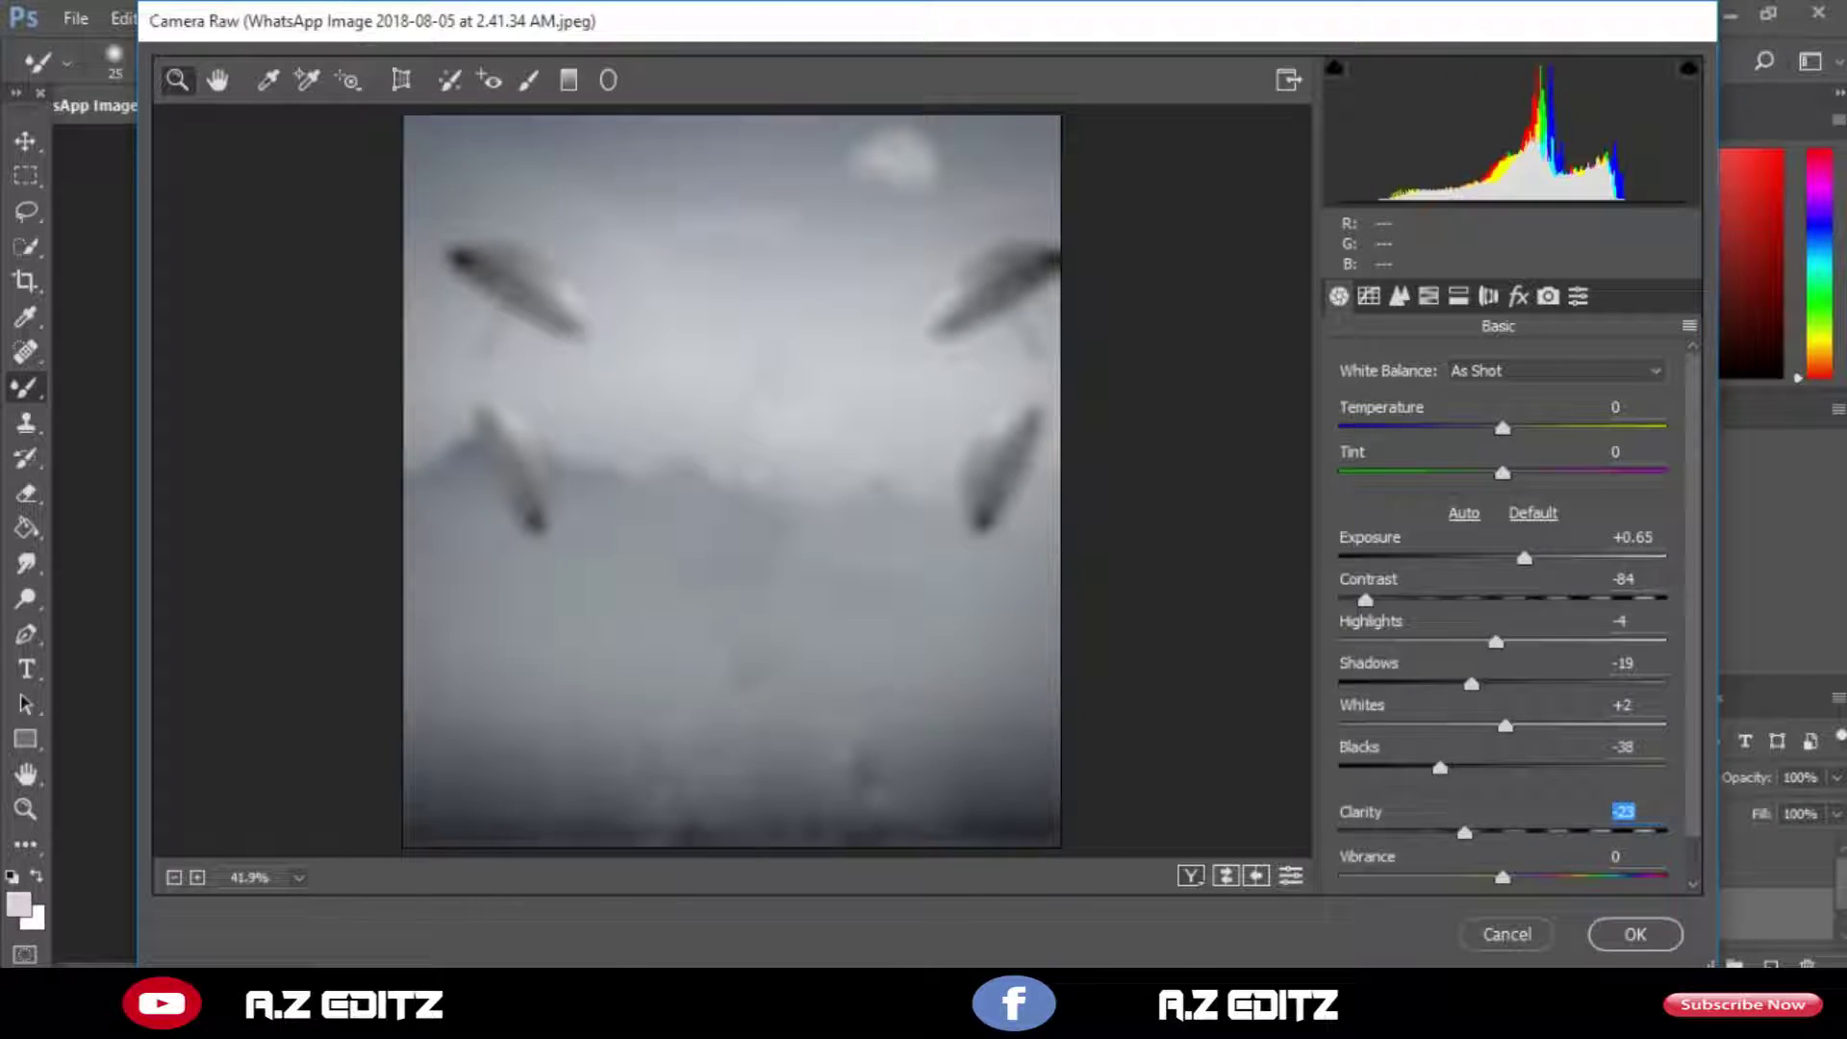
scroll(1501, 615, "down", 1)
left_click(1518, 296)
left_click(1399, 296)
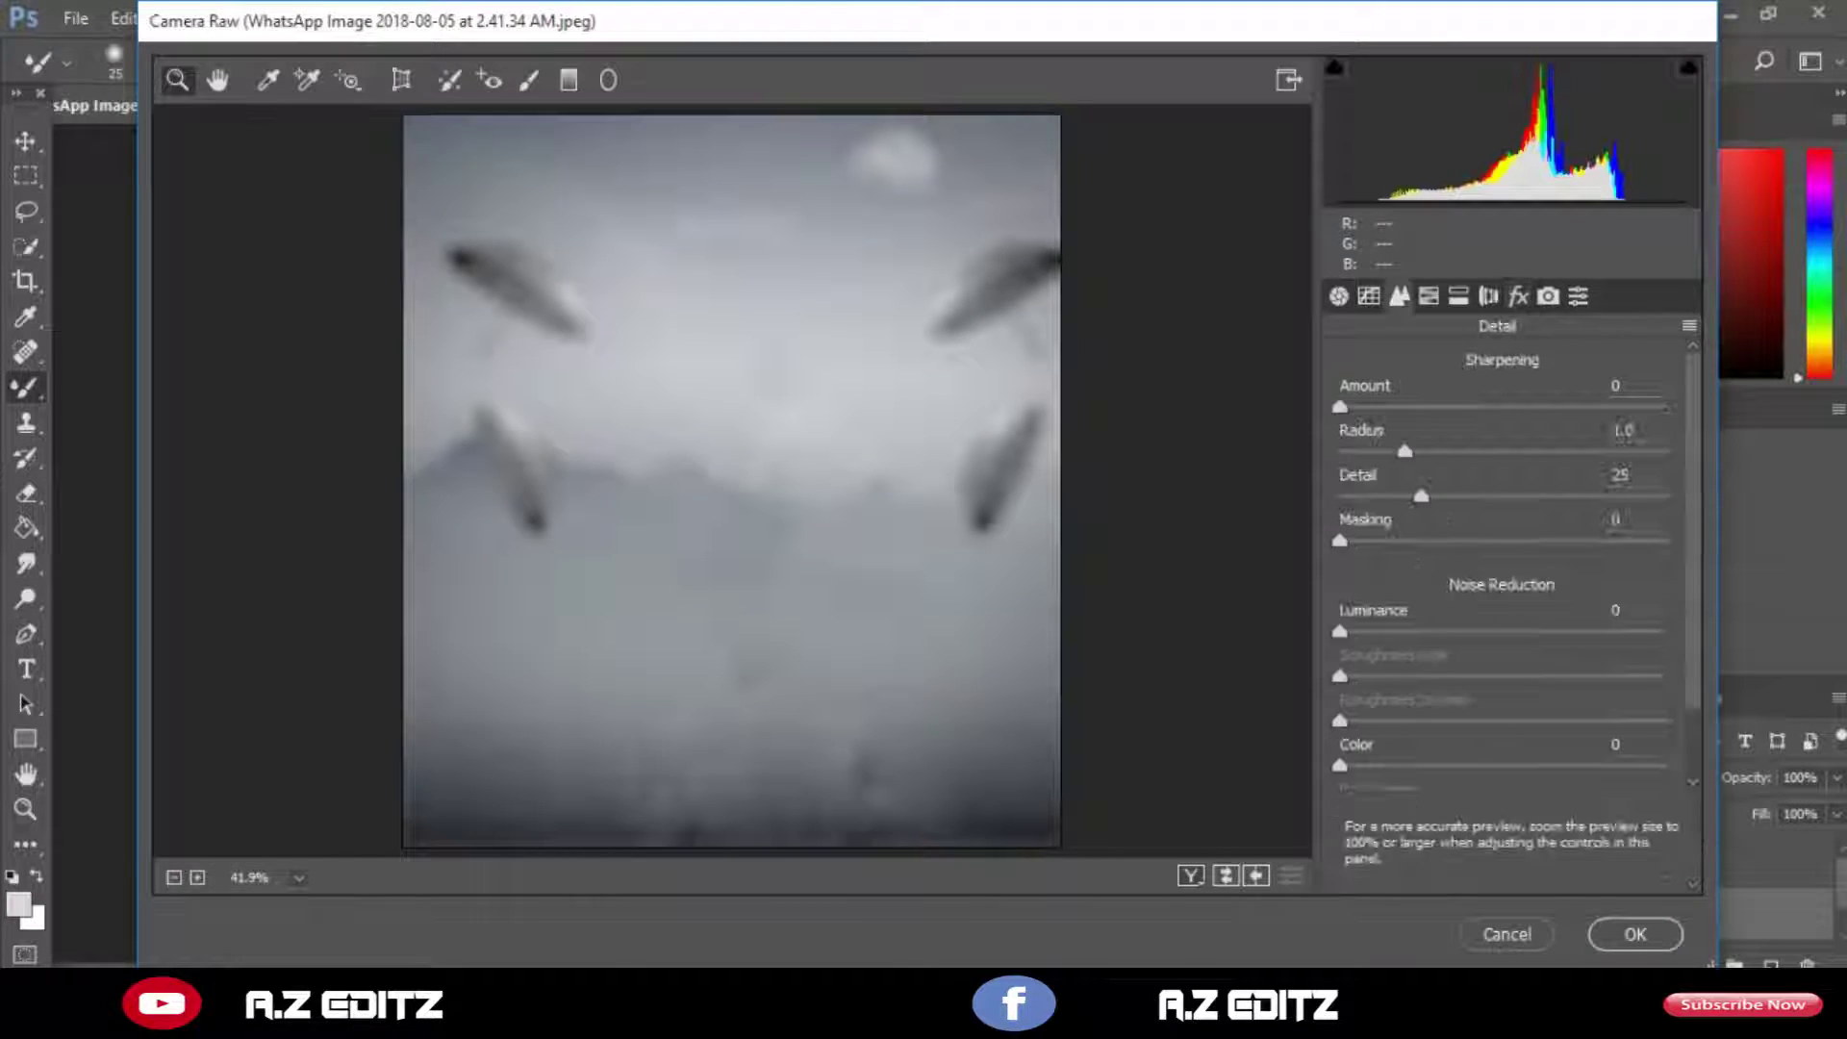
key("Return")
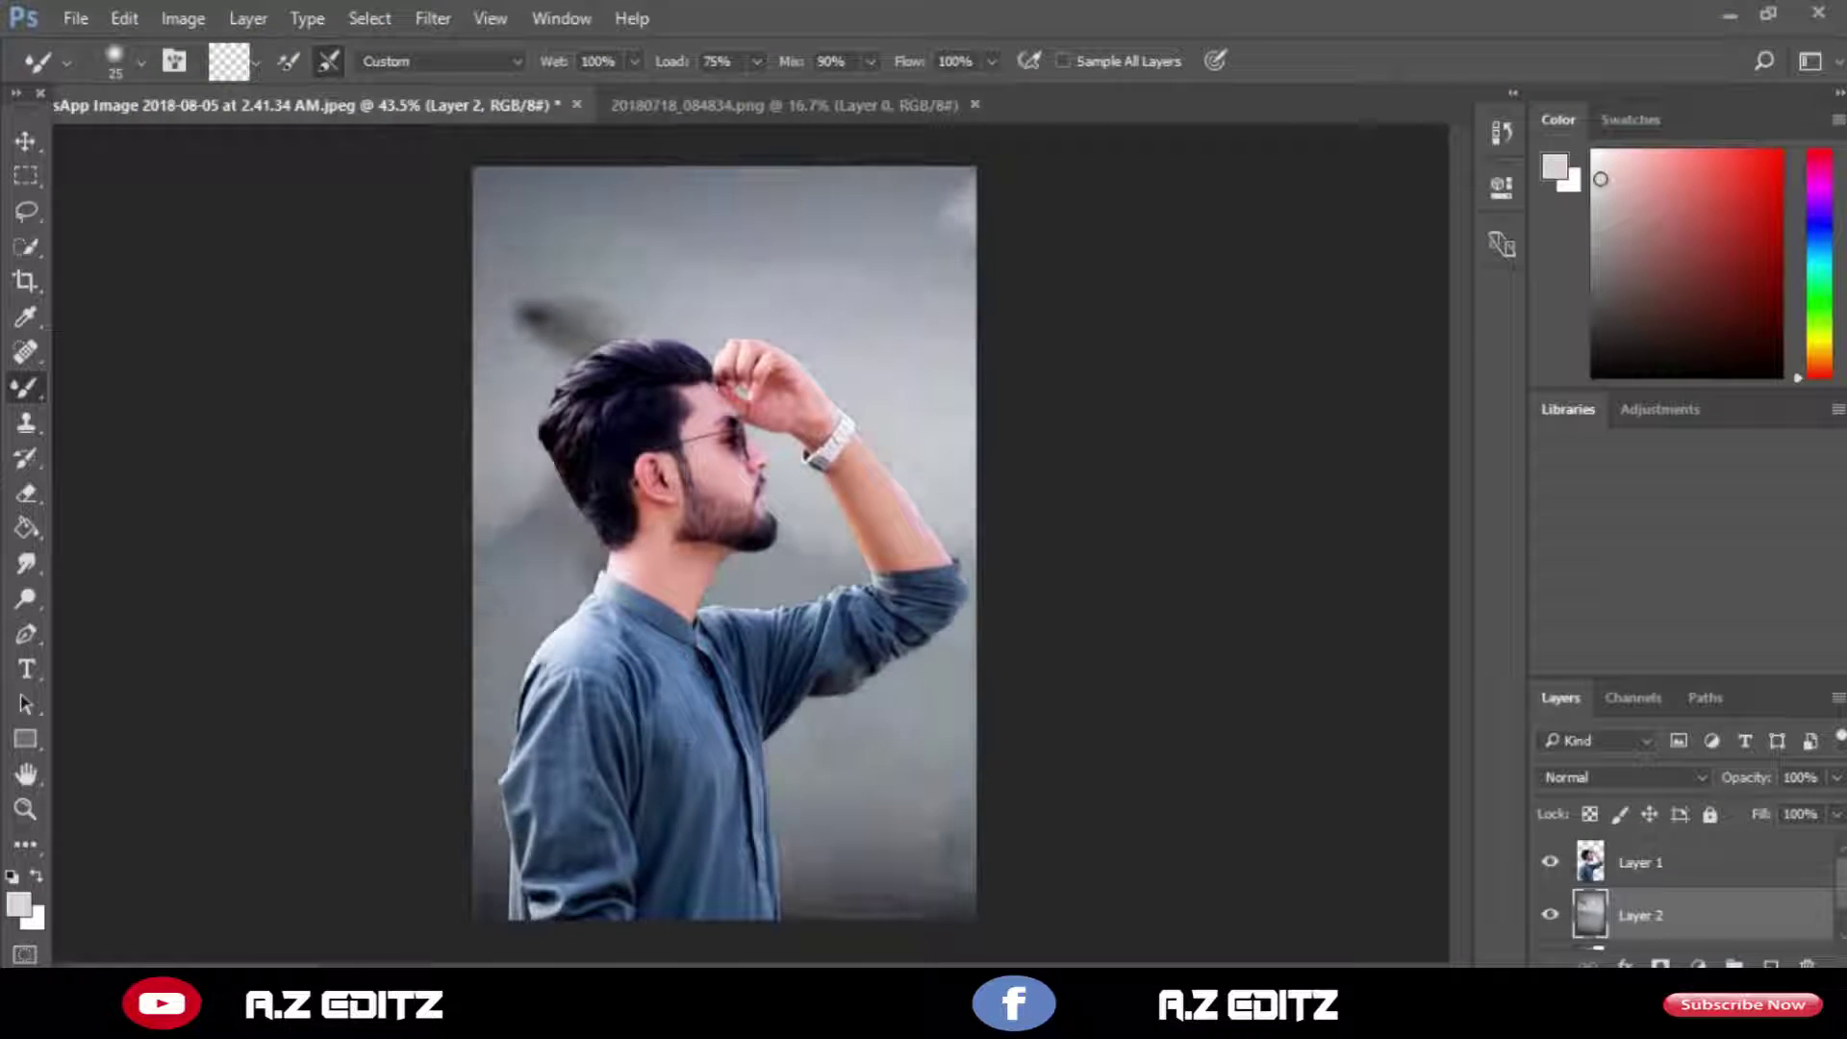
Select Layer 1 and the Smudge tool for work on the front edge of the man's hair.
scroll(724, 544, "down", 2)
scroll(724, 544, "up", 1)
left_click(1640, 863)
left_click(26, 564)
scroll(625, 447, "up", 11)
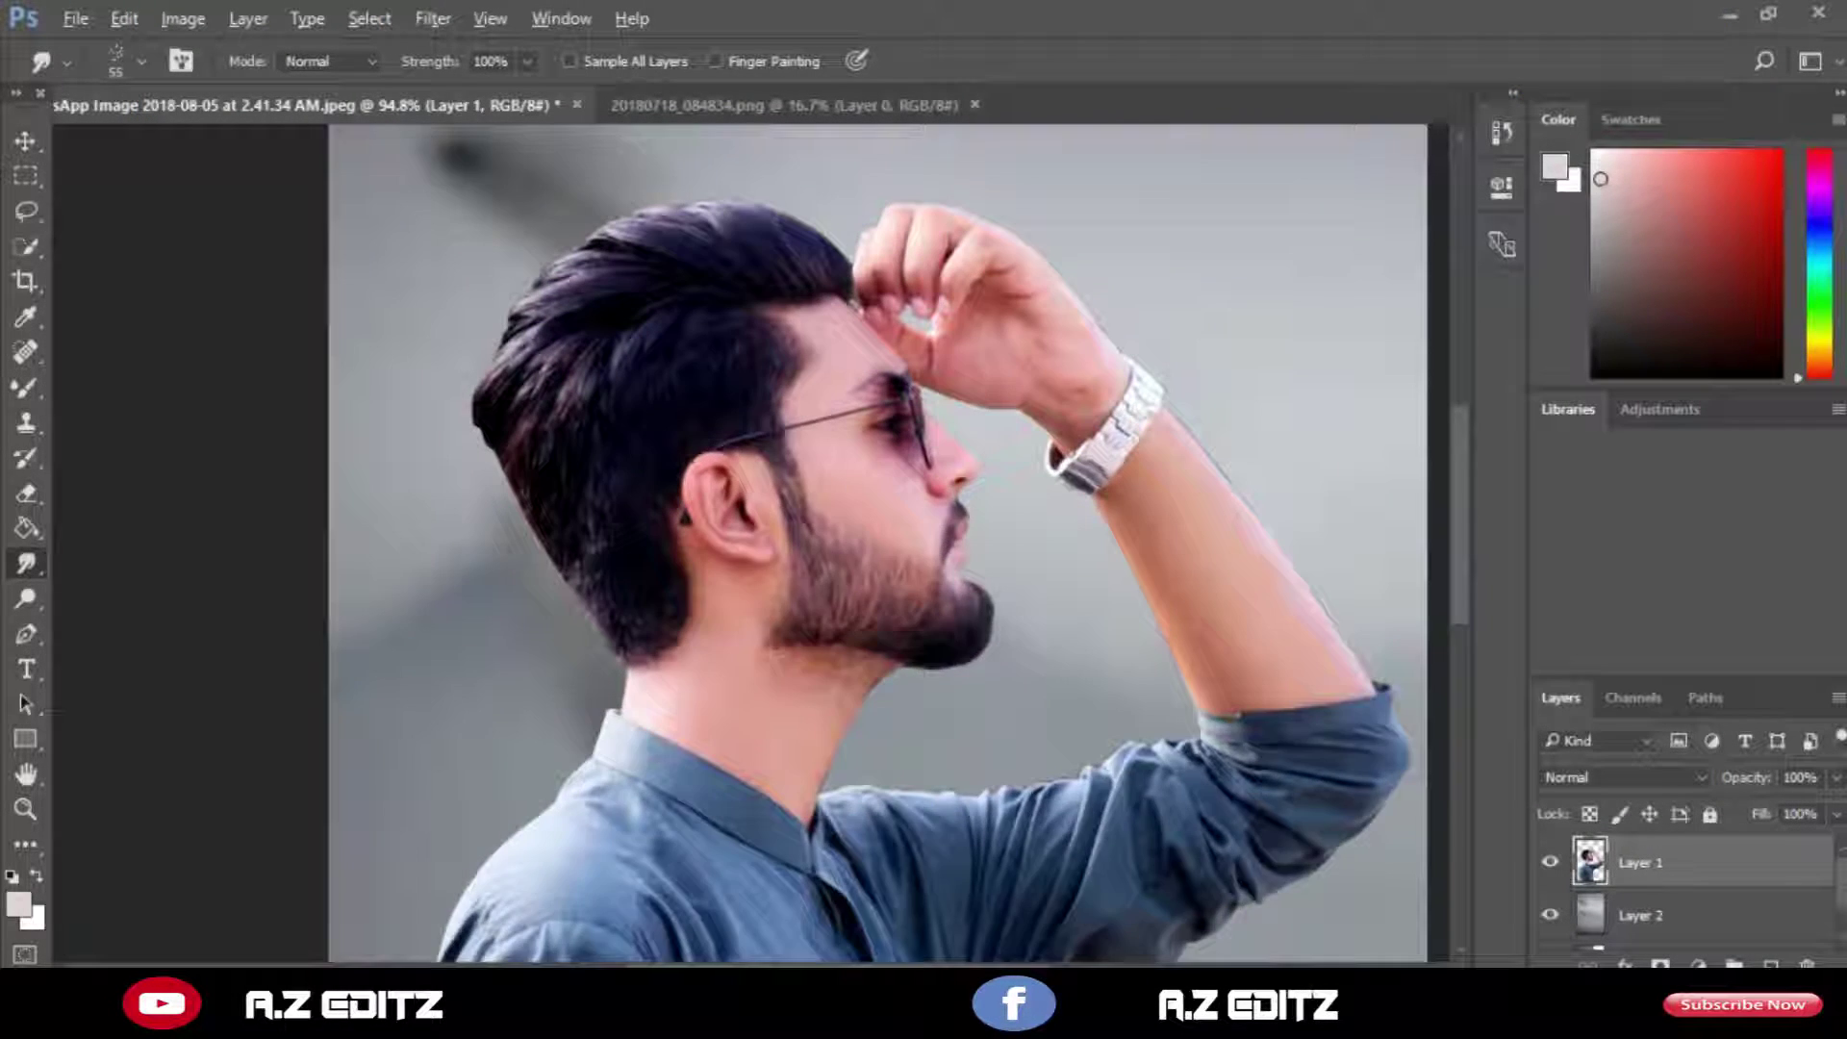
scroll(755, 452, "up", 14)
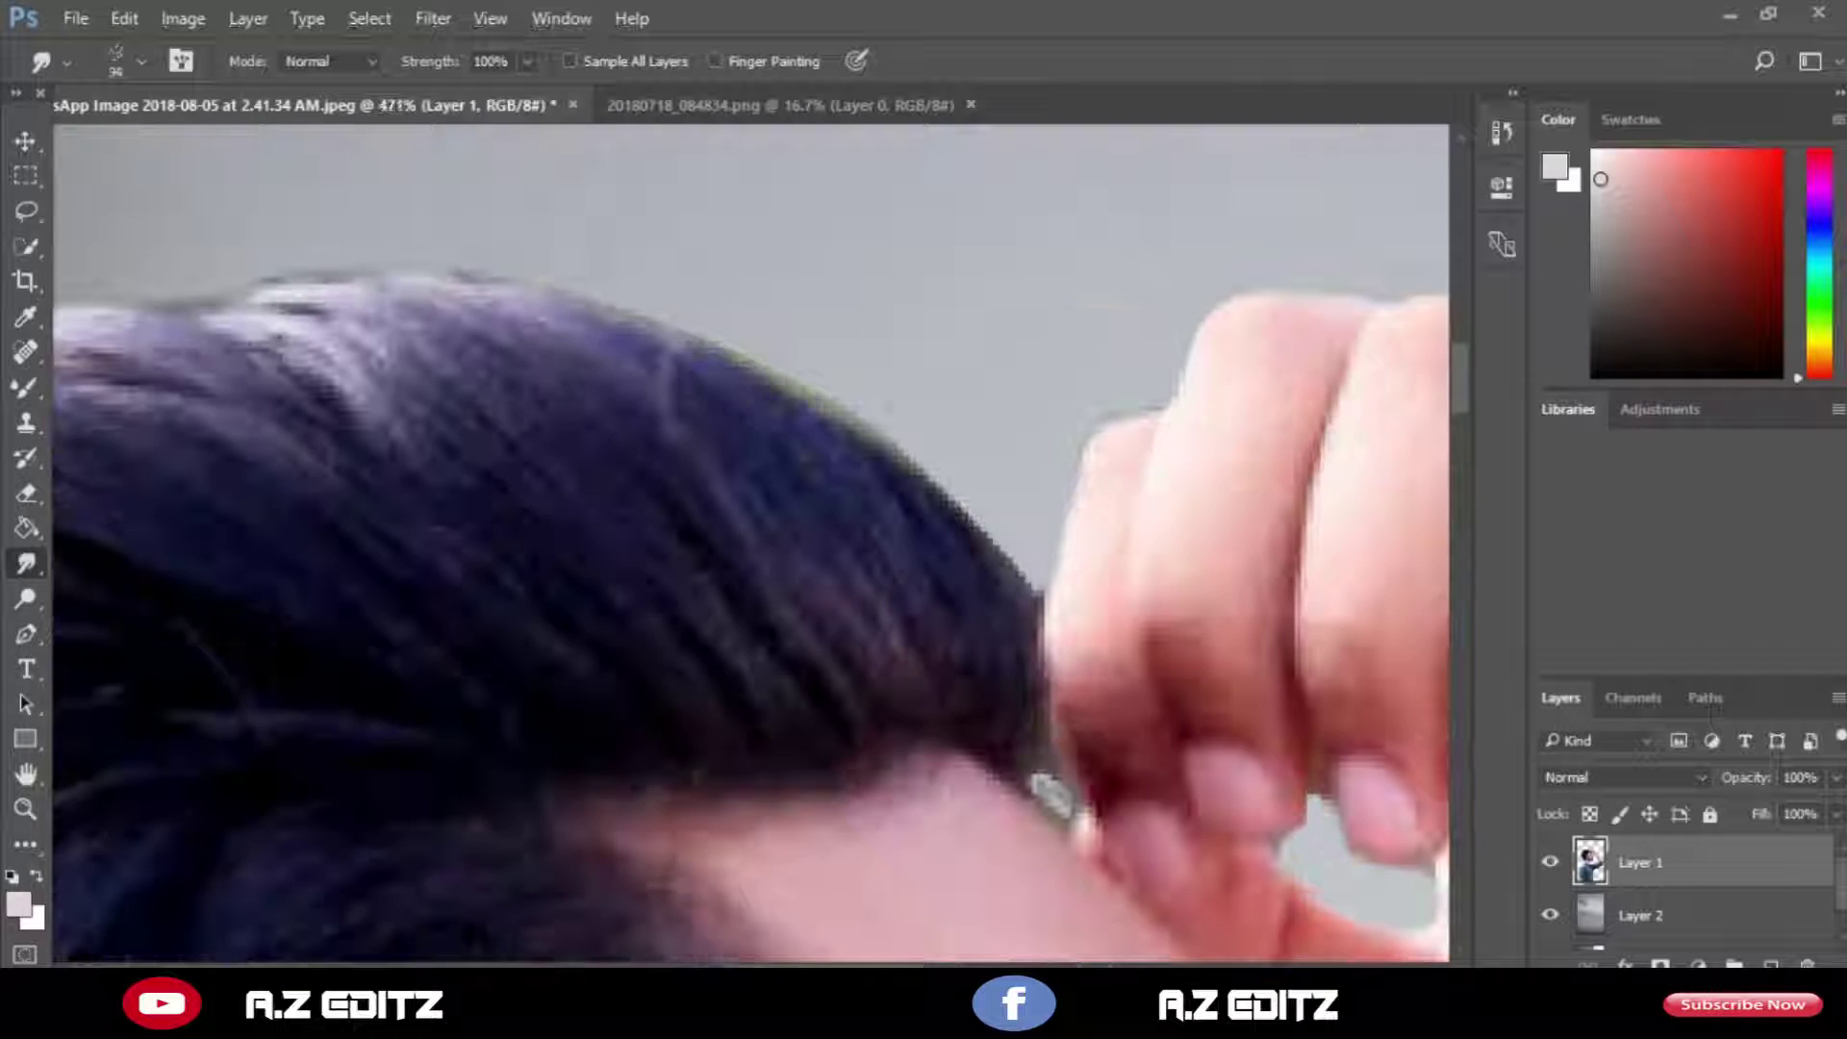
Try to smudge the hair's front edge outward at 100% strength with a smaller brush, and undo the strokes.
key("bracketleft")
key("bracketleft")
key("bracketleft")
mouse_move(960, 549)
left_mouse_down()
mouse_move(923, 481)
mouse_move(626, 298)
left_mouse_up()
key("ctrl+alt+z")
key("ctrl+alt+z")
left_click_drag(923, 509, 231, 144)
key("z")
key("ctrl+alt+z")
scroll(329, 318, "down", 3)
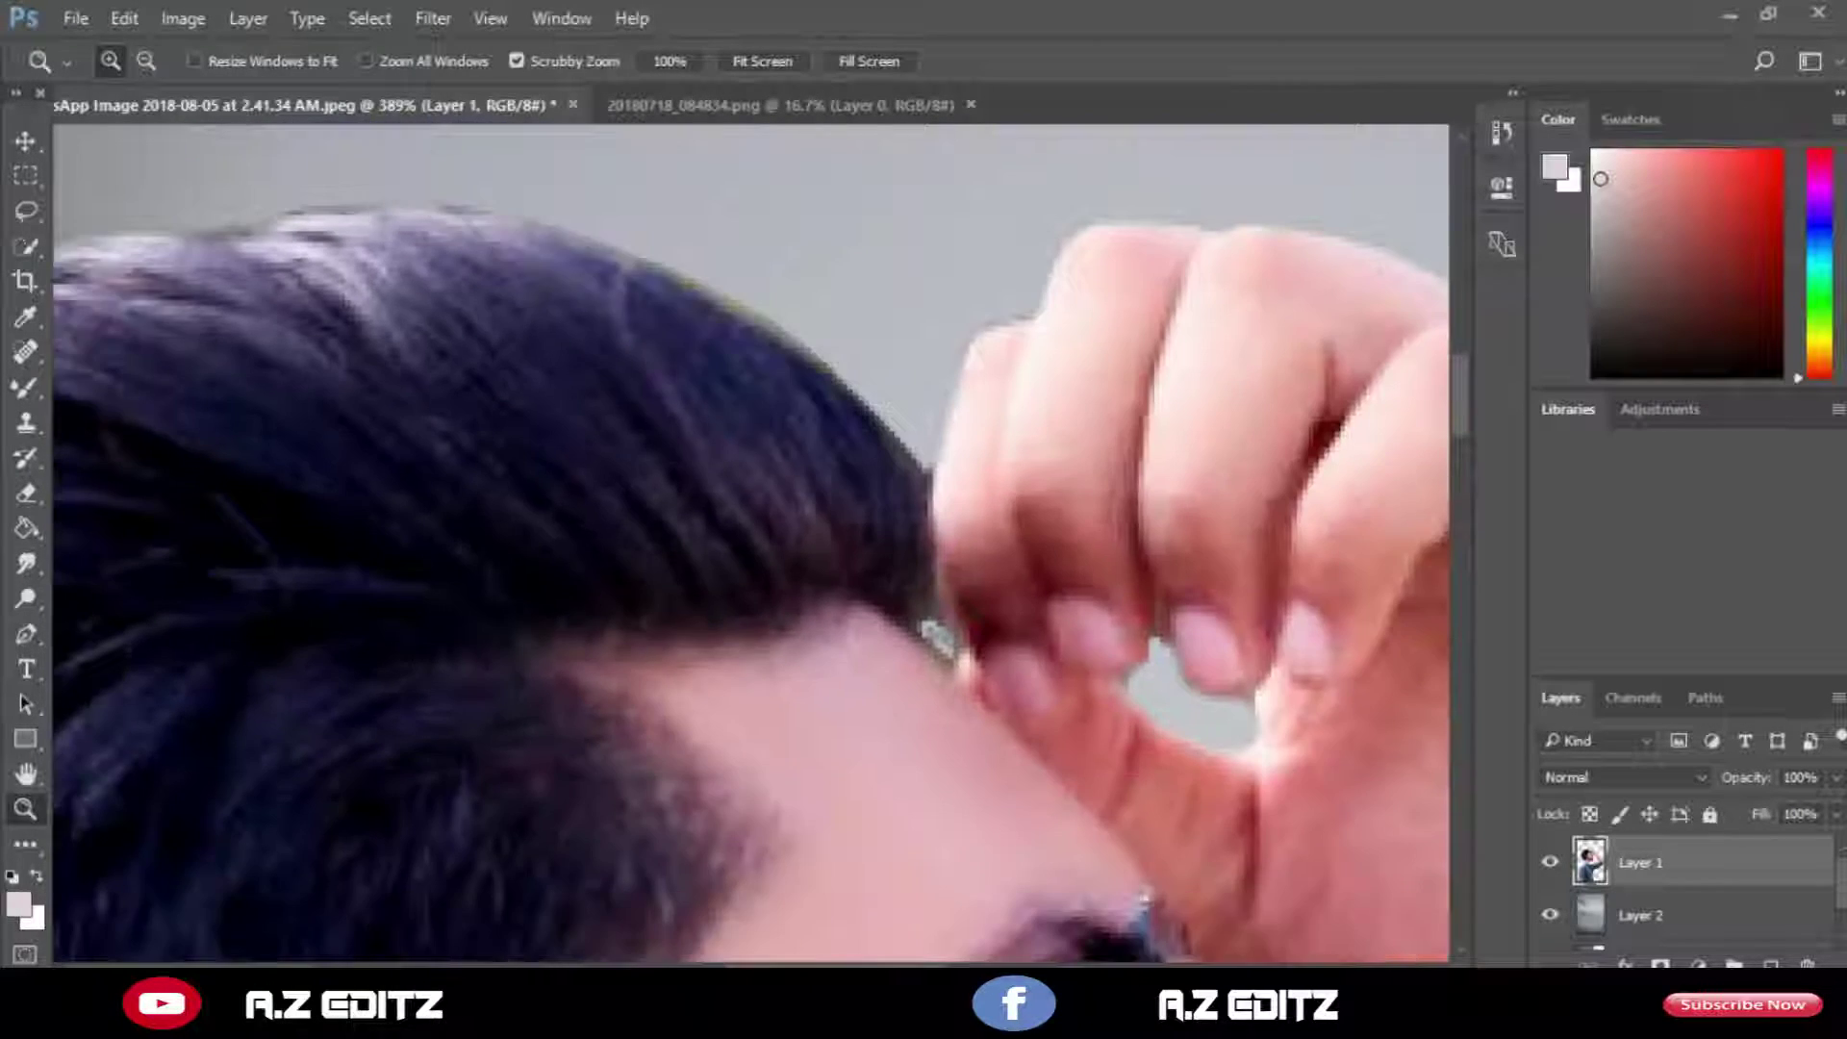
Return to the Smudge tool and lower its strength to 63%.
scroll(751, 544, "up", 1)
left_click(26, 493)
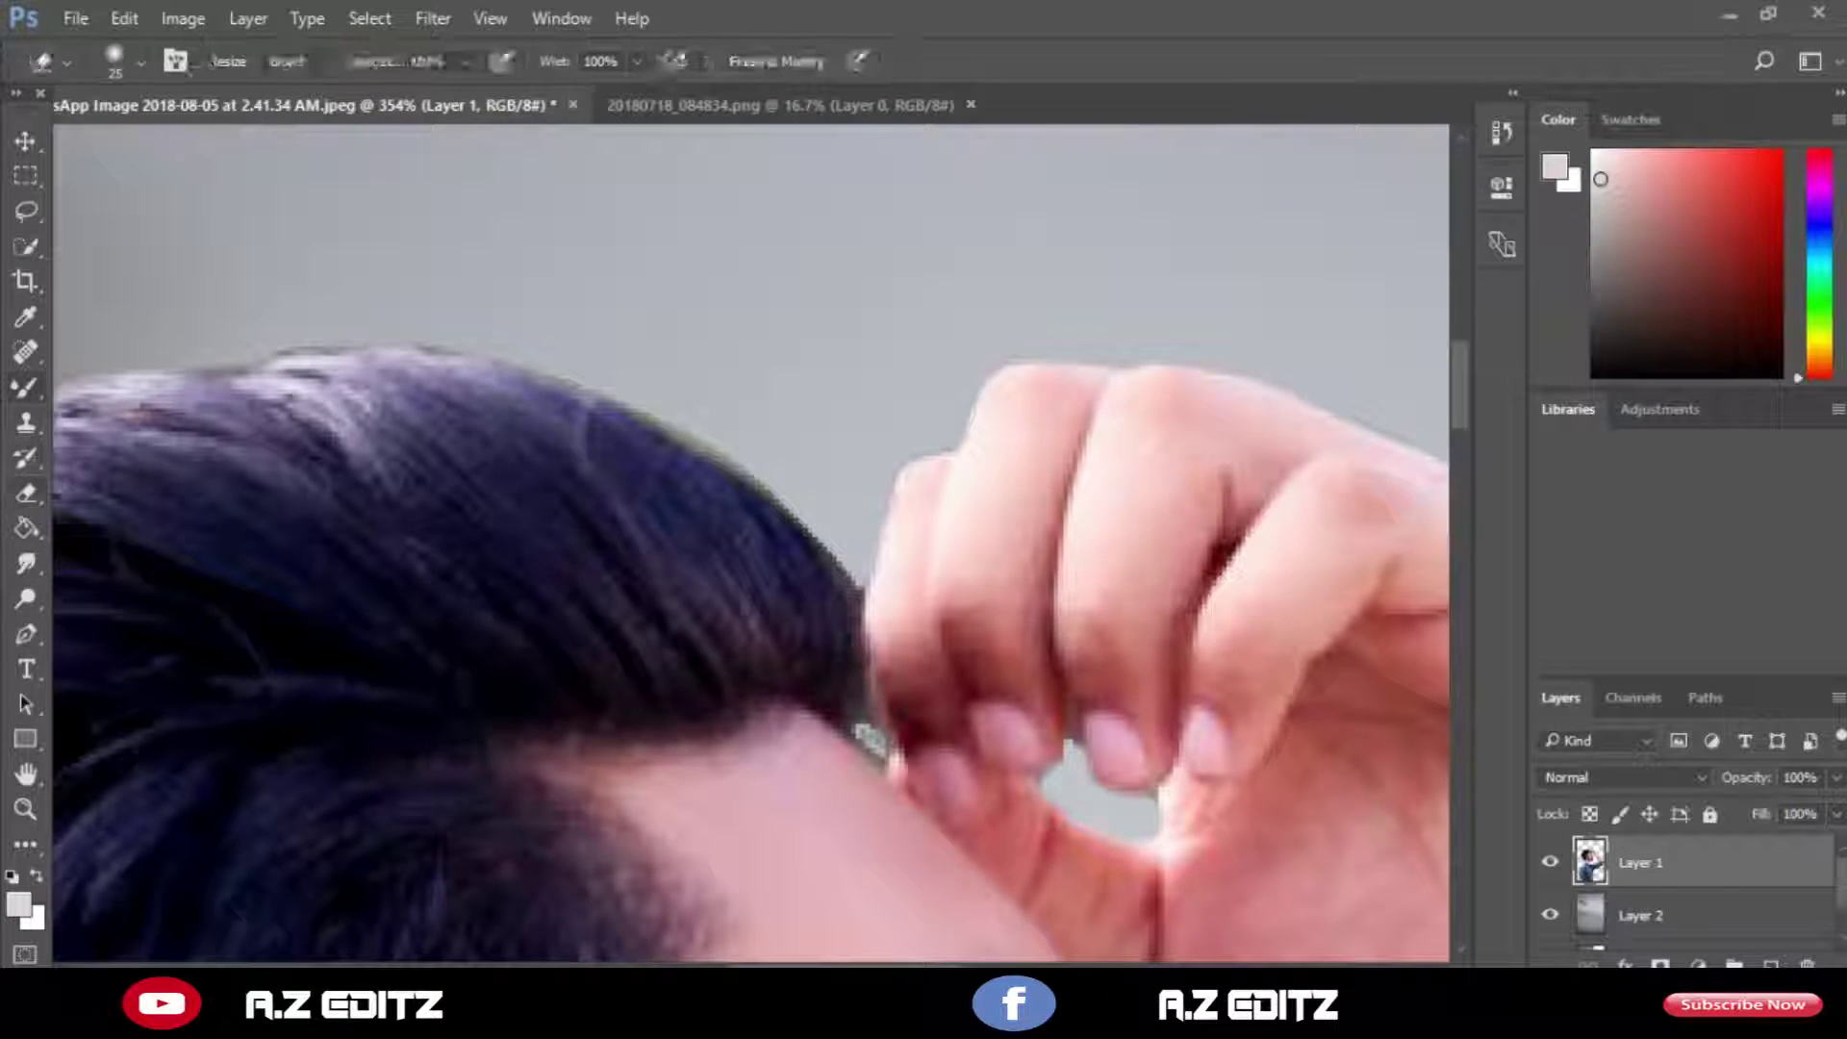
left_click(26, 423)
left_click(26, 564)
scroll(430, 625, "down", 5)
scroll(365, 433, "up", 3)
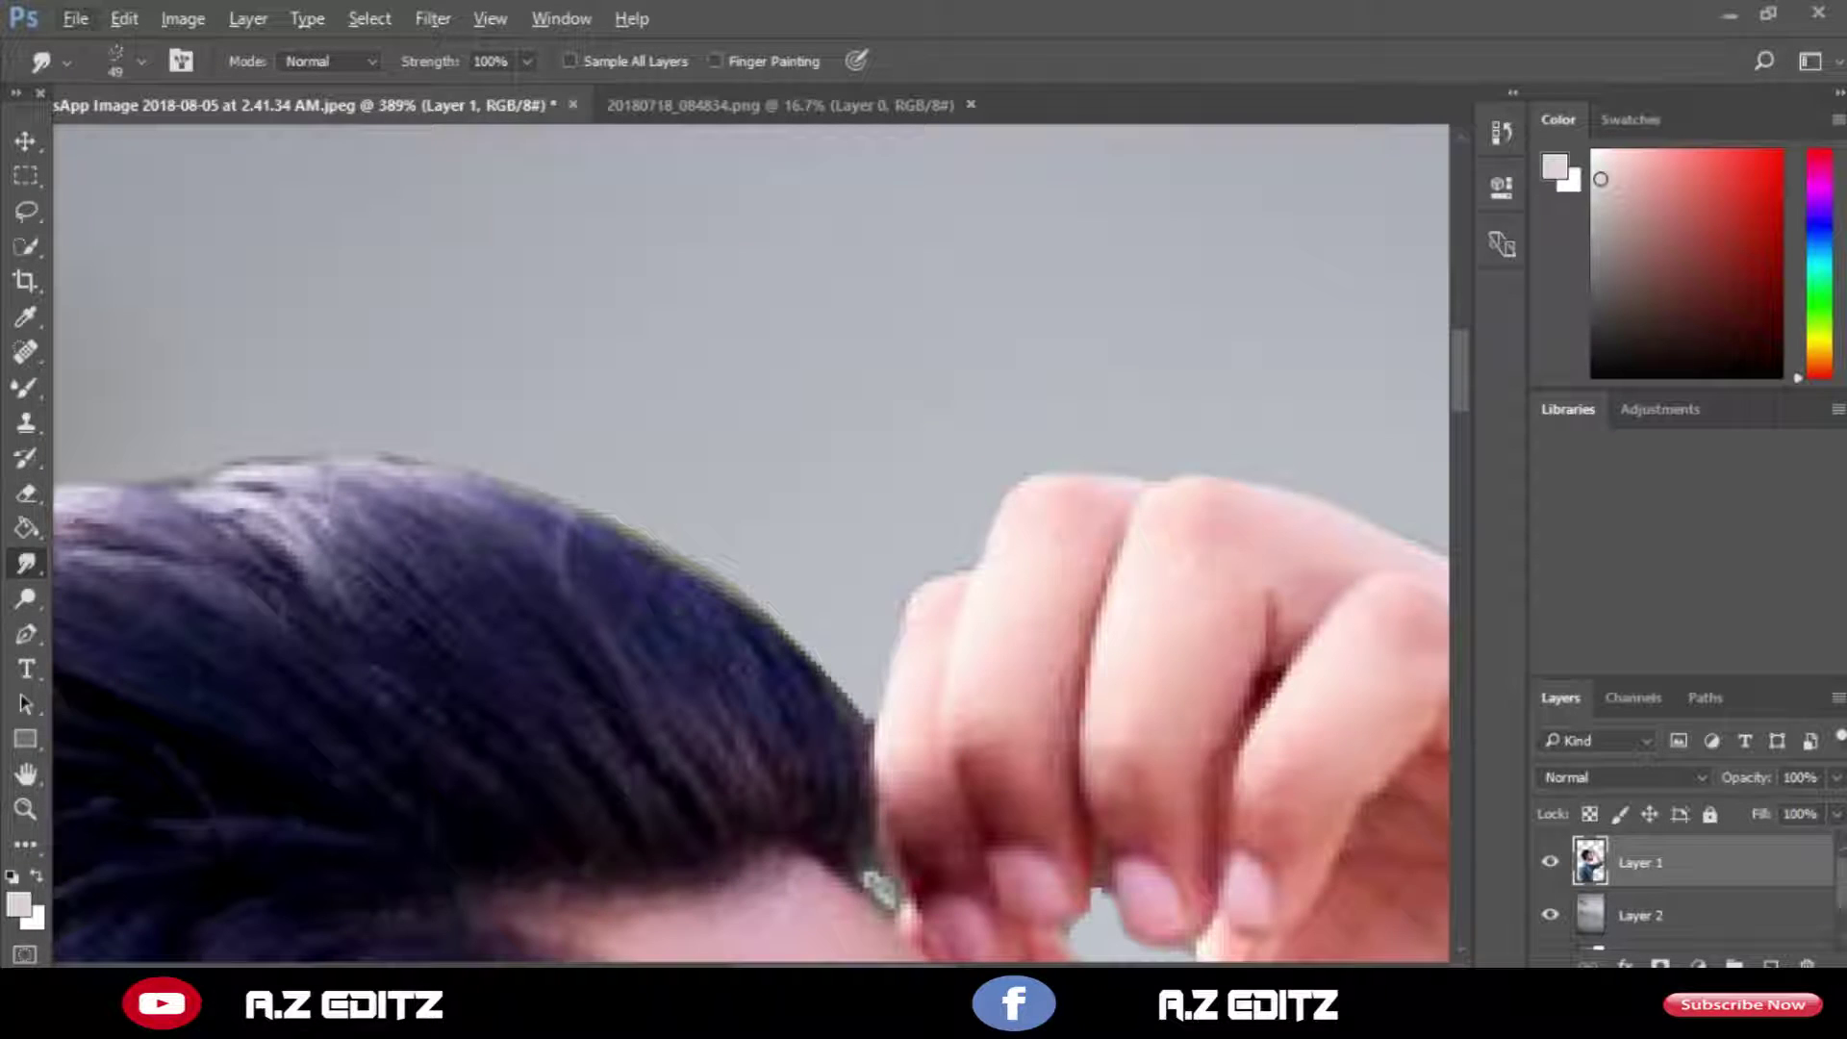
left_click(527, 60)
left_click_drag(532, 94, 478, 93)
scroll(664, 529, "down", 1)
scroll(664, 529, "up", 3)
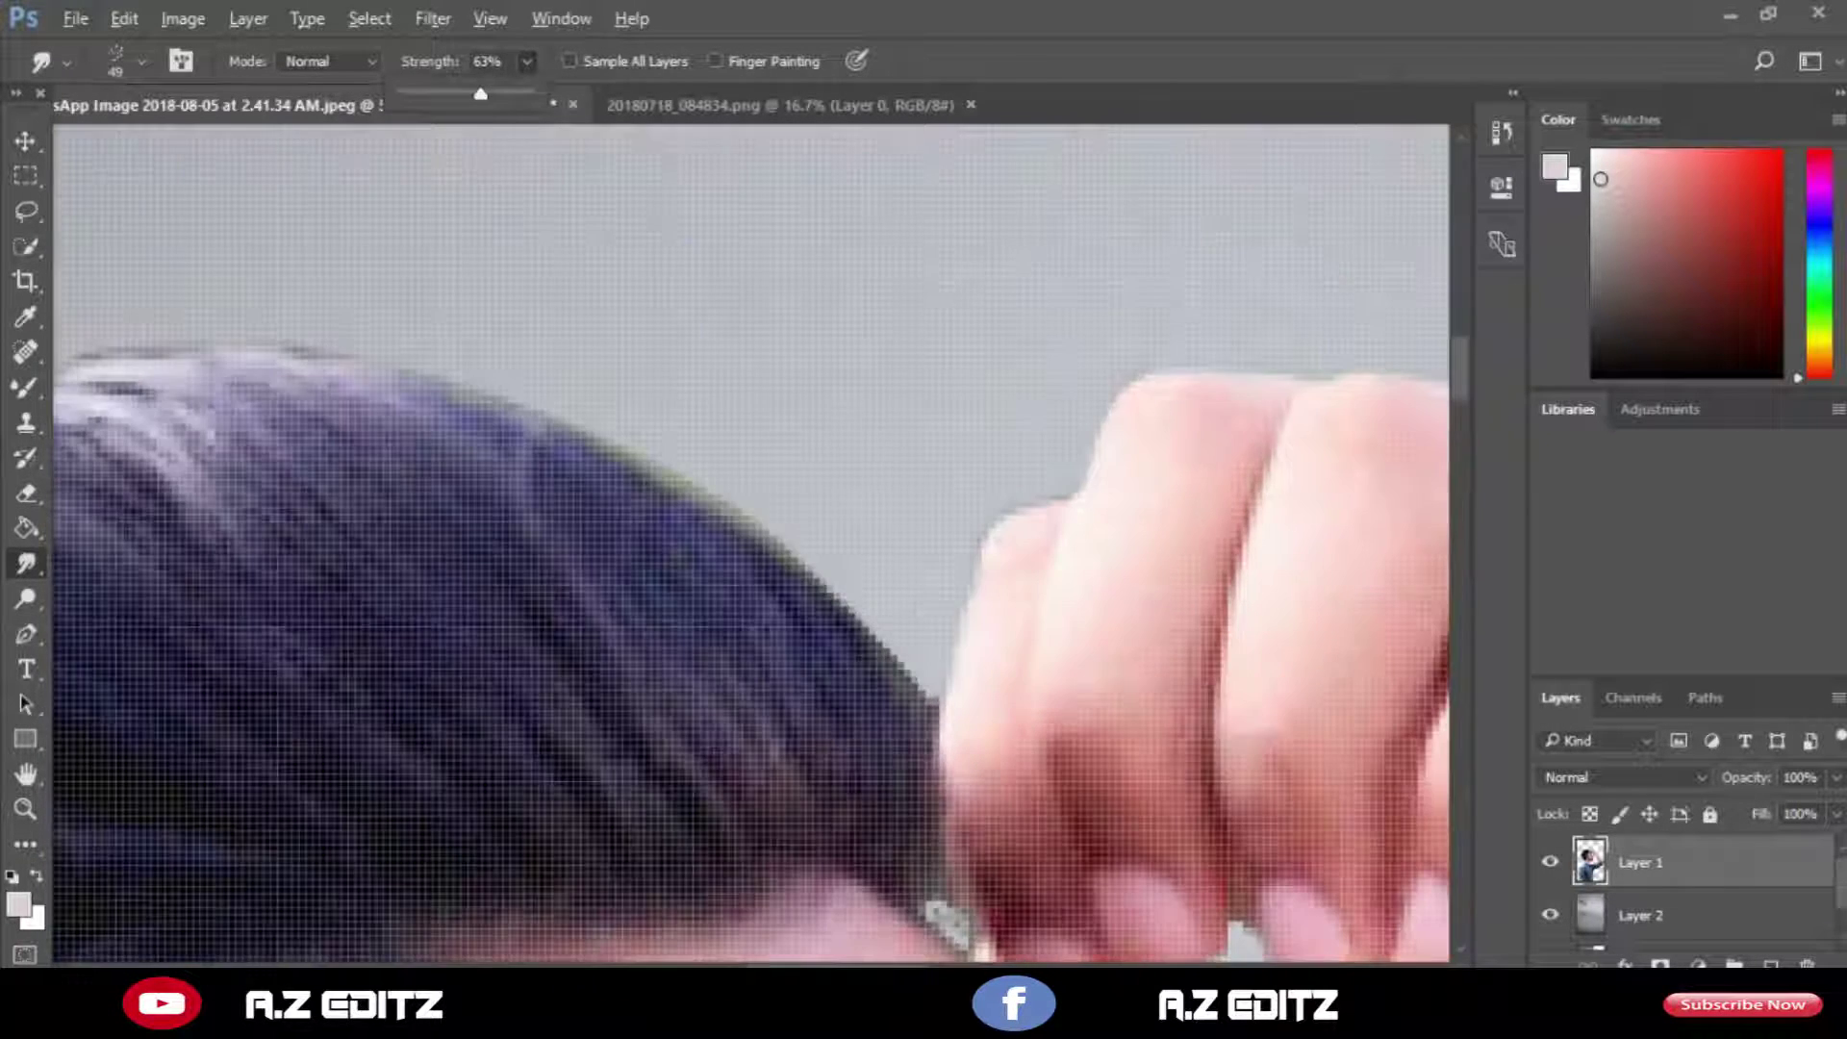
Smudge the hard front edge of the hair above the forehead with a 32 px brush, adjusting the strength to 67%.
key("bracketleft")
key("bracketleft")
key("bracketleft")
left_click_drag(712, 456, 803, 529)
scroll(654, 529, "down", 5)
left_click_drag(626, 481, 721, 539)
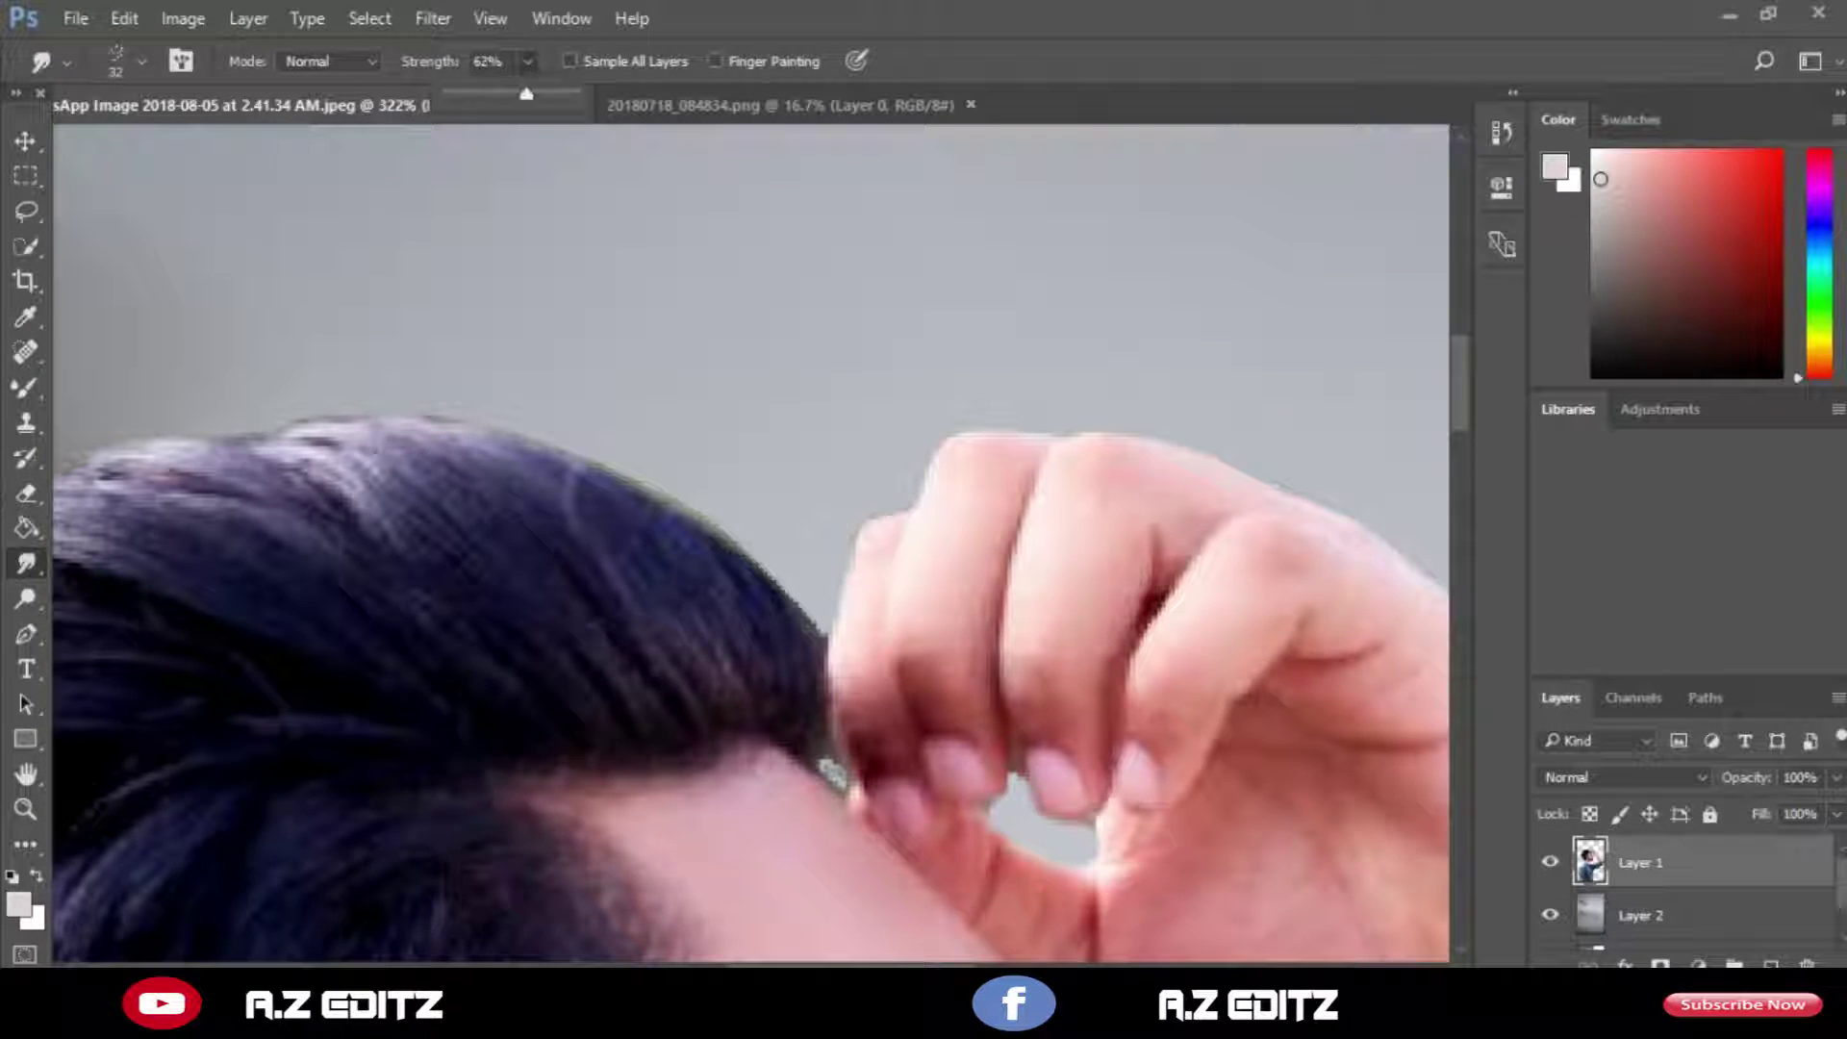
scroll(571, 537, "up", 2)
left_click_drag(837, 567, 505, 384)
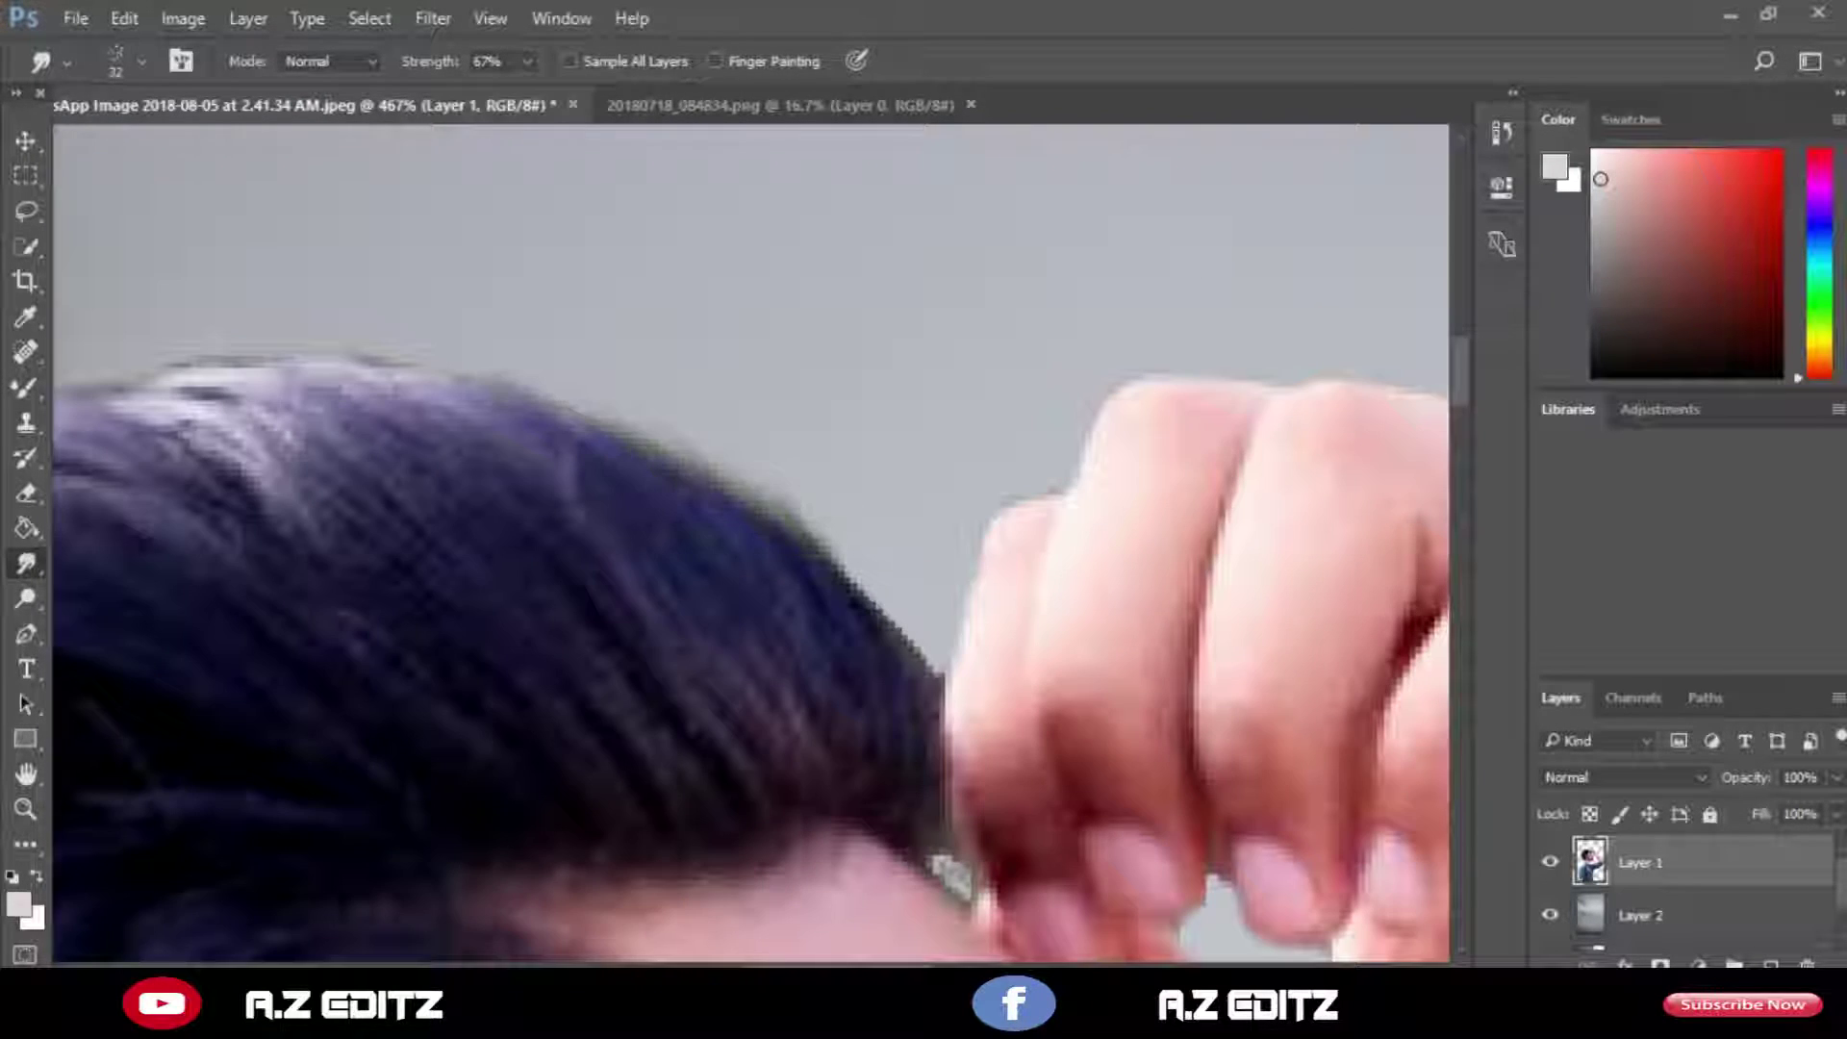
Pull short strands outward from the front crest of the hair with the 32 px Smudge brush at 67% strength.
scroll(674, 481, "down", 2)
left_click_drag(899, 553, 664, 327)
scroll(712, 432, "down", 1)
scroll(759, 593, "up", 1)
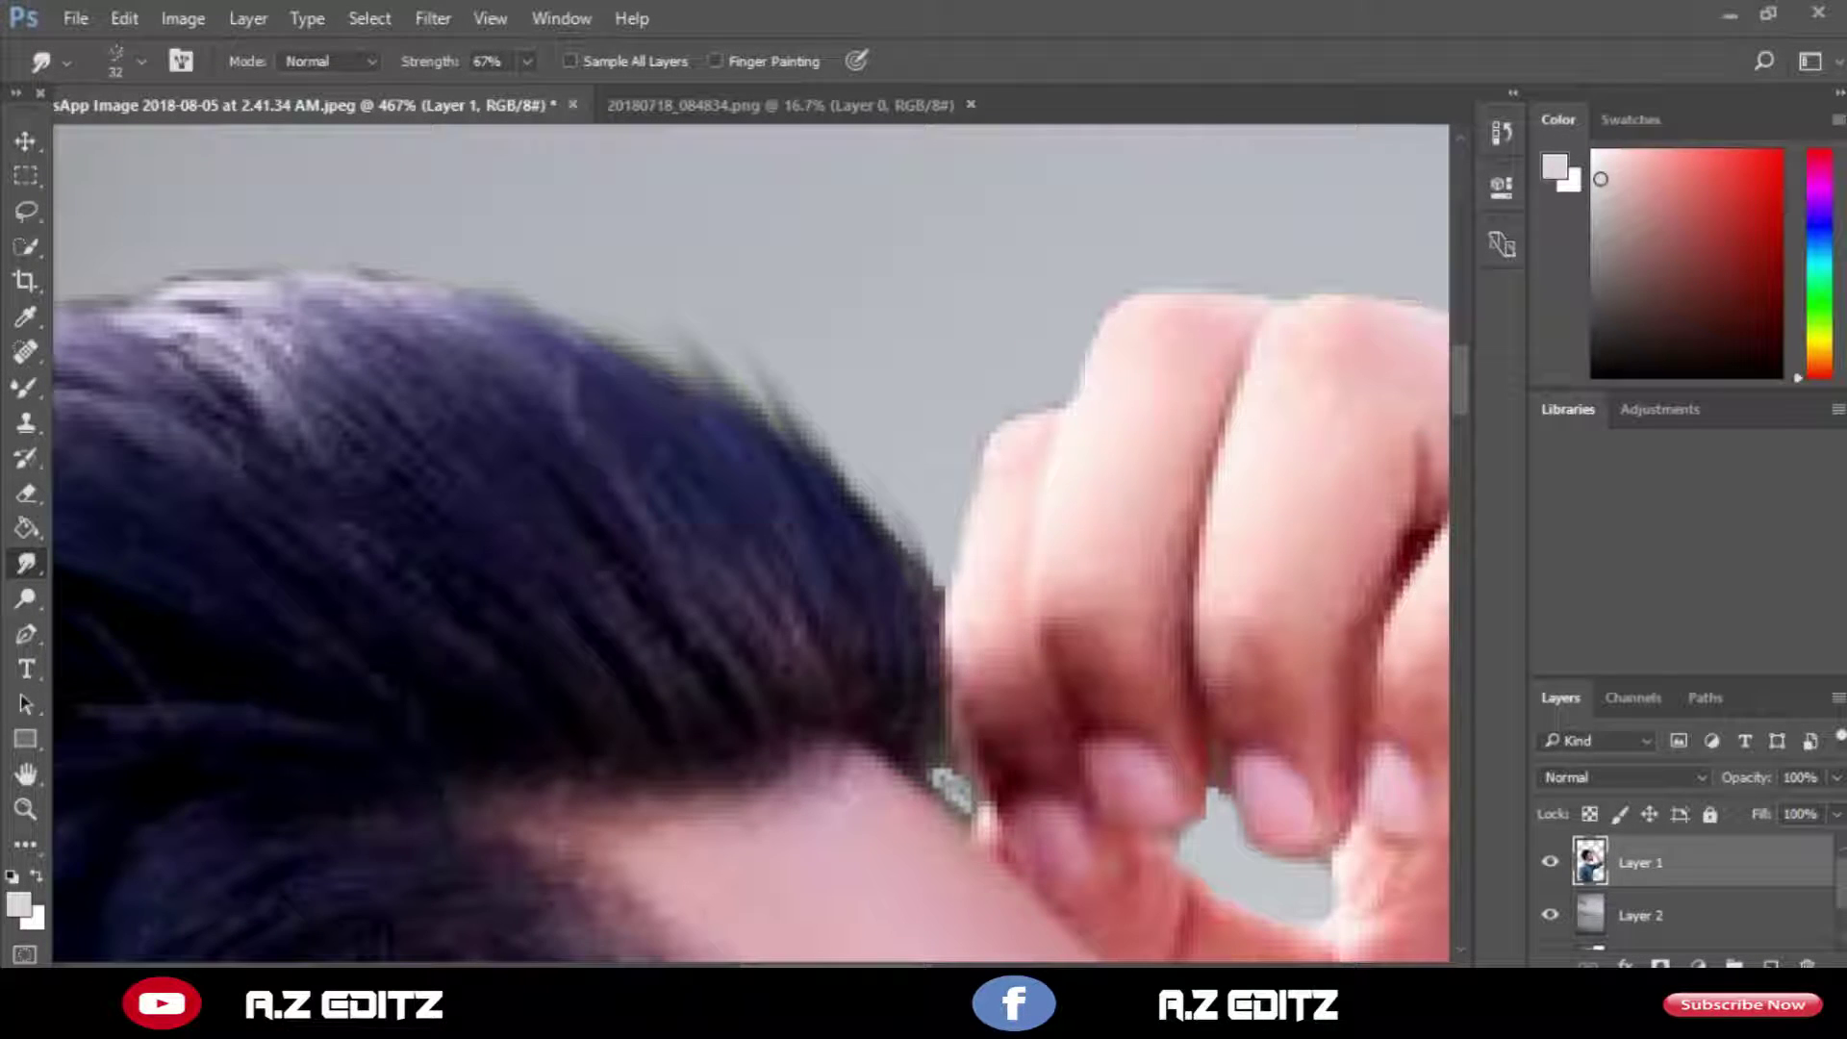
left_click_drag(759, 404, 524, 337)
Enlarge the Smudge brush to 53 px and pull strands up and backward along the top edge of the hair.
scroll(529, 458, "down", 4)
key("bracketright")
key("bracketright")
key("bracketright")
key("bracketright")
left_click_drag(524, 414, 404, 361)
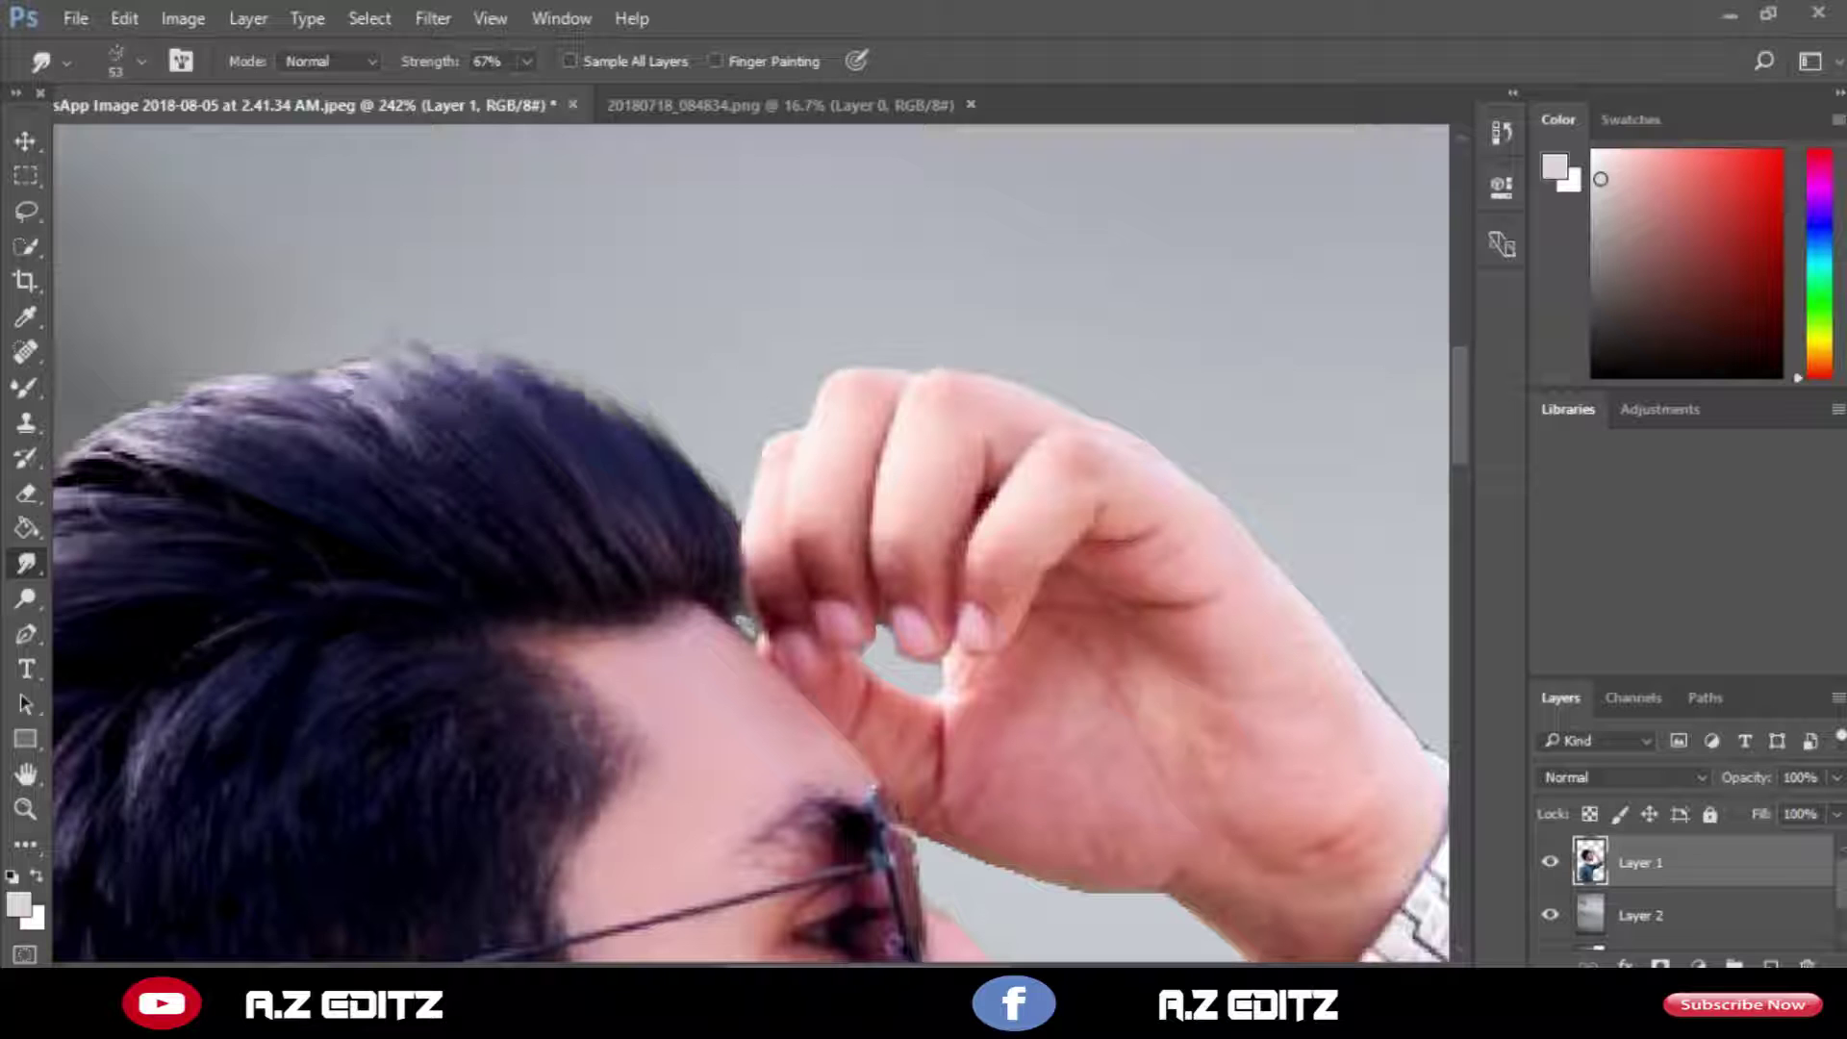
left_click_drag(462, 447, 337, 365)
left_click_drag(419, 428, 312, 354)
scroll(178, 433, "down", 1)
left_click_drag(313, 444, 197, 390)
left_click_drag(226, 457, 87, 414)
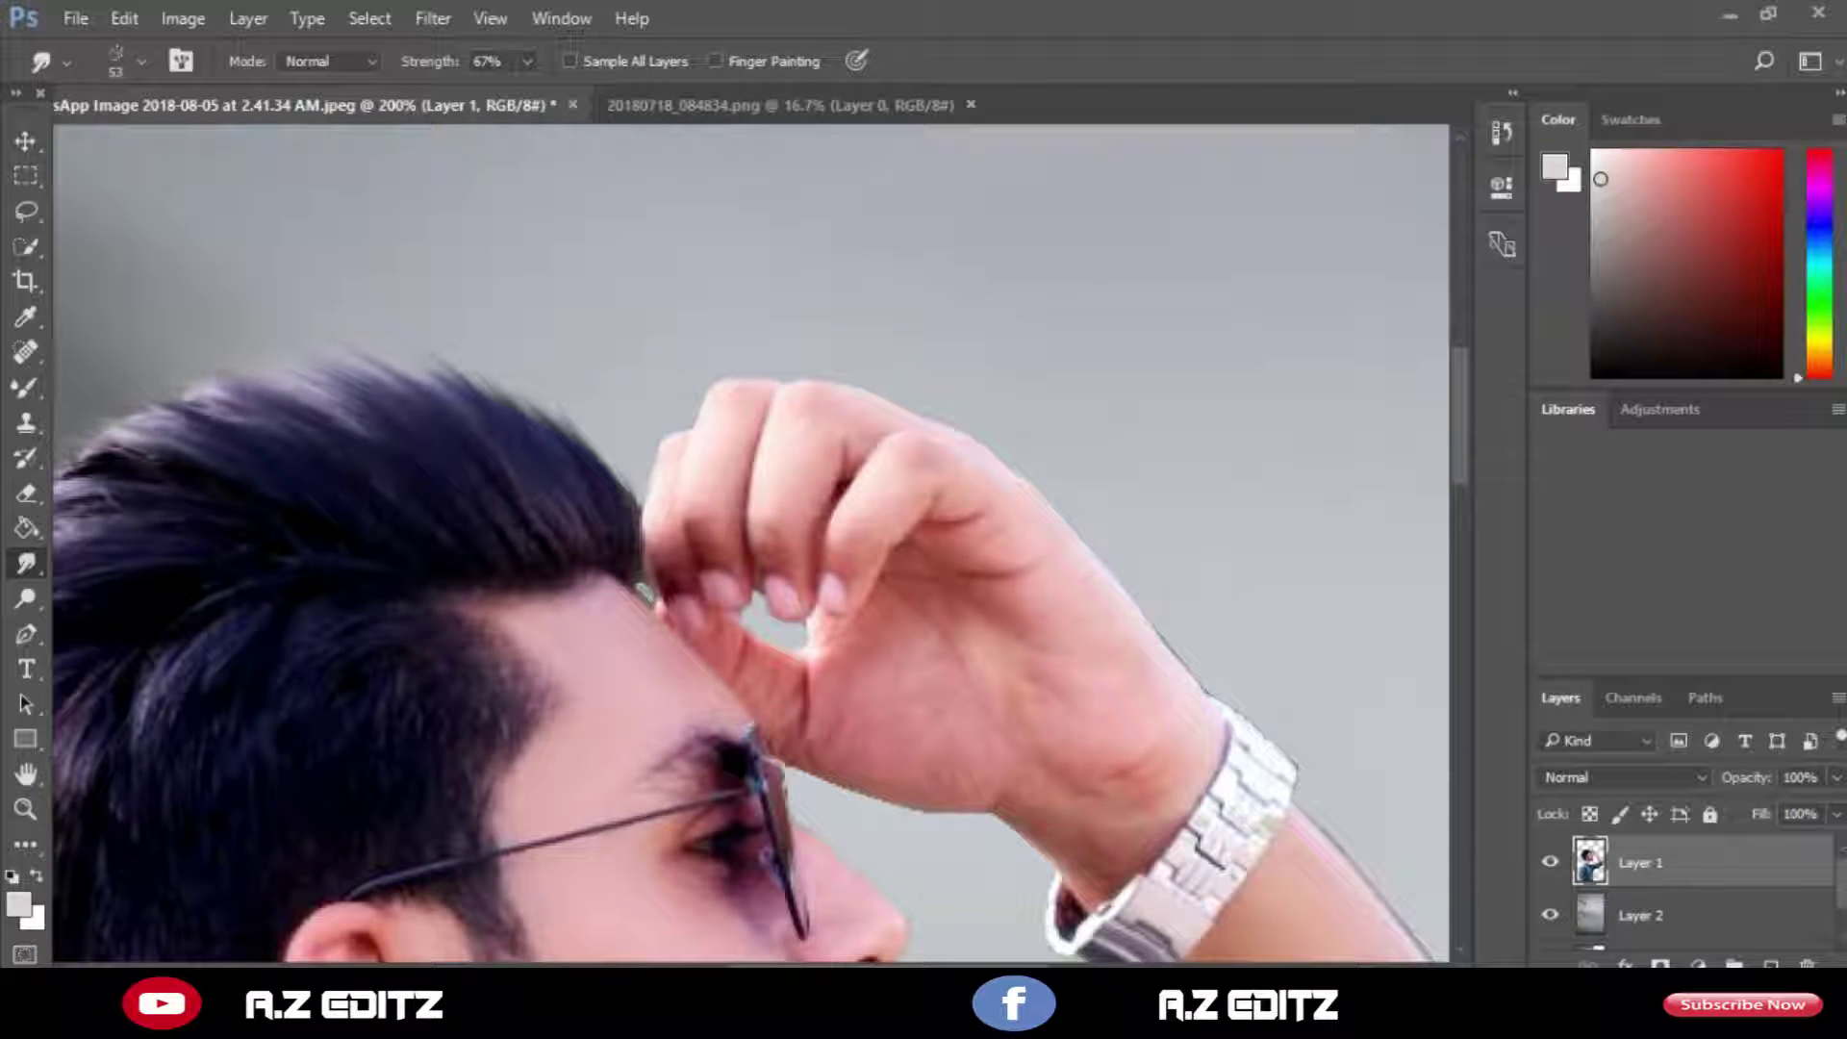
Smudge strands outward along the upper back of the hair, reducing the brush to 32 px.
left_click_drag(189, 566, 625, 566)
scroll(625, 566, "up", 2)
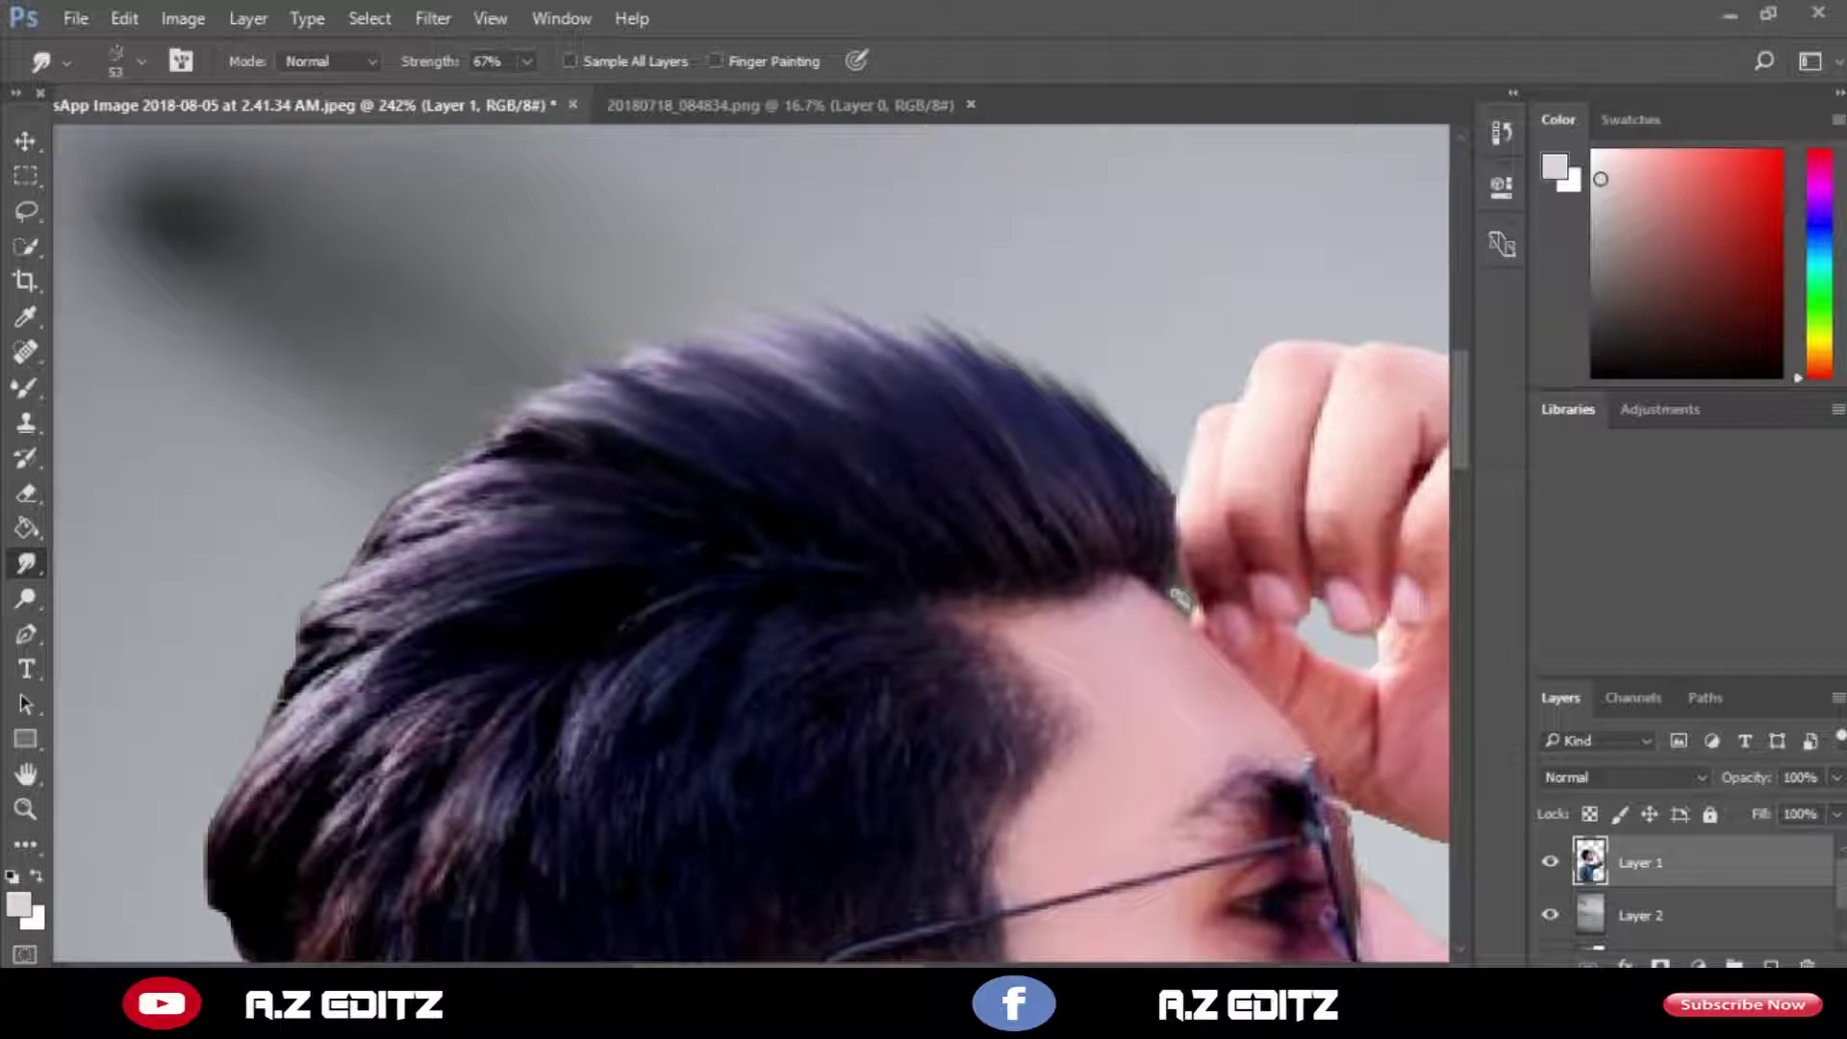
left_click_drag(983, 527, 939, 538)
scroll(939, 541, "up", 2)
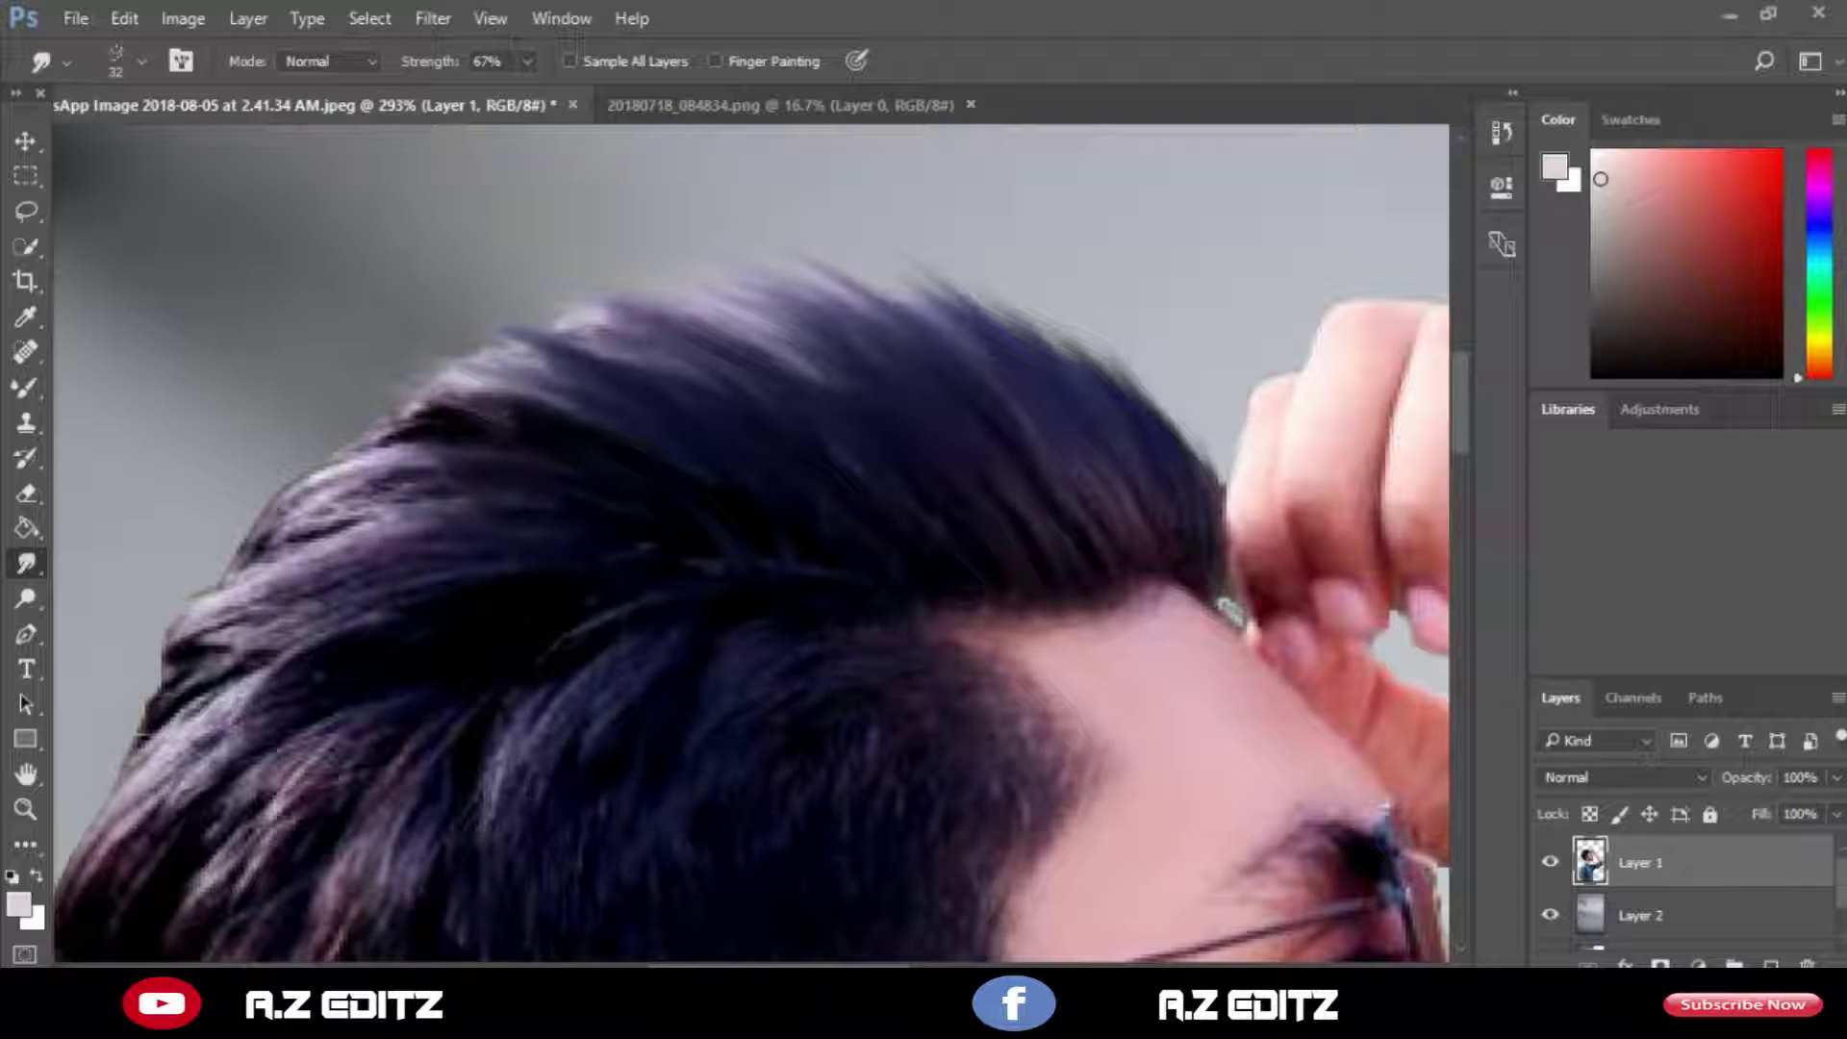
left_click_drag(503, 446, 331, 433)
left_click_drag(544, 408, 288, 332)
scroll(481, 404, "down", 2)
left_click_drag(431, 332, 354, 277)
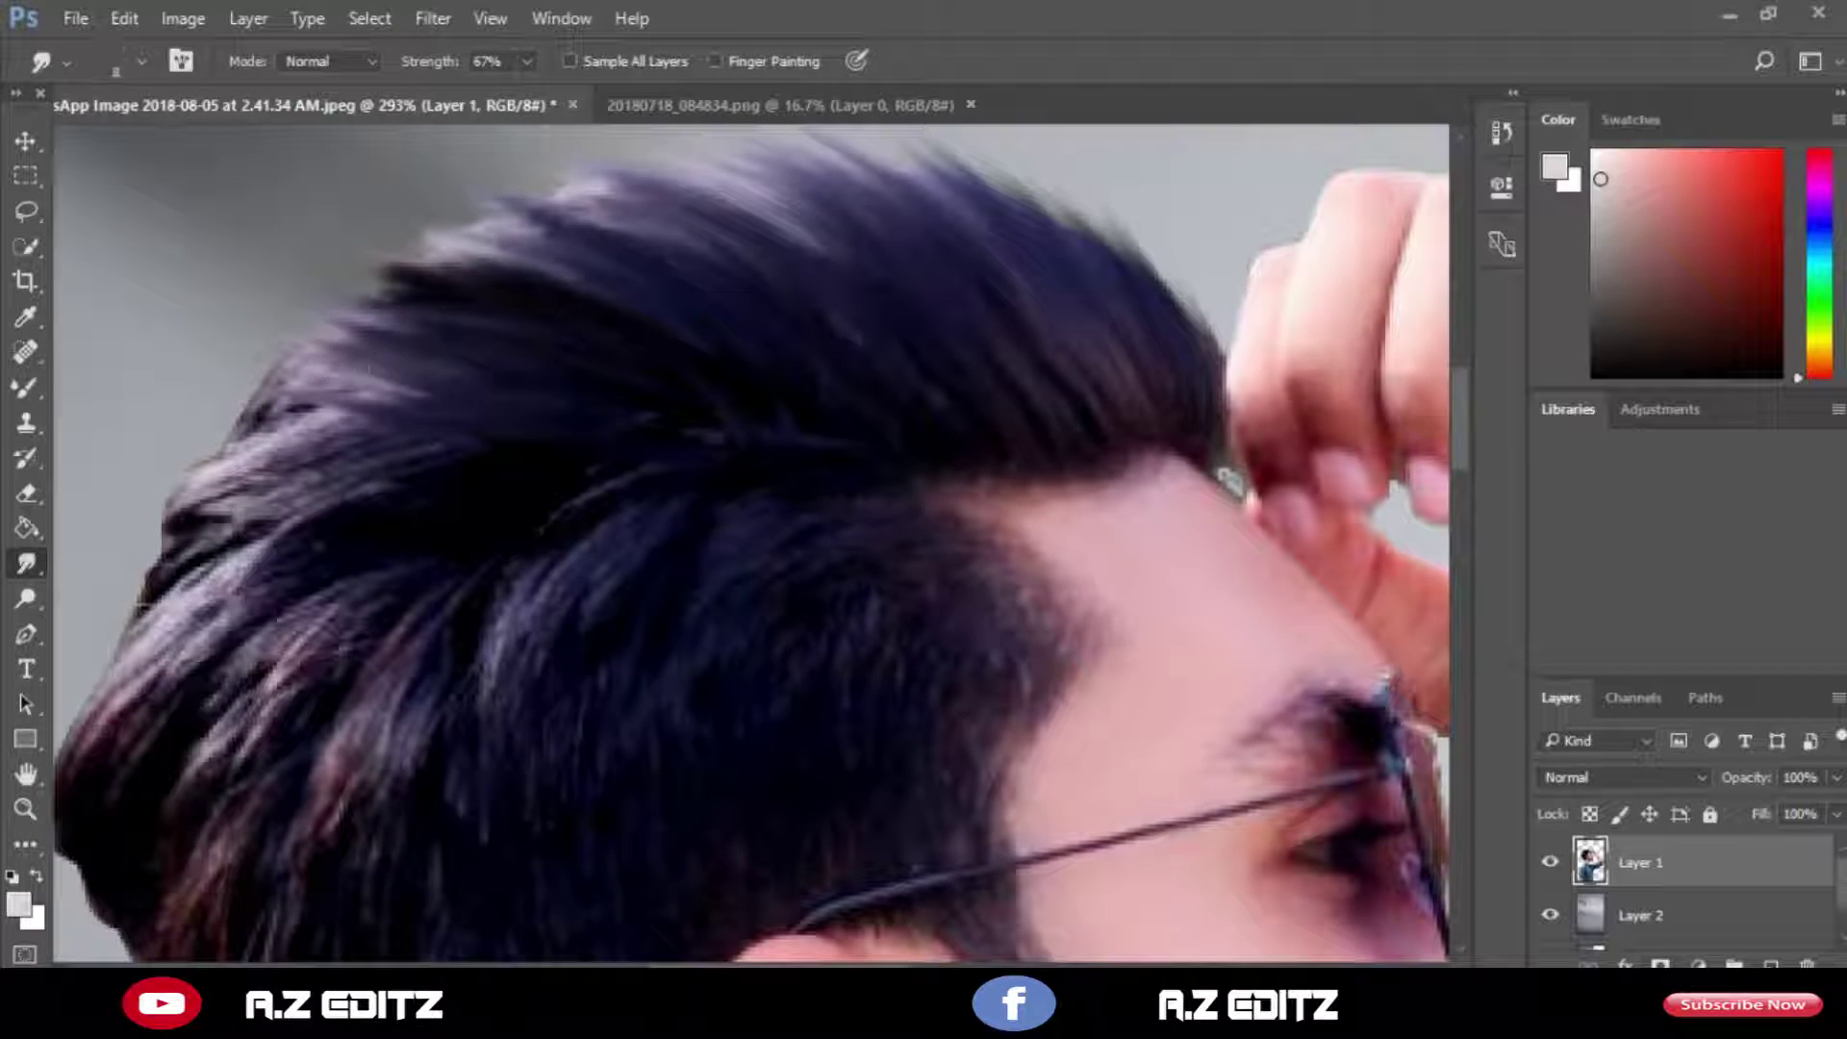
Pull fine strands outward along the back edge of the hair with the Smudge tool at 67% strength.
left_click_drag(371, 445, 261, 406)
left_click_drag(322, 470, 240, 428)
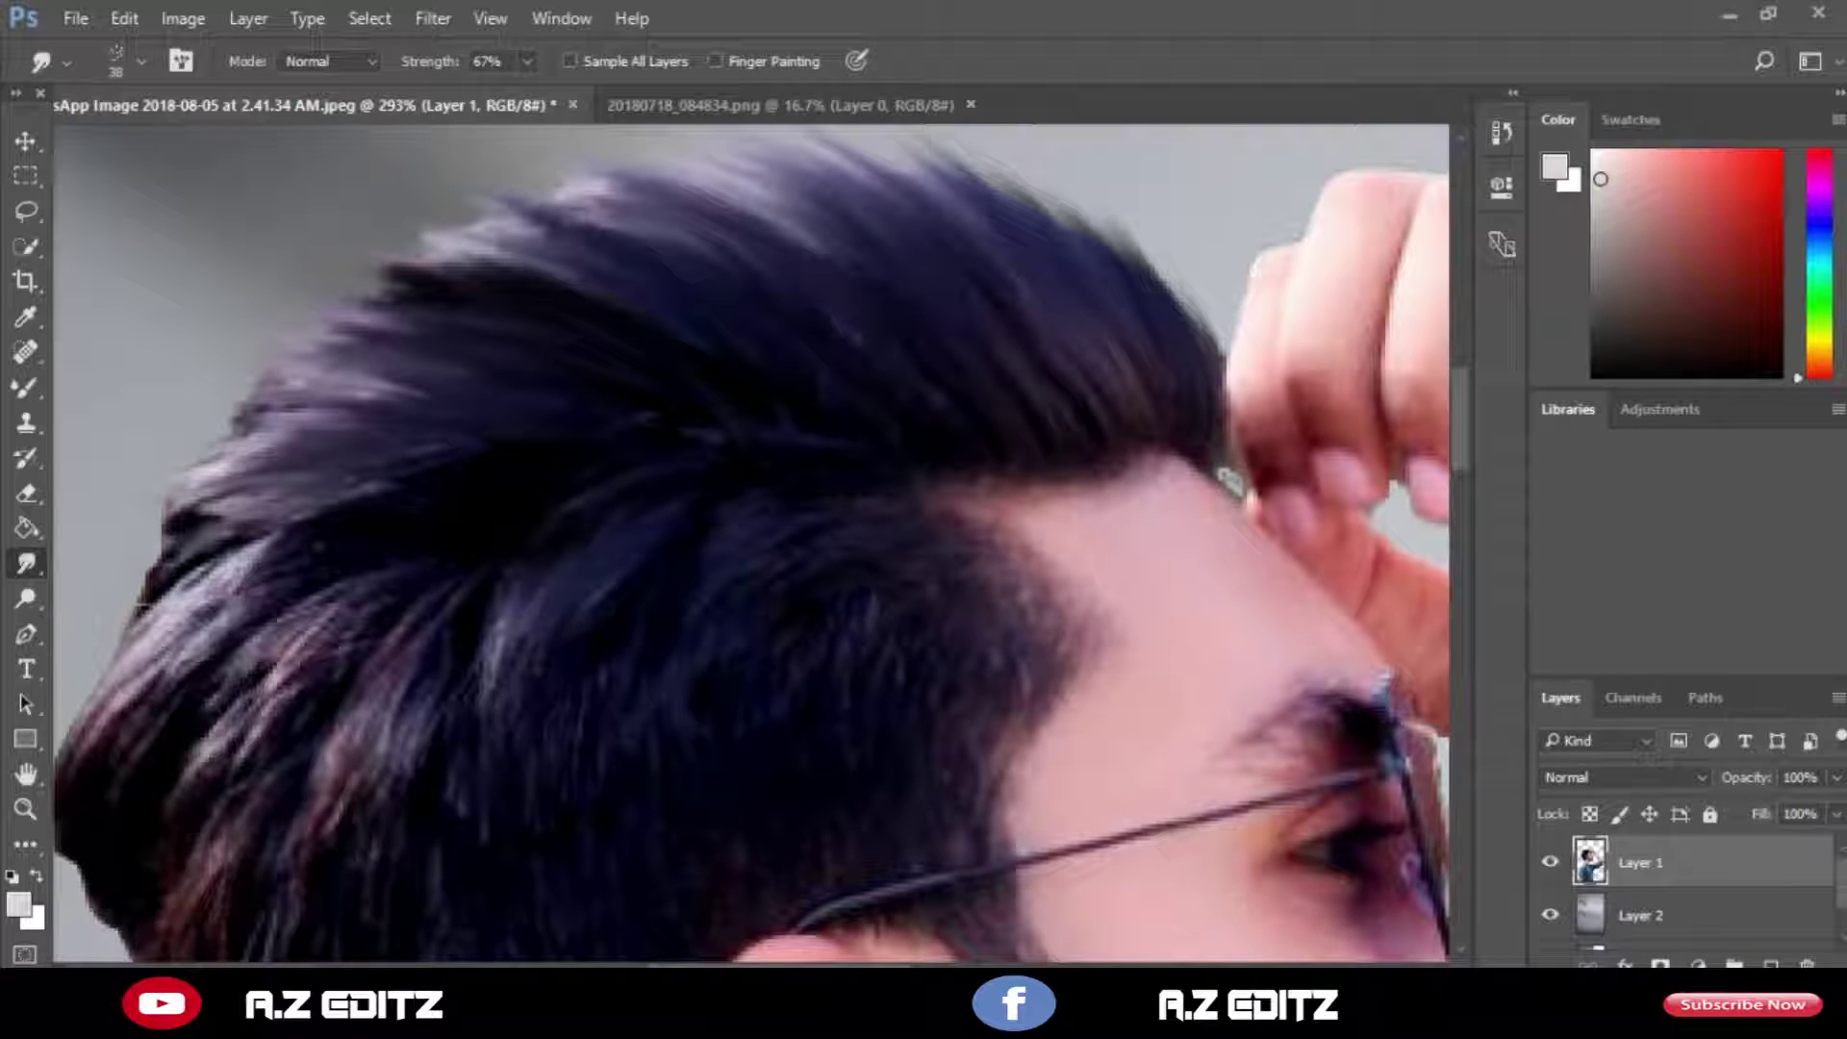
left_click_drag(226, 525, 135, 550)
left_click_drag(216, 568, 120, 601)
scroll(144, 577, "down", 2)
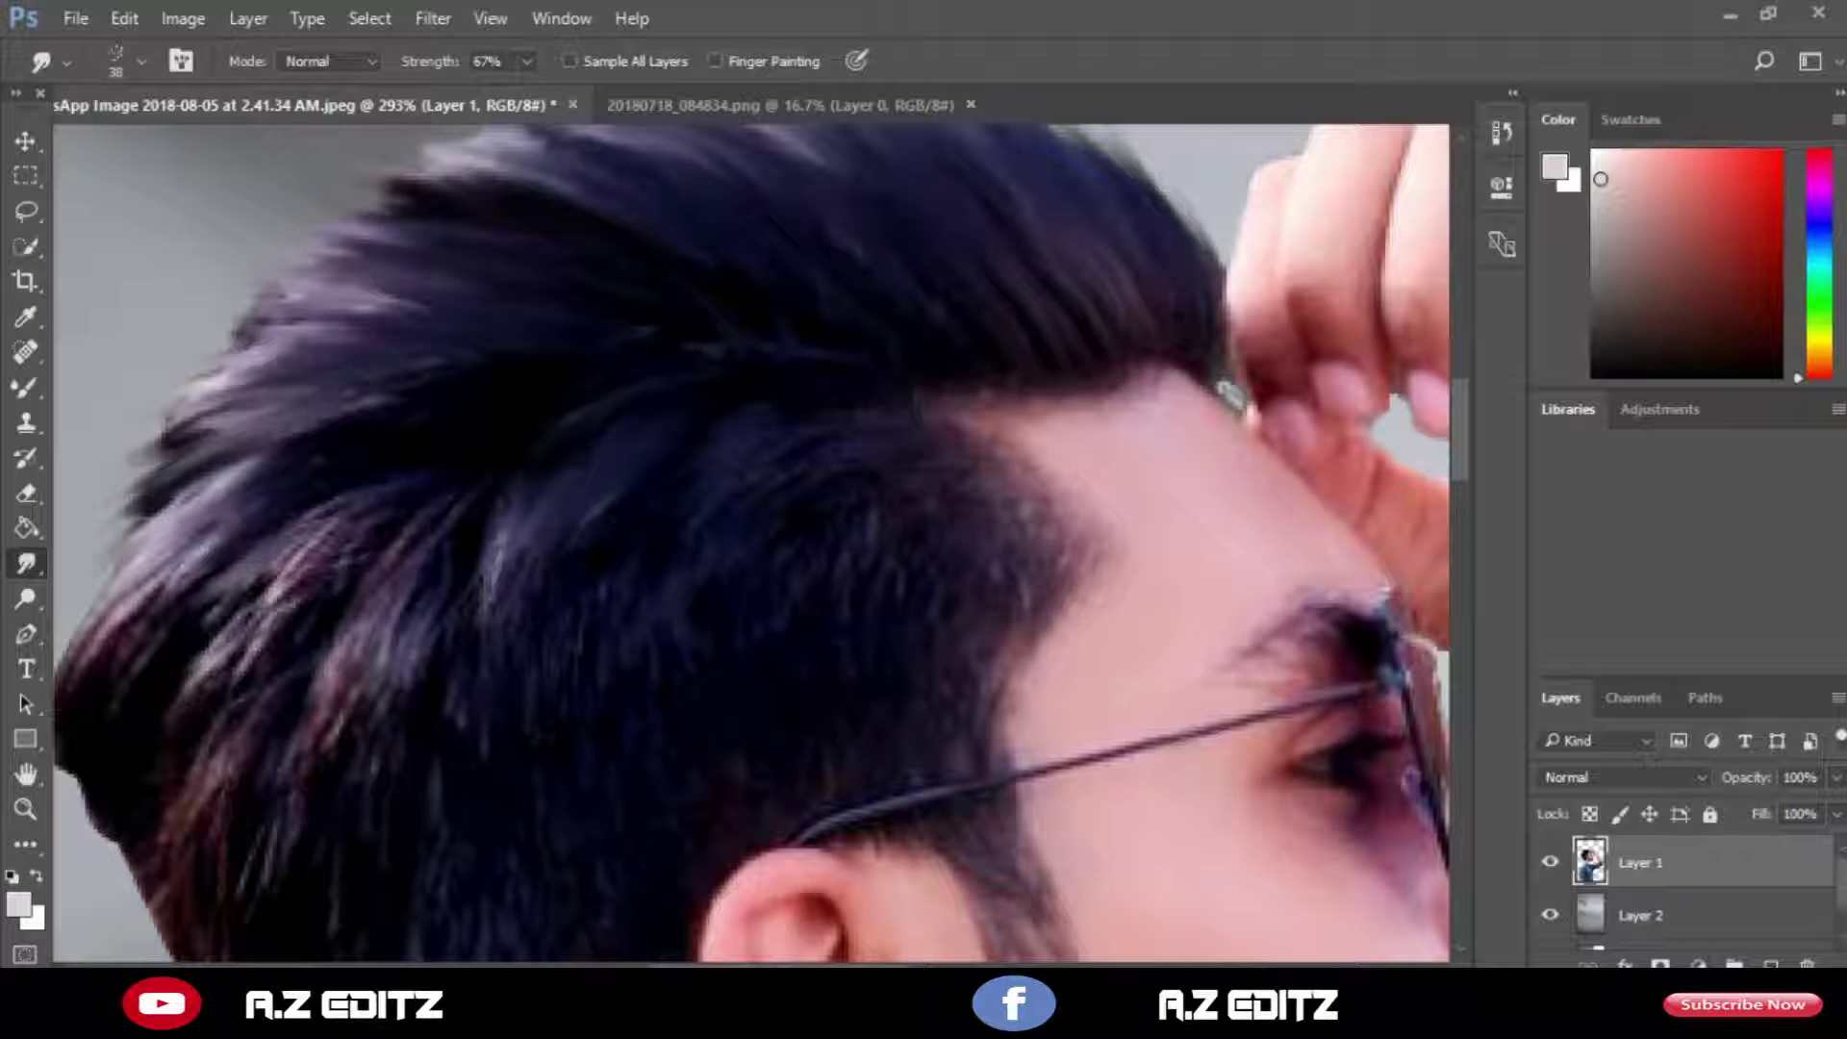
left_click_drag(231, 505, 192, 582)
left_click_drag(231, 539, 130, 601)
left_click_drag(294, 377, 227, 332)
scroll(231, 384, "down", 2)
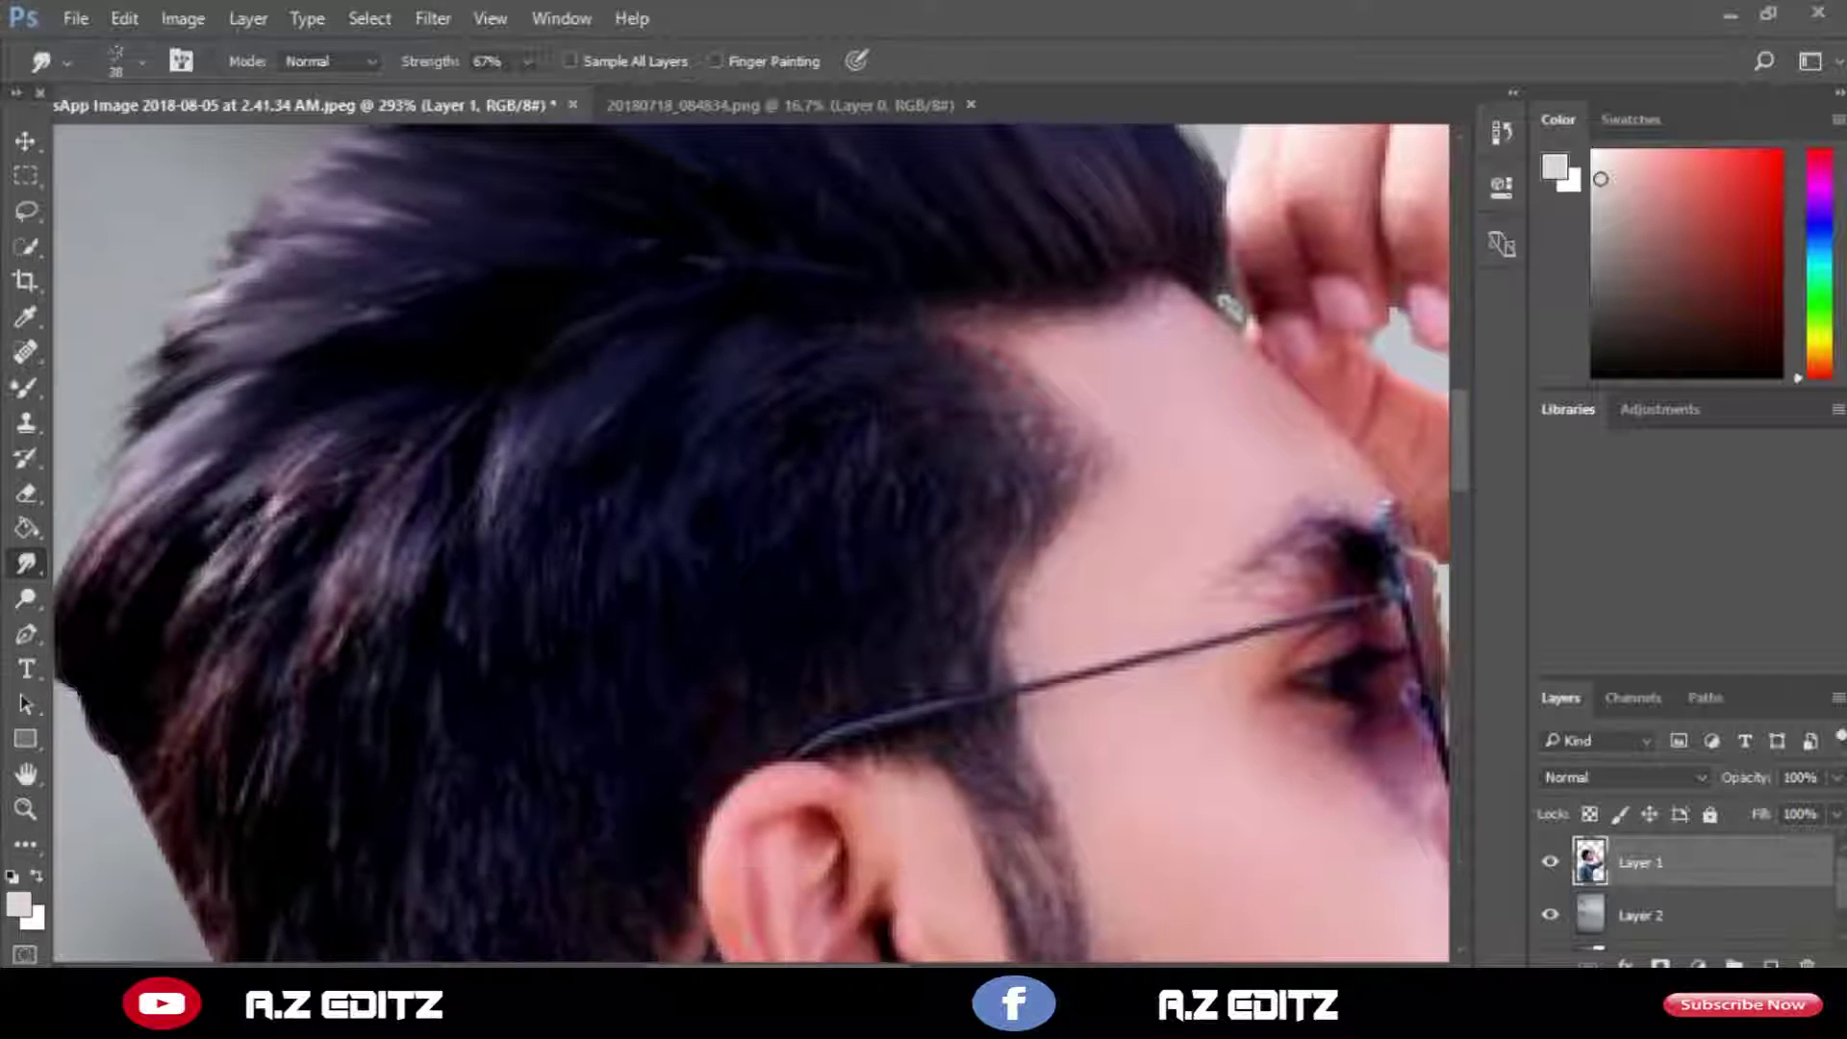
Smudge strands outward and down along the back of the head with the Smudge tool at 67% strength.
left_click_drag(252, 416, 111, 539)
left_click_drag(223, 424, 144, 371)
scroll(178, 289, "down", 4)
scroll(130, 481, "up", 6)
left_click_drag(289, 380, 226, 342)
left_click_drag(159, 404, 77, 501)
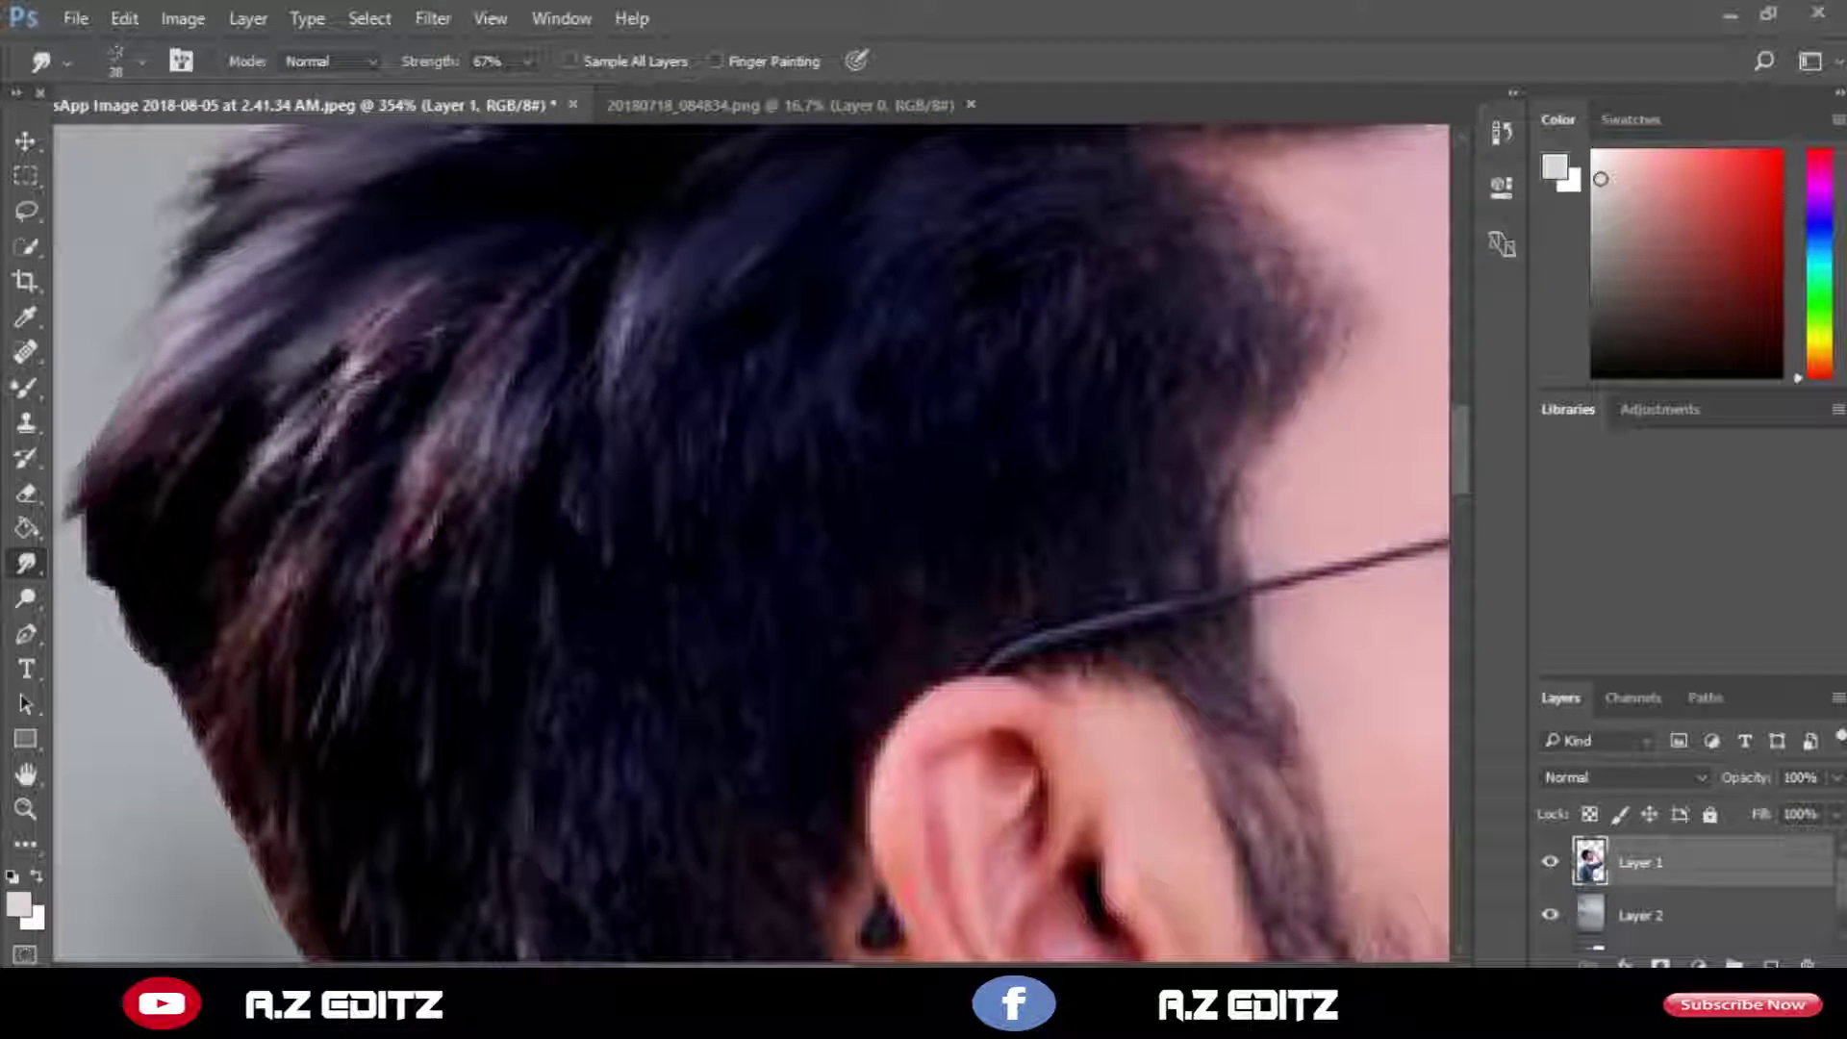
scroll(193, 433, "up", 3)
left_click_drag(289, 432, 206, 529)
mouse_move(366, 481)
left_mouse_down()
mouse_move(260, 625)
mouse_move(250, 597)
left_mouse_up()
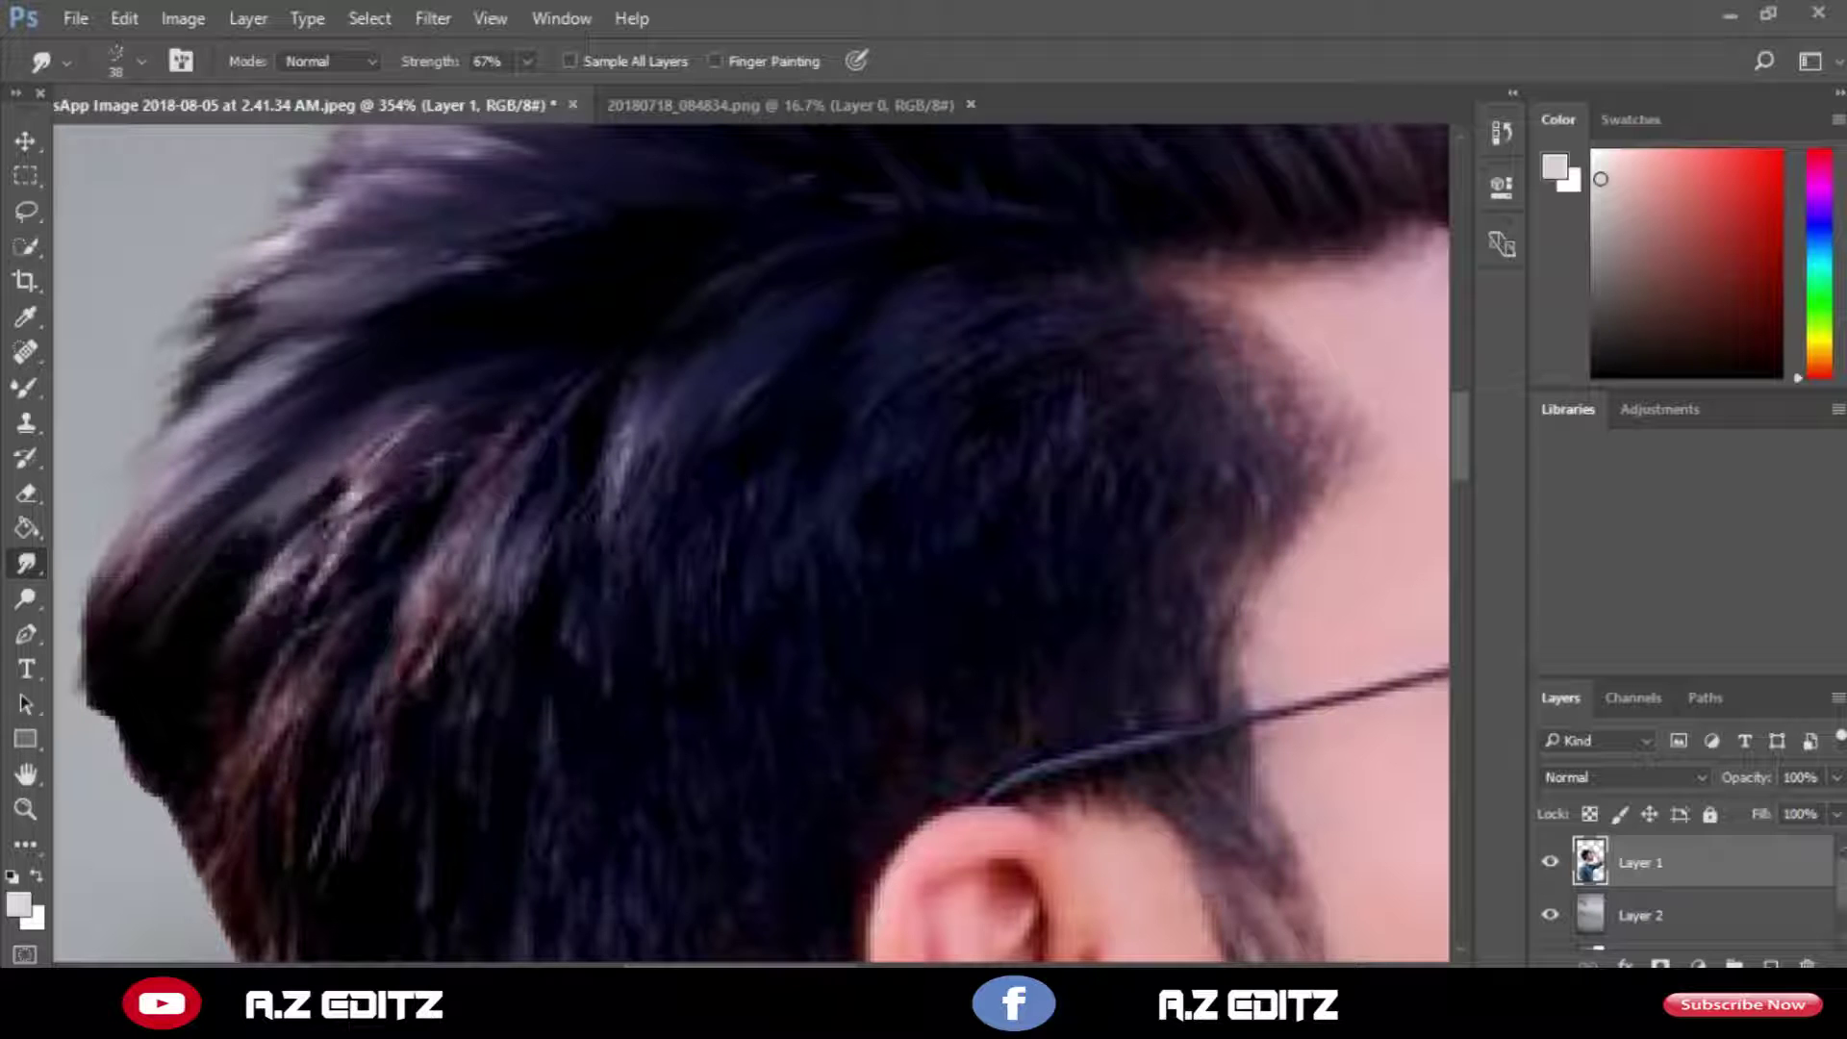
mouse_move(385, 447)
left_mouse_down()
mouse_move(202, 620)
mouse_move(202, 664)
left_mouse_up()
key("z")
key("ctrl+alt+z")
key("ctrl+alt+z")
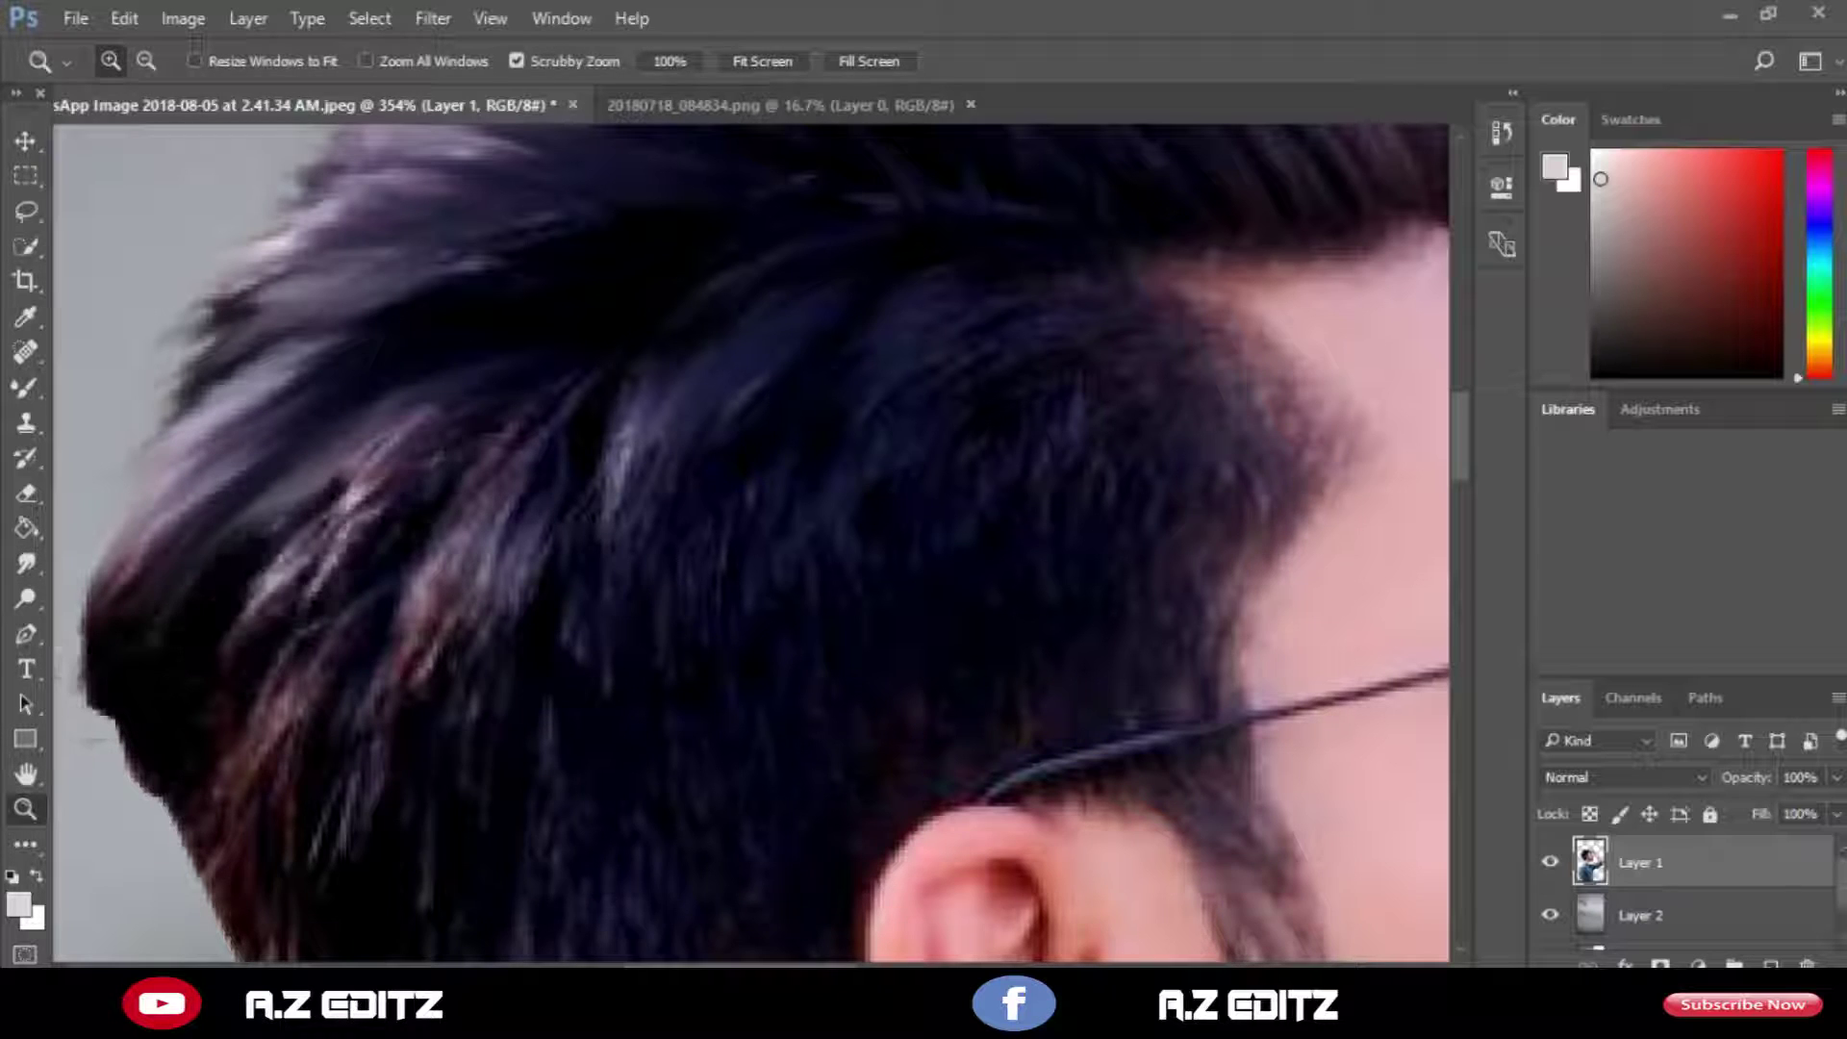
Blend the light streaks at the back of the head into smooth strands with the Smudge tool at 67% strength.
key("o")
left_click(26, 564)
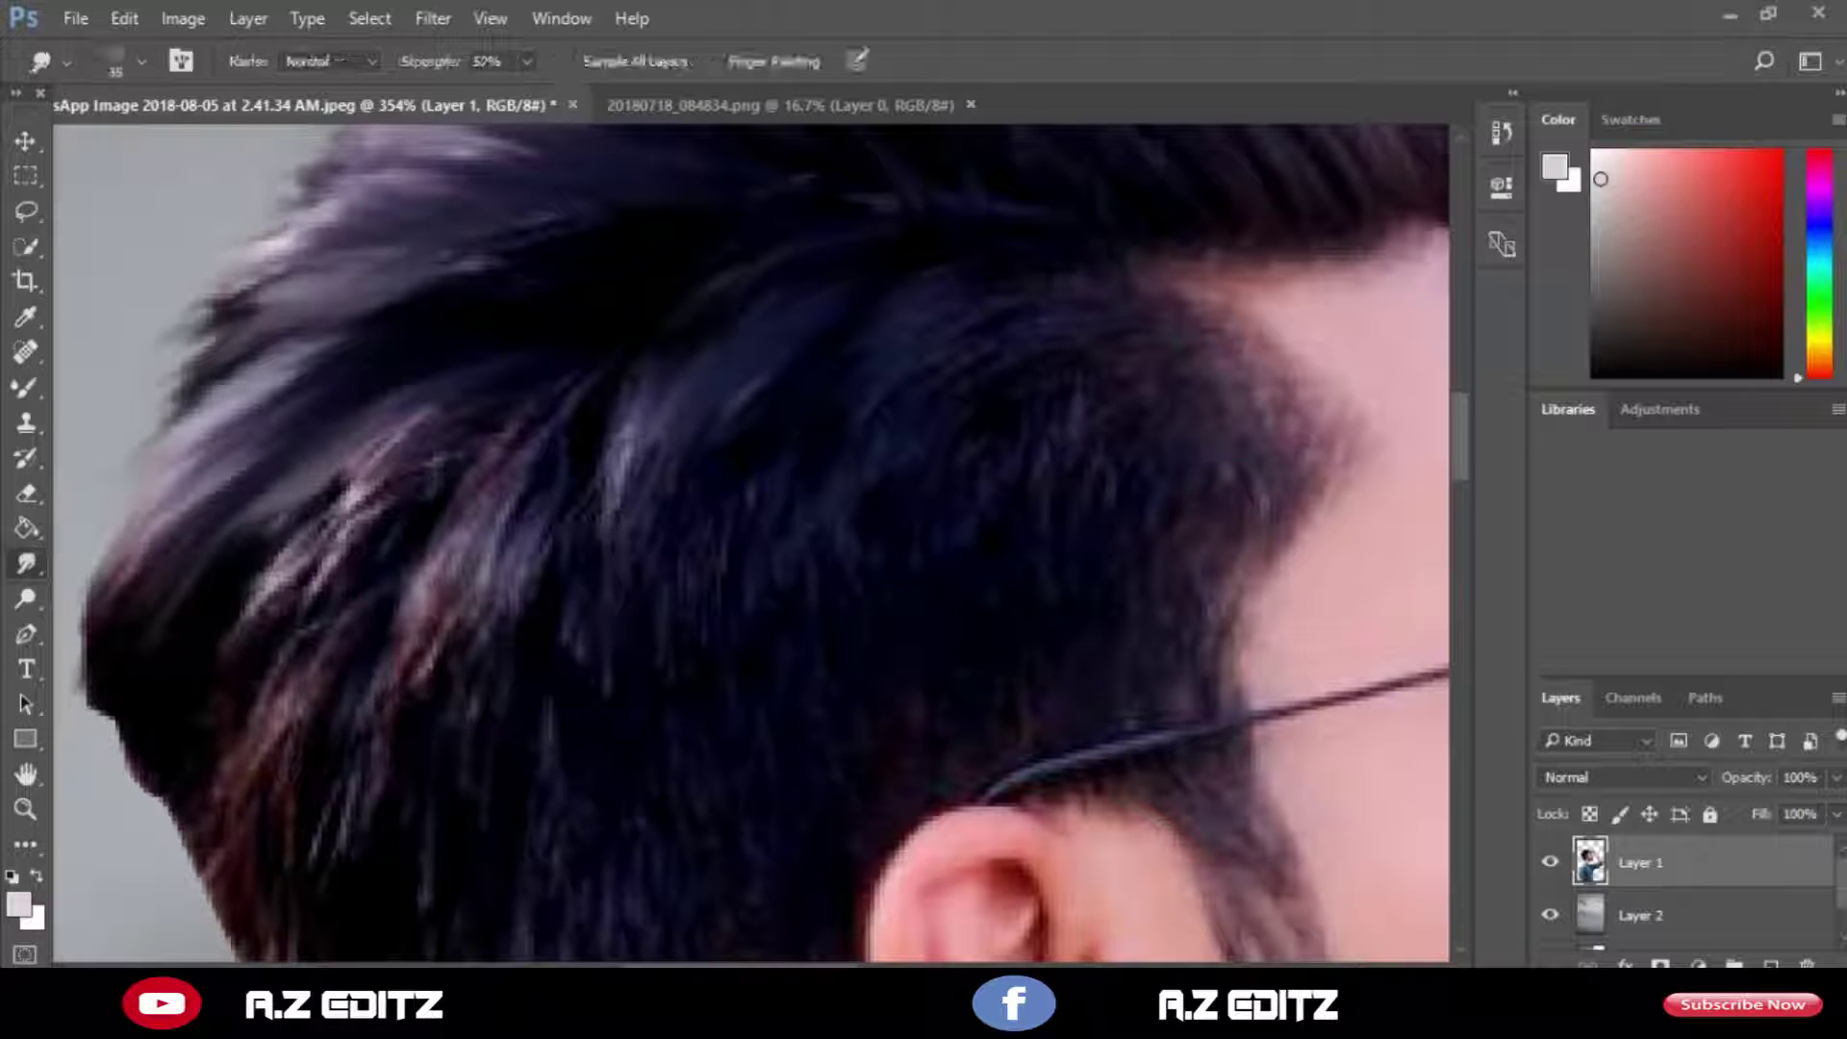
left_click_drag(393, 428, 284, 588)
left_click_drag(371, 481, 229, 630)
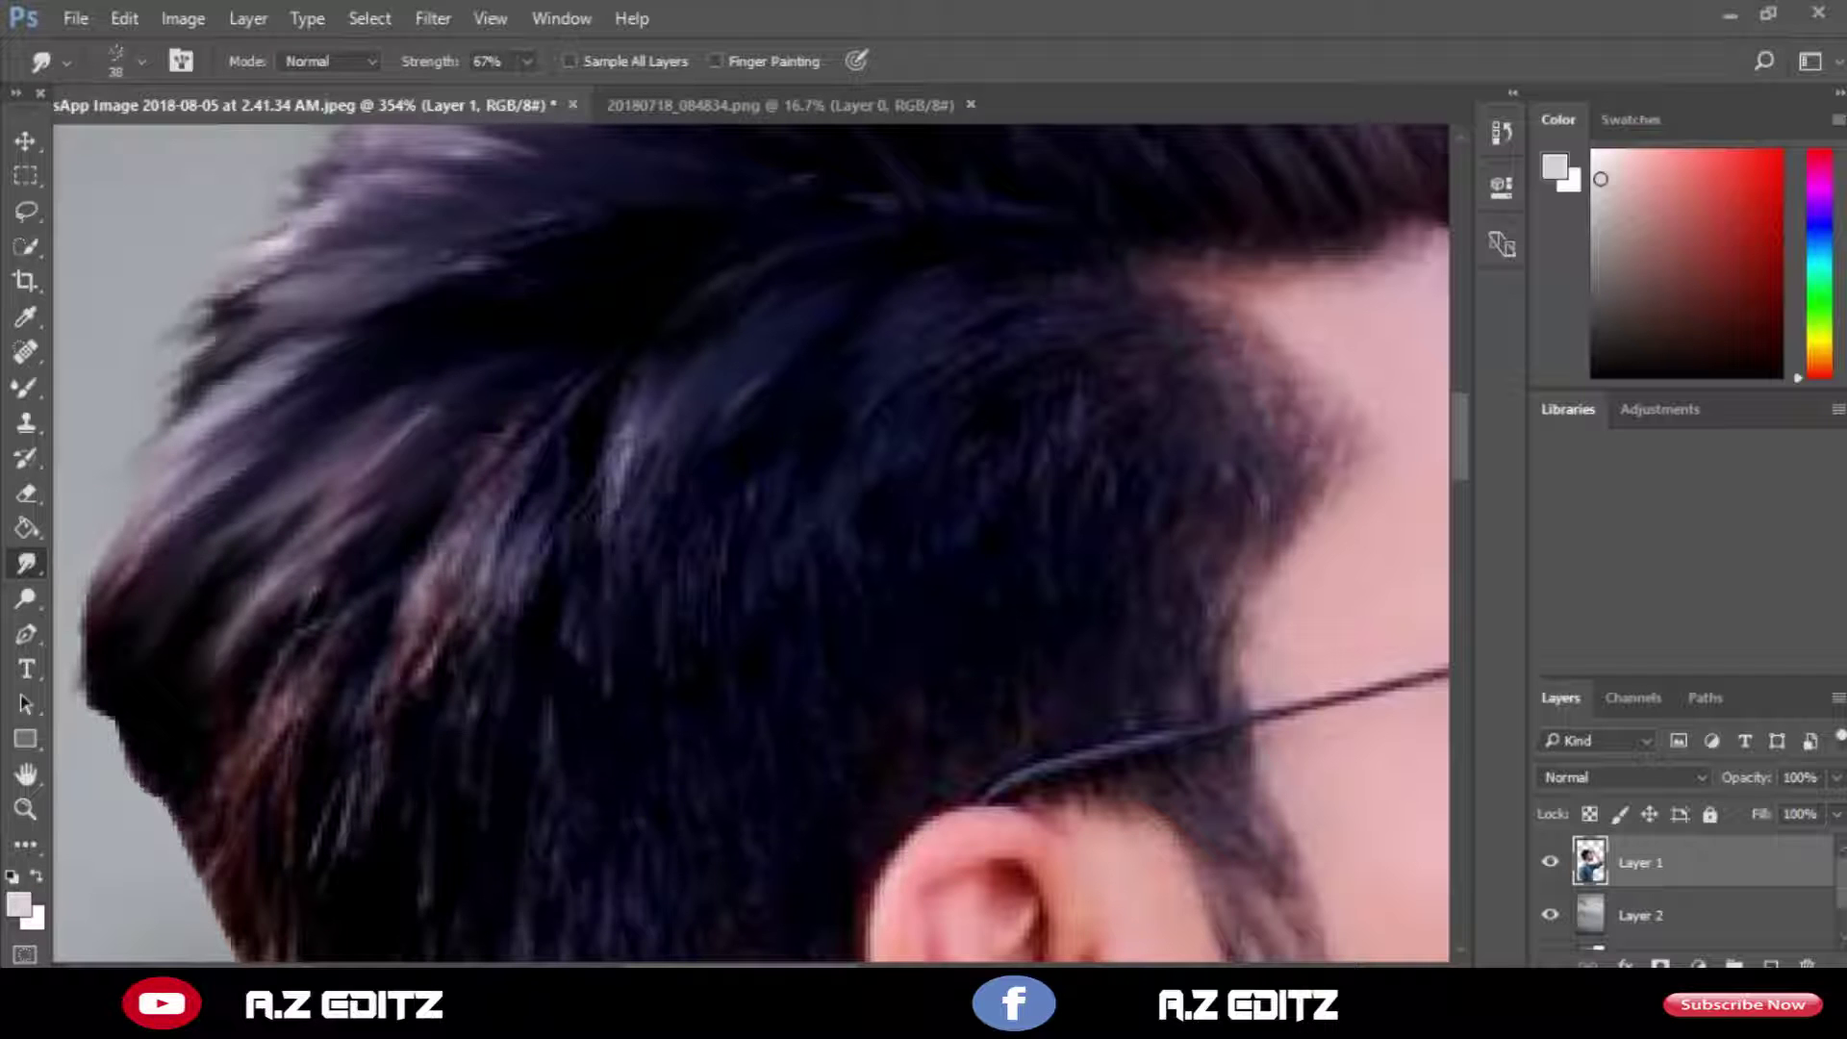
Lower the Smudge strength to 52% and soften the lighter streaks between the back of the head and the ear.
left_click_drag(540, 452, 462, 630)
left_click_drag(539, 490, 476, 620)
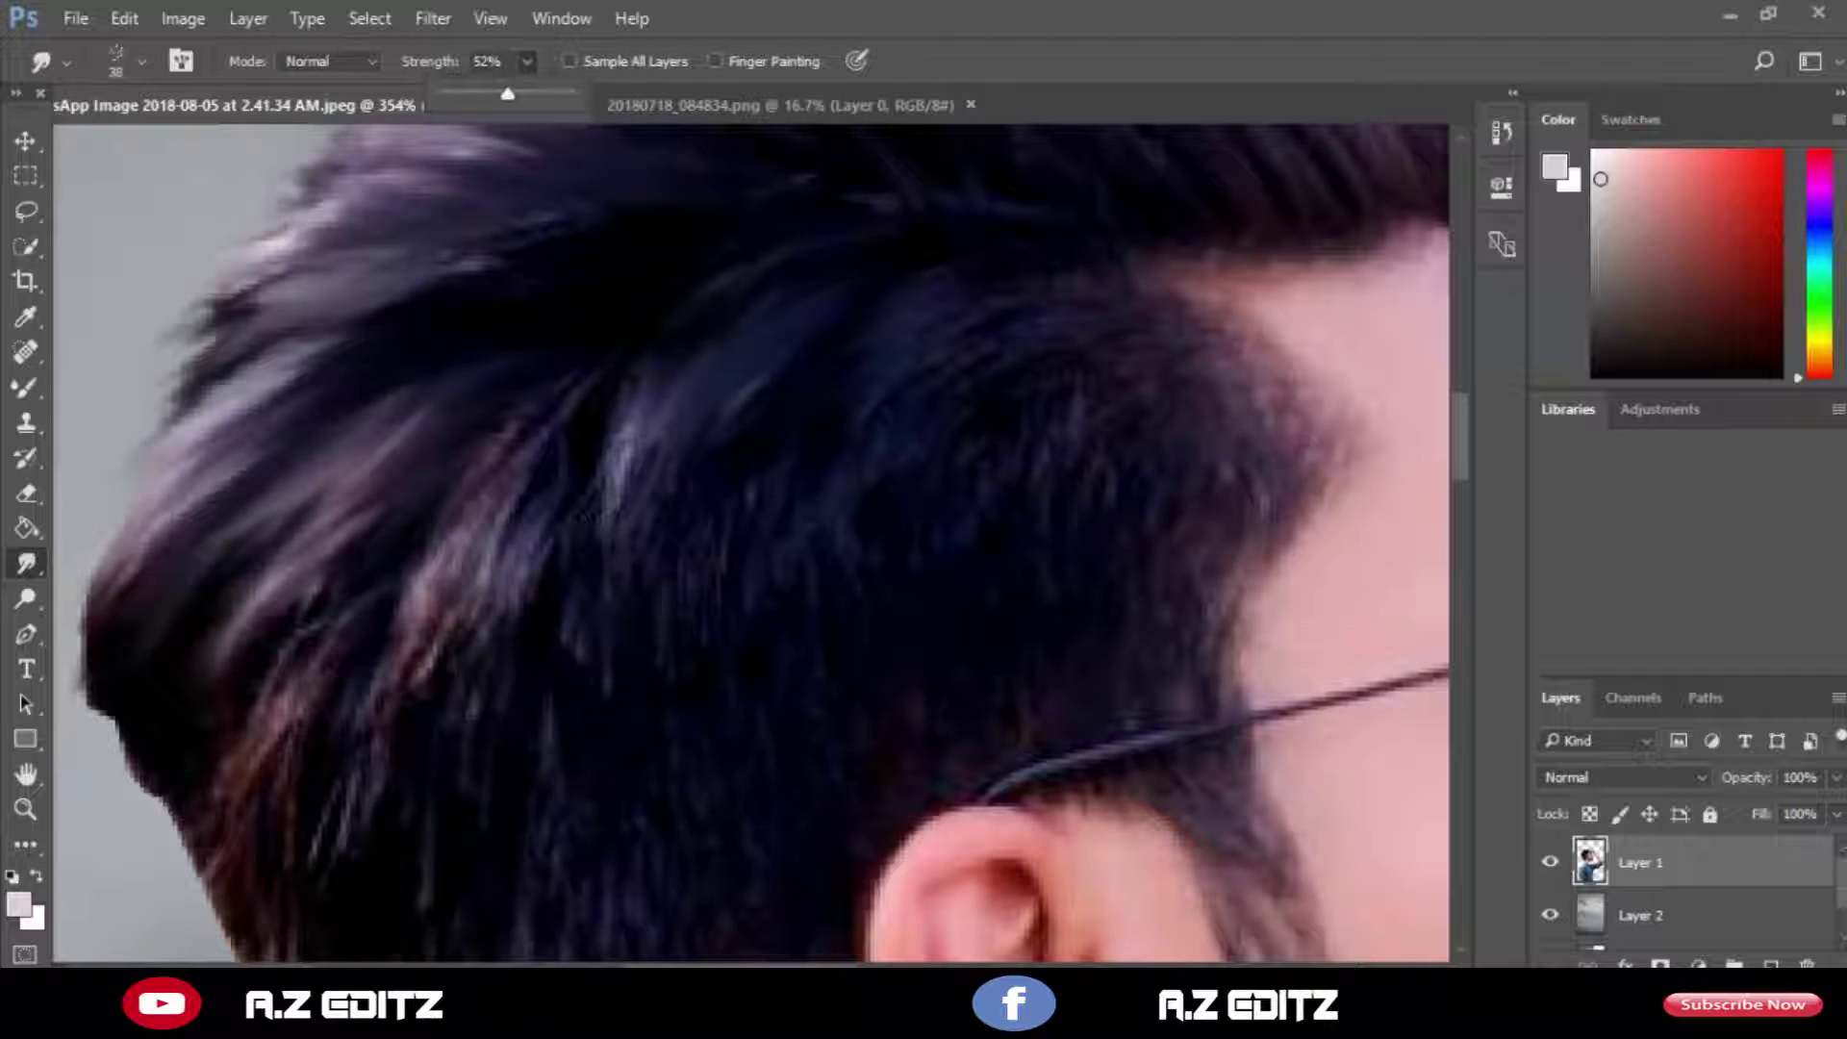
left_click_drag(535, 520, 462, 637)
left_click_drag(633, 431, 607, 544)
scroll(616, 538, "up", 1)
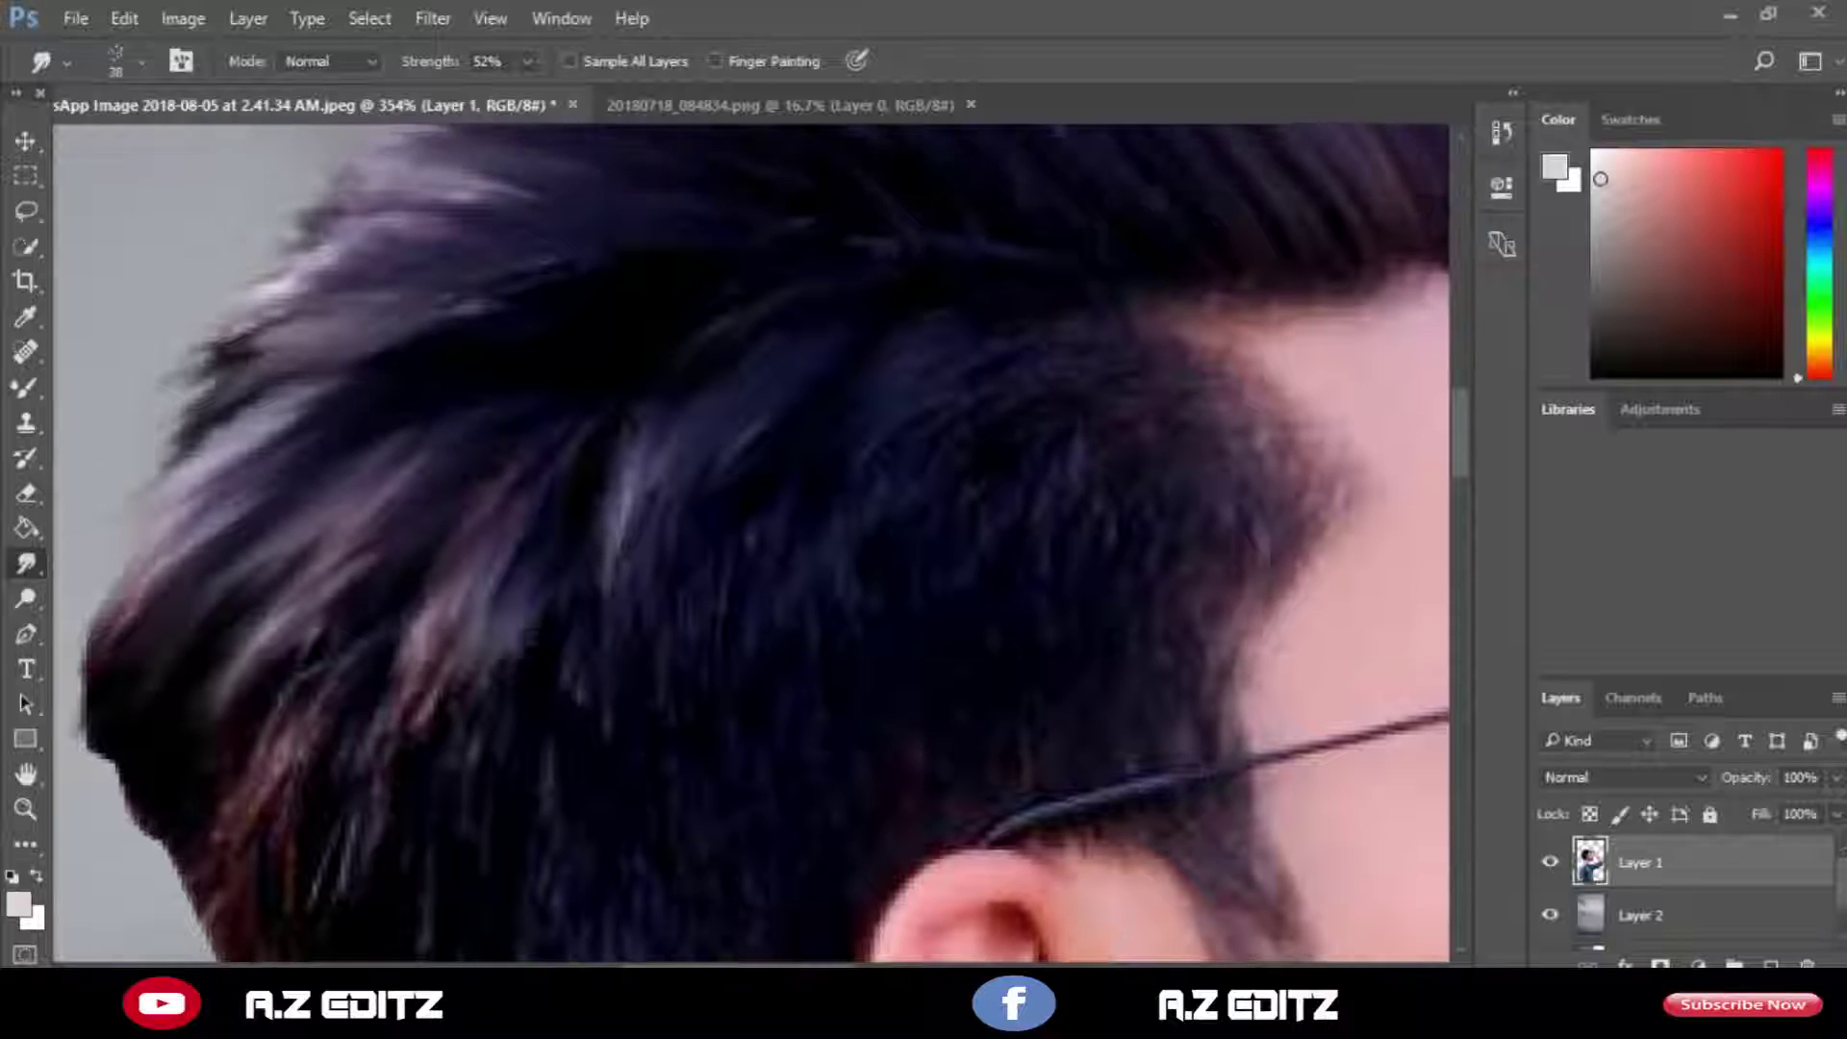
Reduce the Smudge brush to 26 px and examine the smudged hair edges around the whole head.
scroll(806, 615, "down", 3)
scroll(784, 366, "up", 5)
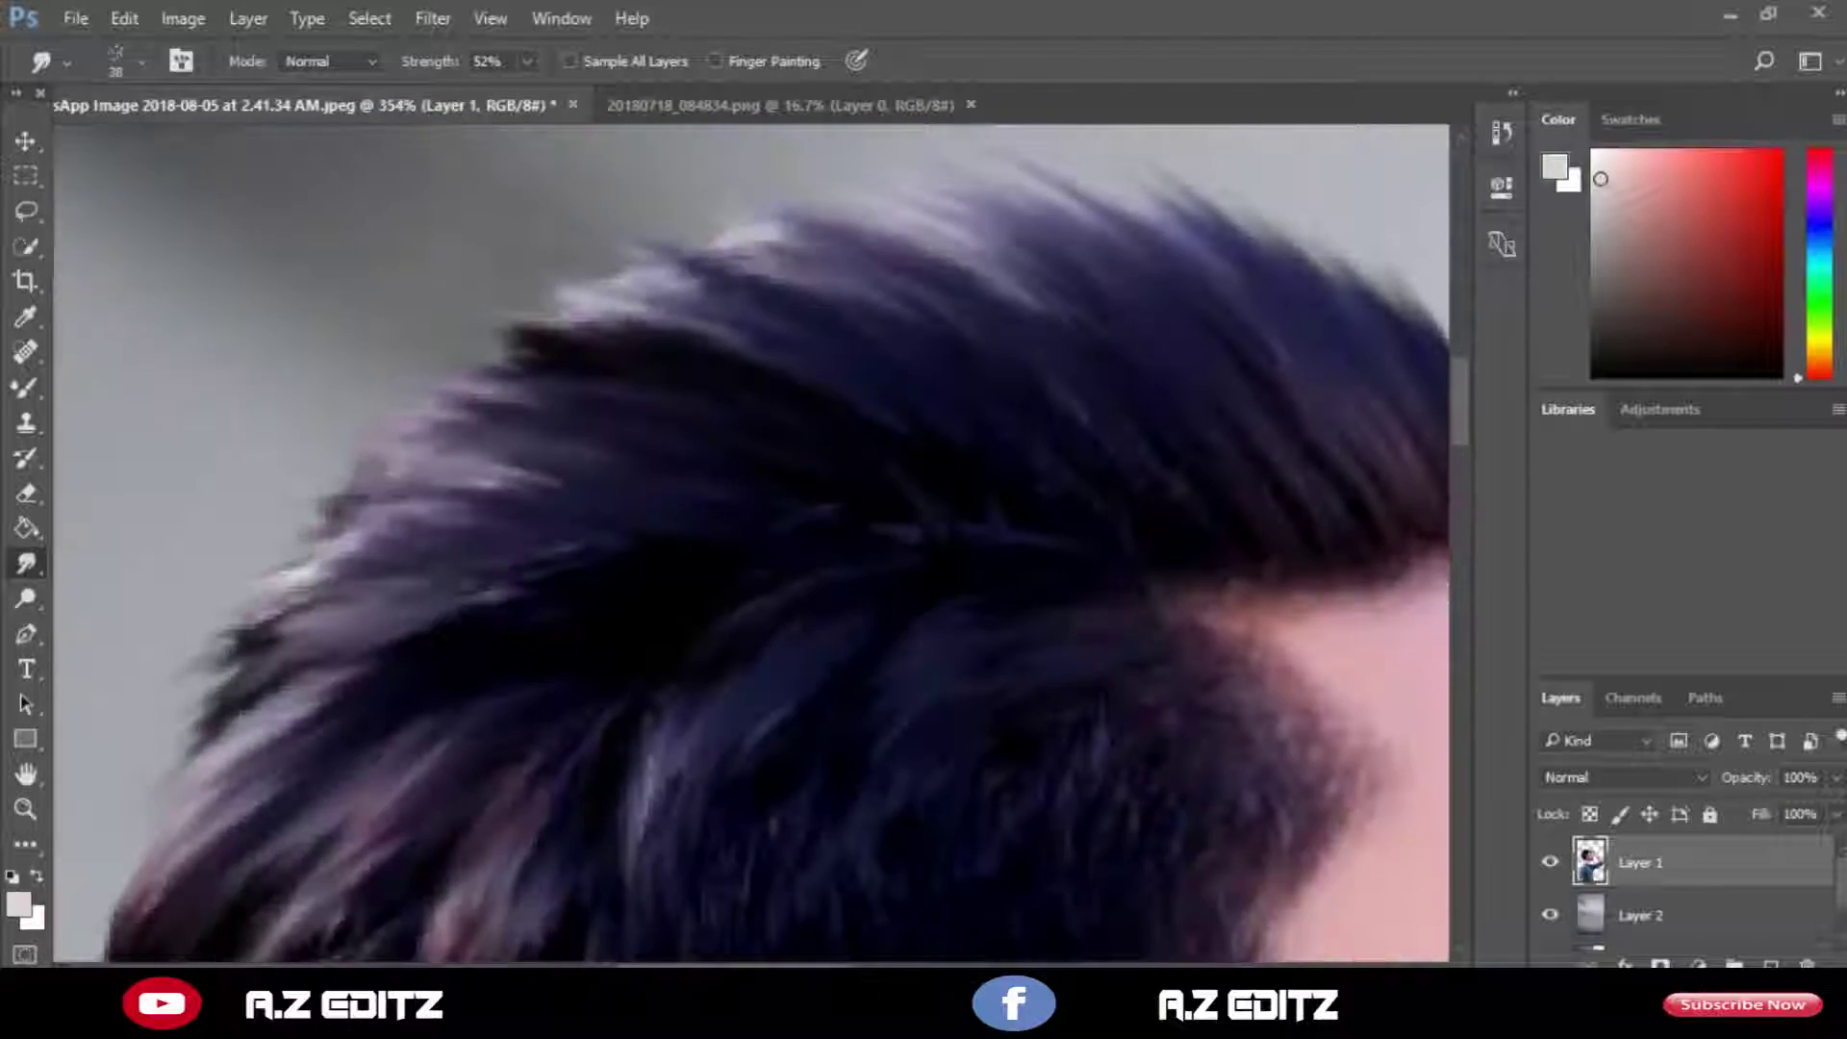
key("bracketleft")
key("bracketleft")
key("bracketleft")
scroll(750, 539, "down", 2)
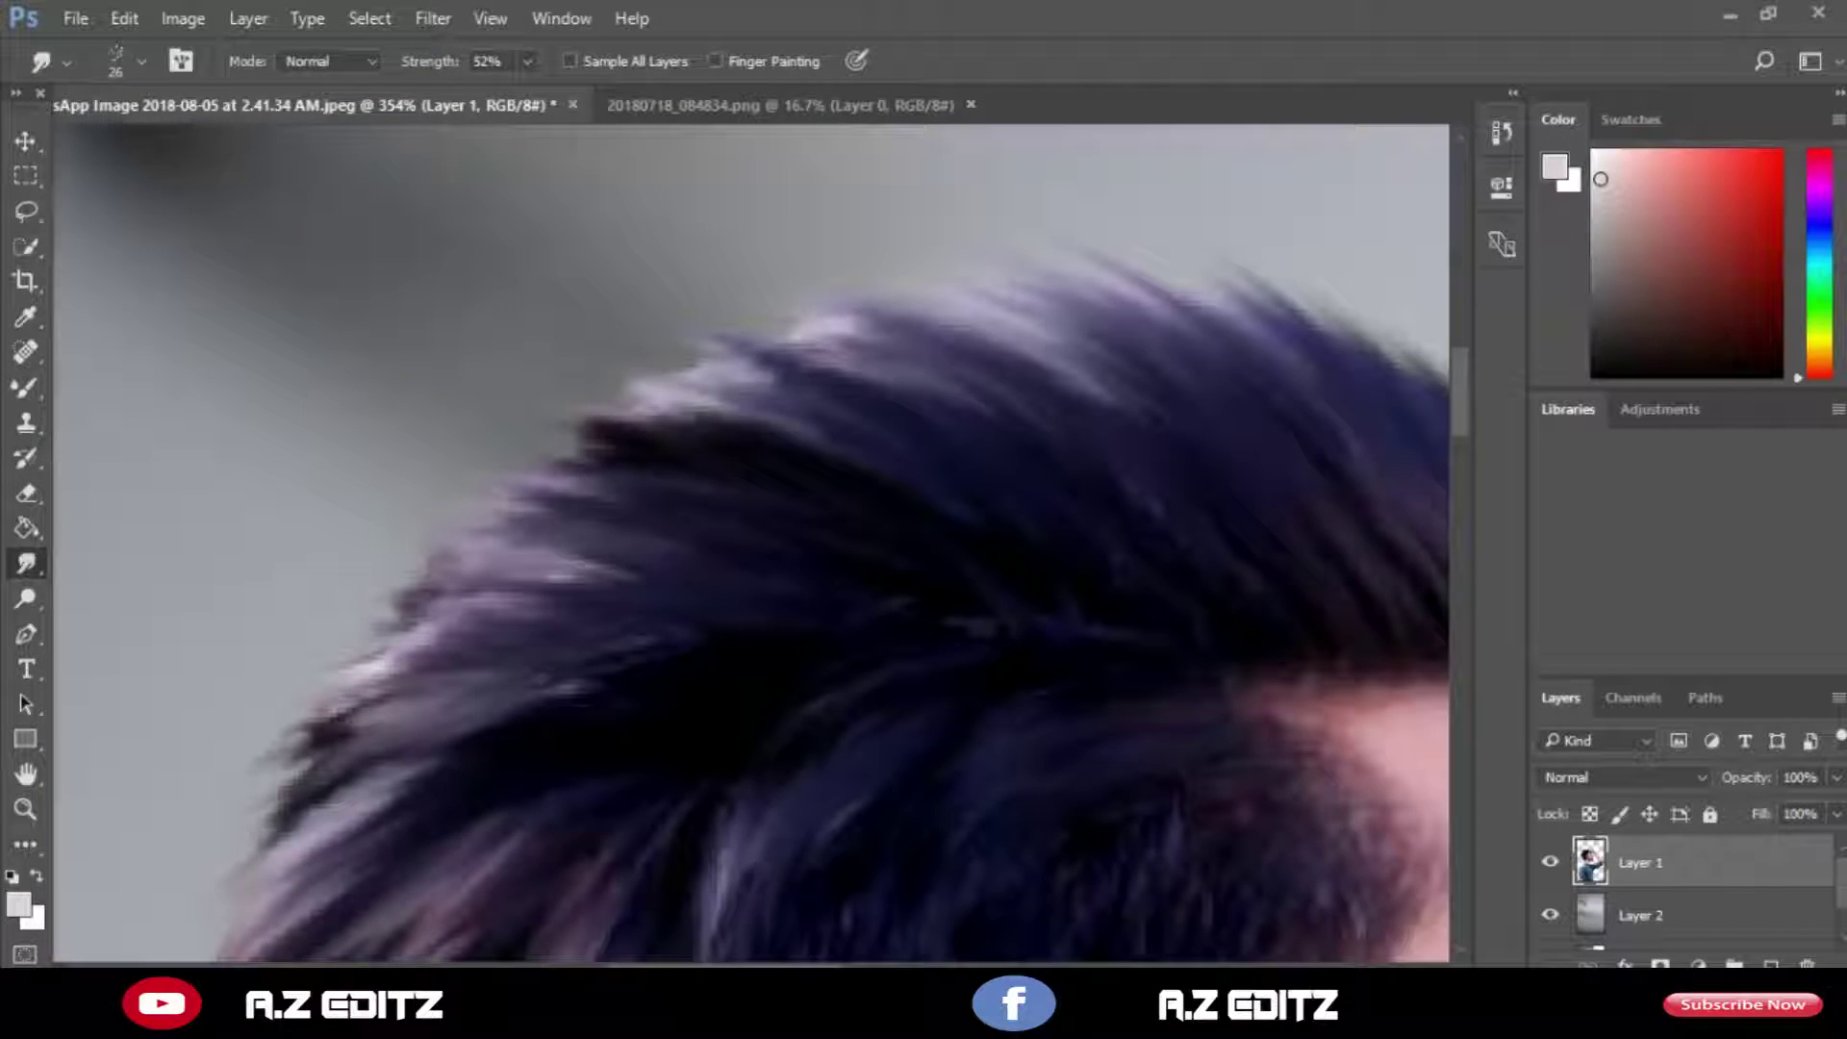
scroll(818, 390, "down", 6)
scroll(862, 524, "up", 3)
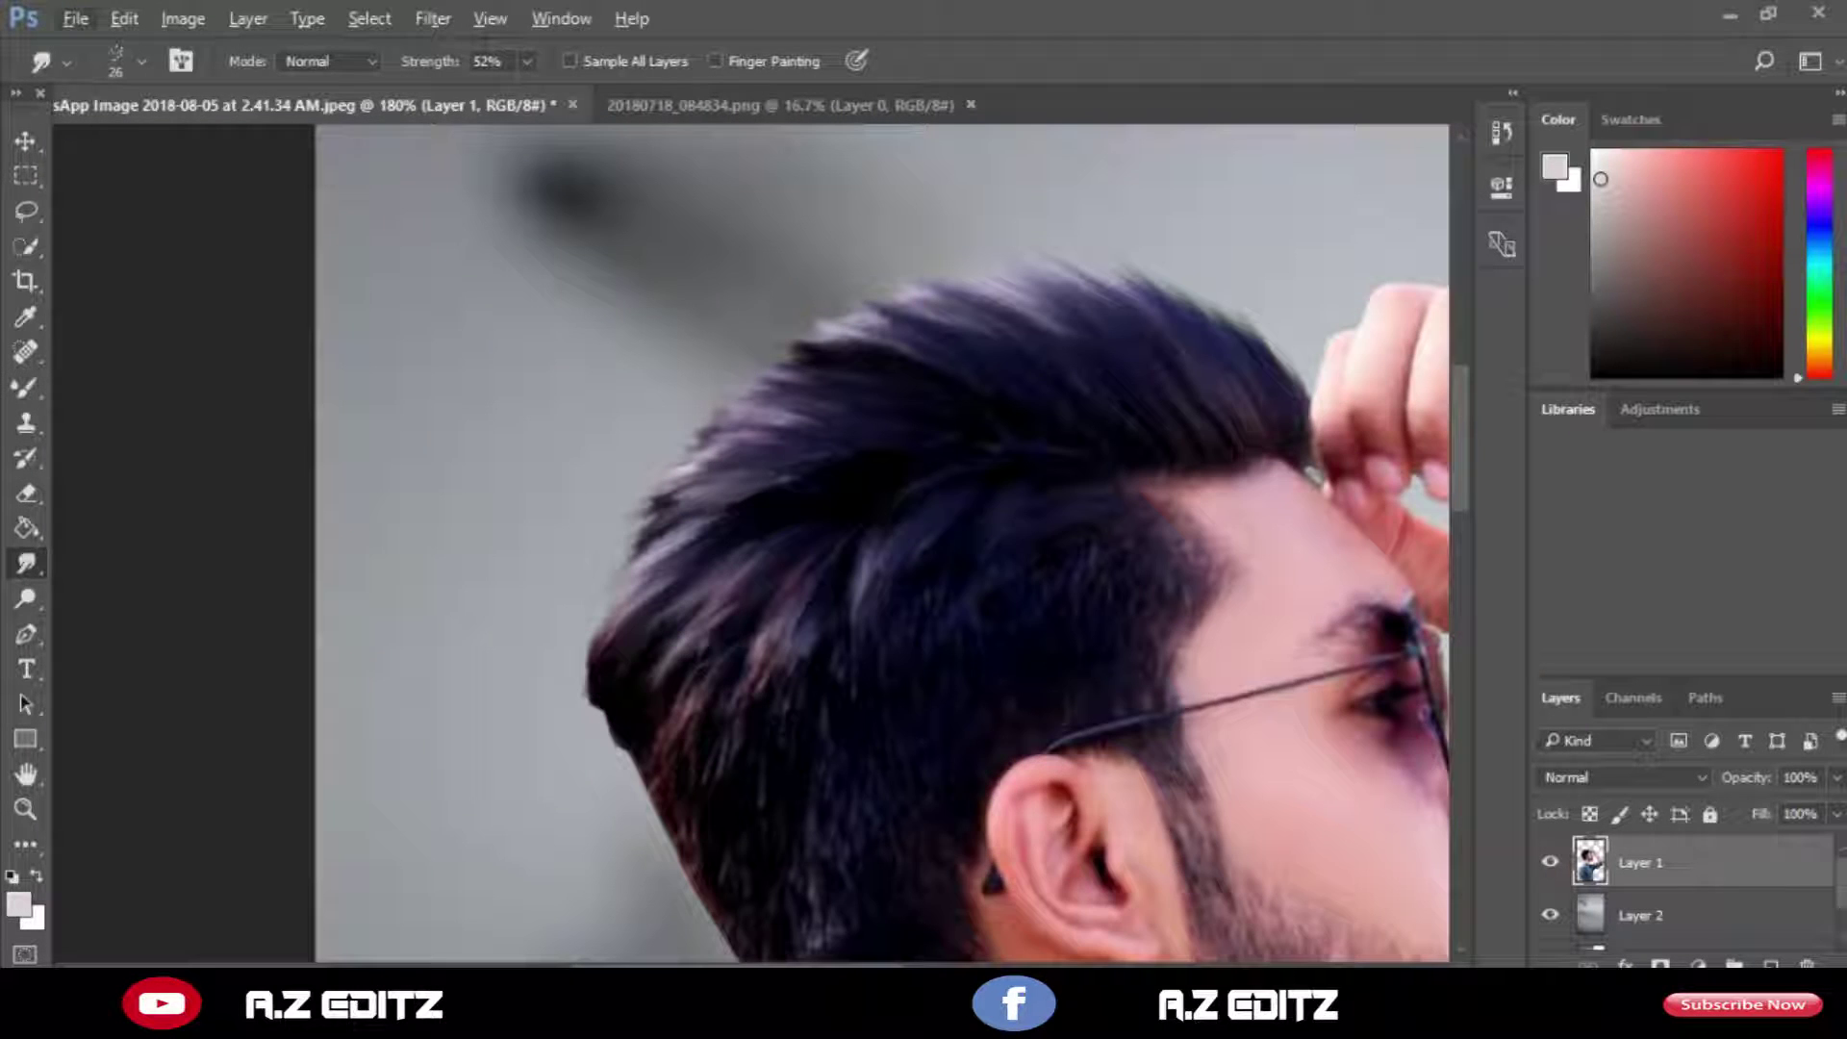
scroll(711, 553, "up", 5)
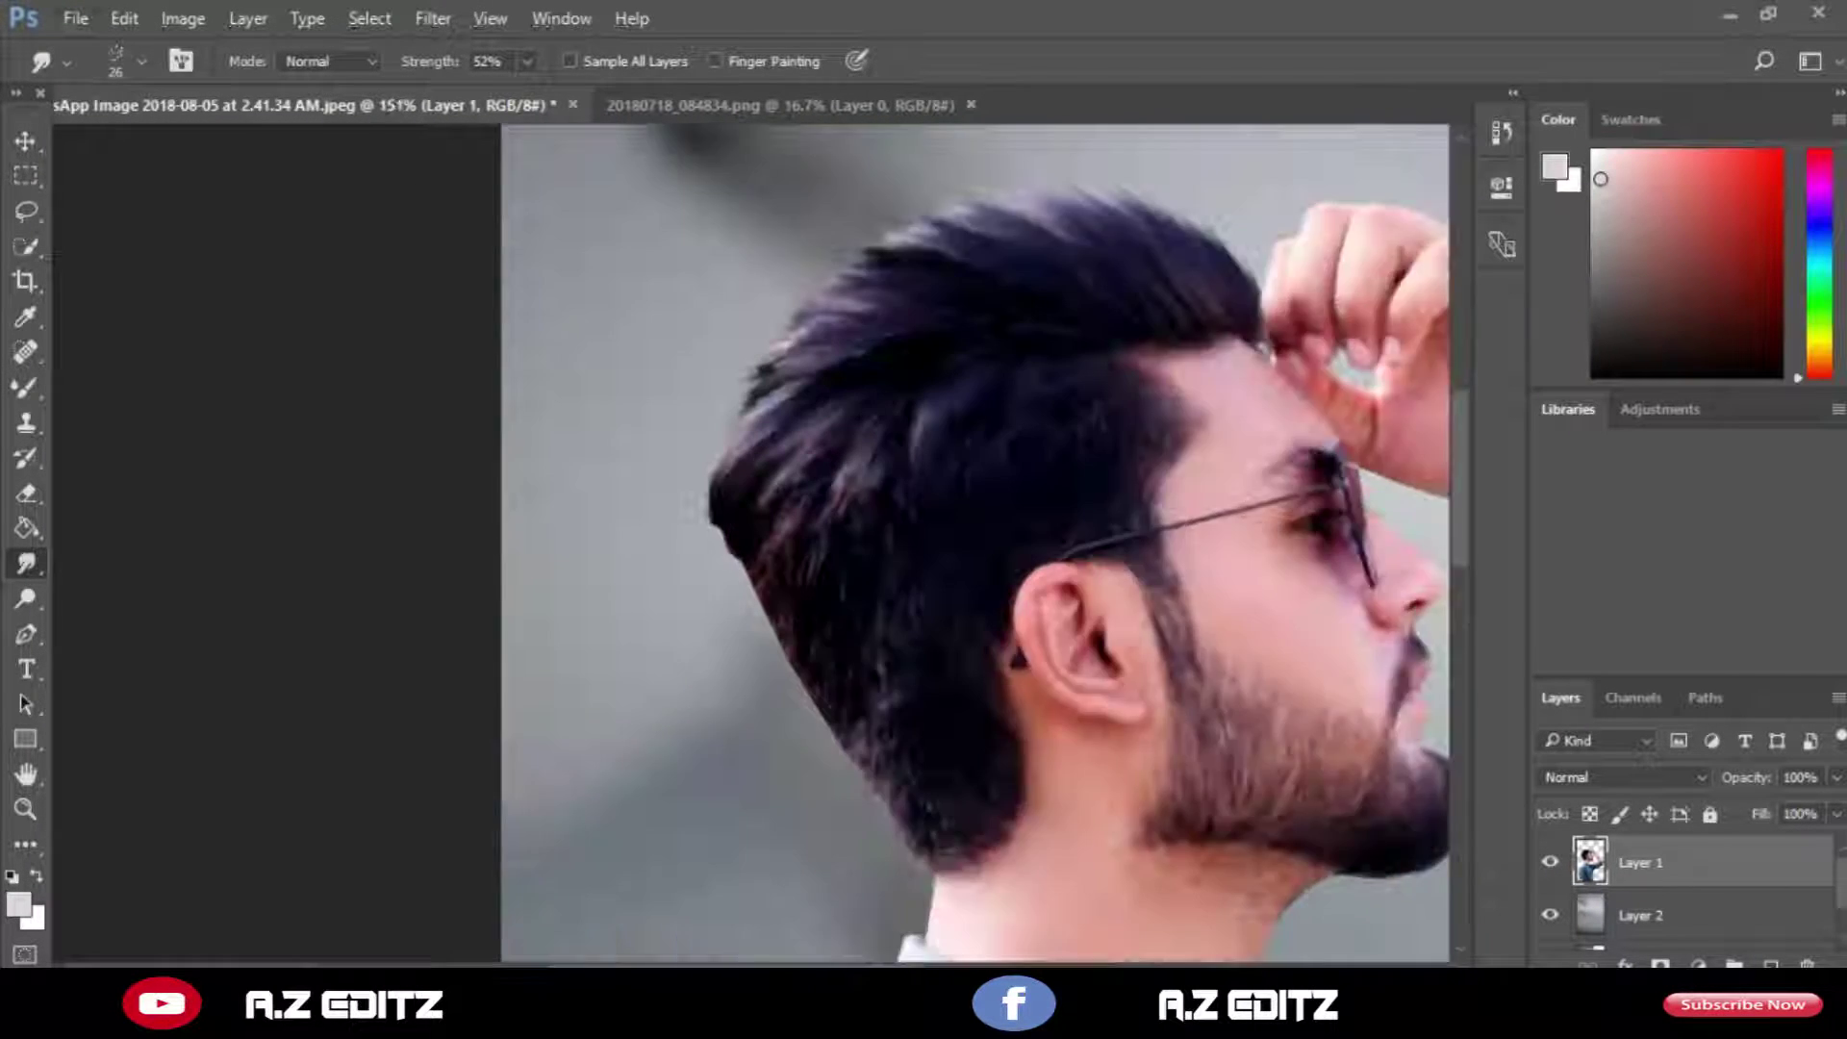
scroll(907, 546, "down", 6)
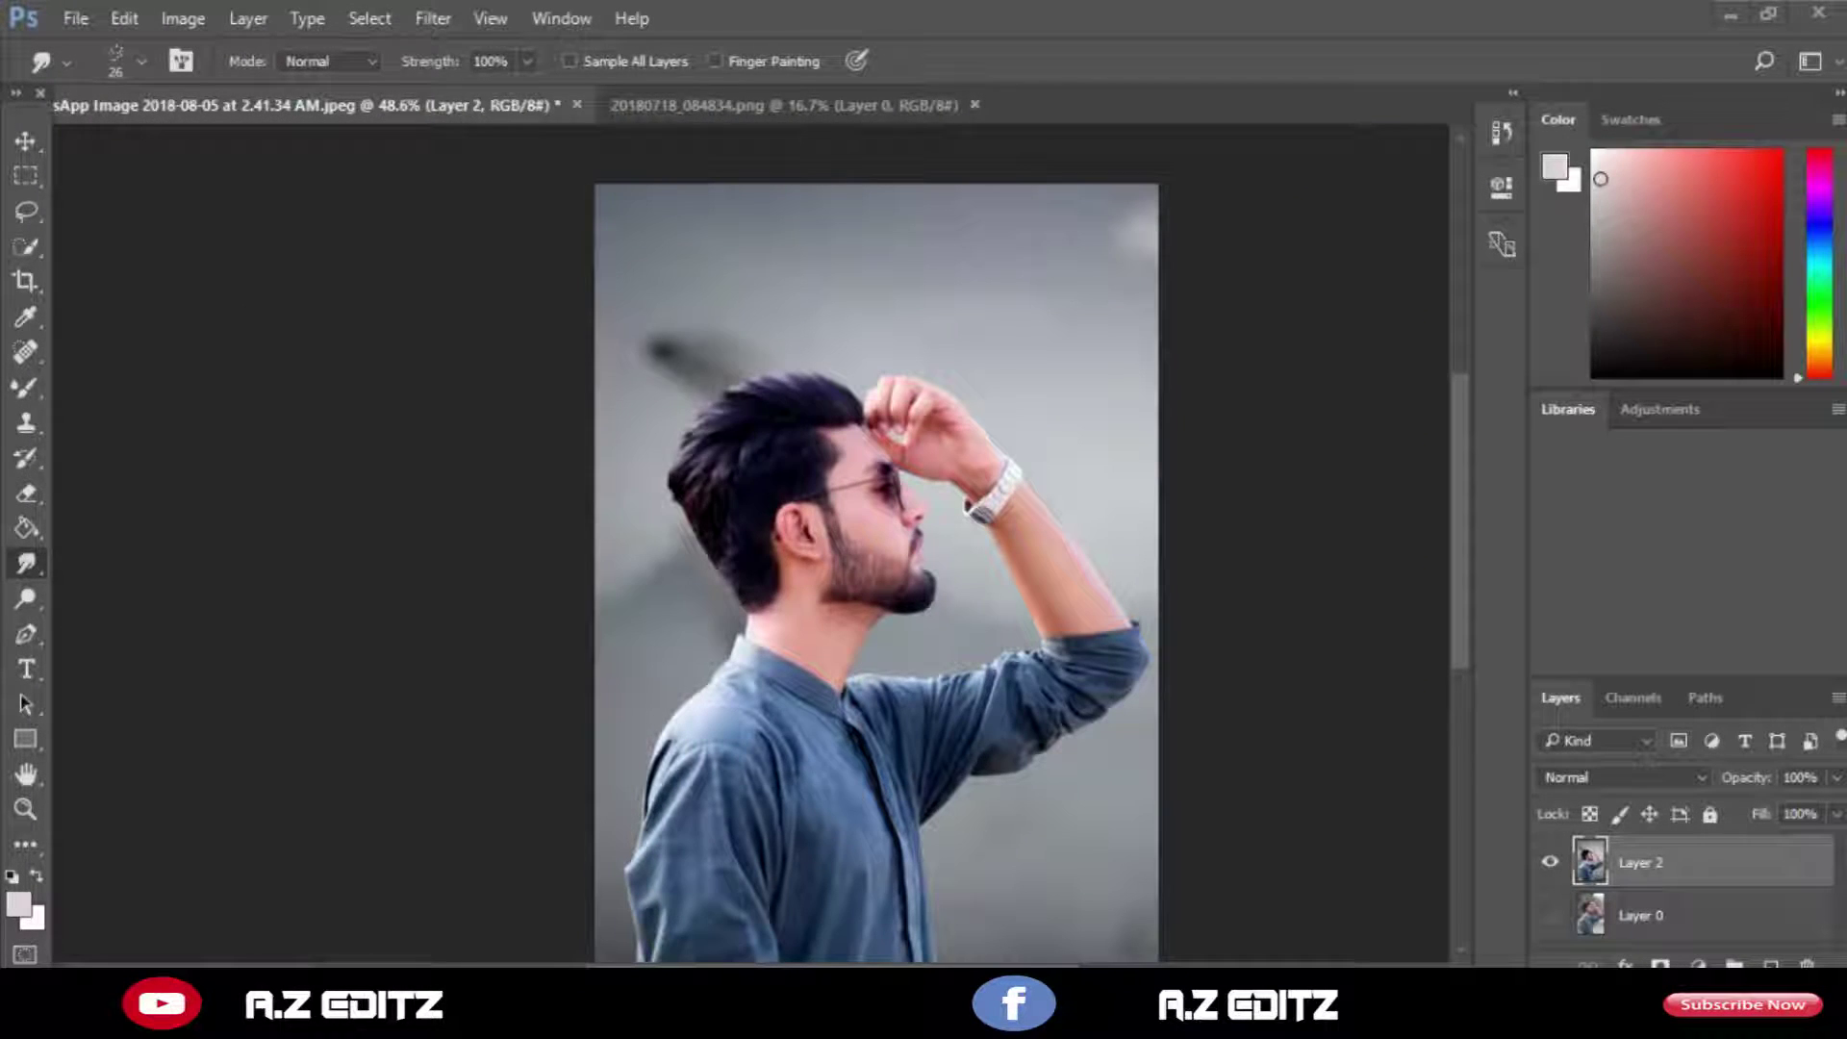
Apply the Classic Camera 3 preset of Analog Efex Pro 2 to the merged image.
key("alt+t")
mouse_move(596, 587)
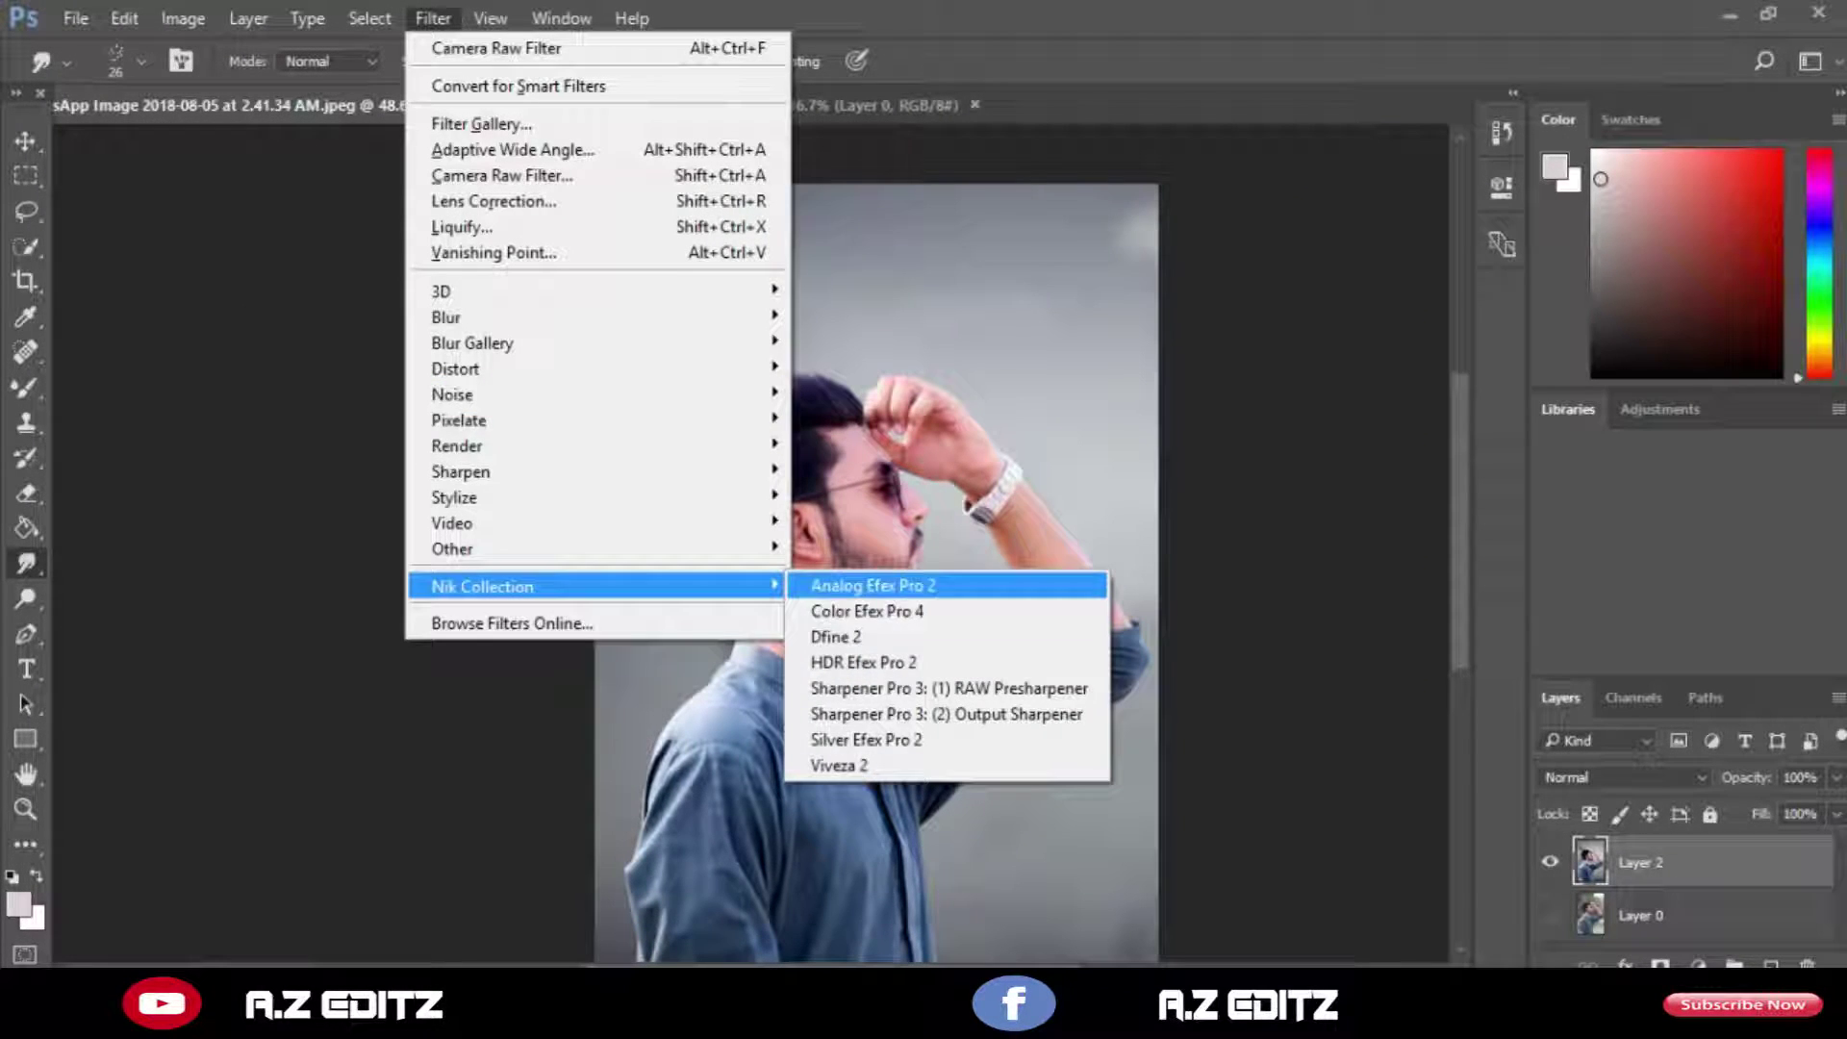
left_click(875, 586)
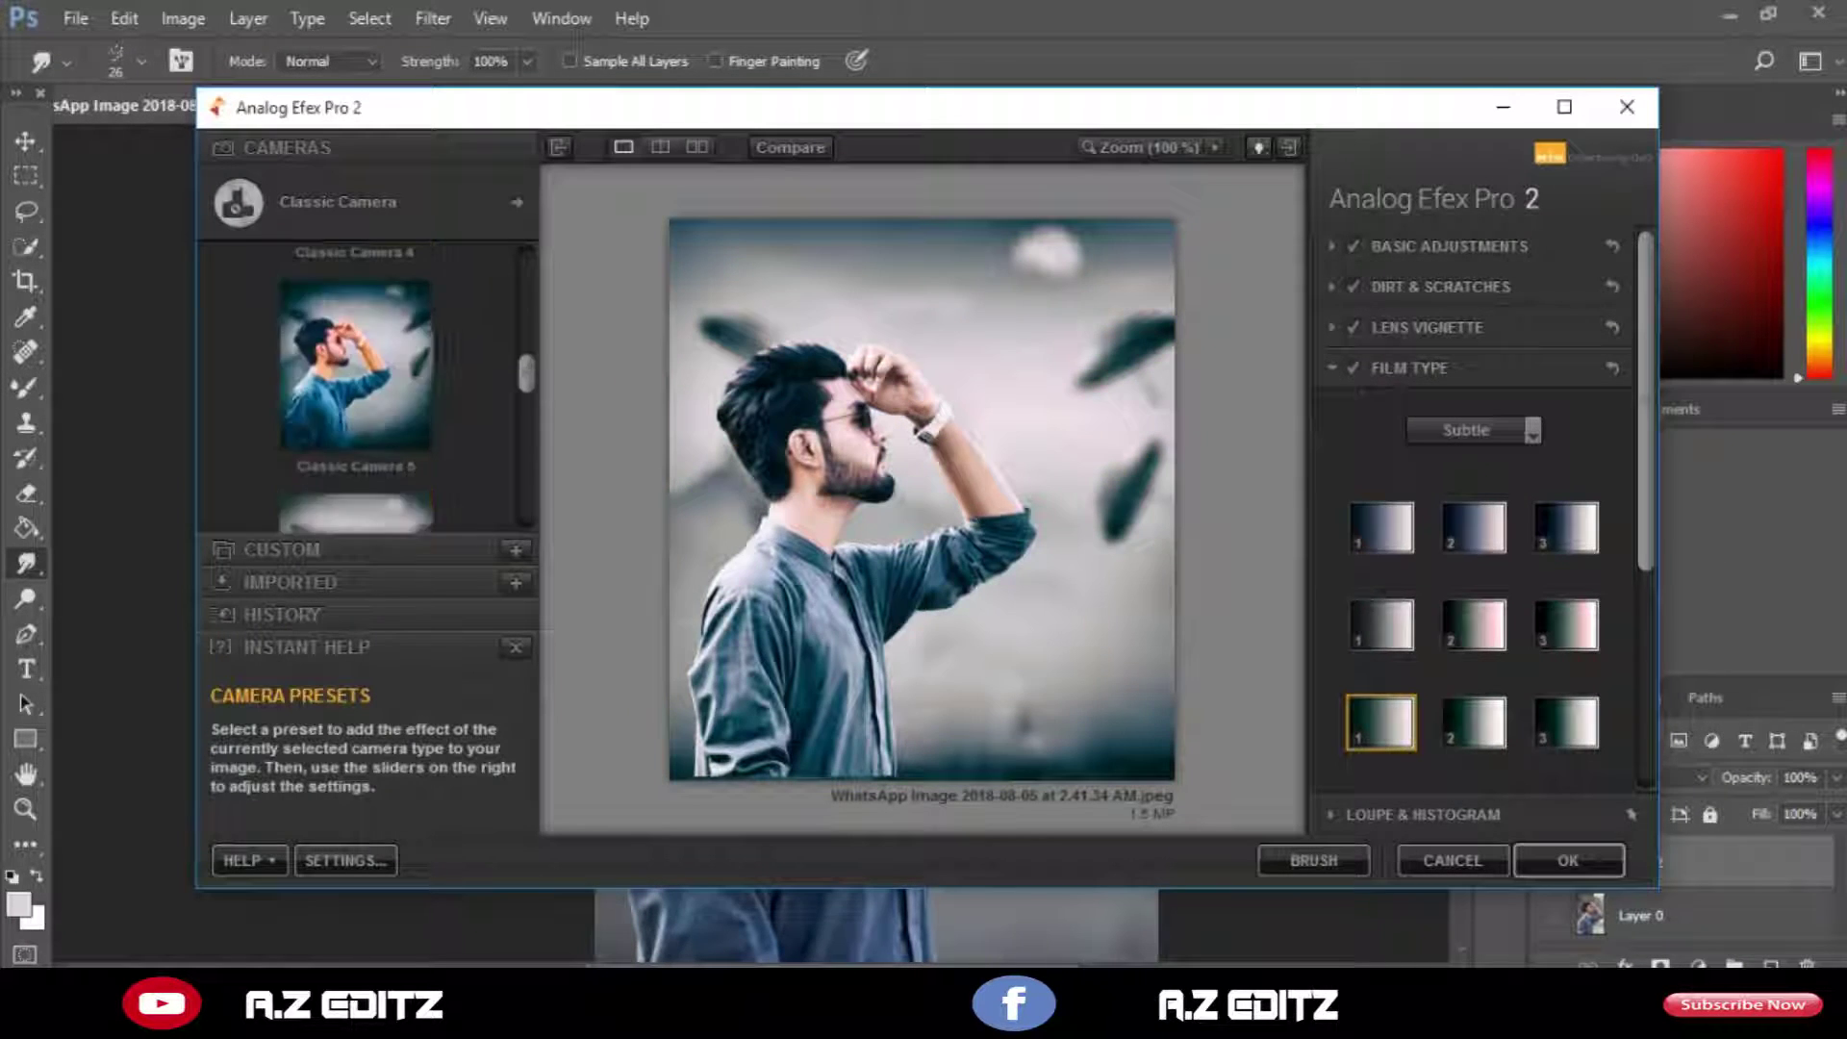
scroll(356, 385, "up", 6)
left_click(356, 332)
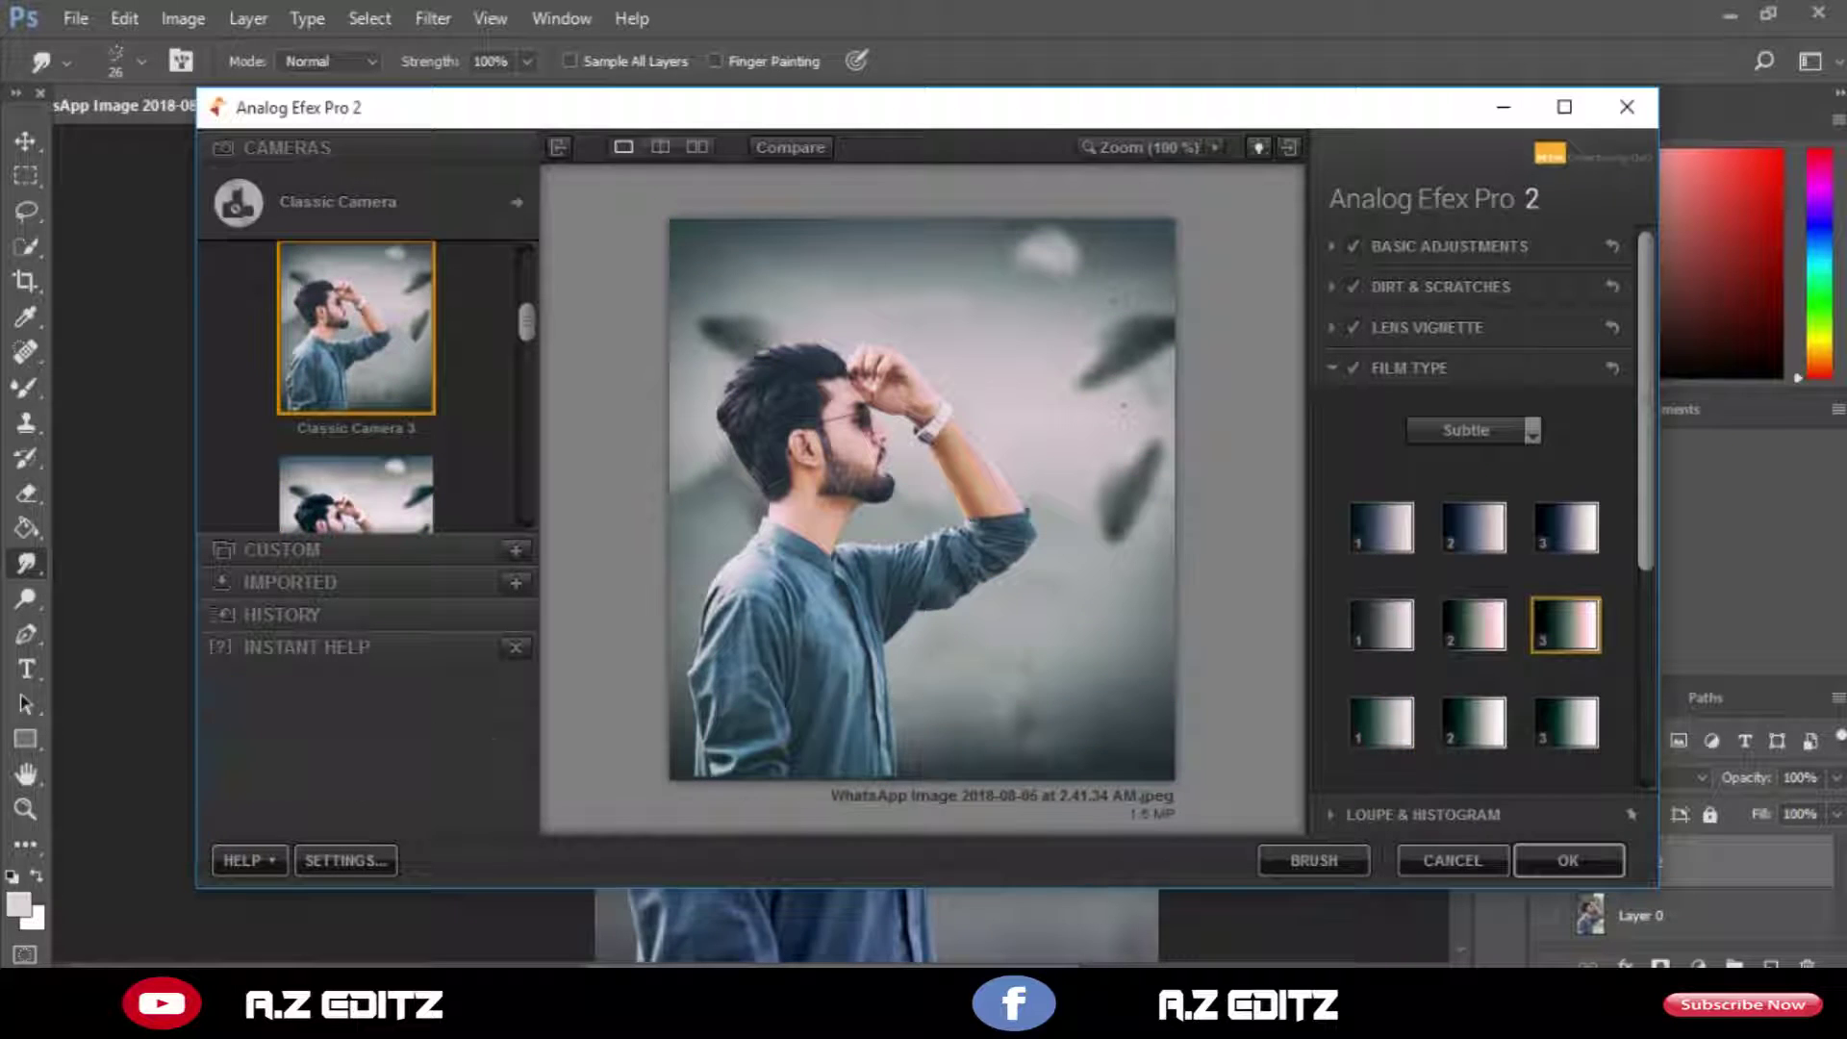
left_click(1568, 860)
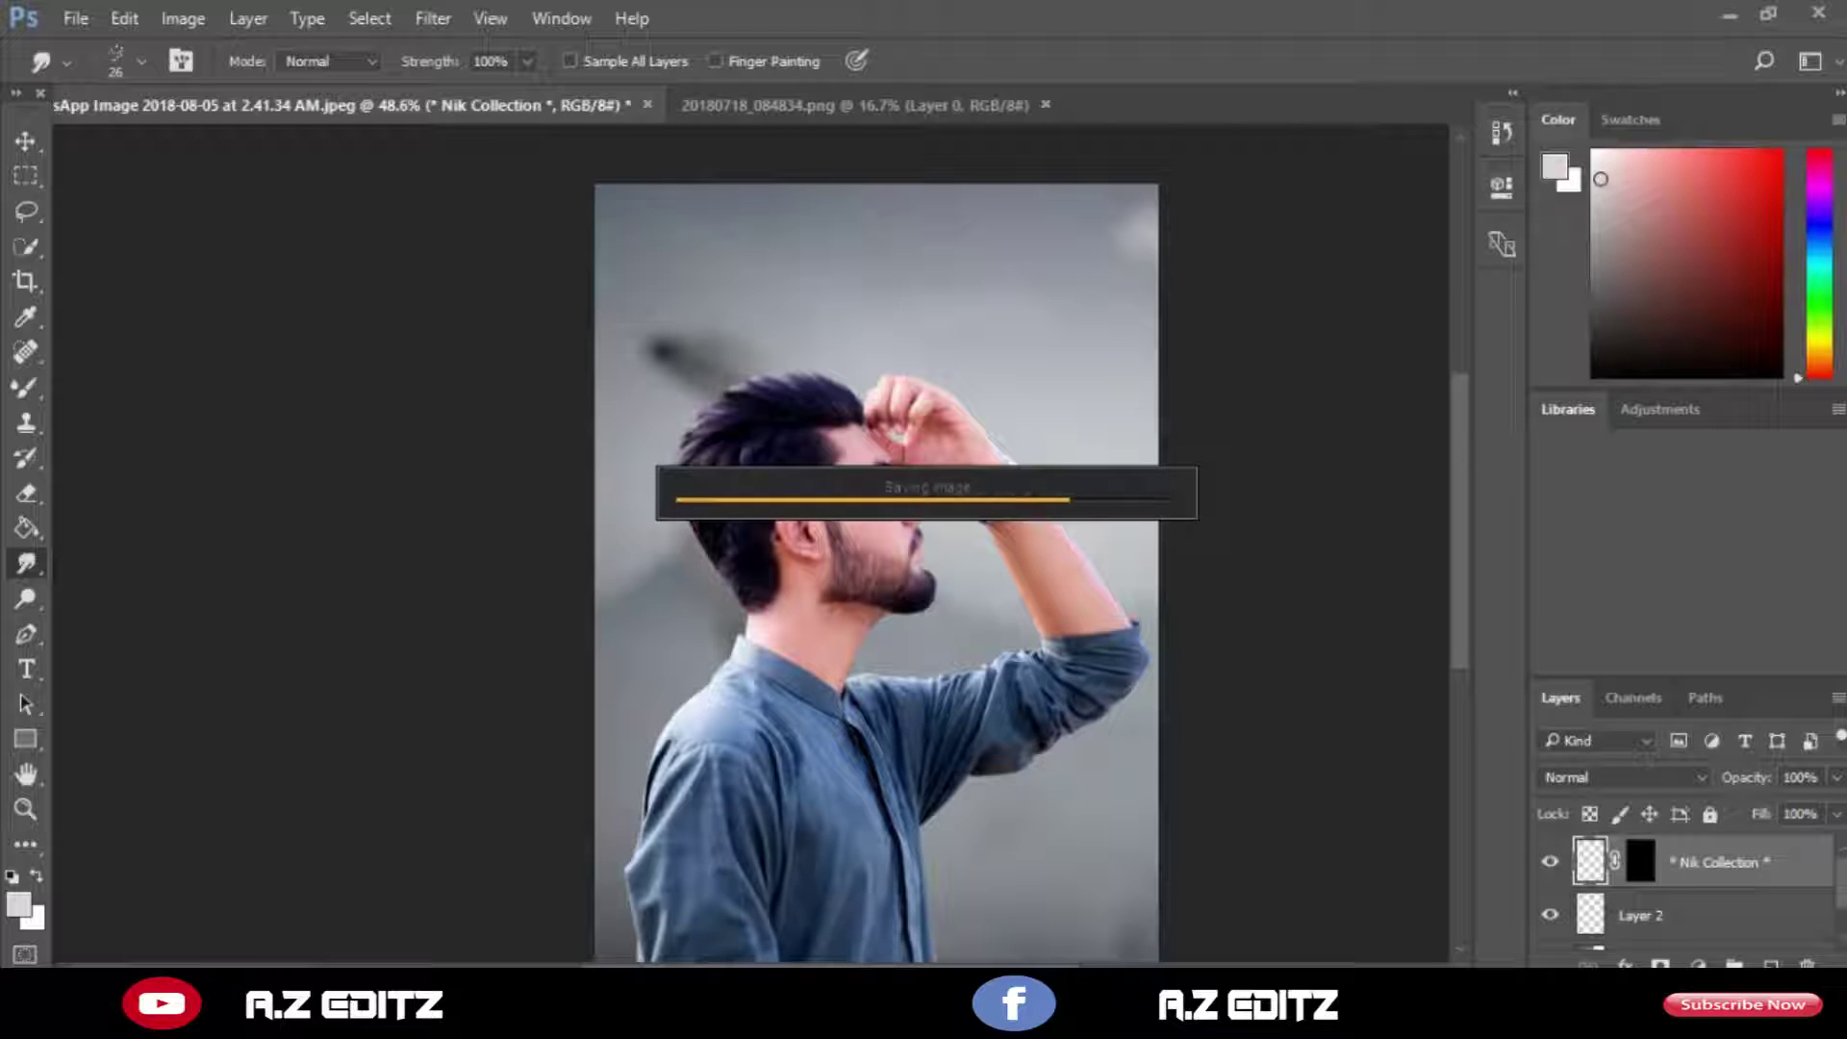
Lower the opacity of the Classic Camera 3 (AEP2) layer to 57%.
scroll(881, 567, "down", 2)
scroll(880, 568, "up", 3)
scroll(880, 568, "down", 4)
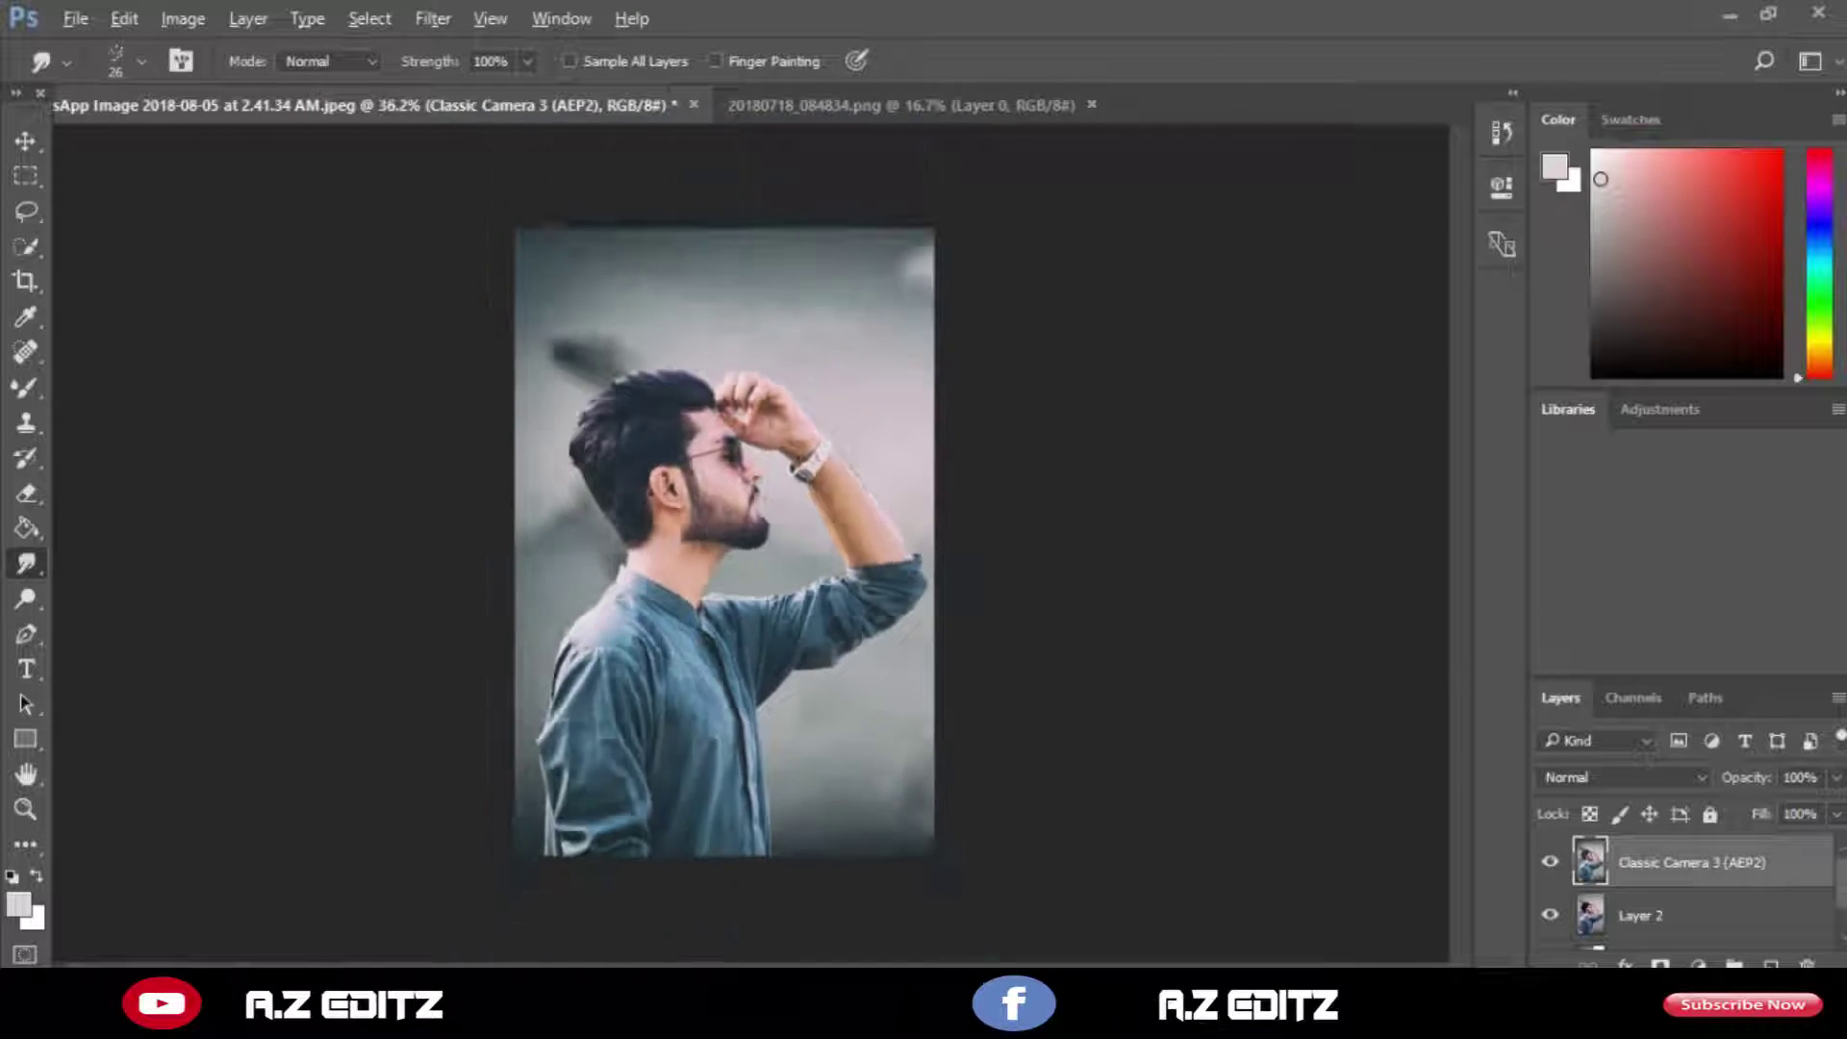
scroll(881, 567, "up", 2)
left_click(1836, 777)
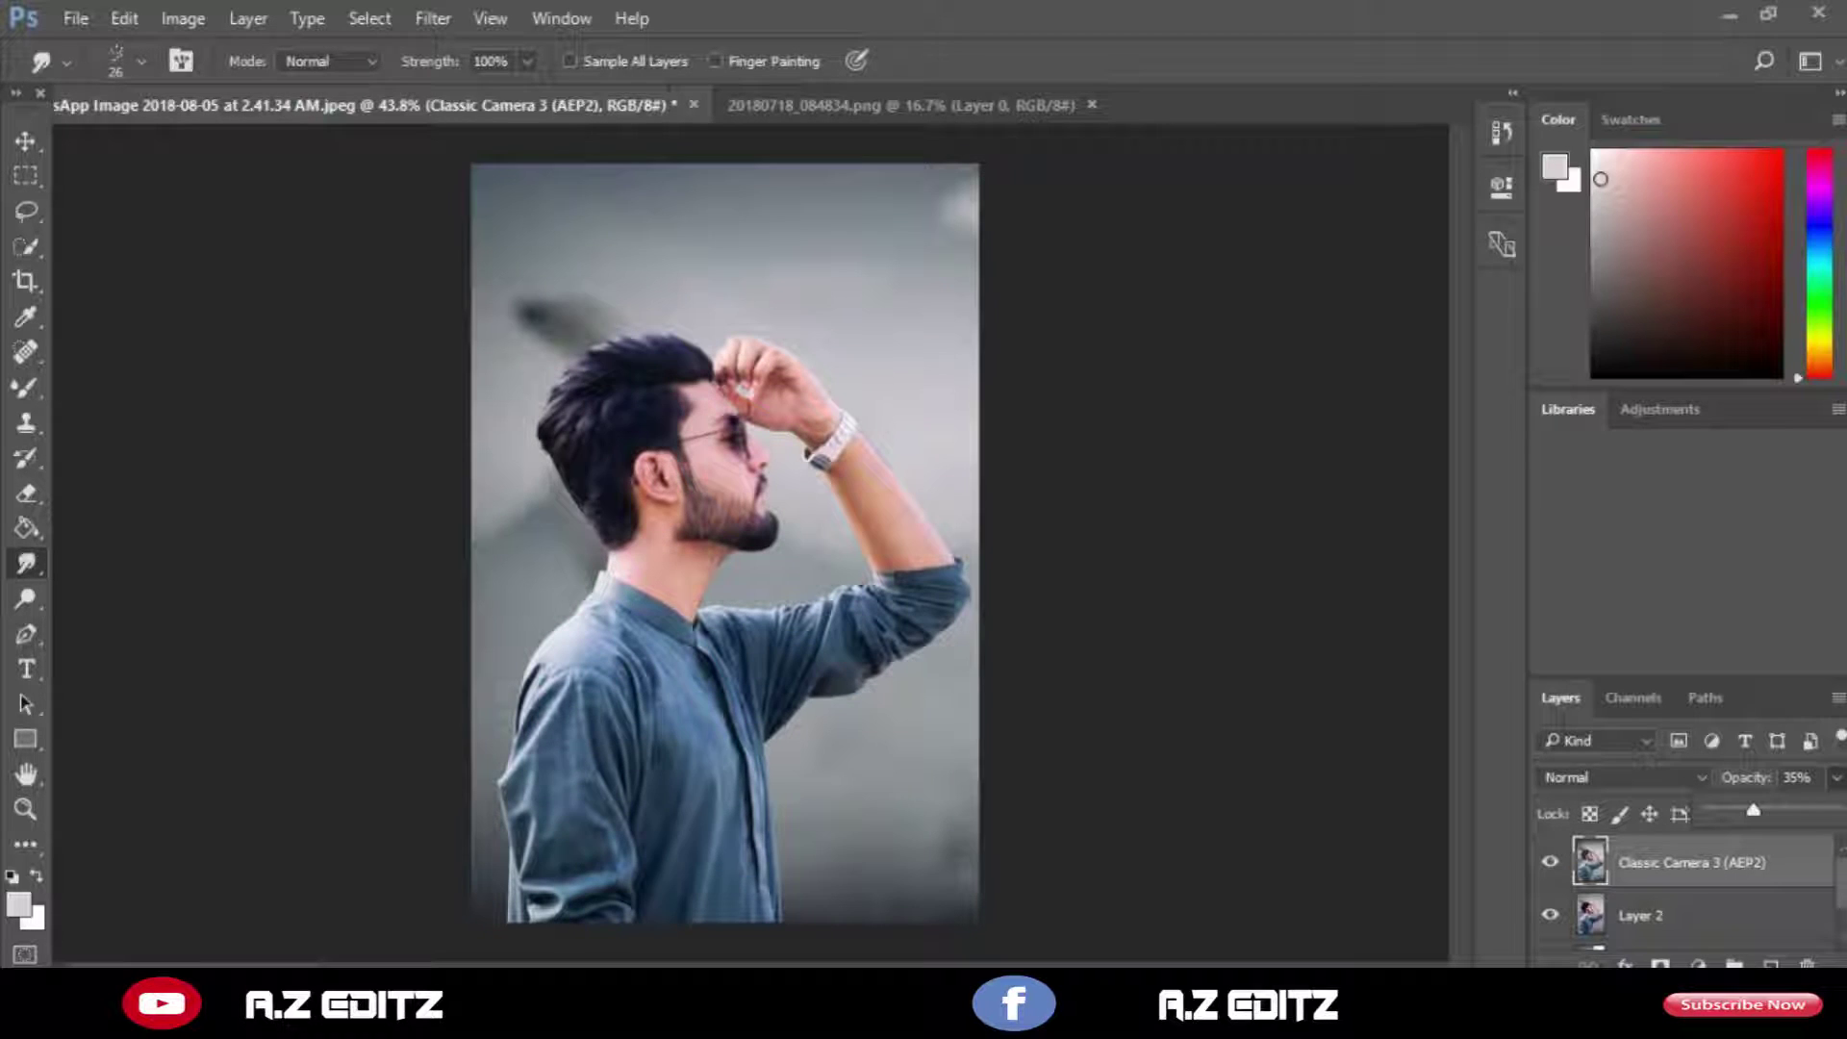
left_click_drag(1796, 810, 1780, 809)
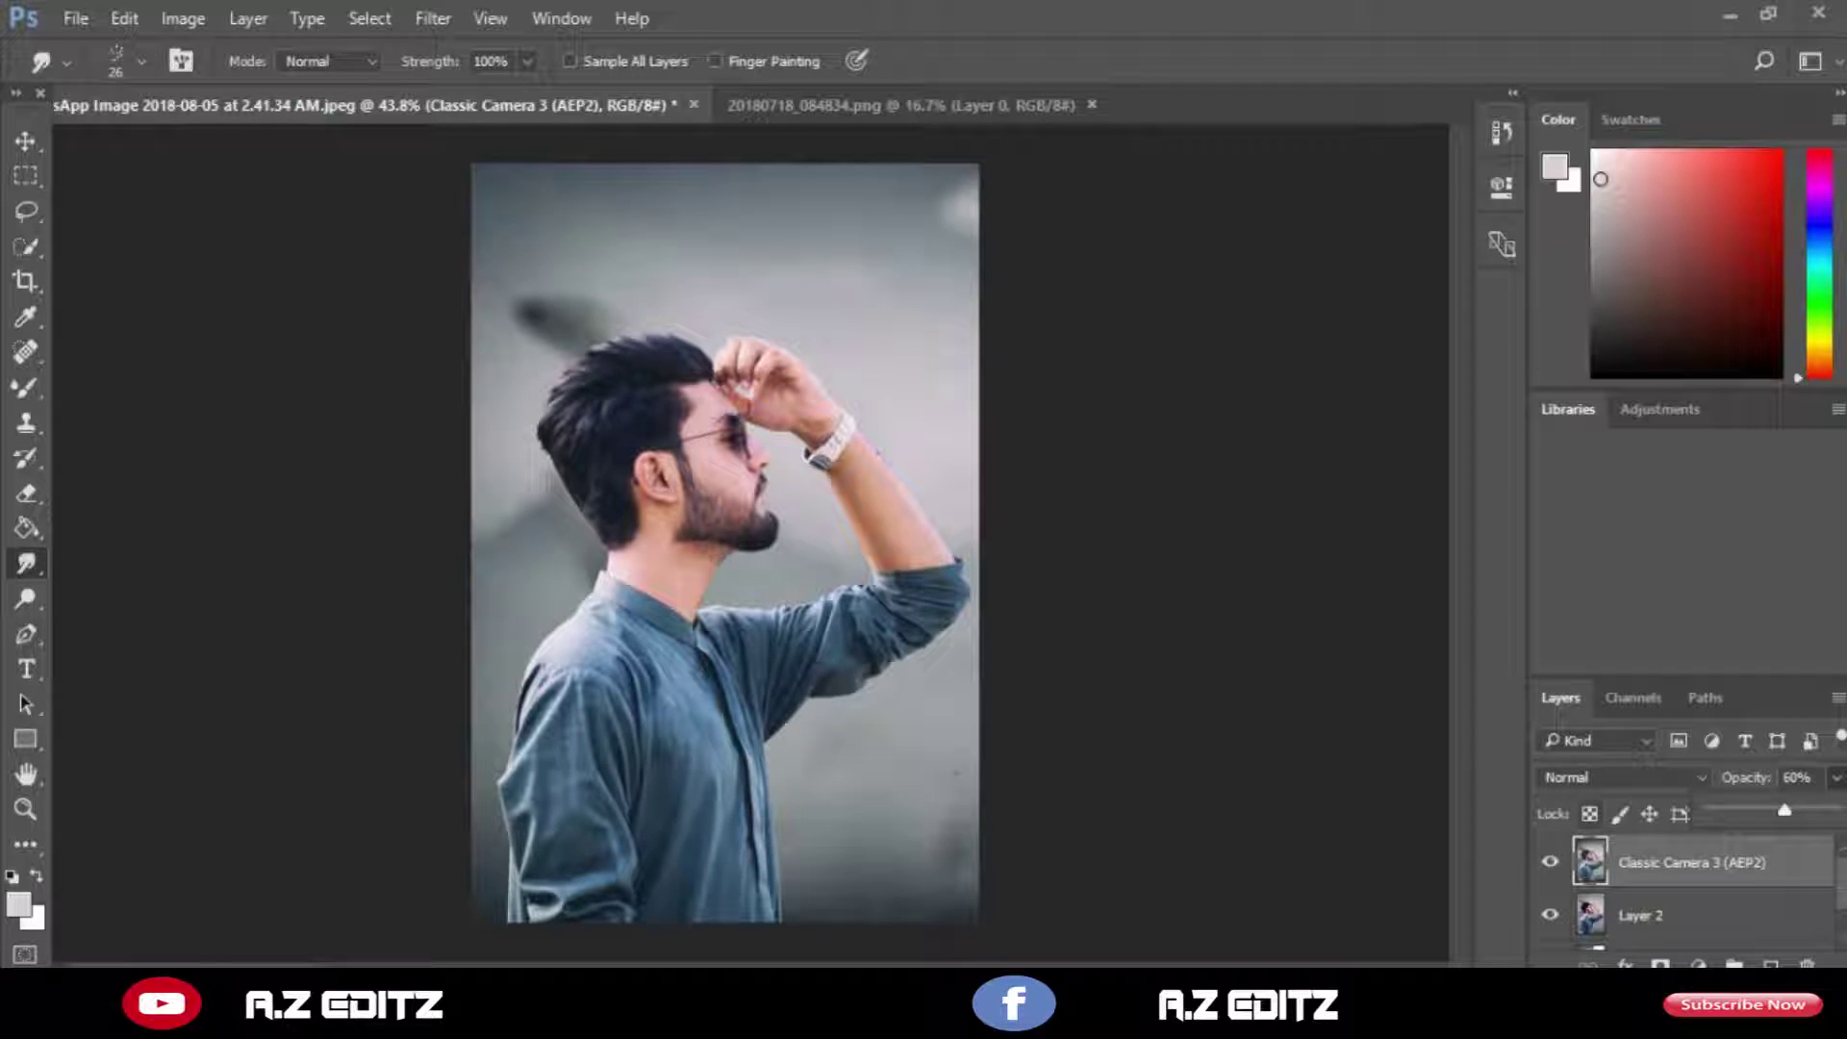
scroll(731, 452, "up", 6)
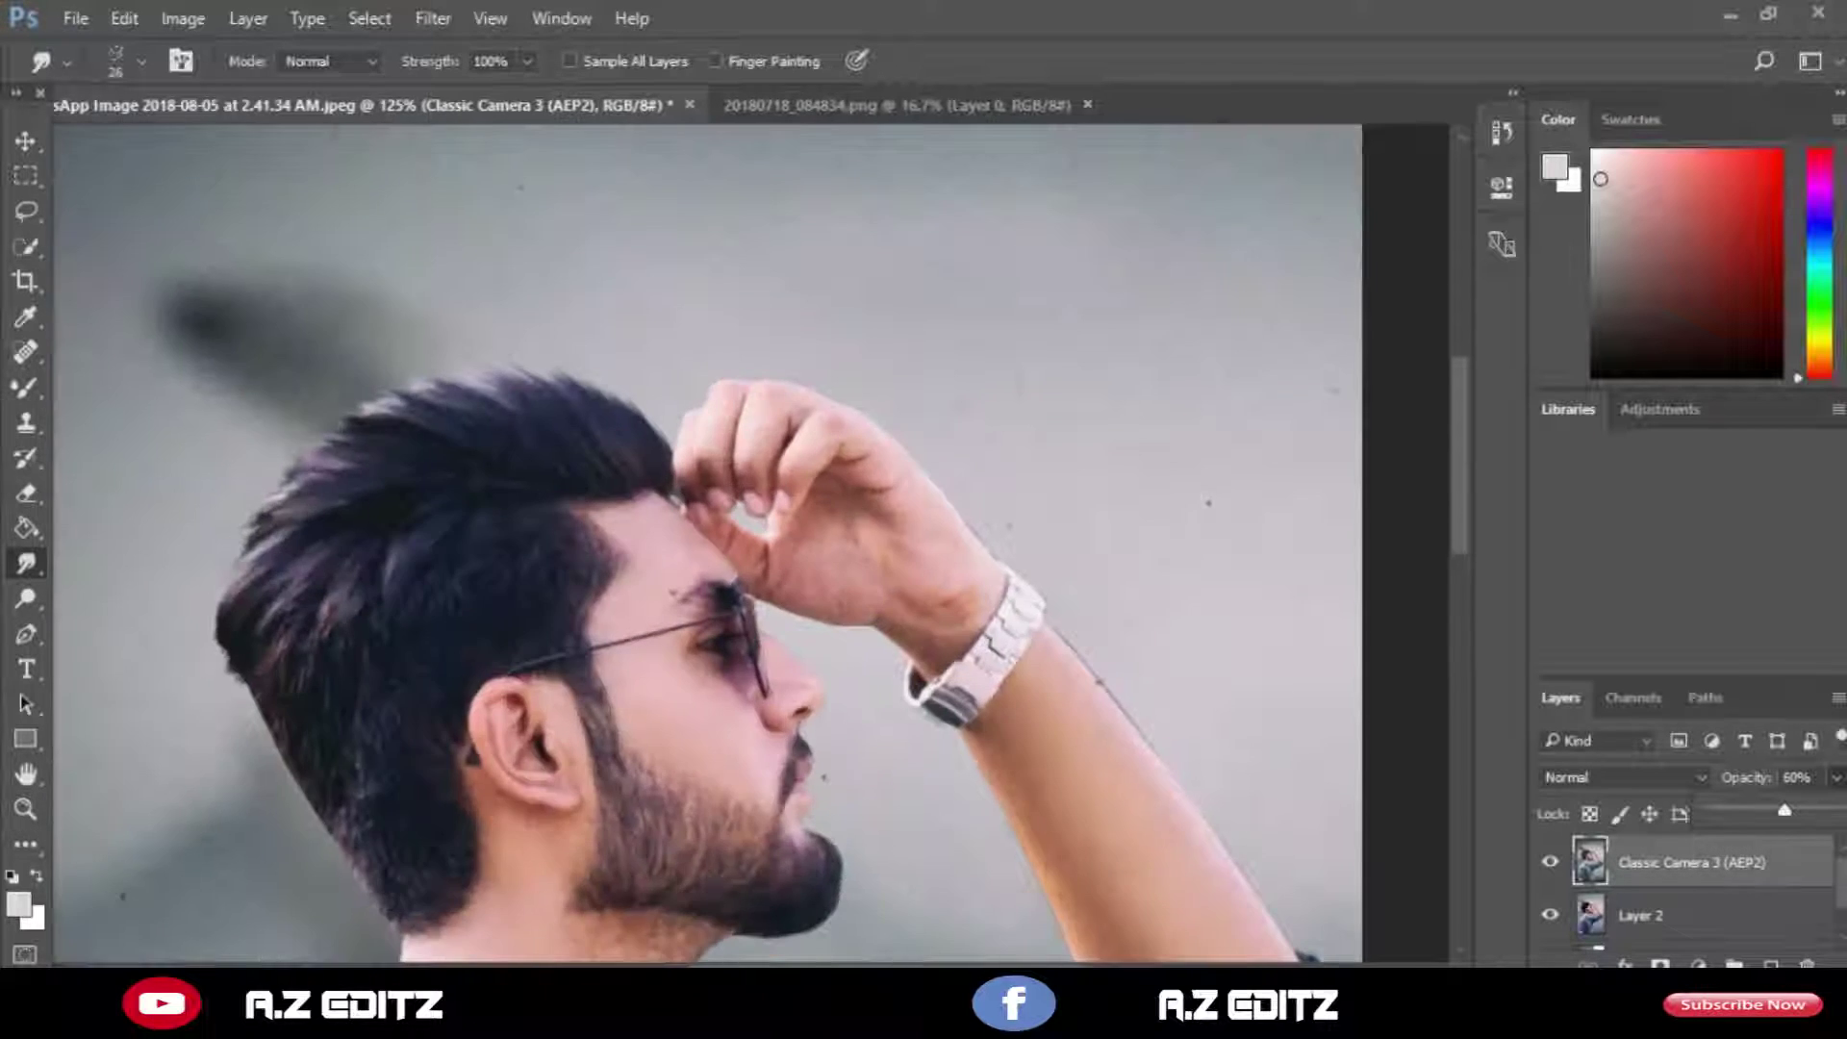
scroll(731, 539, "down", 2)
mouse_move(1784, 810)
left_mouse_down()
mouse_move(1713, 810)
mouse_move(1780, 810)
left_mouse_up()
scroll(732, 539, "down", 2)
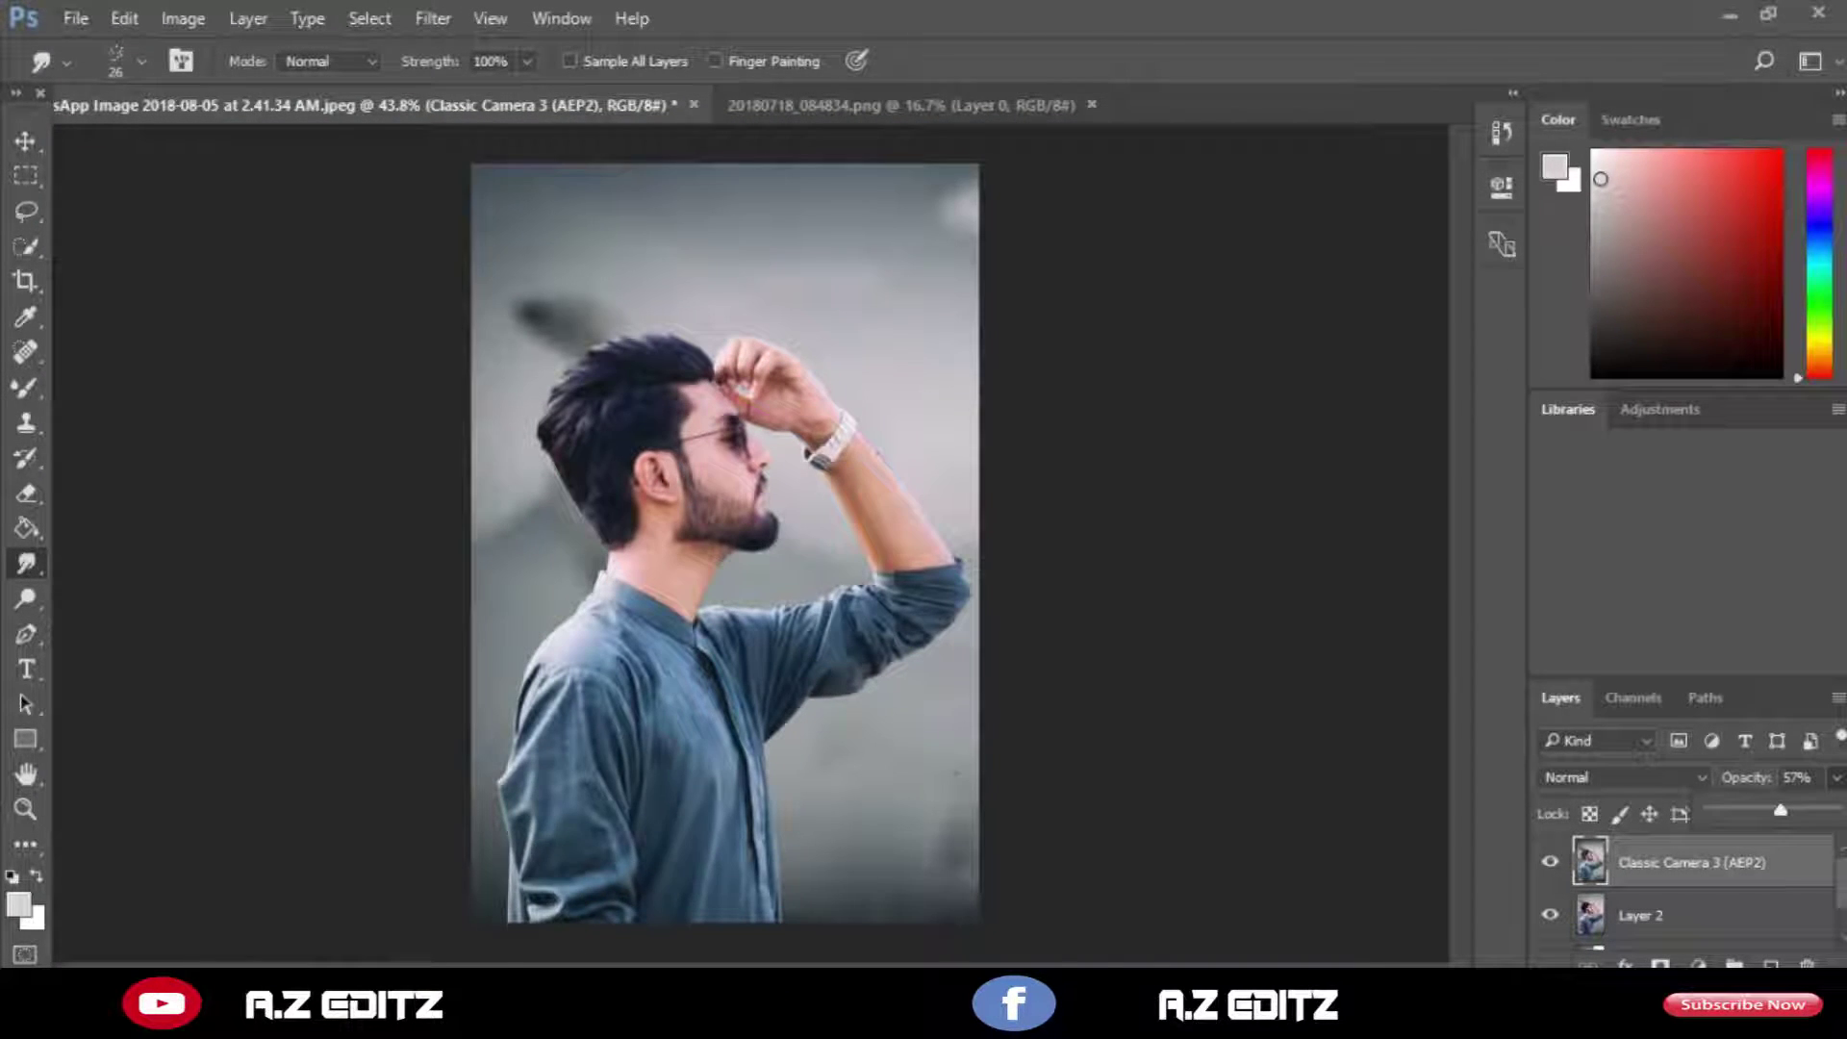
scroll(725, 544, "up", 2)
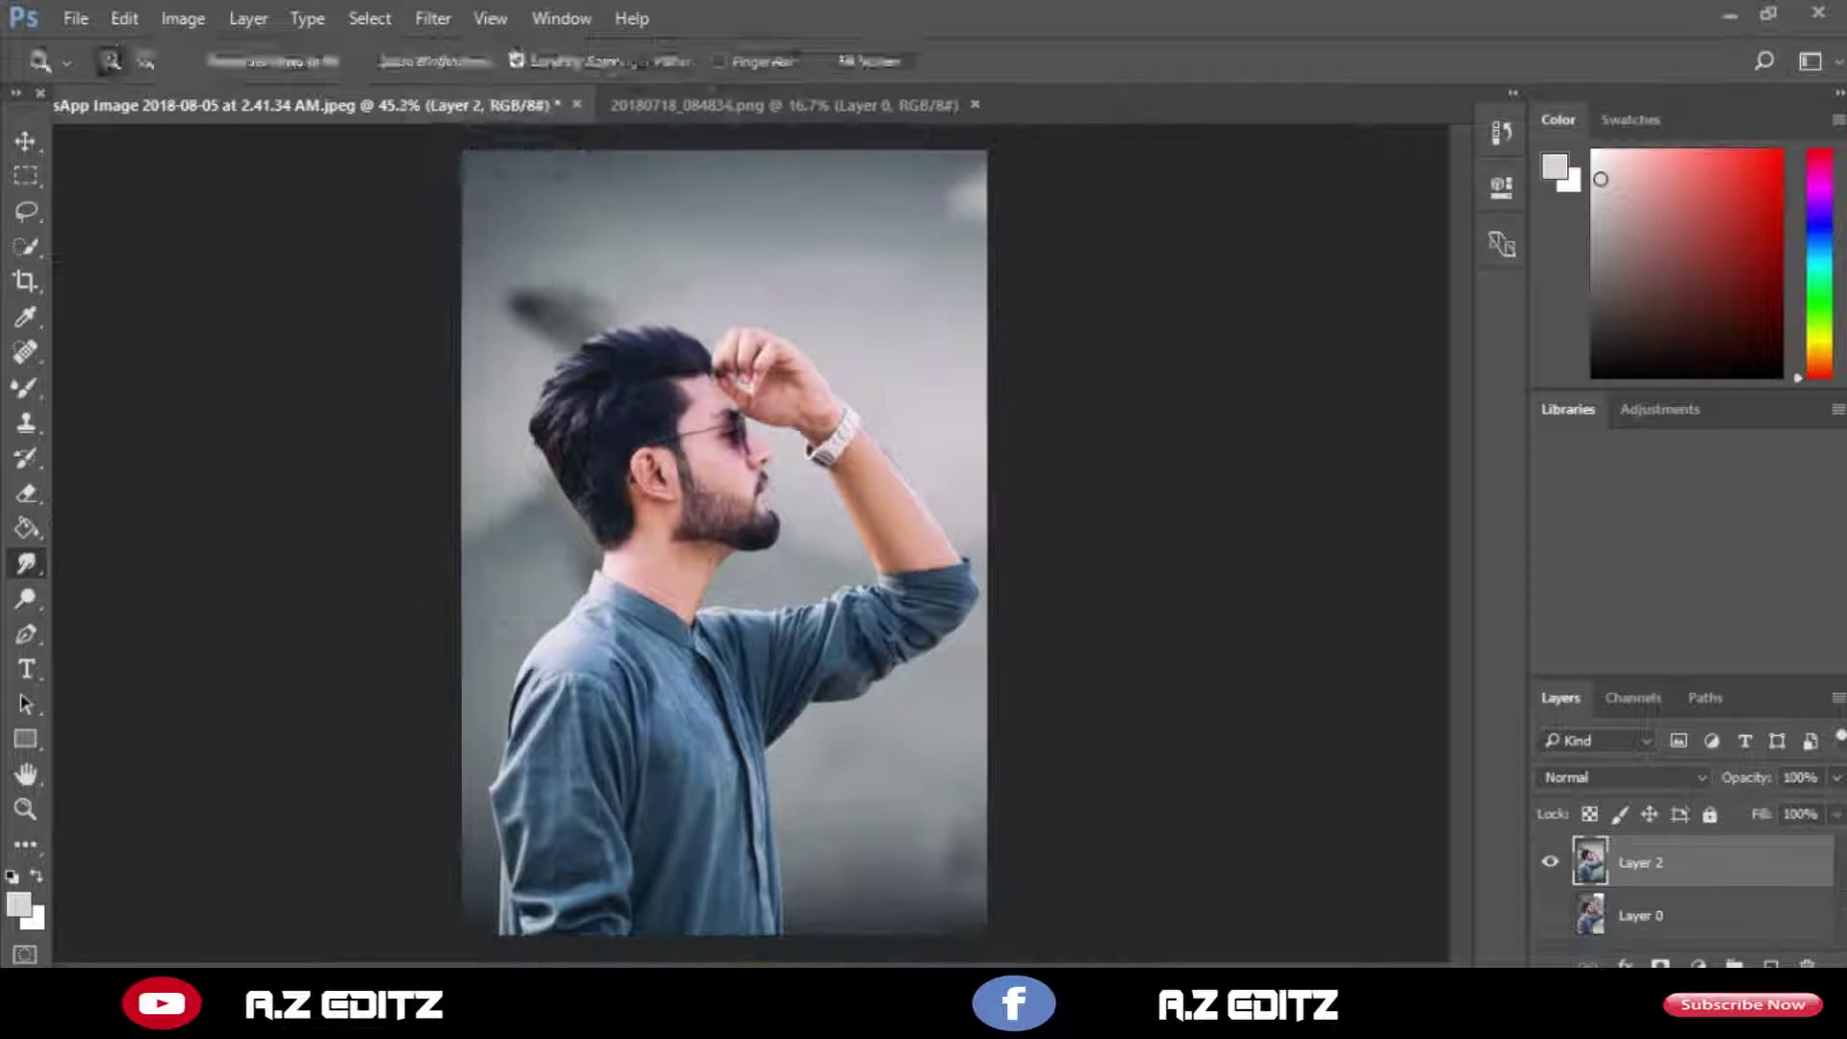
Apply Color Efex Pro 4's Detail Extractor to the image at 19%, with contrast 6% and saturation 6%.
left_click(432, 19)
mouse_move(596, 586)
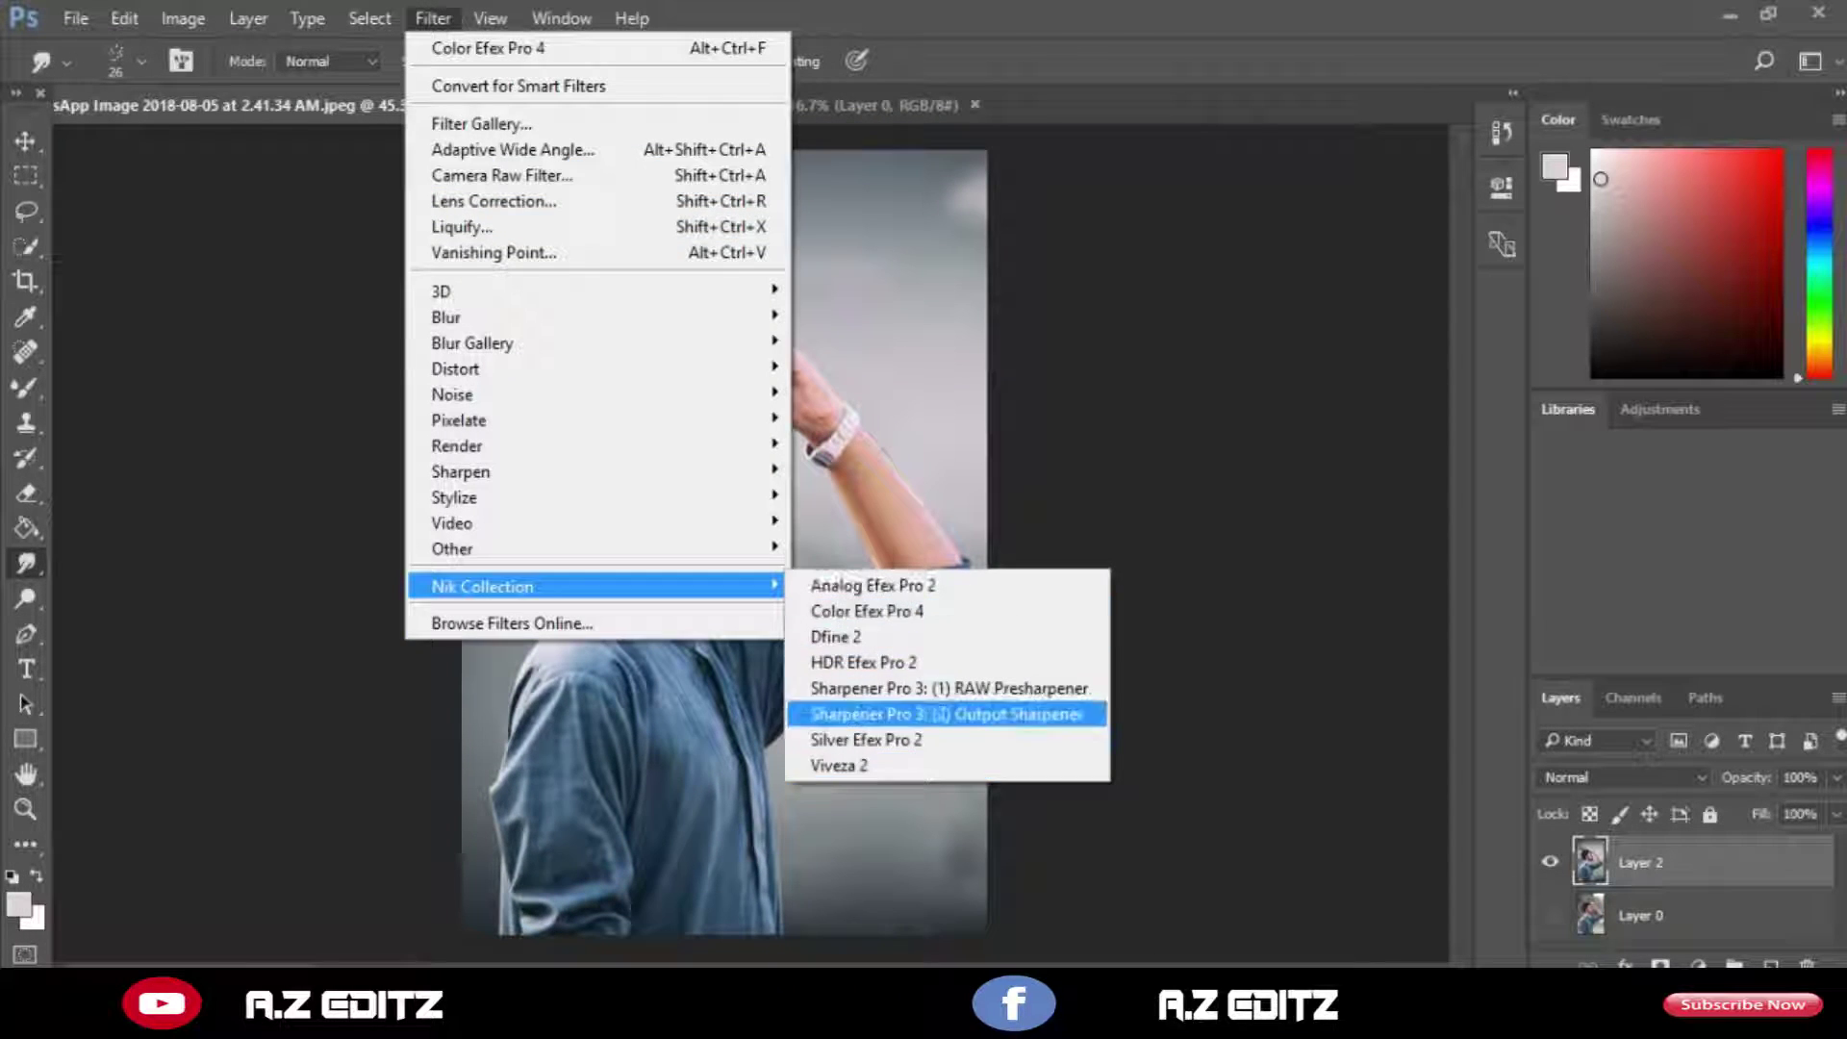
left_click(866, 611)
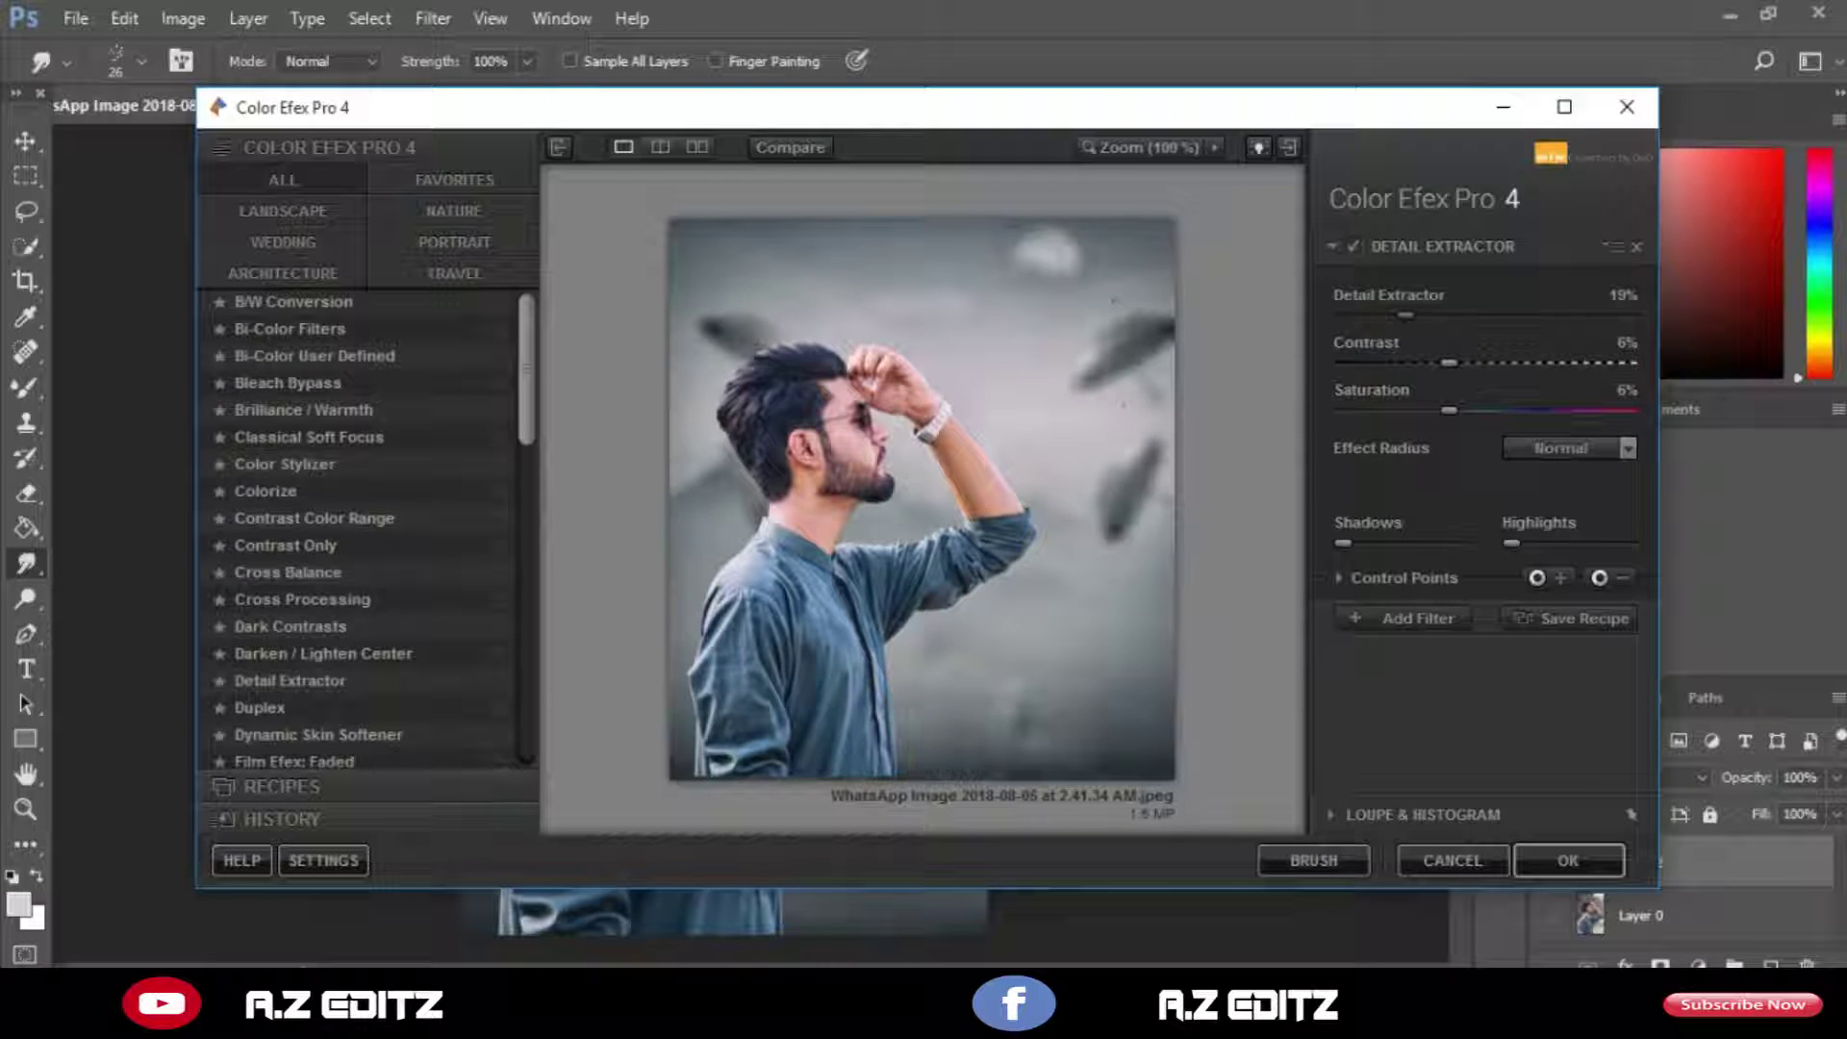
left_click(1568, 861)
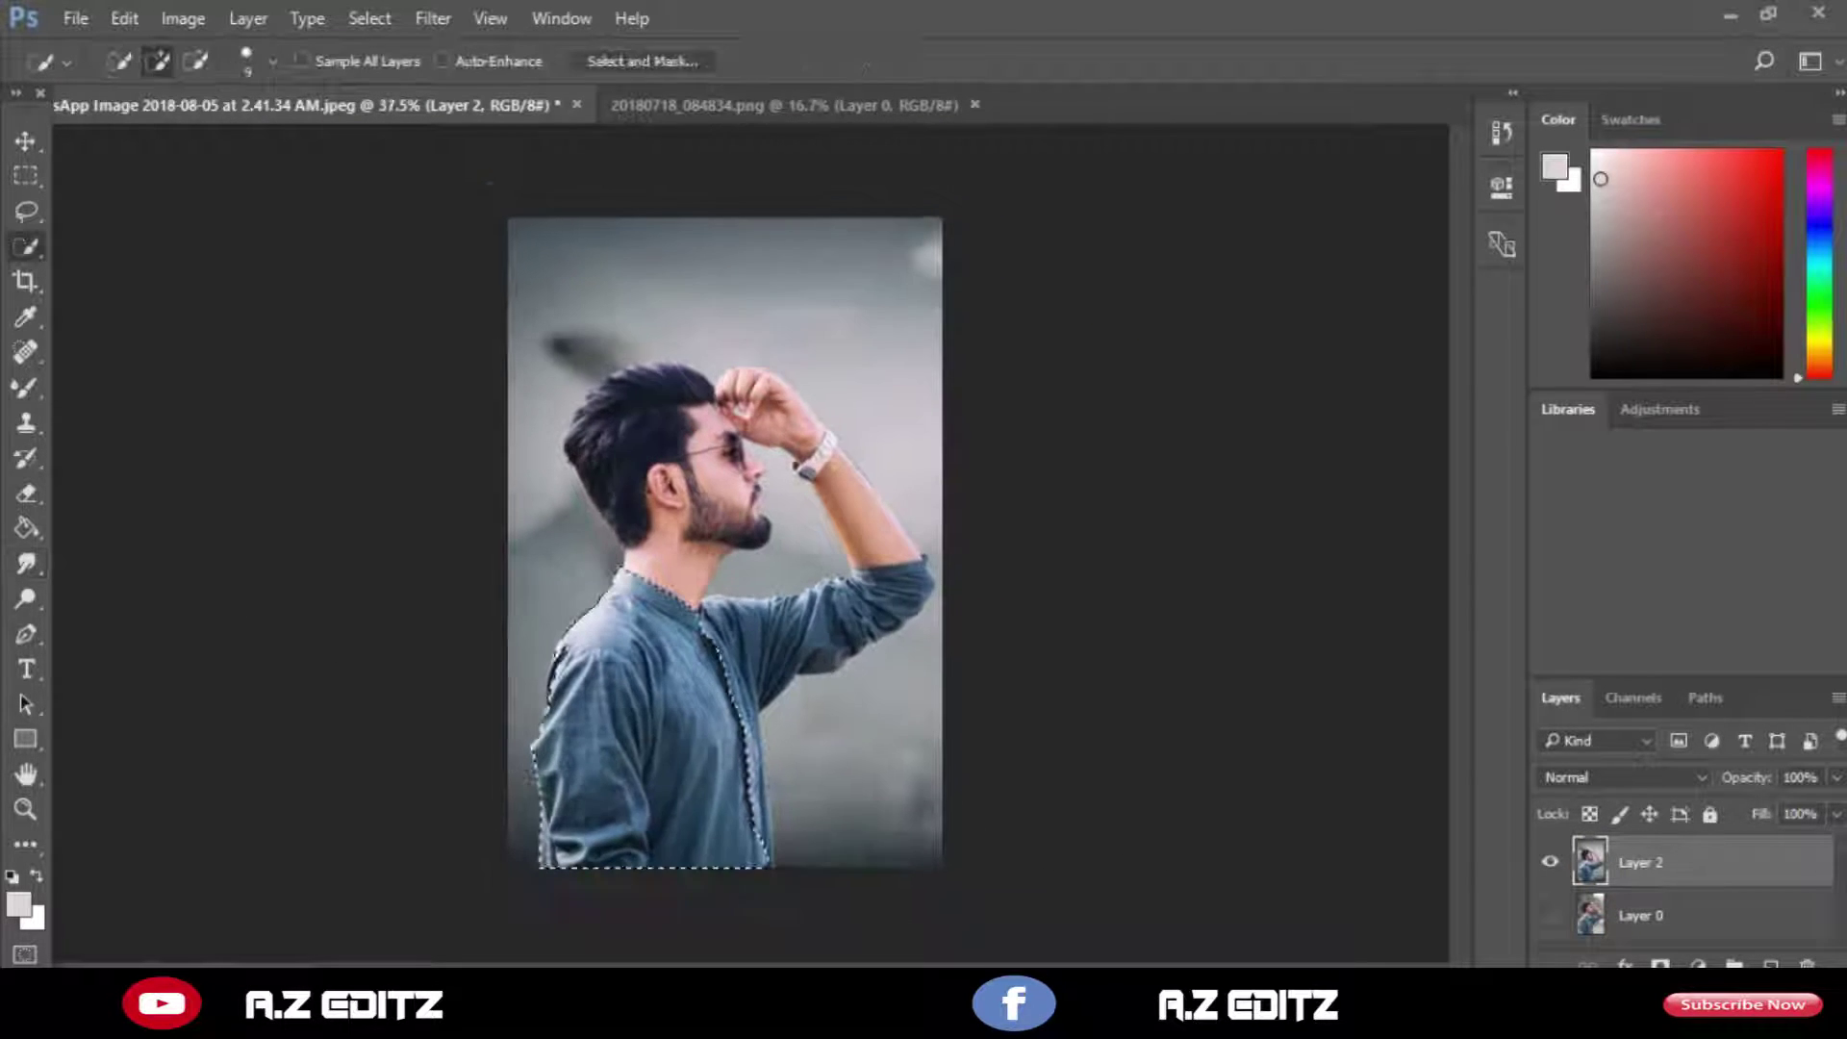
Extend the Quick Selection from the shirt to the man's head, neck, raised arm and hand.
left_click_drag(668, 525, 697, 489)
scroll(697, 490, "up", 5)
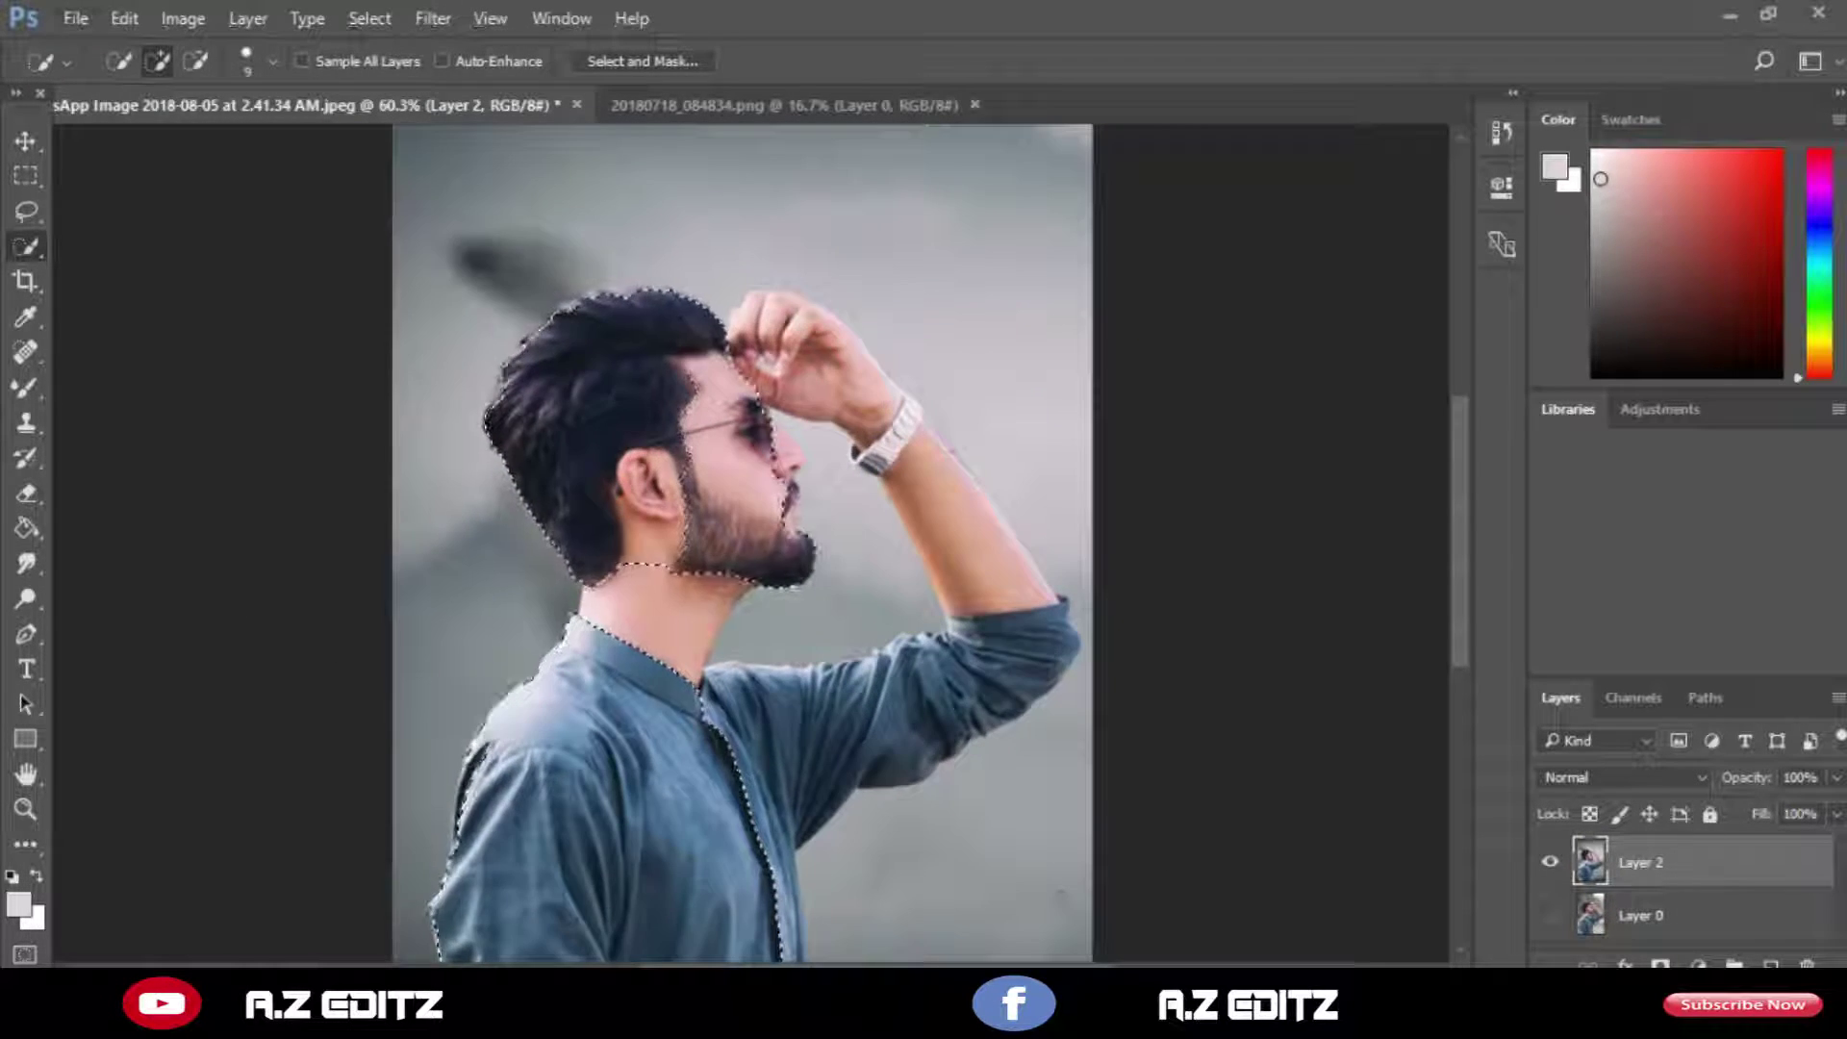
left_click_drag(642, 583, 673, 664)
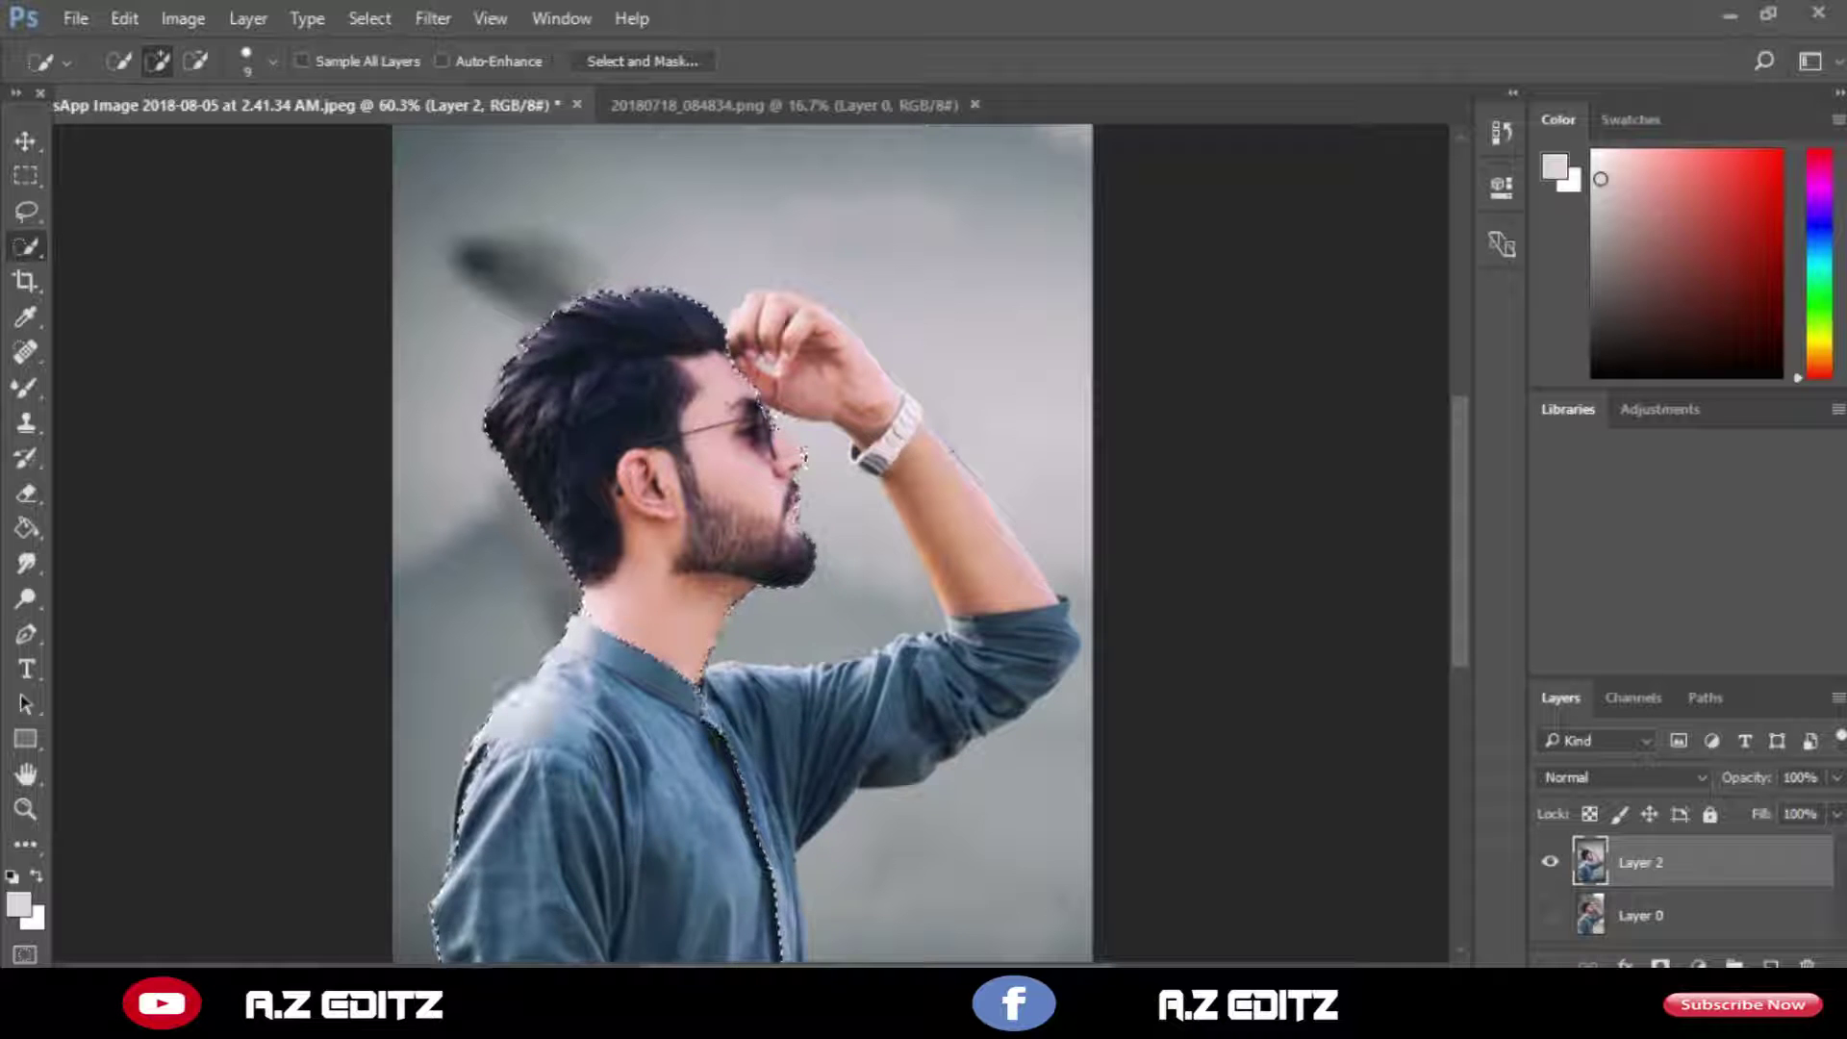
left_click_drag(760, 722, 962, 663)
mouse_move(991, 587)
left_mouse_down()
mouse_move(837, 375)
mouse_move(766, 322)
left_mouse_up()
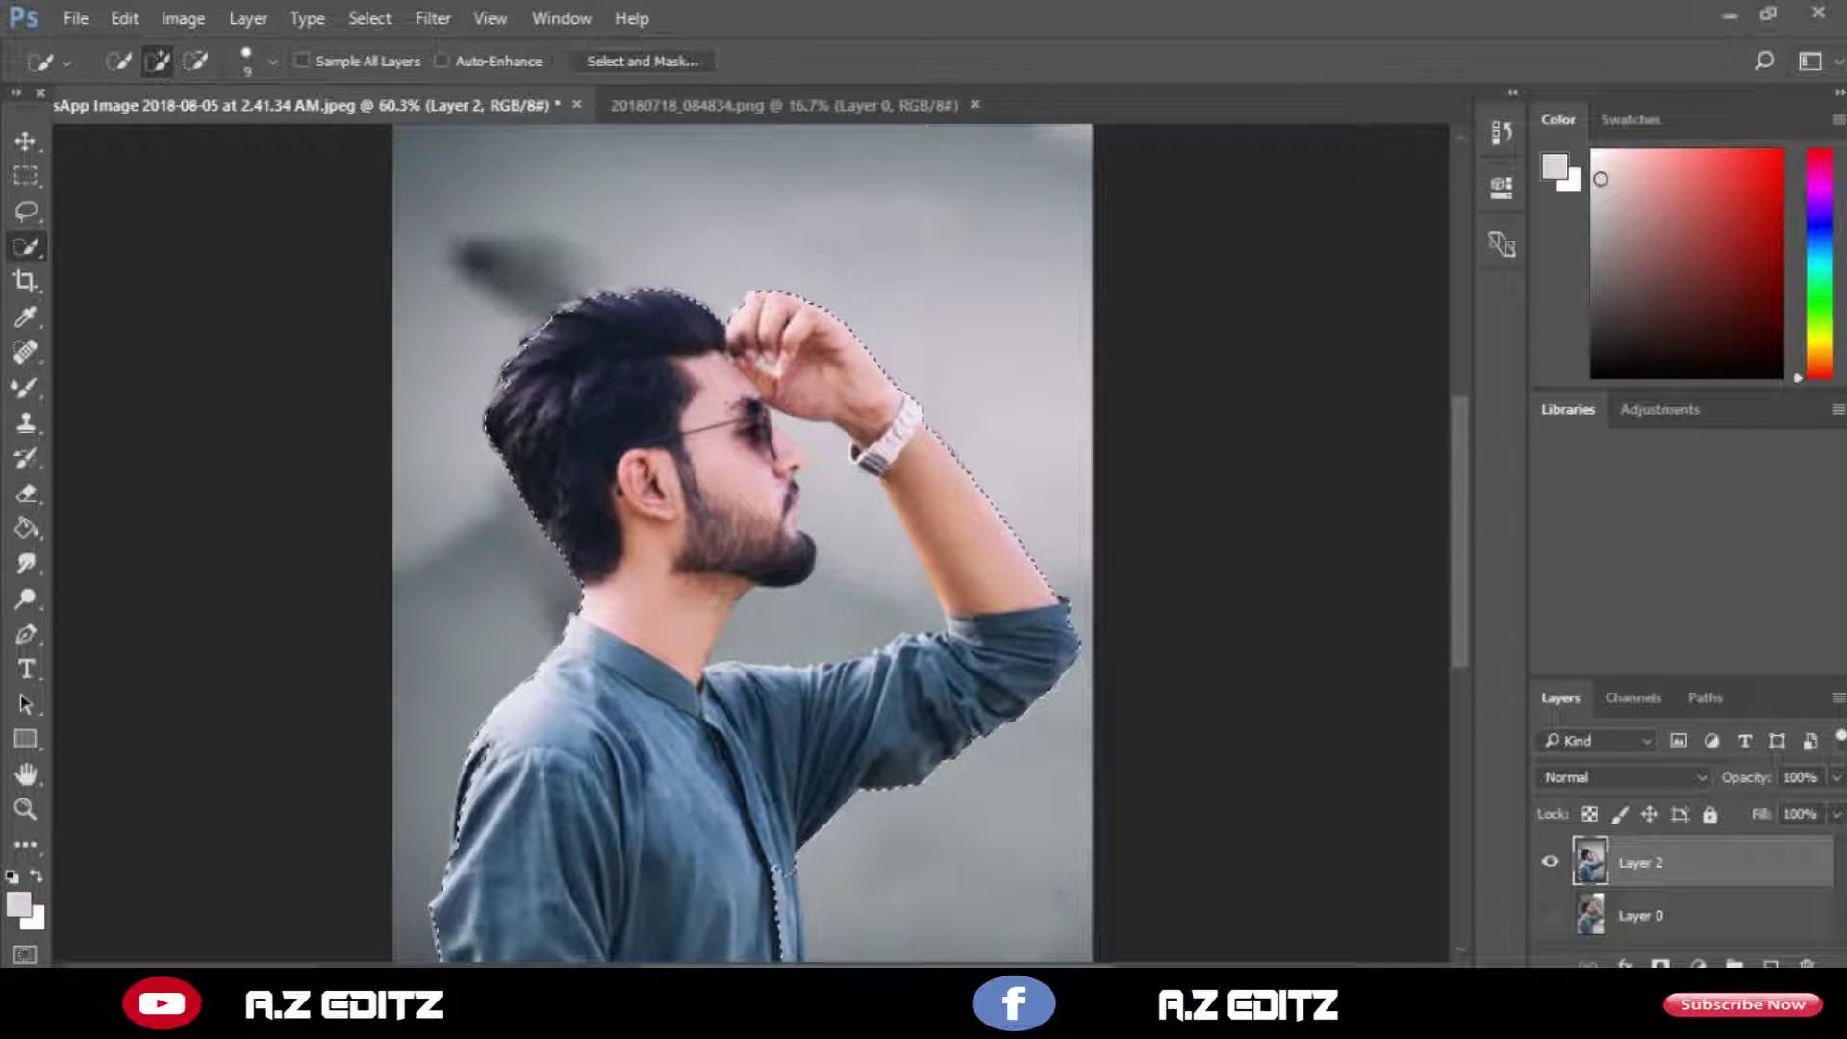
Subtract the background enclosed between the man's face, chest and raised arm from the selection.
scroll(780, 344, "up", 2)
scroll(780, 345, "down", 4)
scroll(780, 538, "up", 1)
scroll(780, 549, "down", 5)
scroll(784, 558, "up", 9)
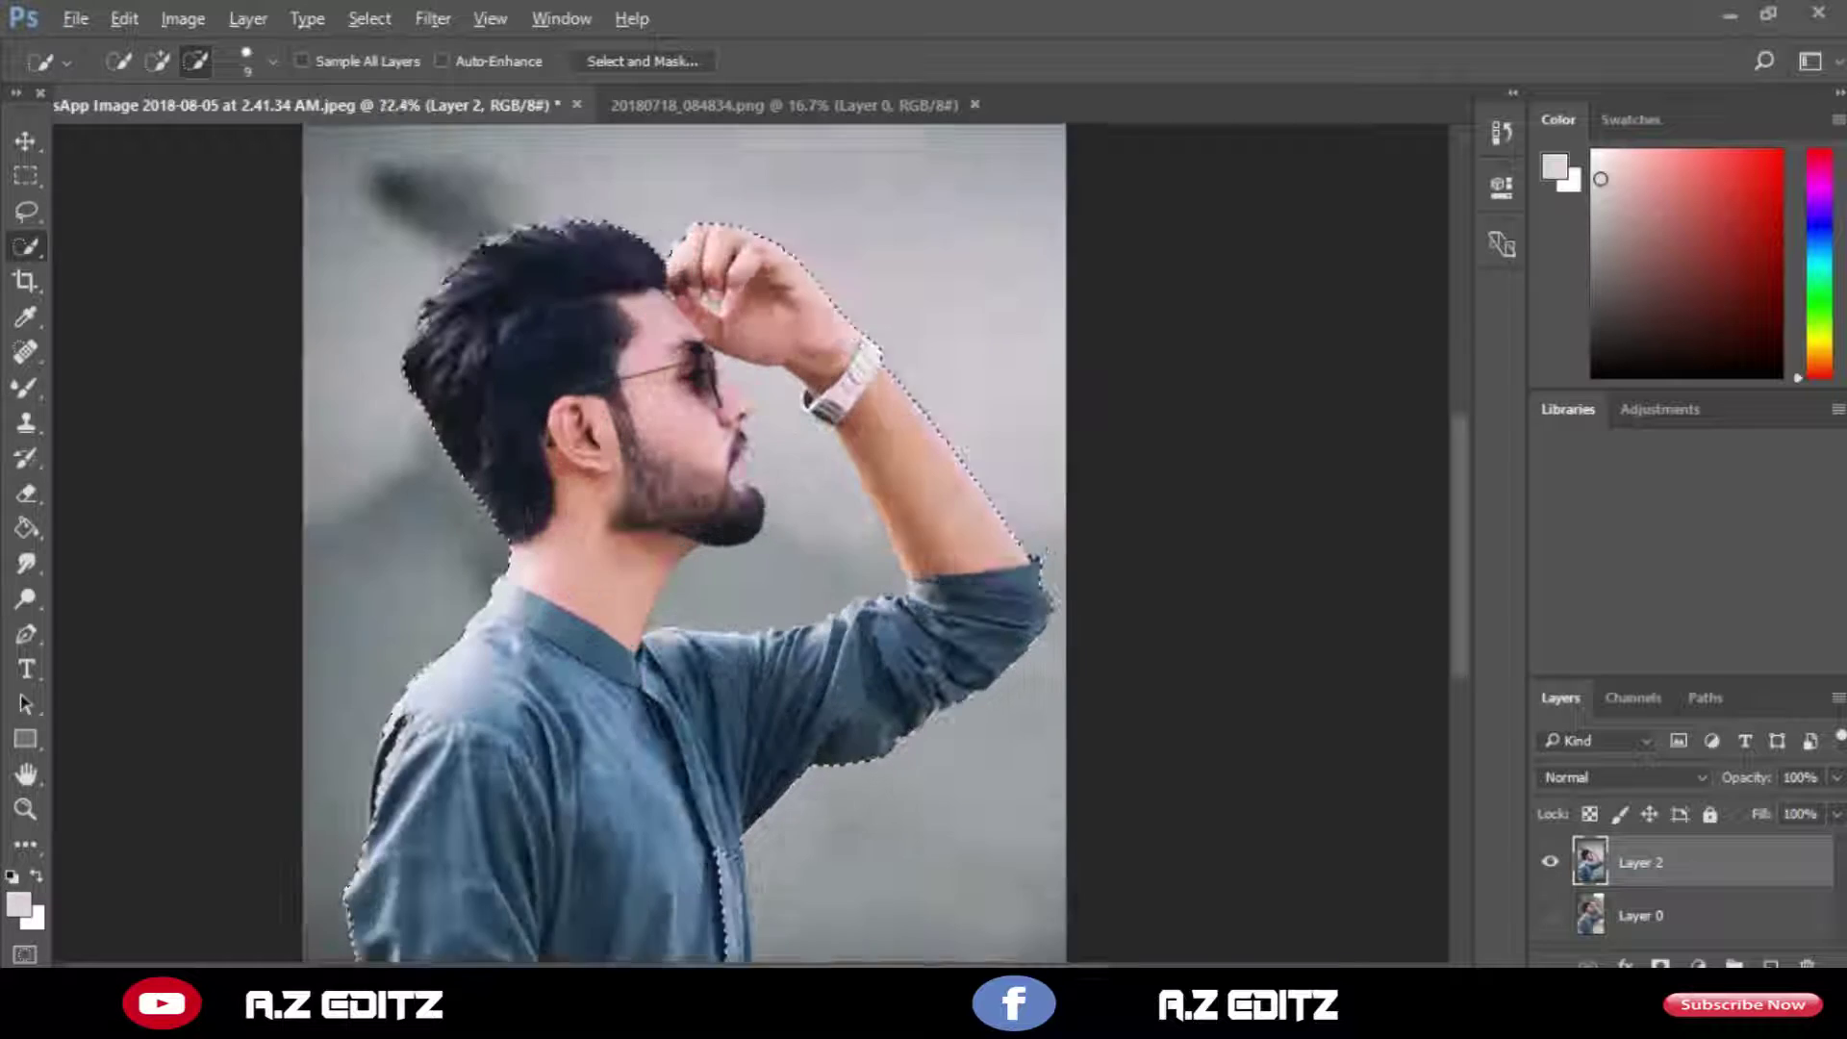
mouse_move(793, 572)
left_mouse_down()
mouse_move(803, 529)
mouse_move(787, 651)
left_mouse_up()
mouse_move(851, 573)
left_mouse_down()
mouse_move(899, 589)
mouse_move(871, 534)
left_mouse_up()
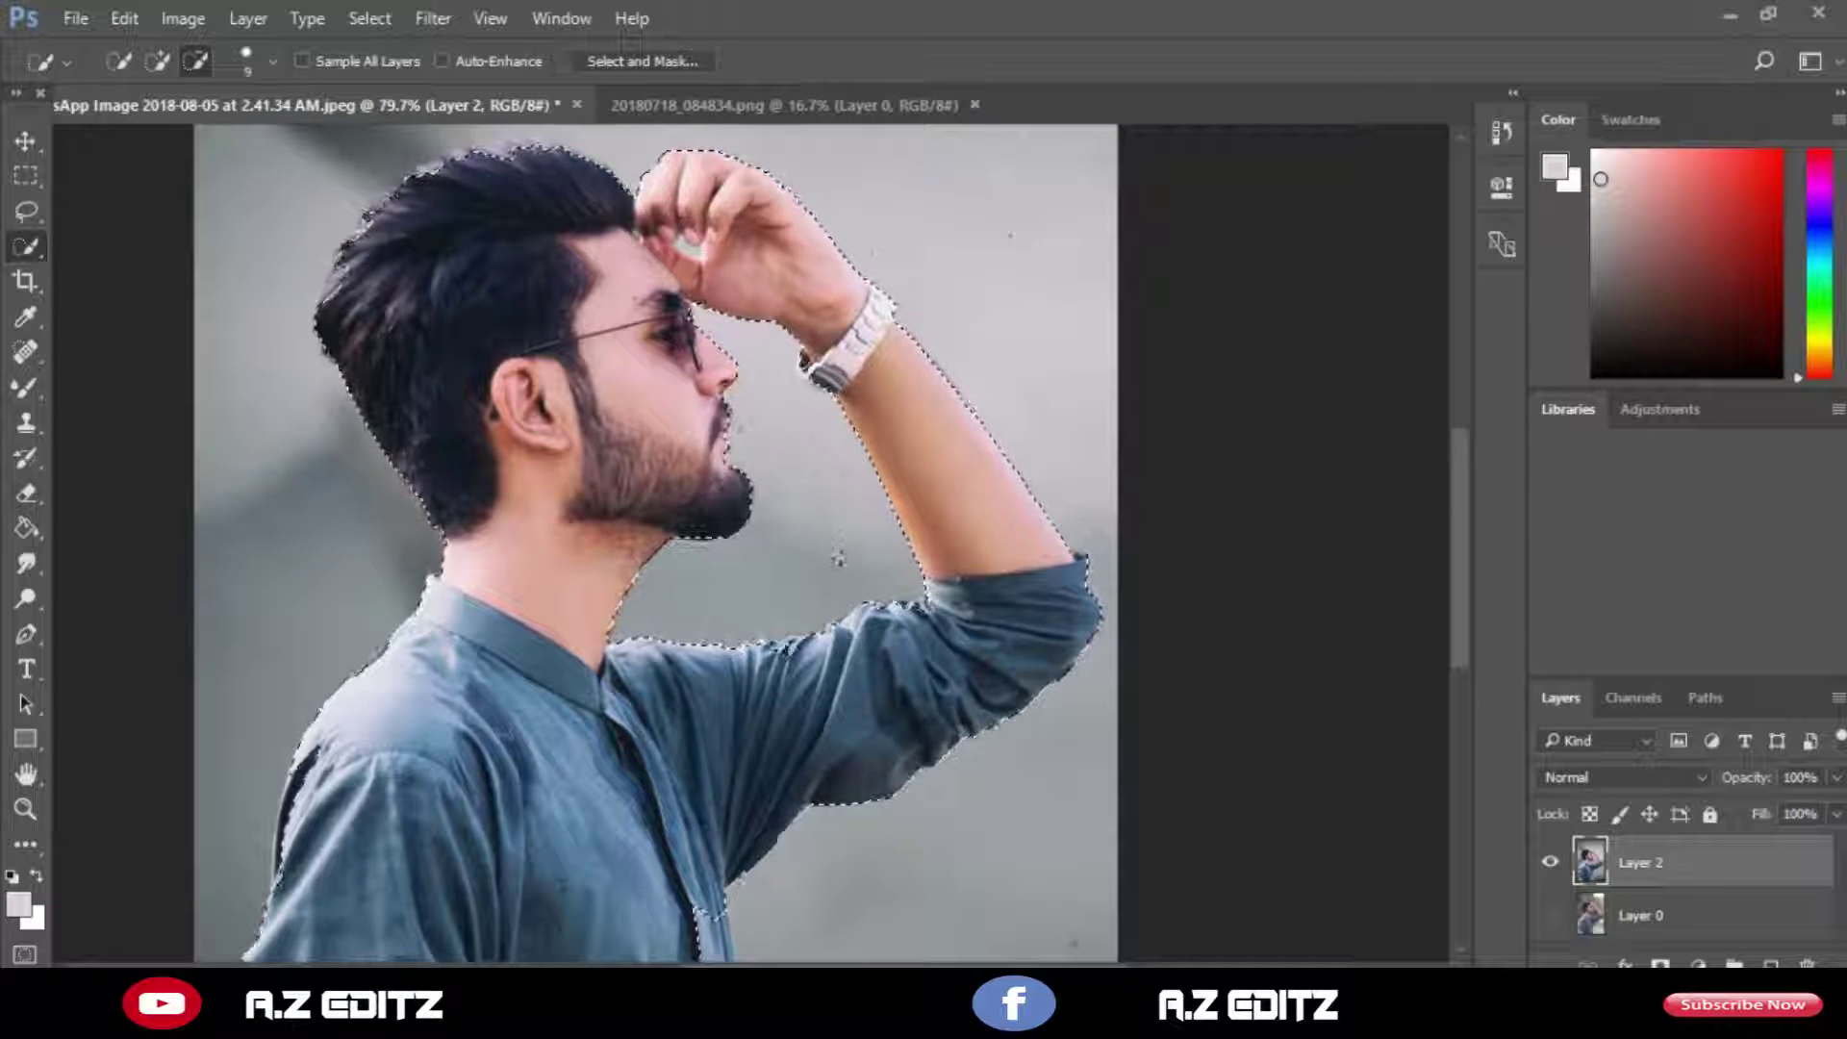
Add the missing front edge of the shirt below the arm to the selection.
scroll(787, 551, "down", 8)
scroll(733, 665, "up", 3)
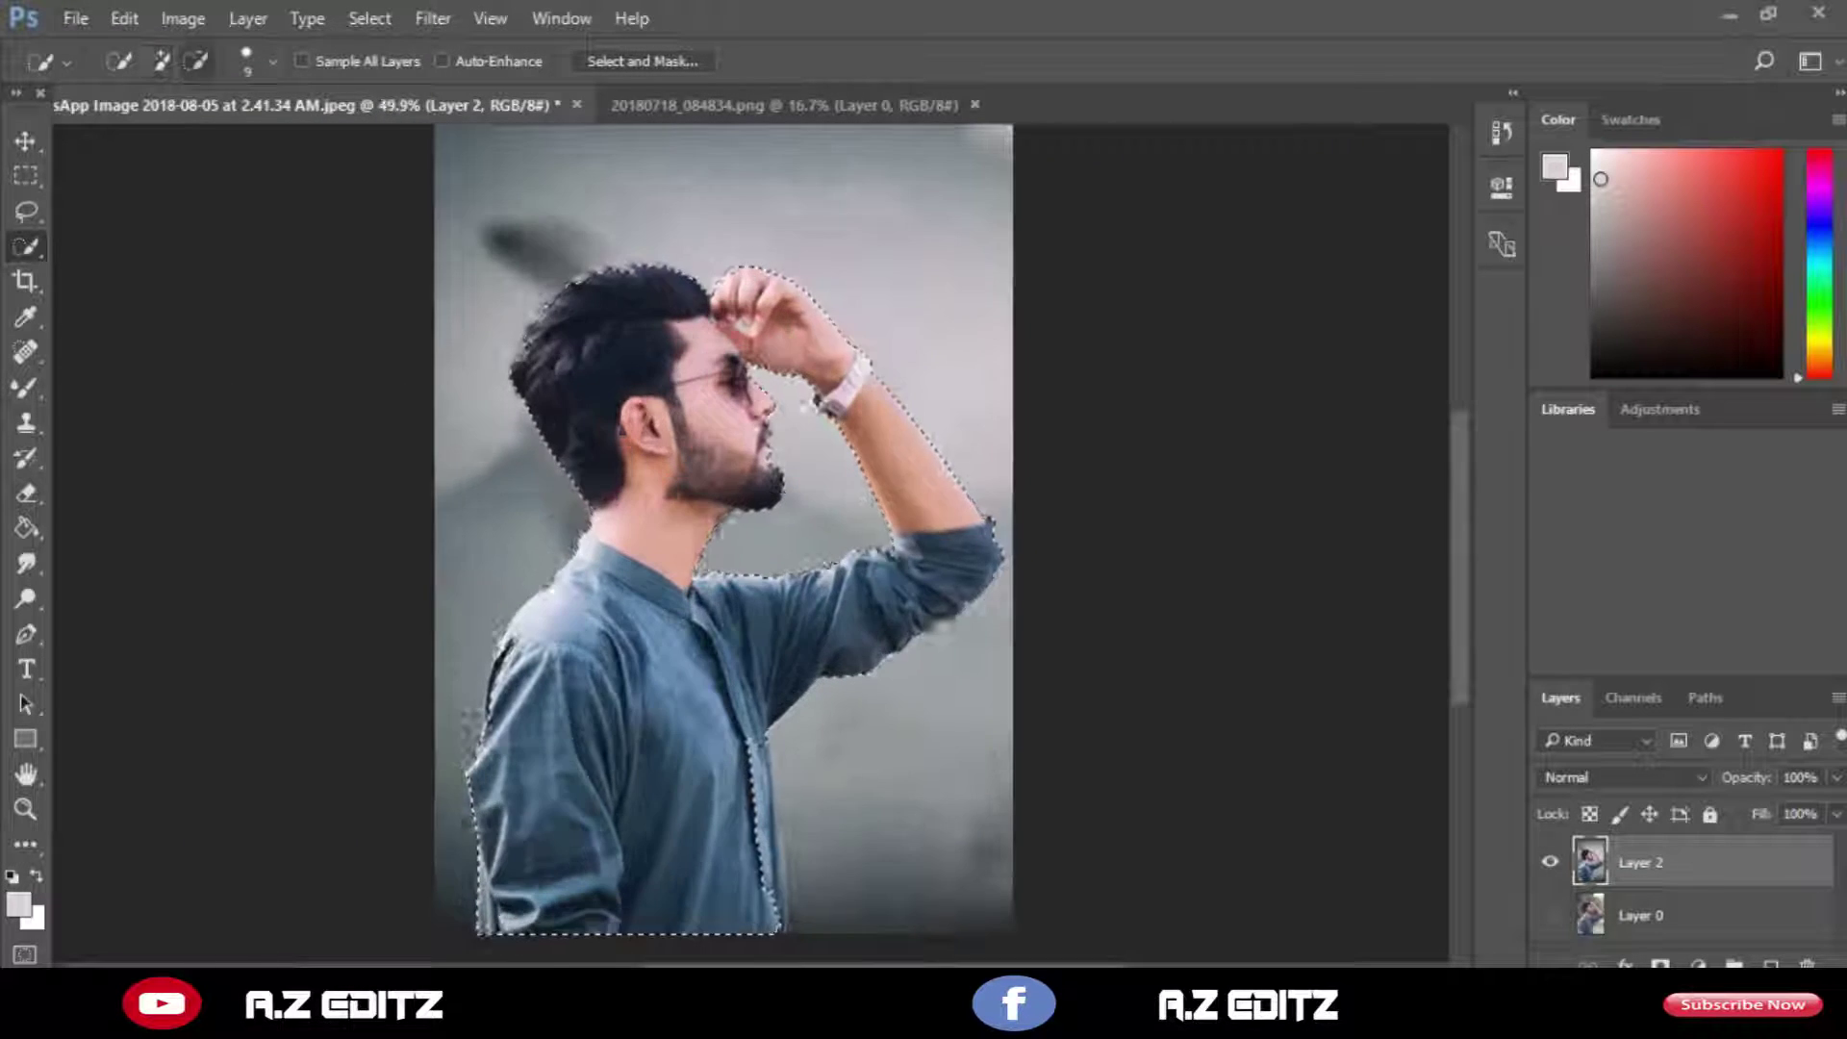
left_click_drag(755, 769, 765, 885)
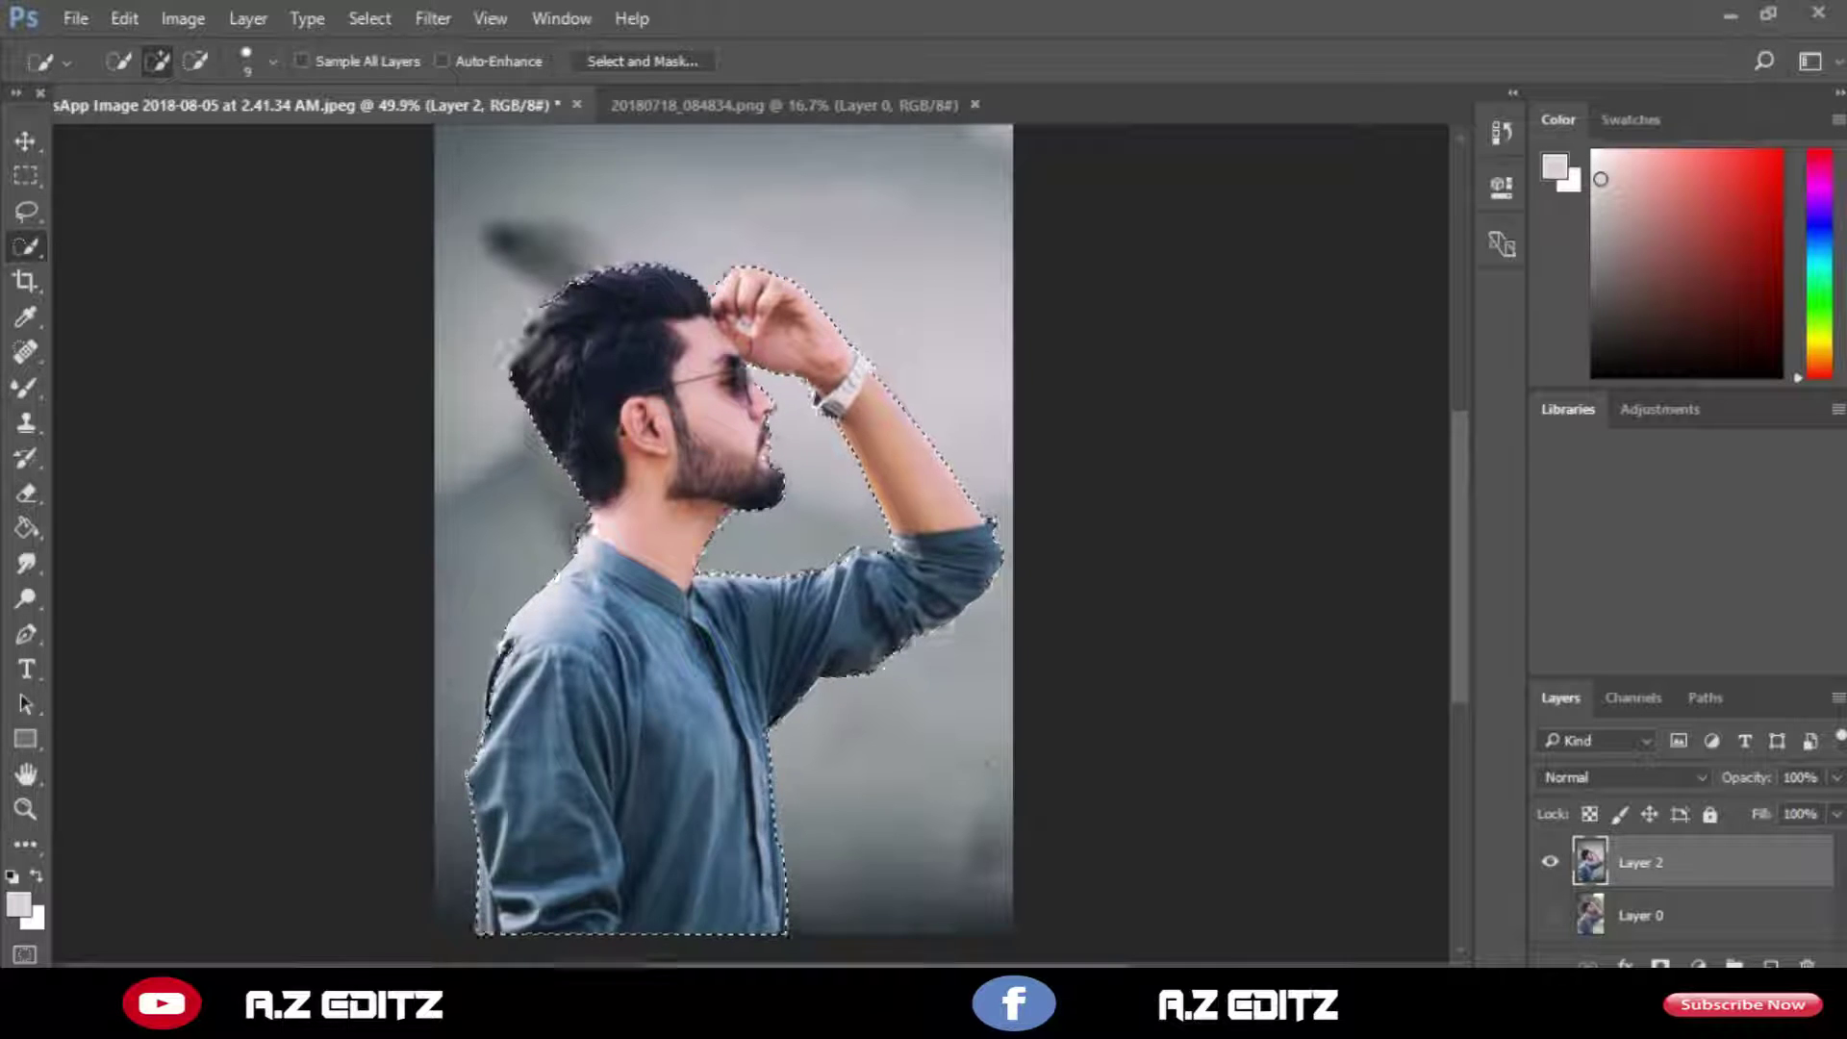
Apply Color Efex Pro 4's Detail Extractor to the selected man only and clear the selection.
scroll(723, 529, "down", 1)
scroll(724, 543, "down", 3)
scroll(723, 543, "up", 2)
left_click(433, 18)
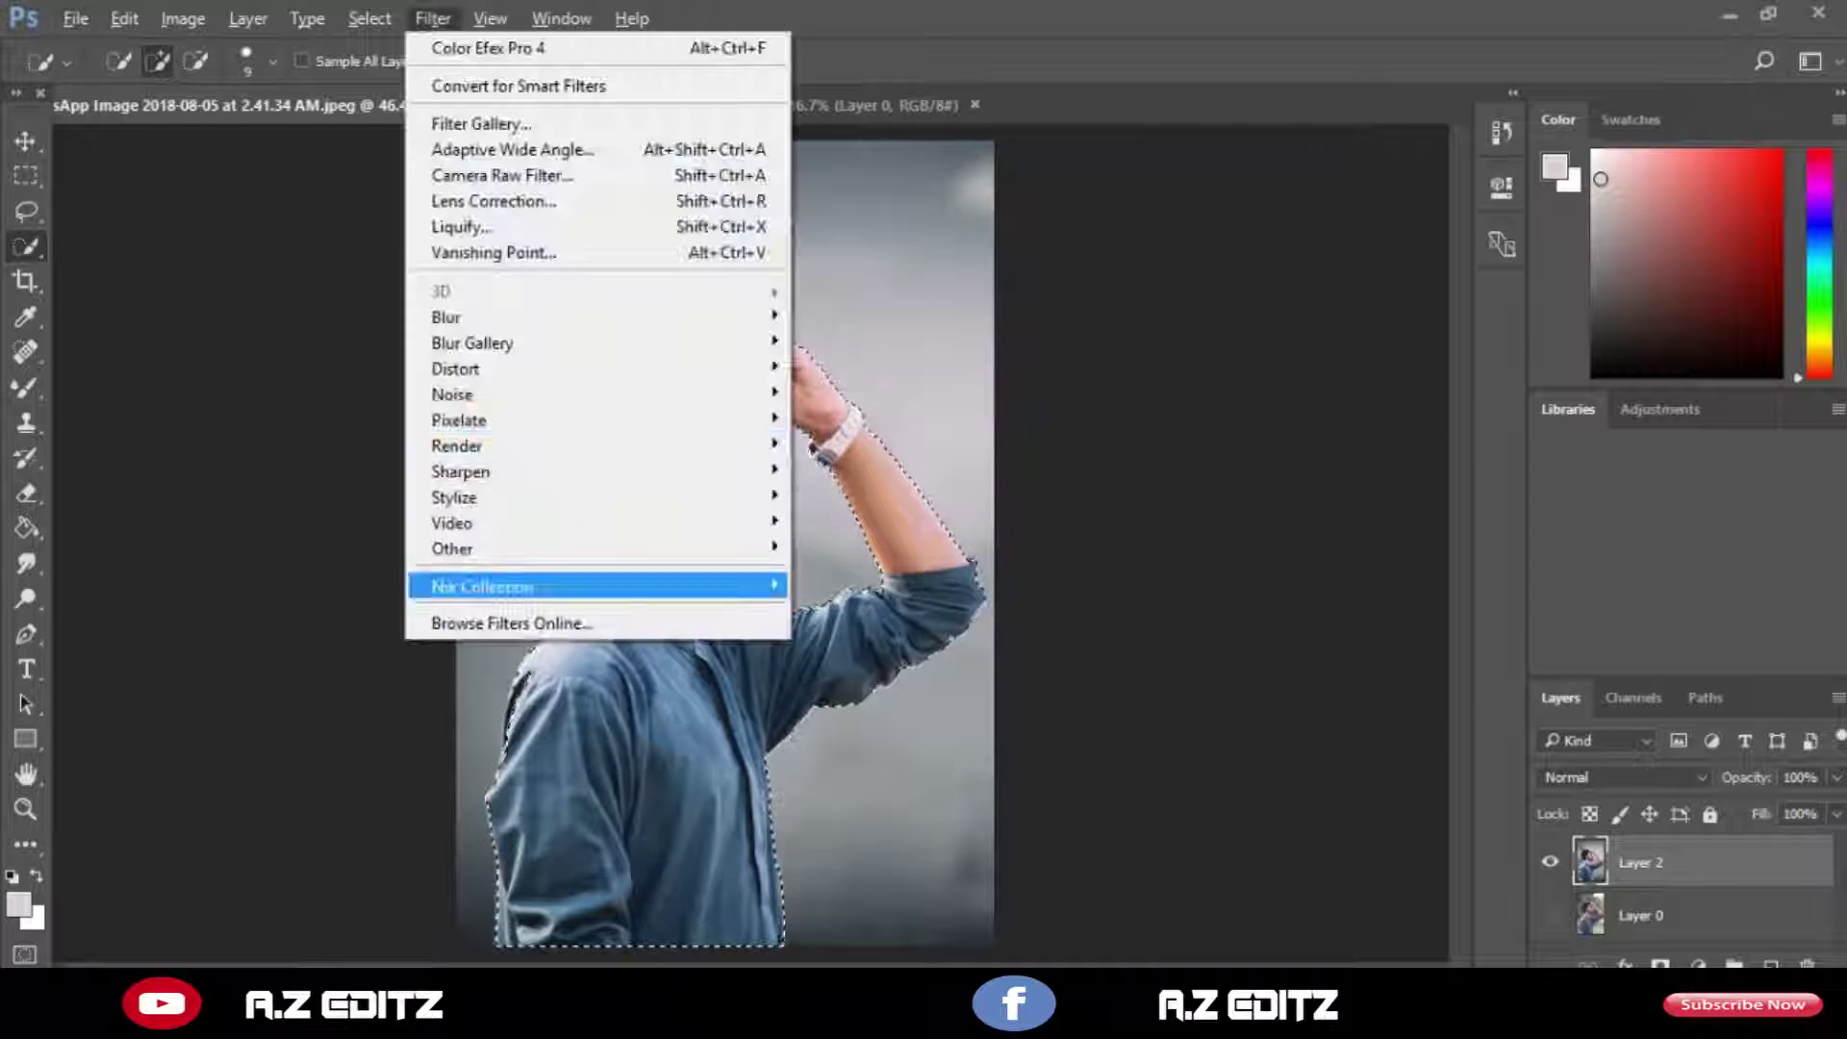
mouse_move(539, 586)
left_click(871, 611)
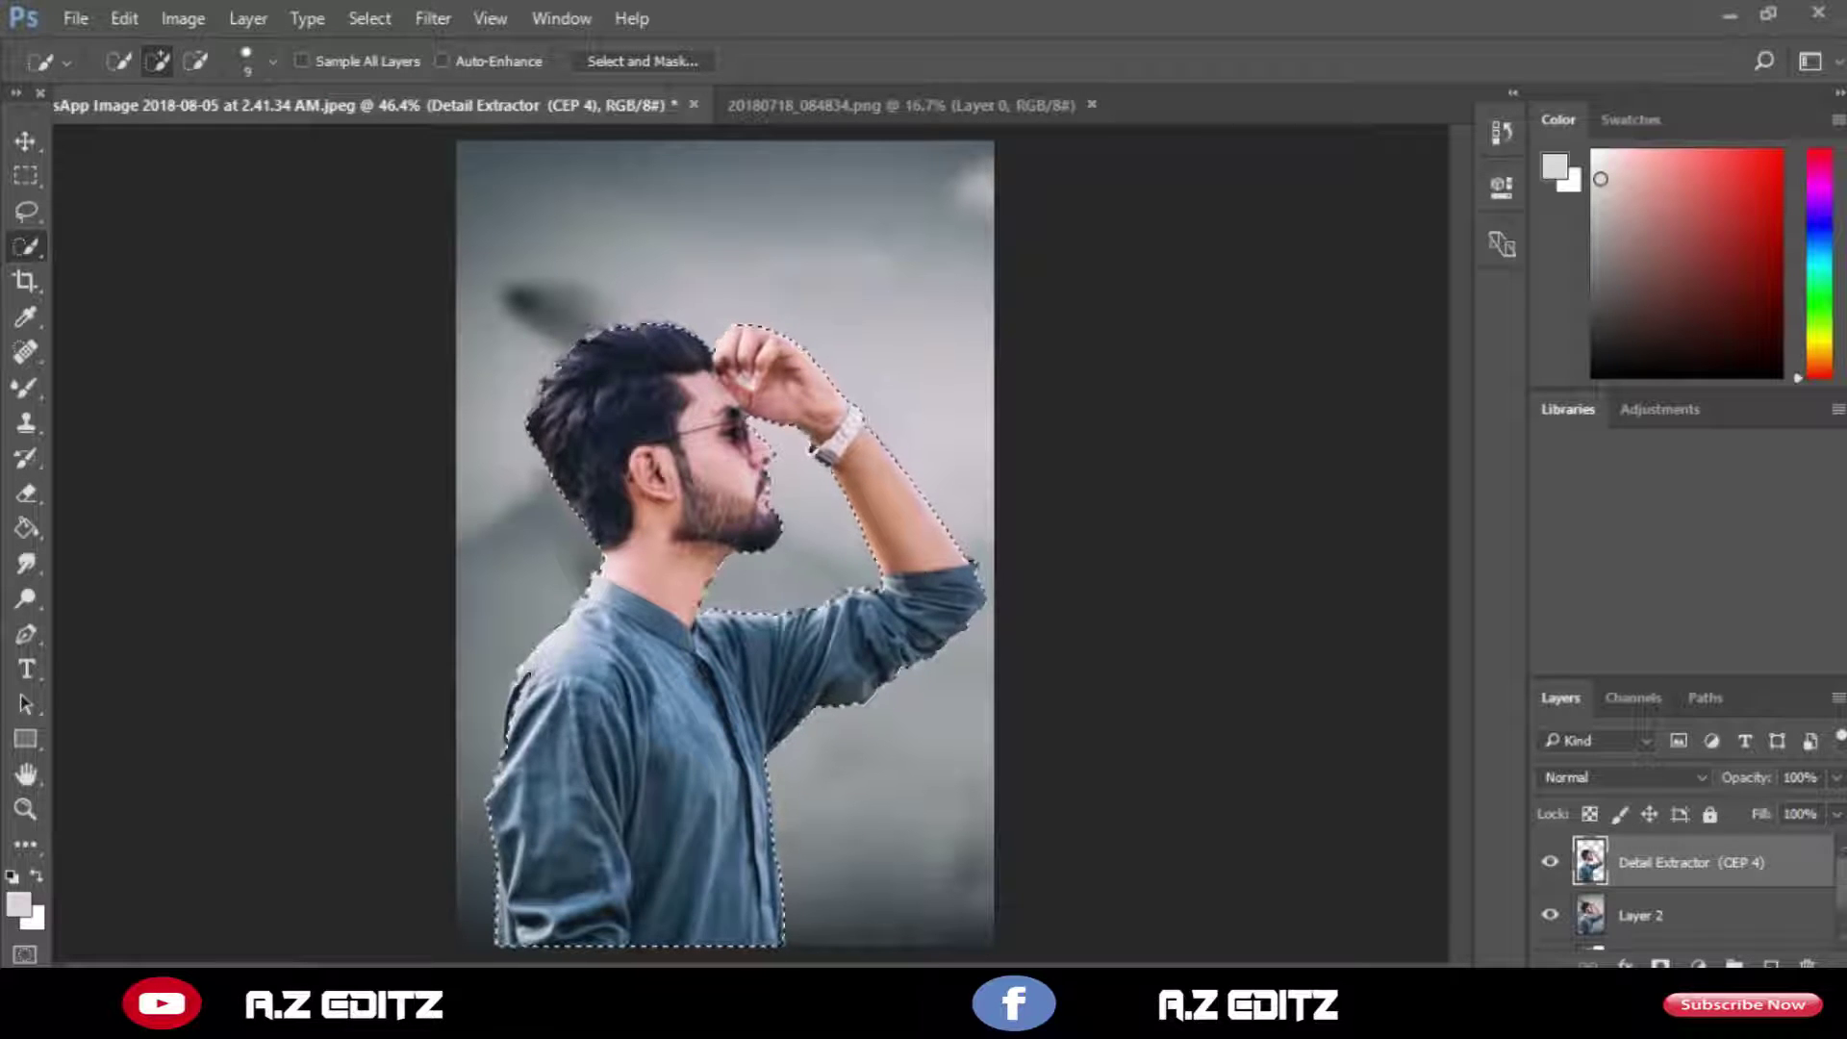
key("ctrl+d")
scroll(760, 479, "down", 2)
scroll(759, 478, "up", 7)
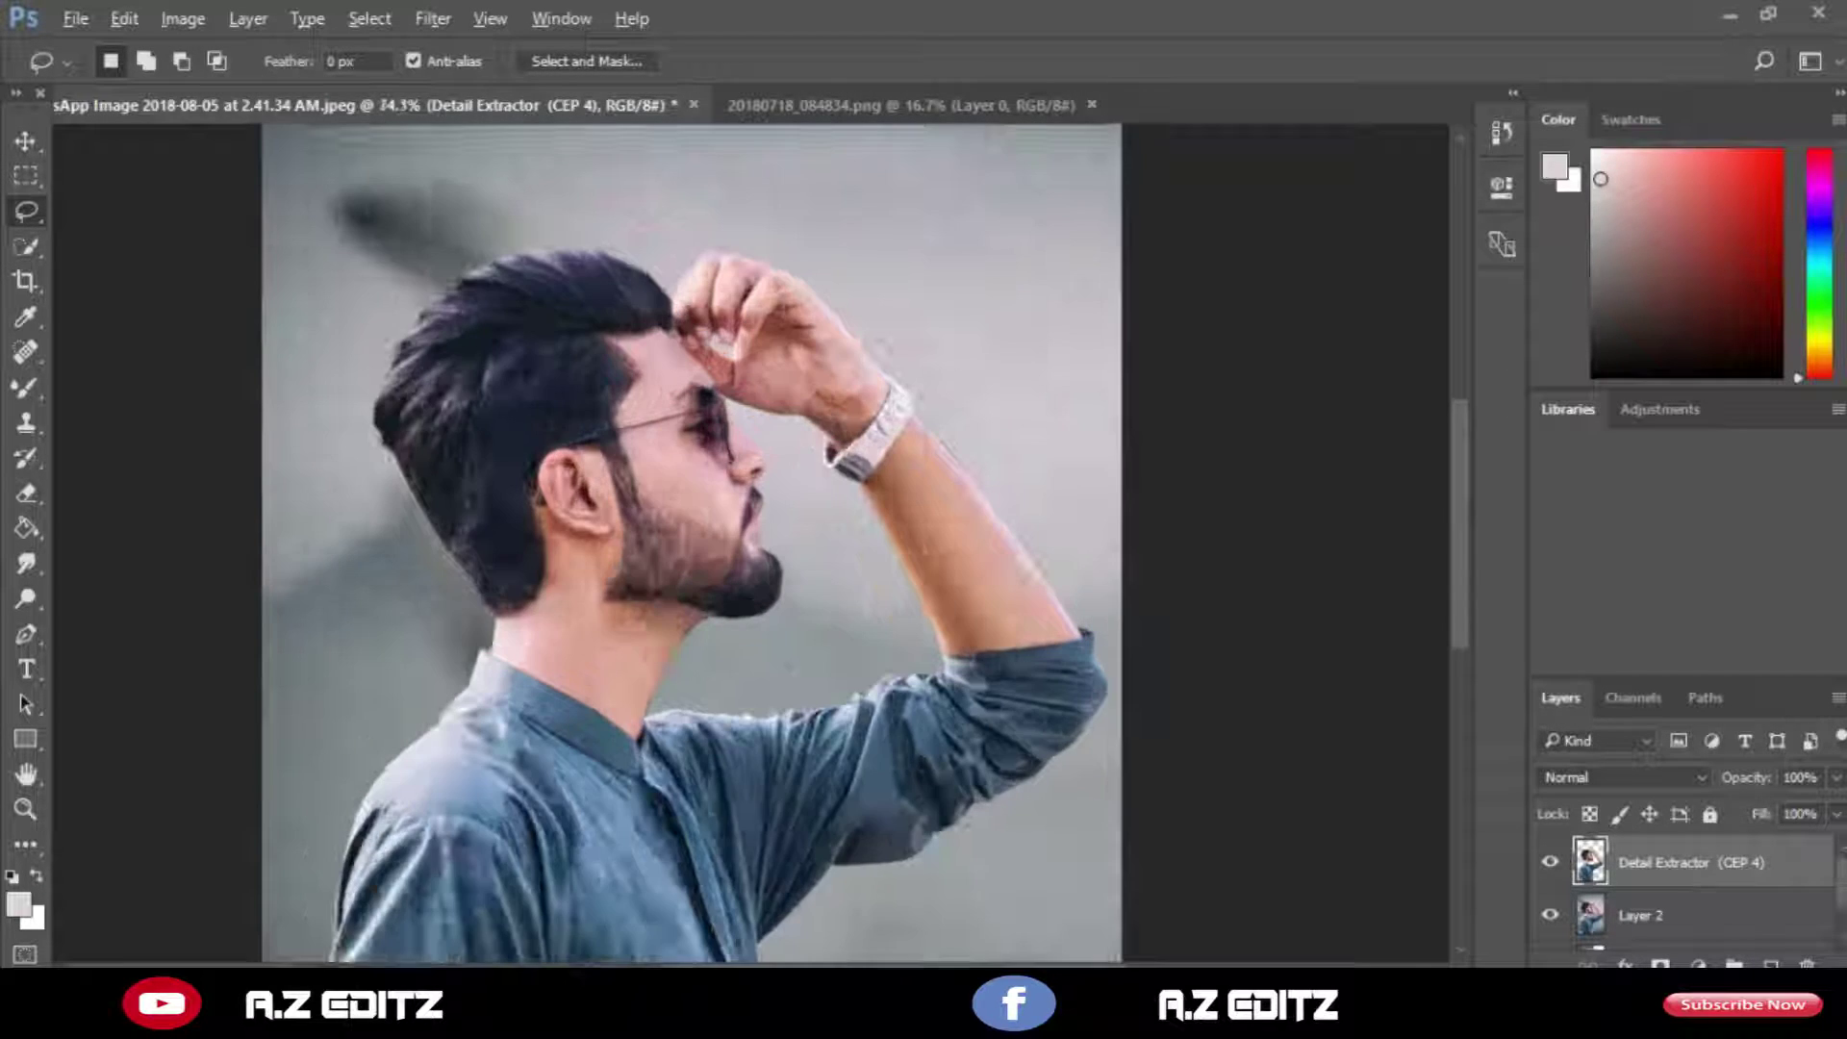
scroll(769, 462, "up", 2)
scroll(803, 385, "up", 8)
scroll(625, 346, "down", 1)
scroll(626, 347, "up", 6)
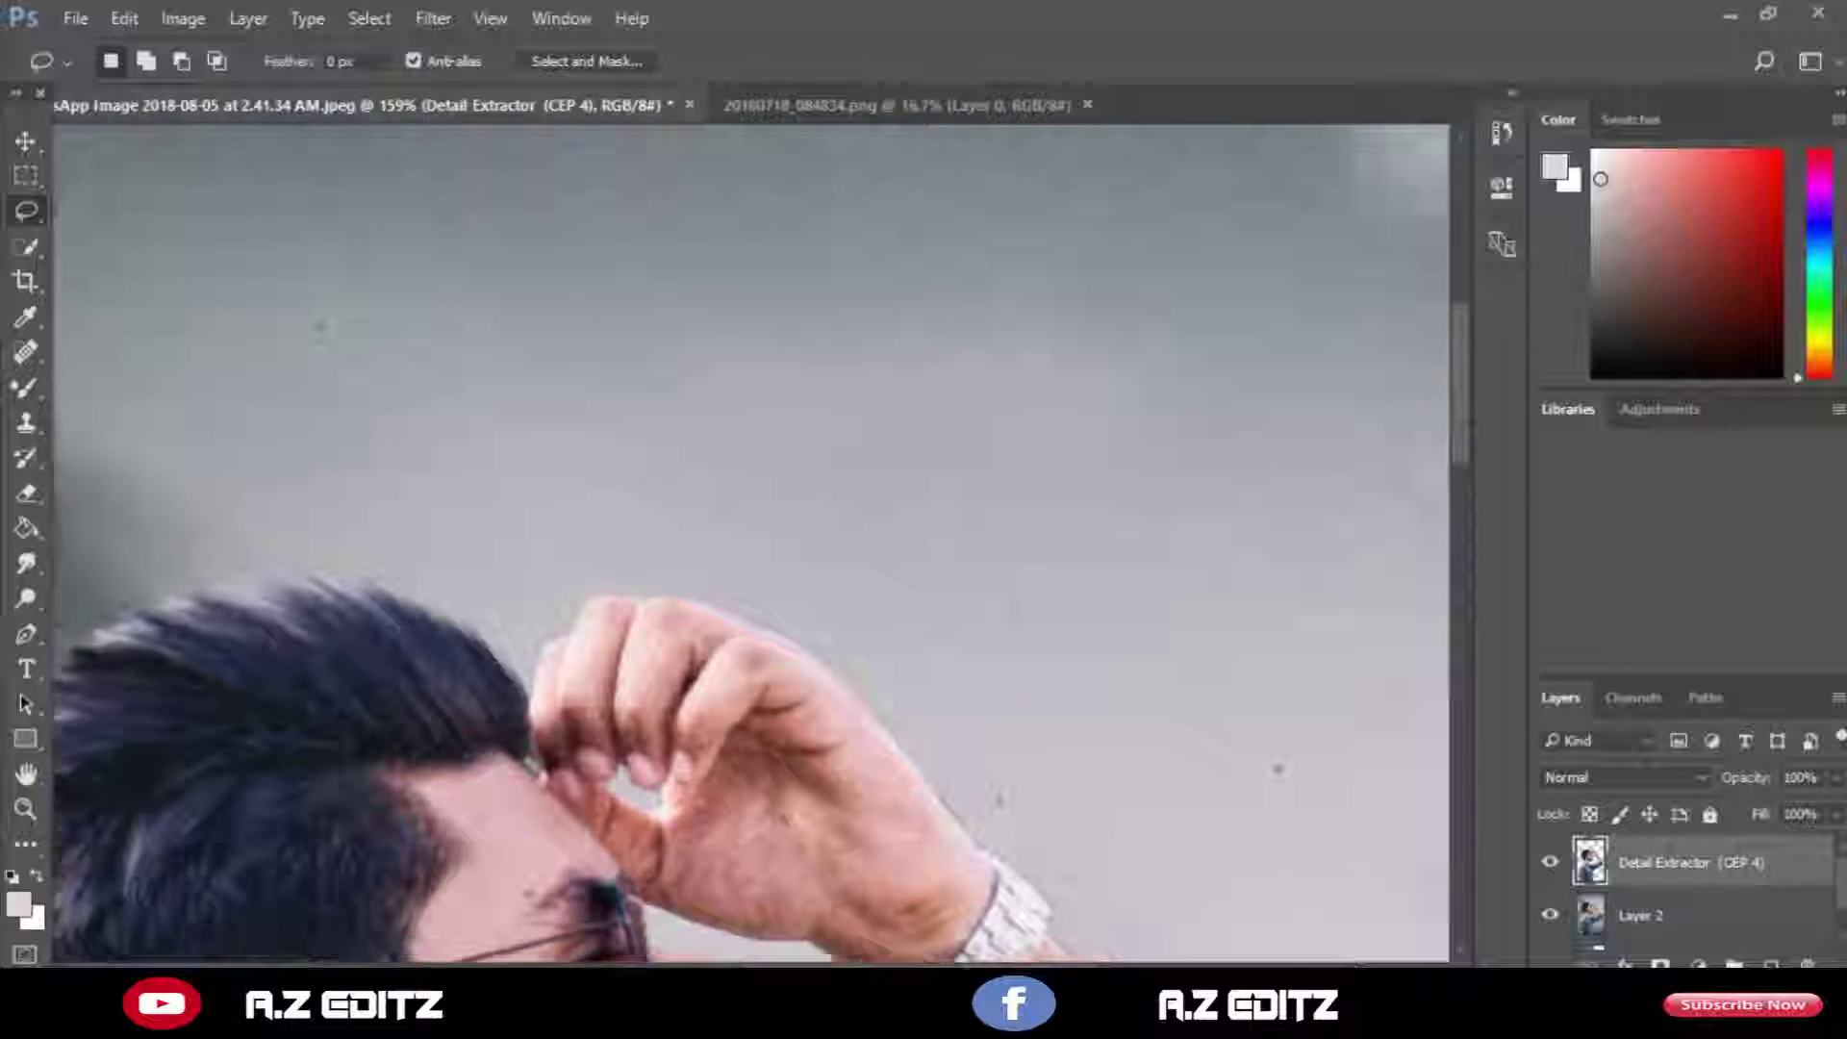
scroll(626, 347, "down", 9)
scroll(626, 433, "down", 6)
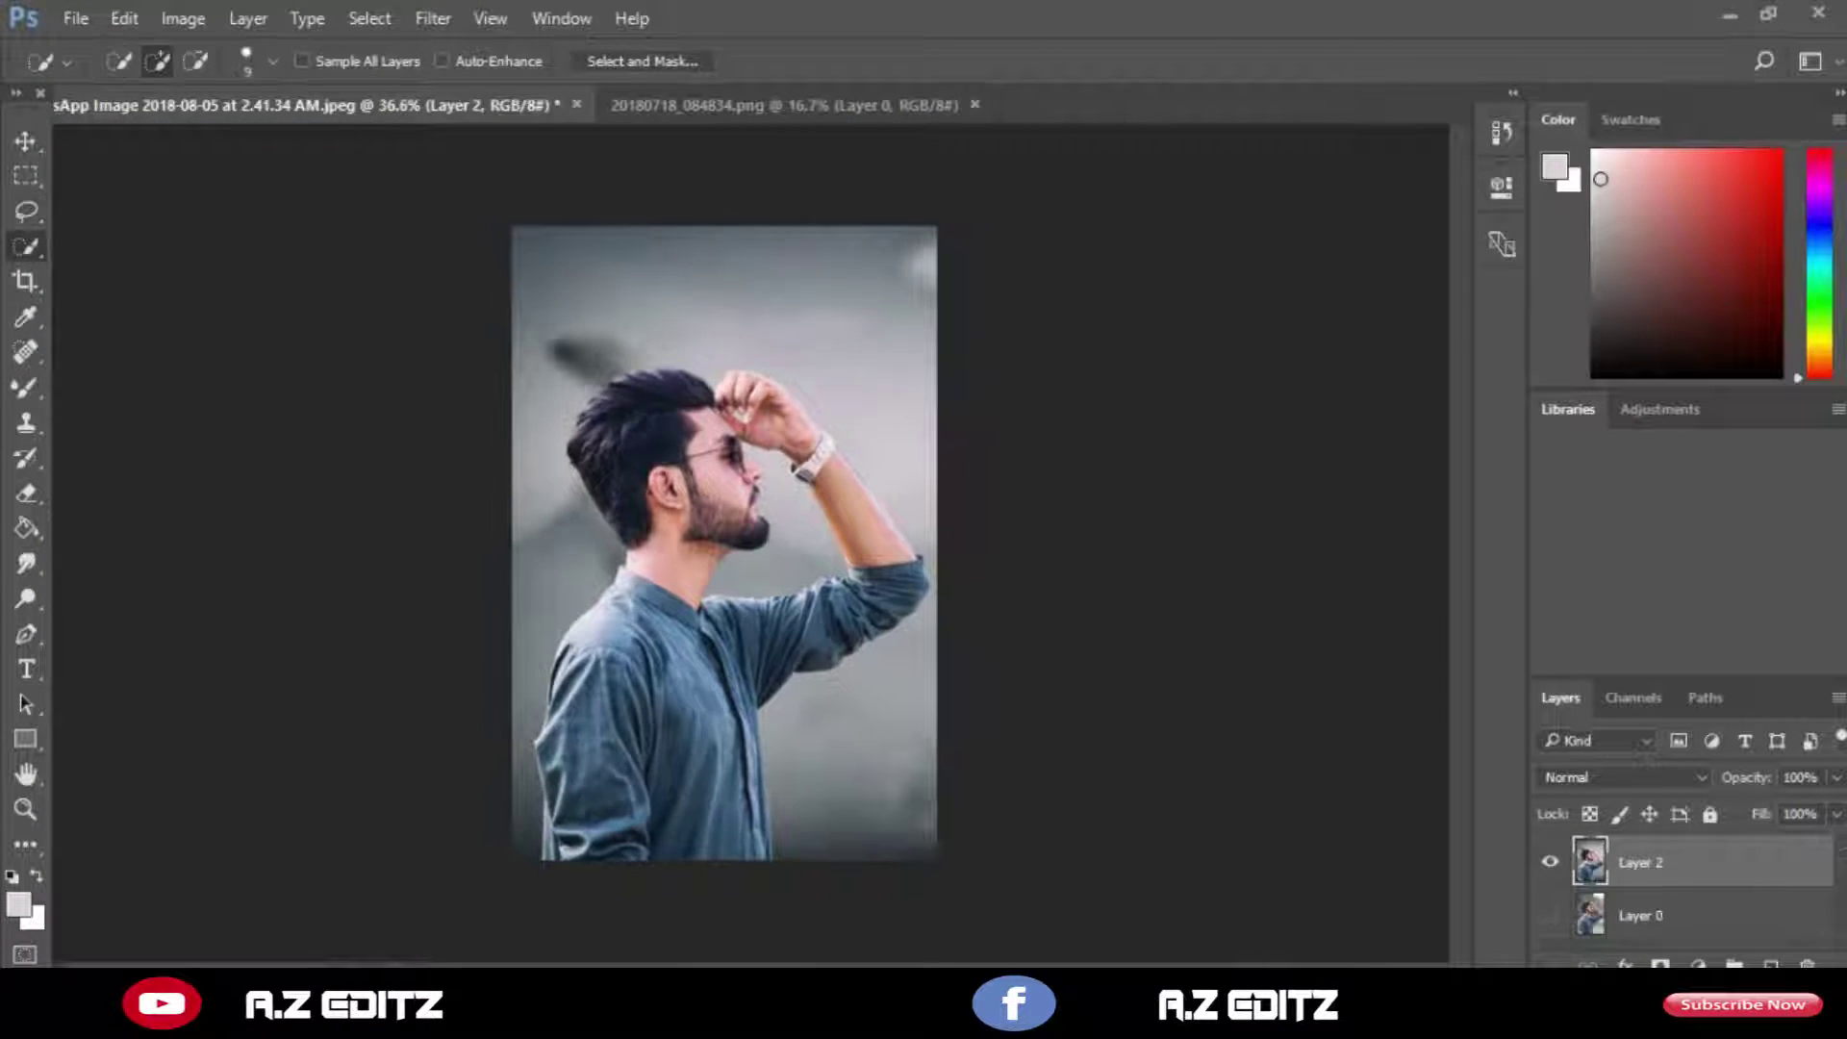
Duplicate Layer 2 and apply a Camera Raw Filter colour adjustment to the copy.
right_click(1674, 861)
left_click(1576, 155)
key("Return")
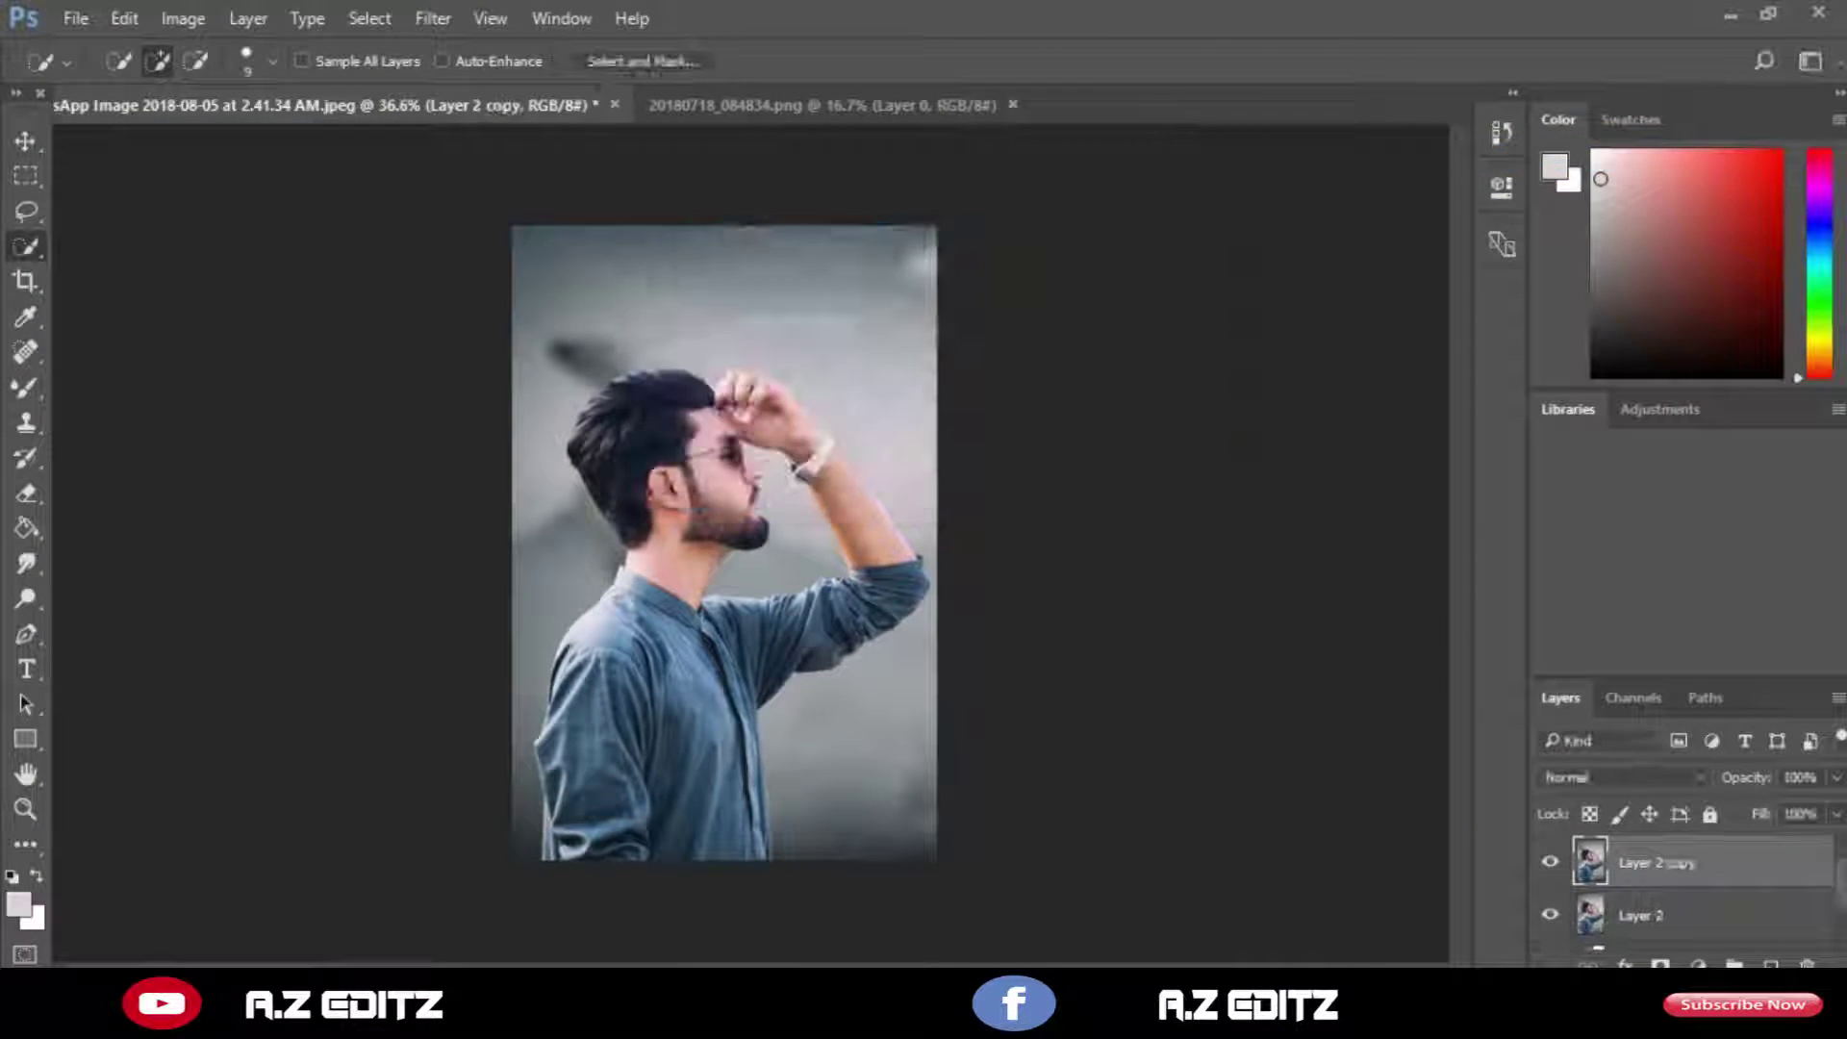
left_click(433, 19)
left_click(502, 175)
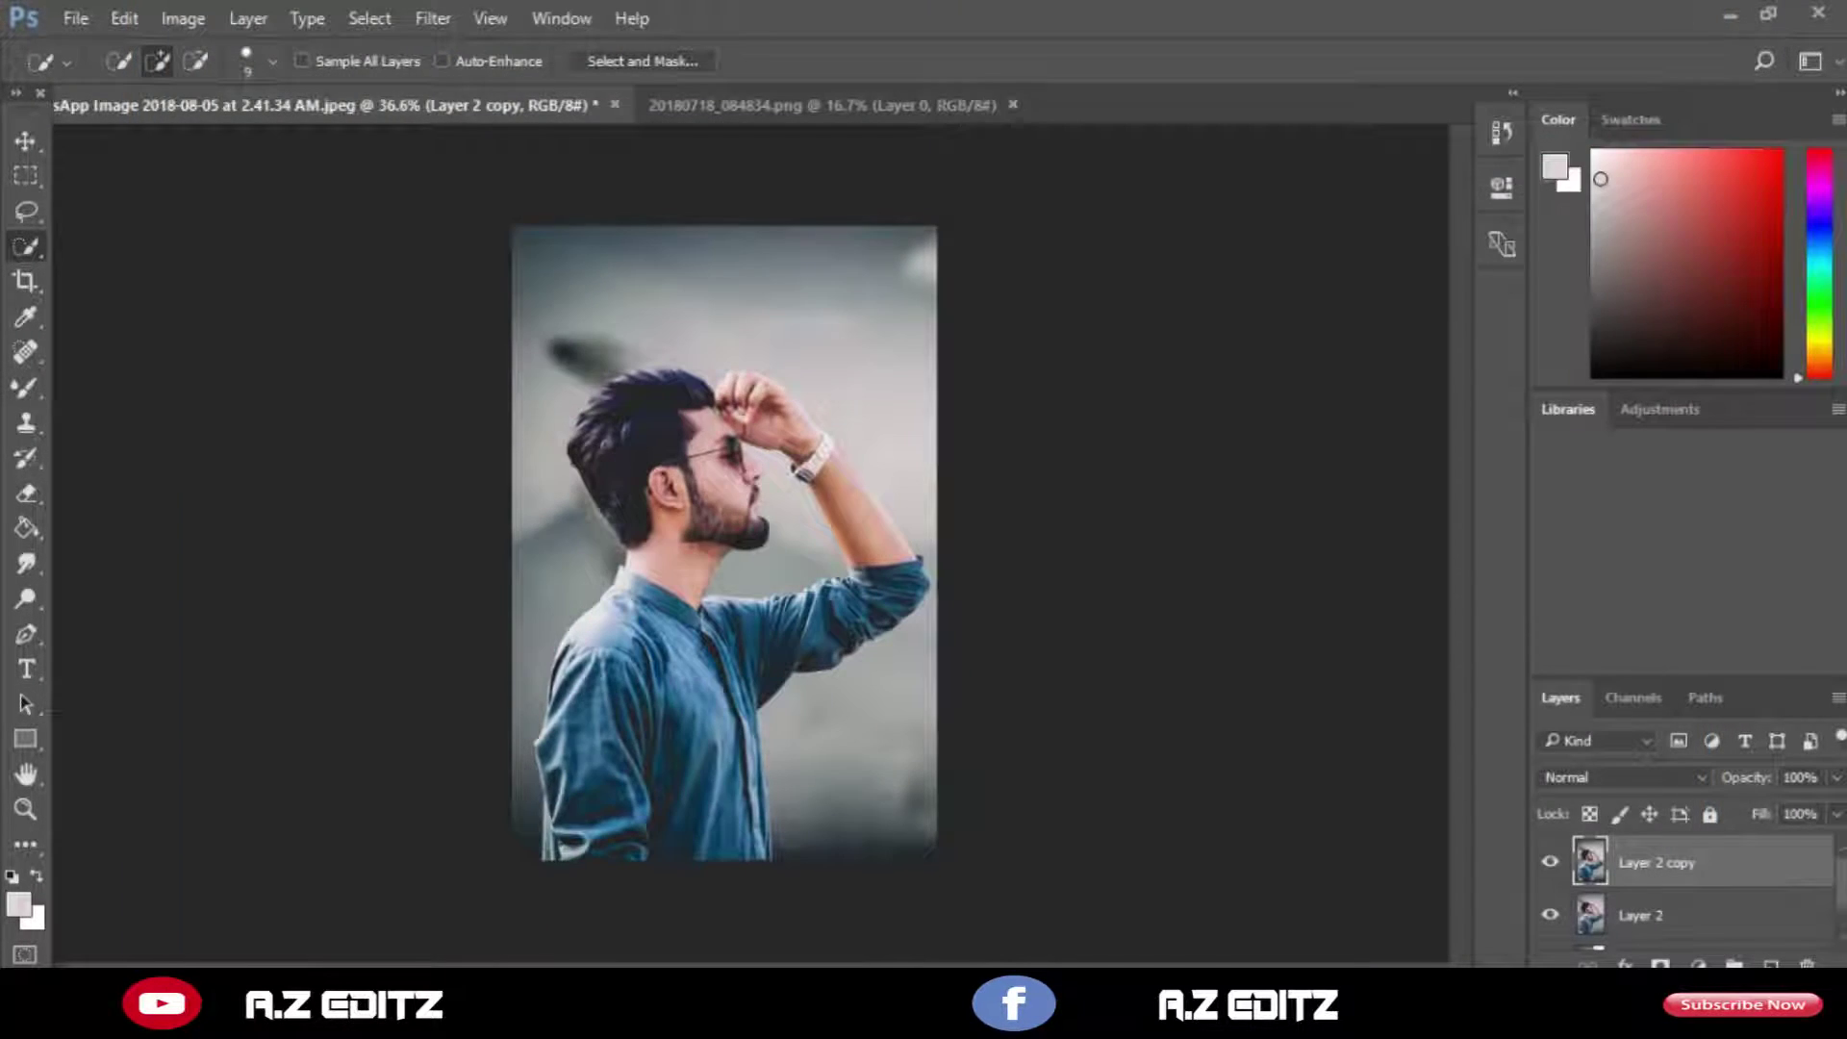
Lower the Layer 2 copy's opacity to 53% and select the background around the man with Quick Selection.
scroll(769, 553, "up", 3)
scroll(770, 553, "down", 1)
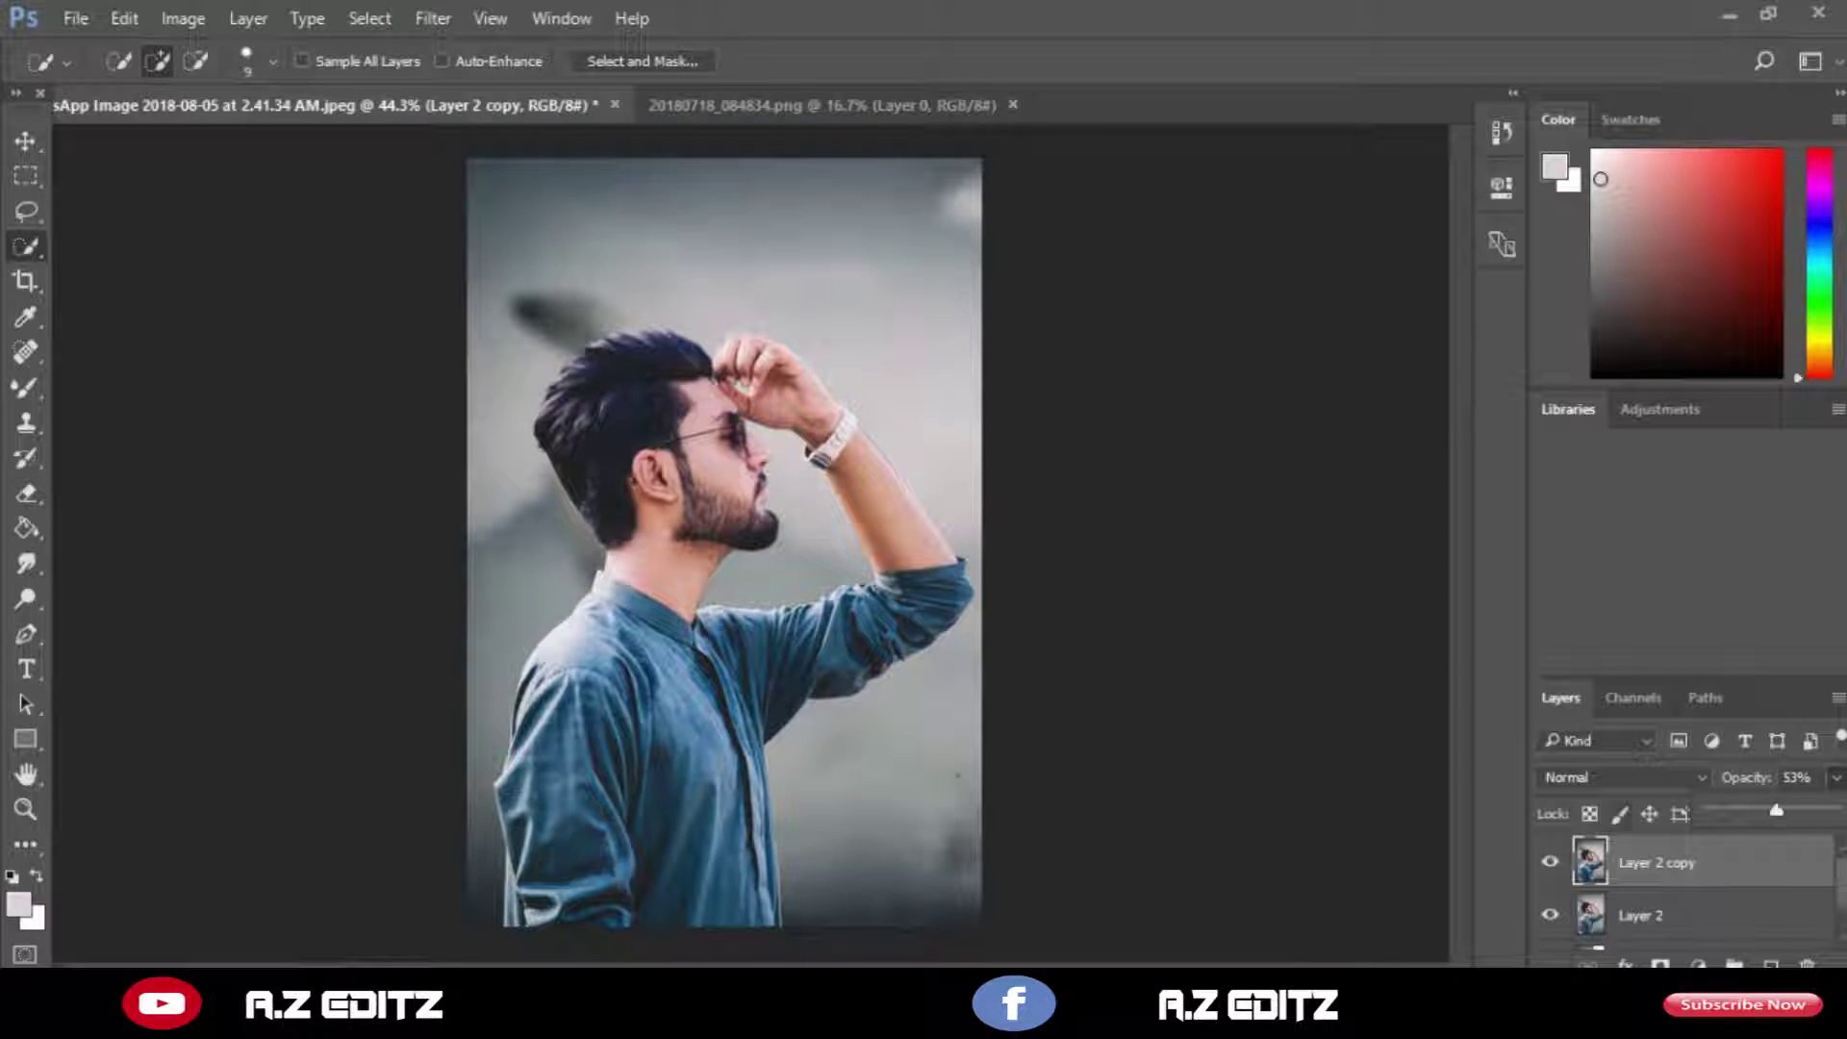
left_click(957, 775)
scroll(769, 553, "up", 2)
scroll(770, 553, "down", 1)
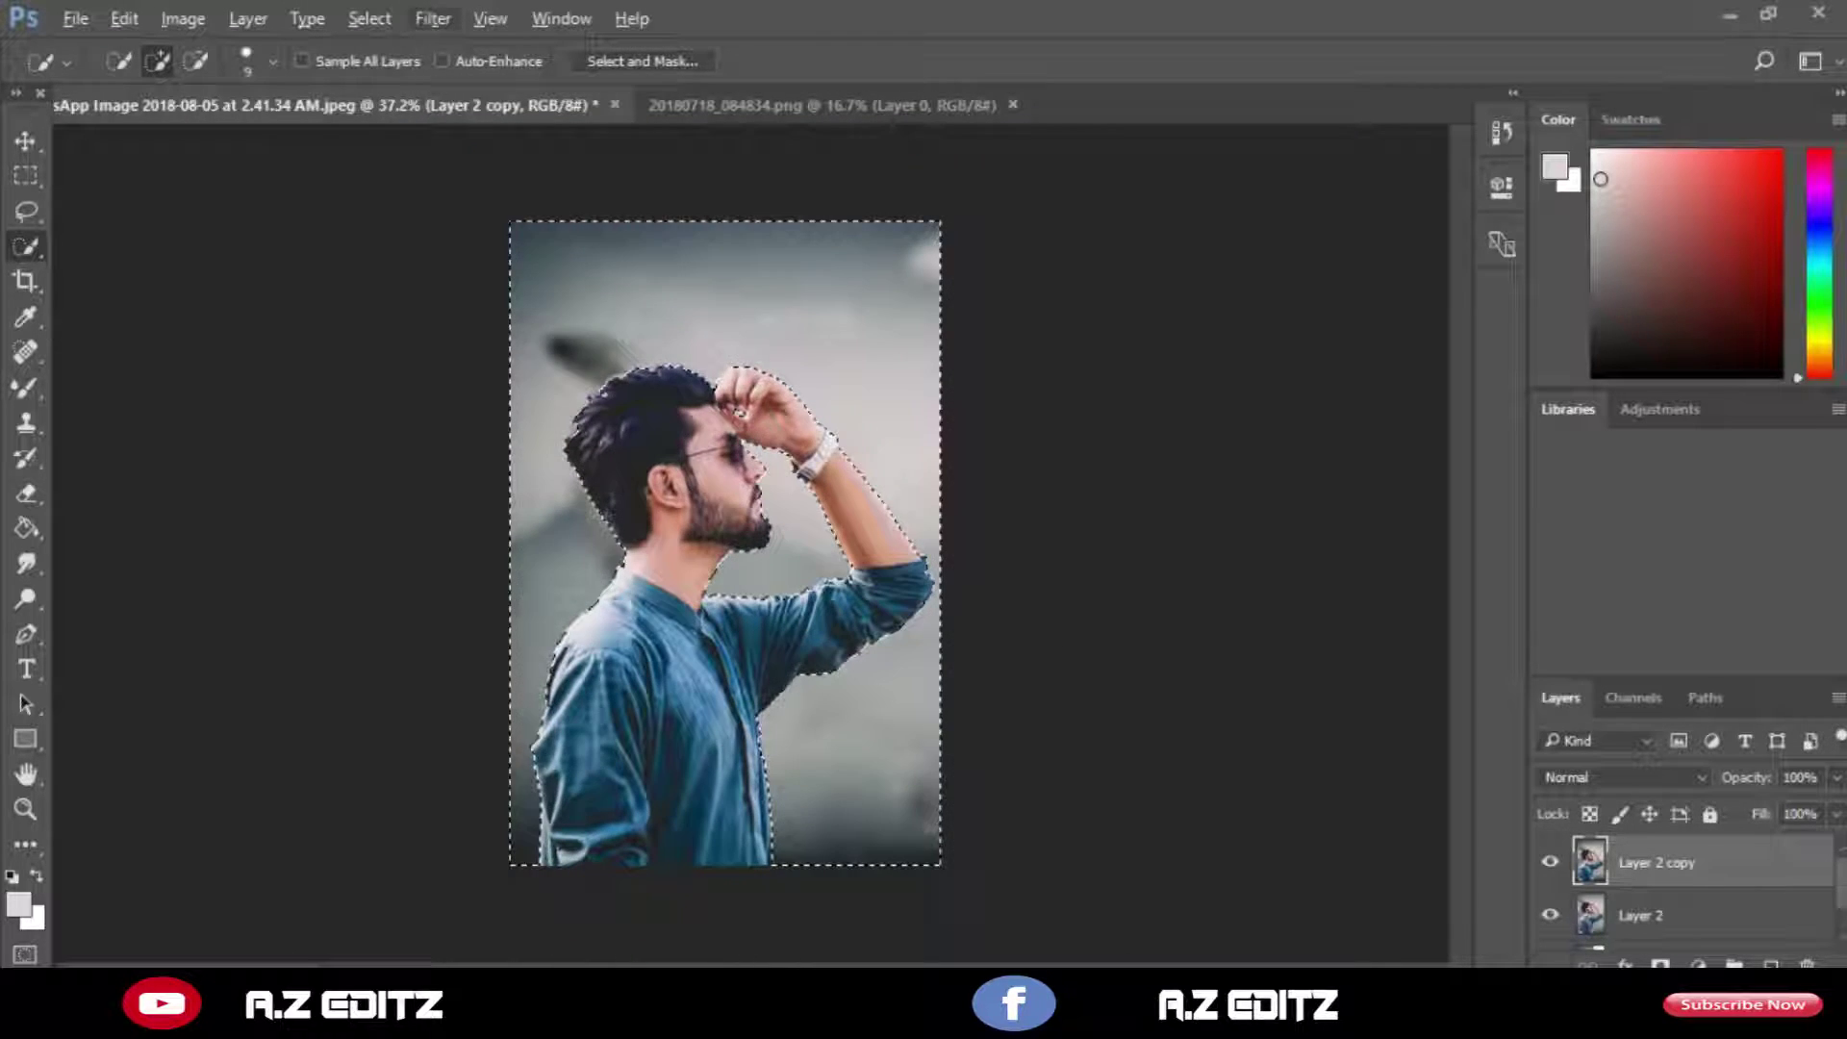
Smooth the selected background with the Camera Raw Filter, setting Noise Reduction Luminance to 48.
left_click(433, 18)
left_click(502, 175)
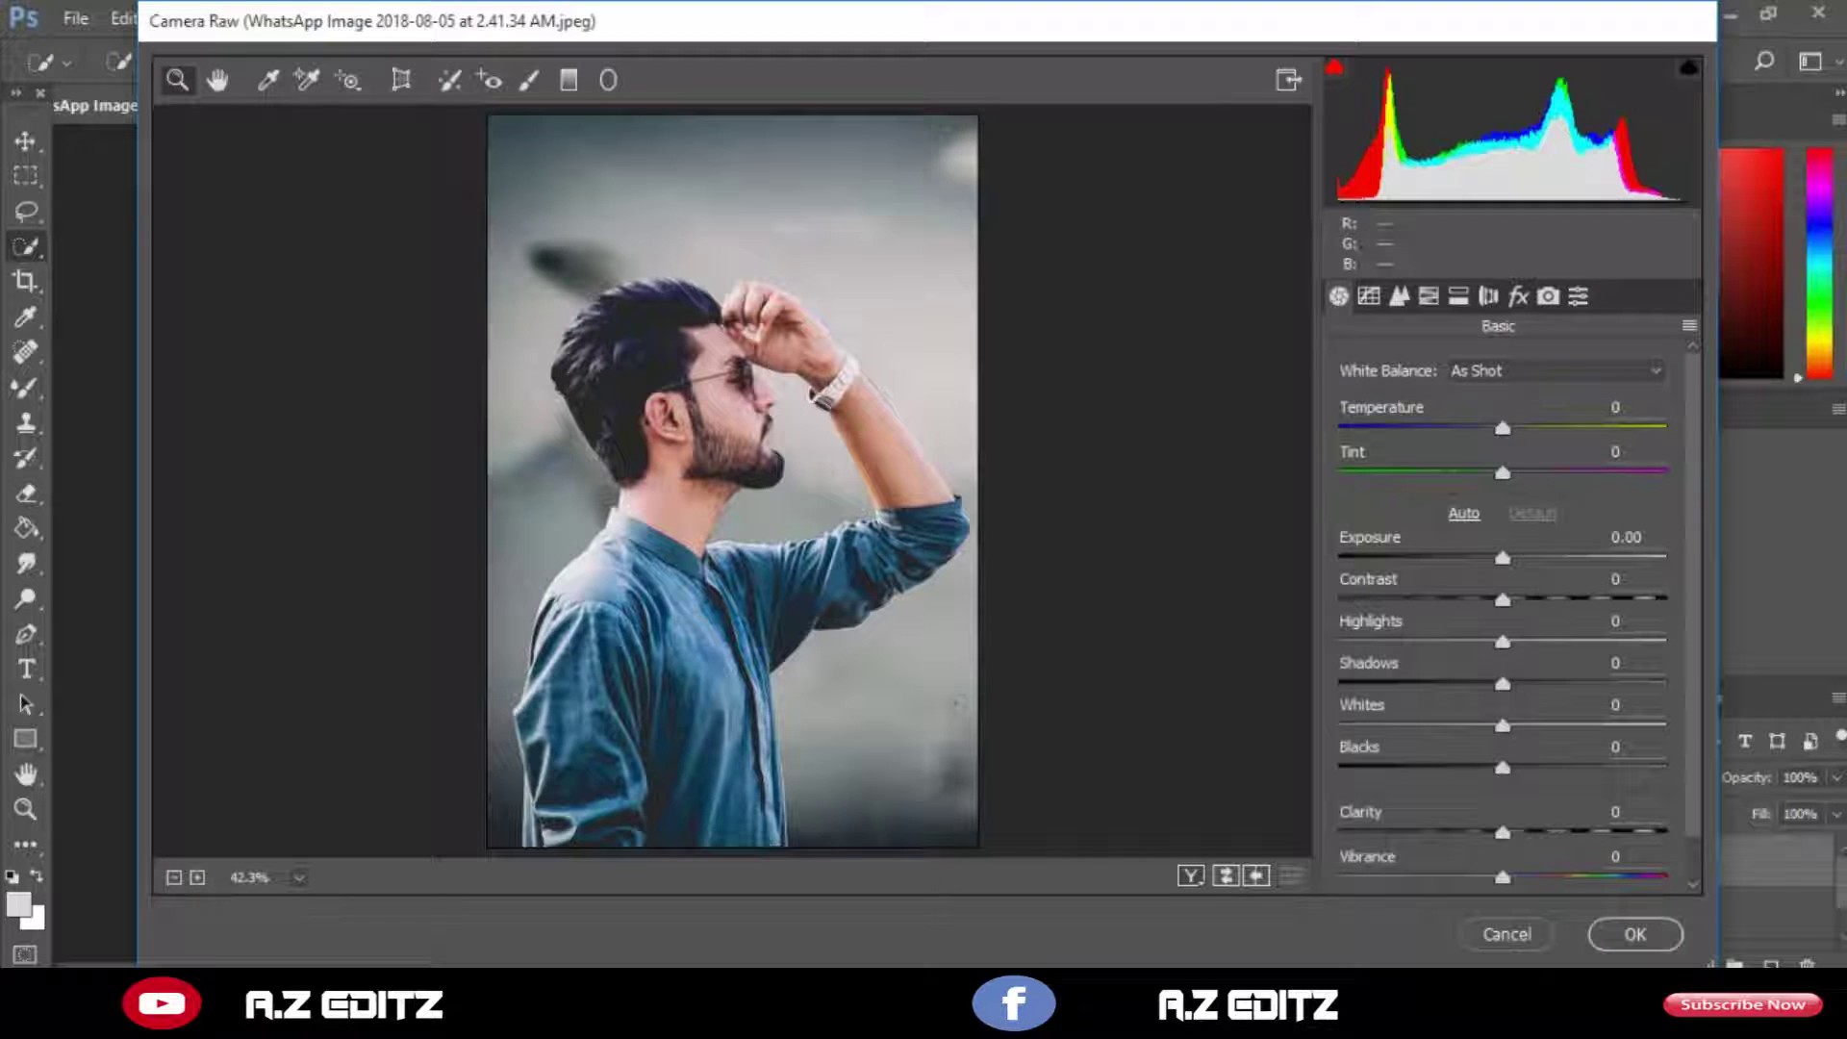
left_click(1398, 296)
left_click_drag(1340, 632, 1496, 632)
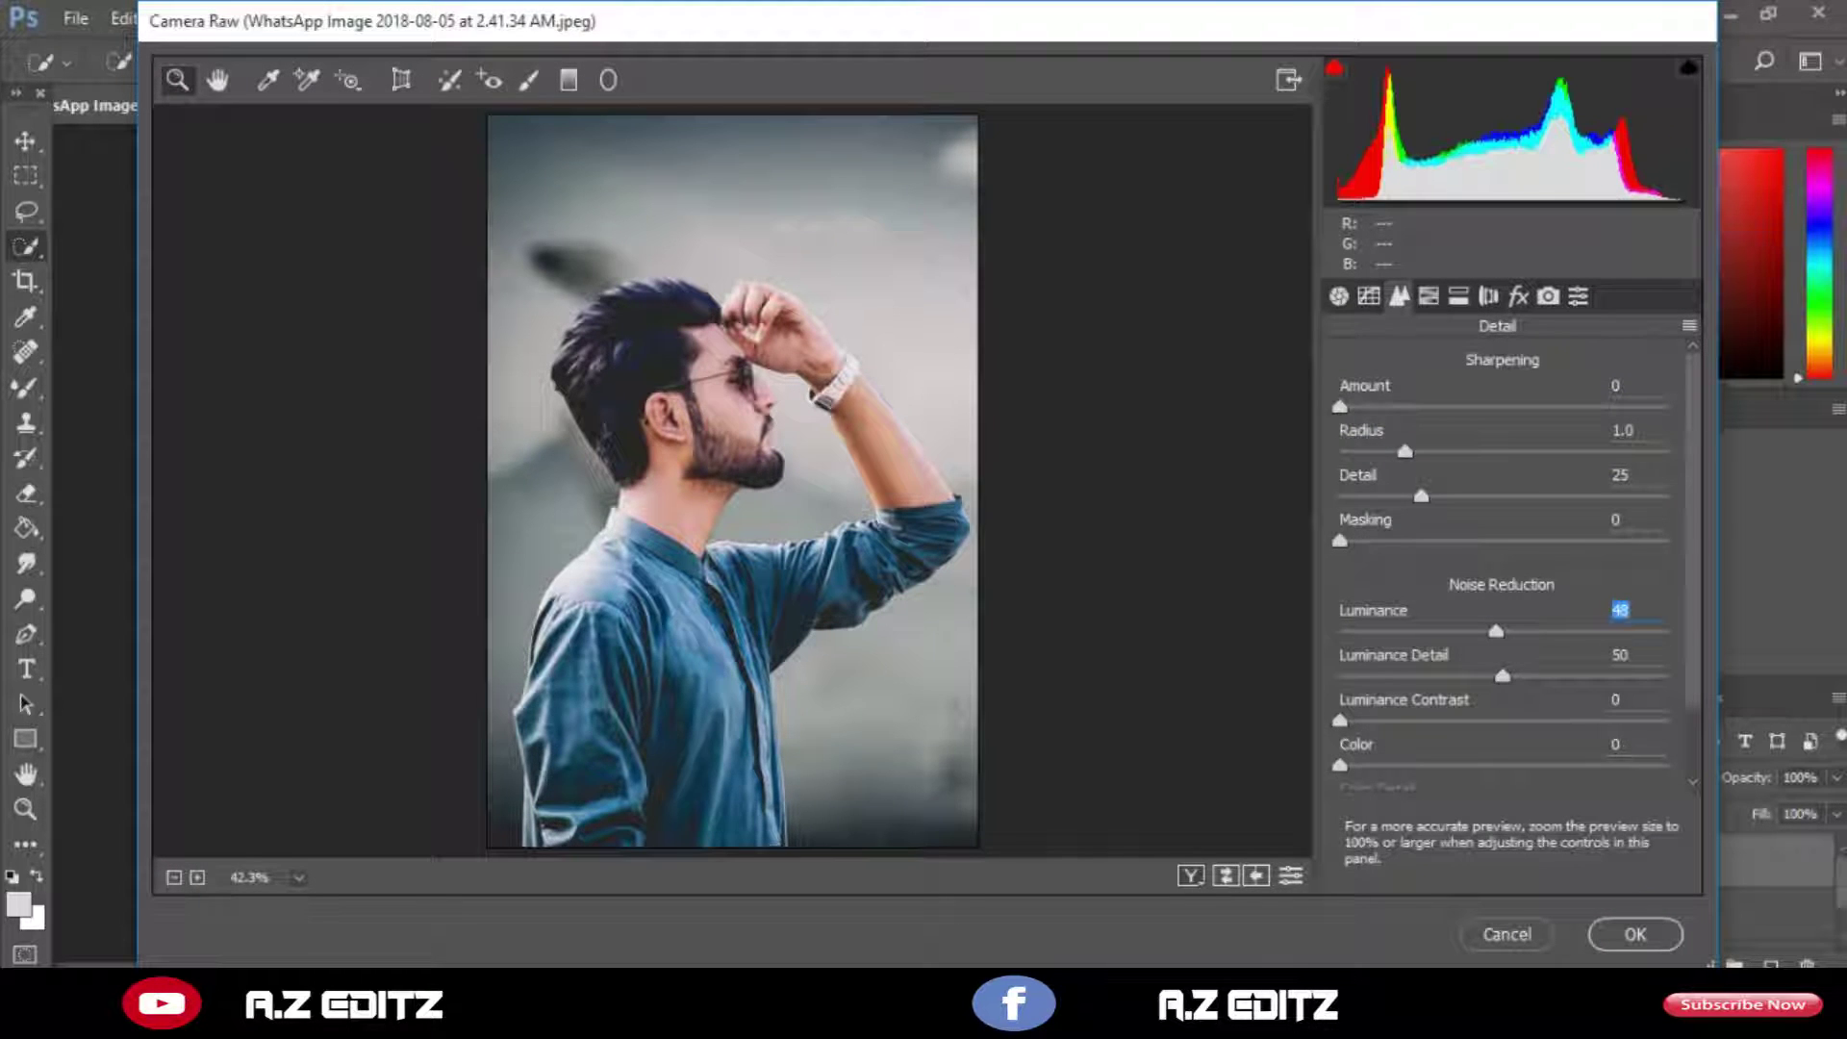
key("Return")
Quick-select the man's face, neck, raised arm and hand, subtracting the background enclosed between face and arm.
scroll(721, 538, "up", 2)
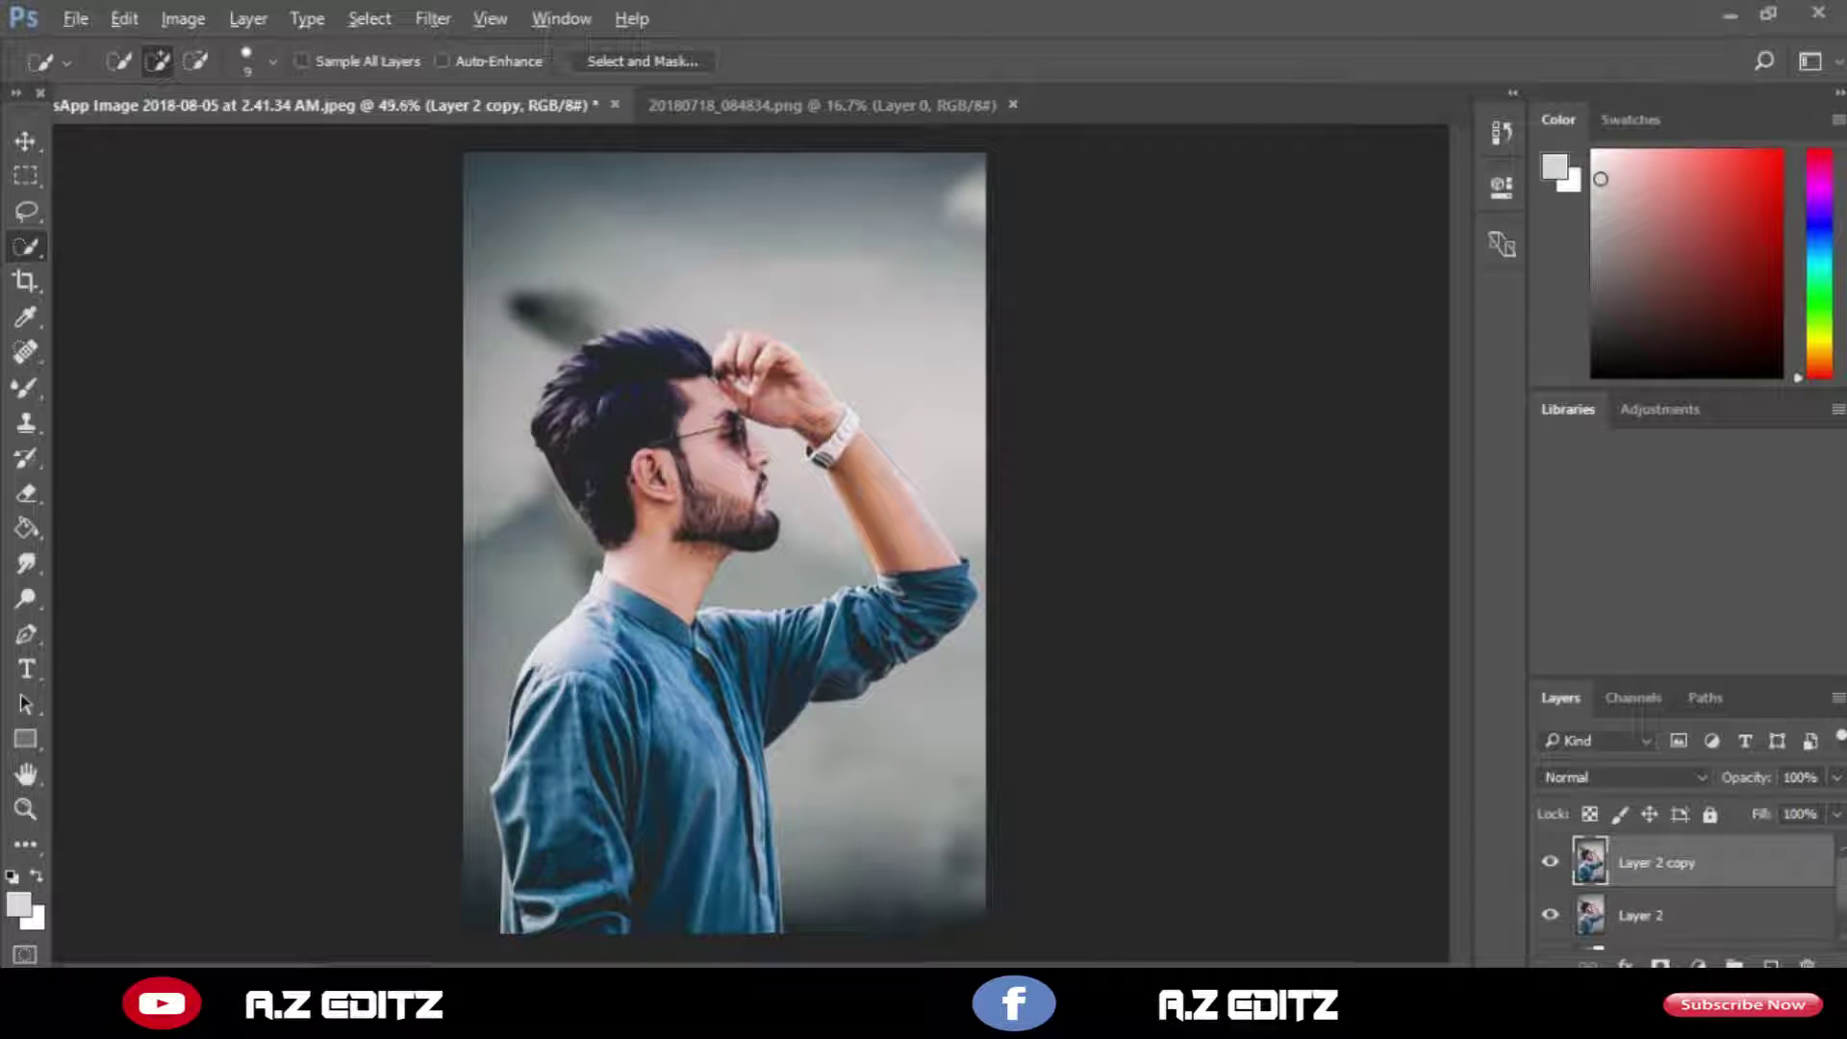
scroll(787, 650, "up", 3)
left_click(1607, 1012)
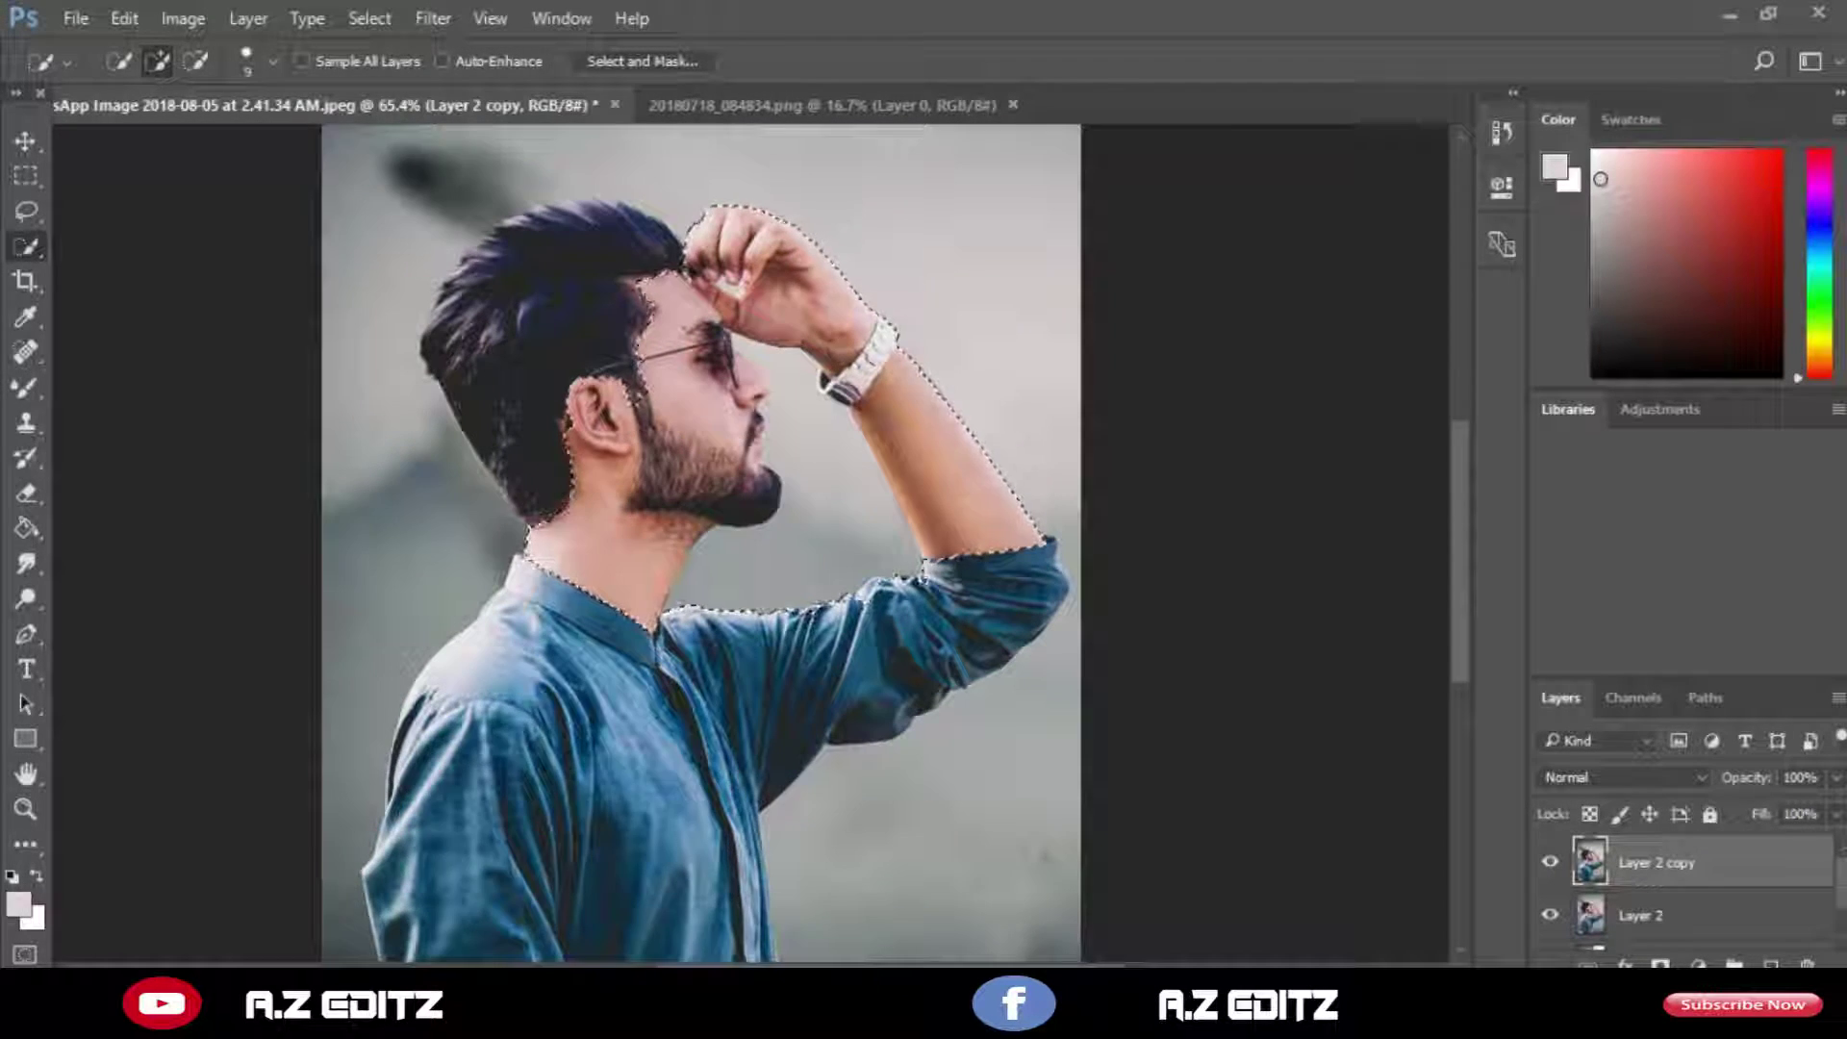
scroll(732, 341, "up", 2)
left_click_drag(829, 444, 846, 568)
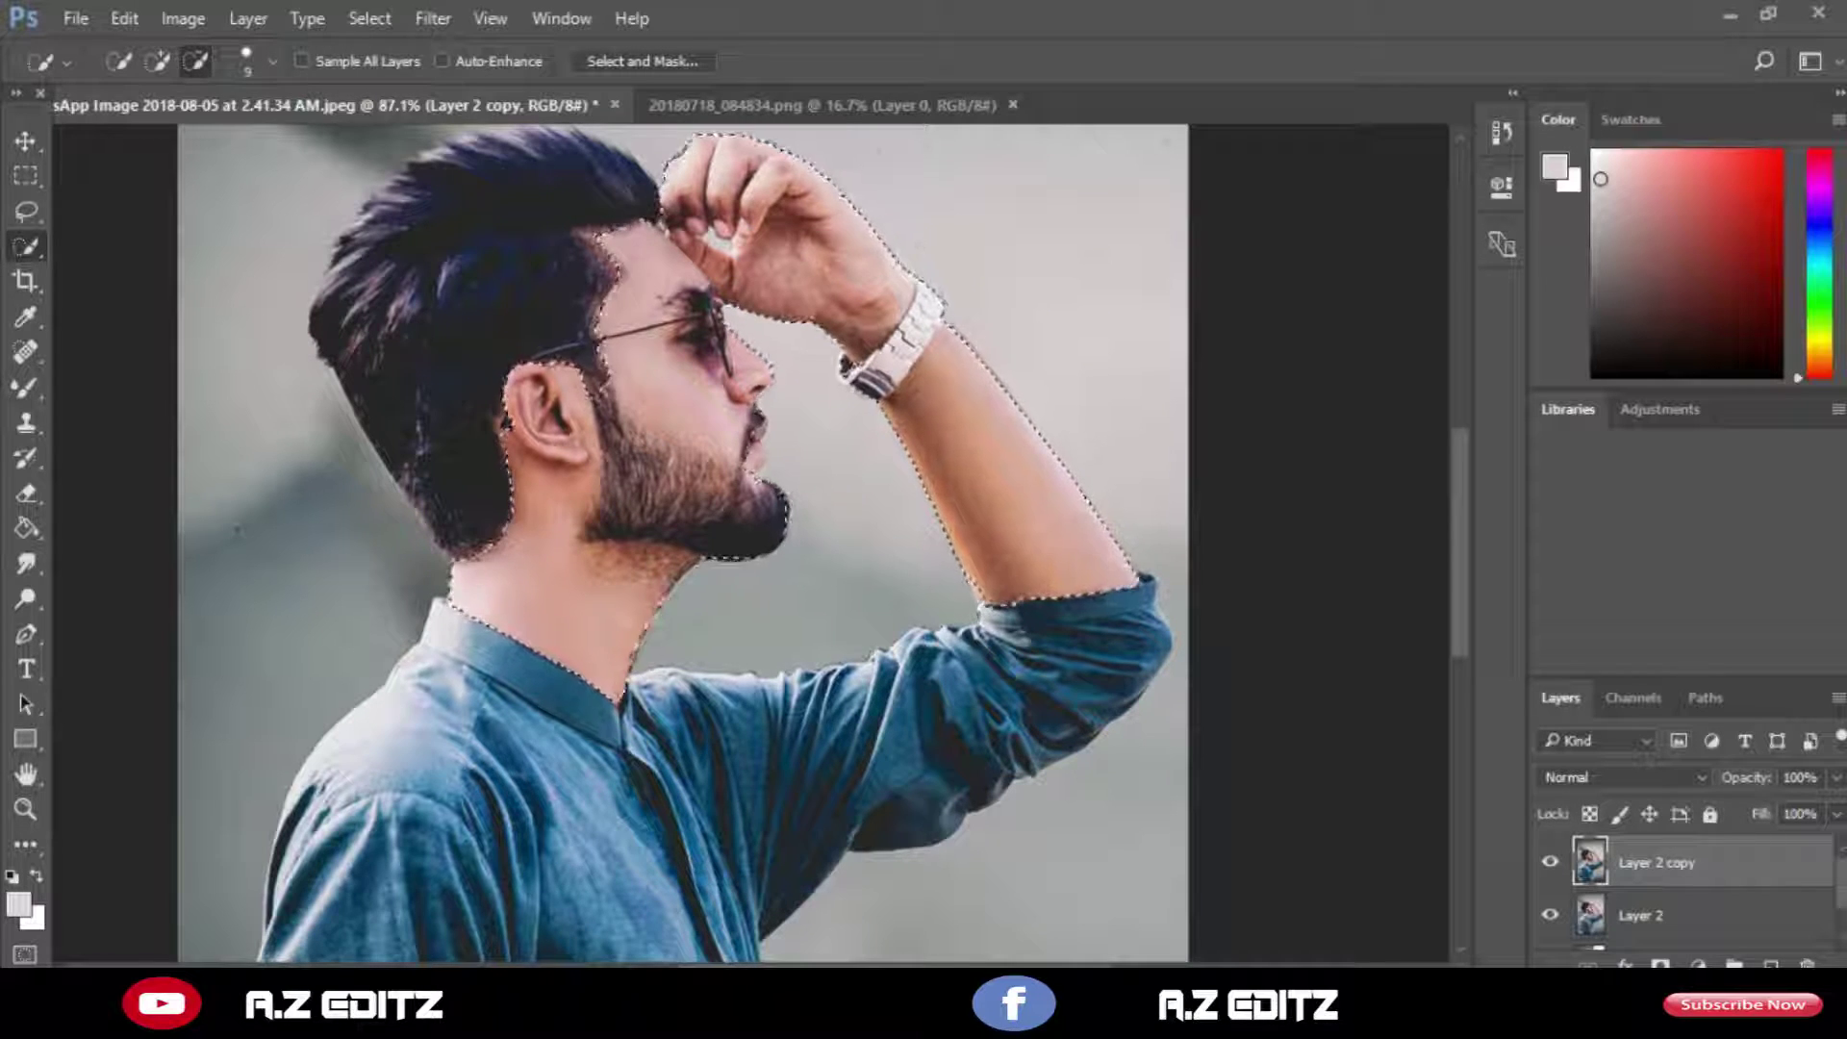
scroll(683, 543, "up", 1)
scroll(767, 520, "down", 6)
scroll(771, 510, "up", 8)
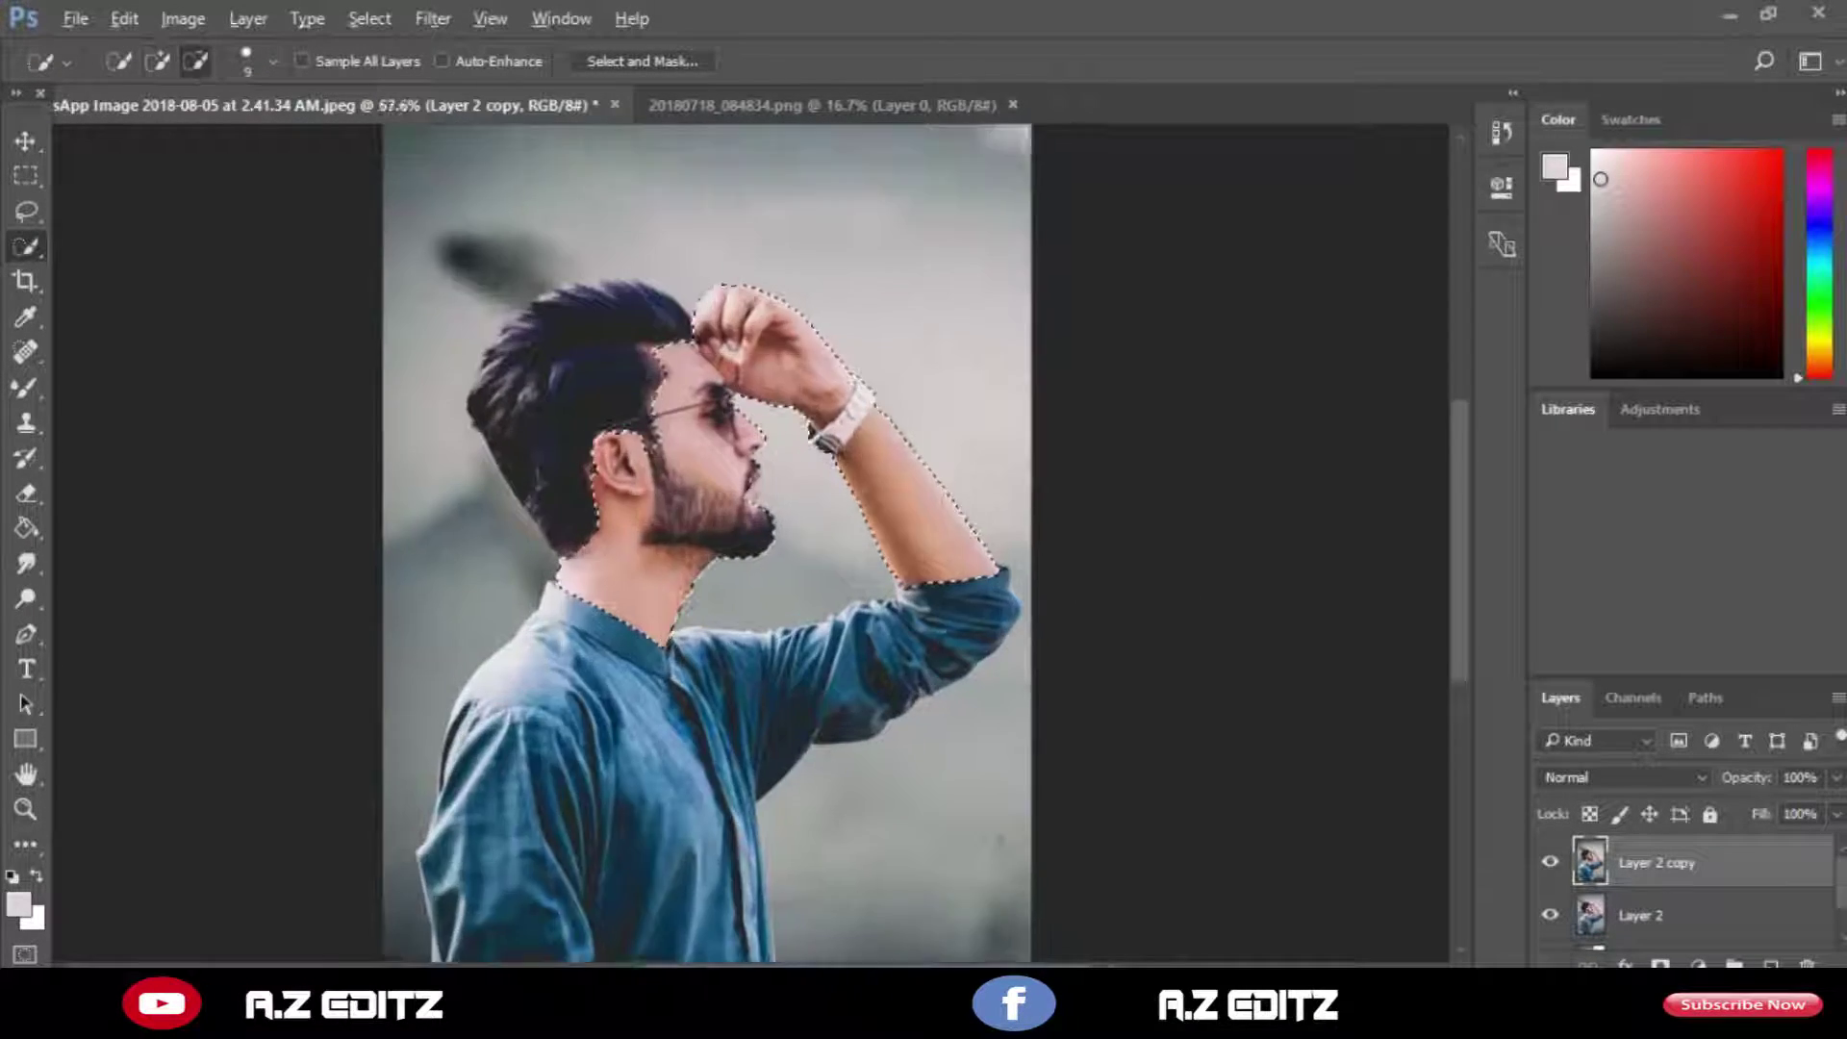
Smooth the selected skin by raising Noise Reduction Luminance in the Camera Raw Filter.
scroll(760, 510, "down", 2)
left_click(433, 18)
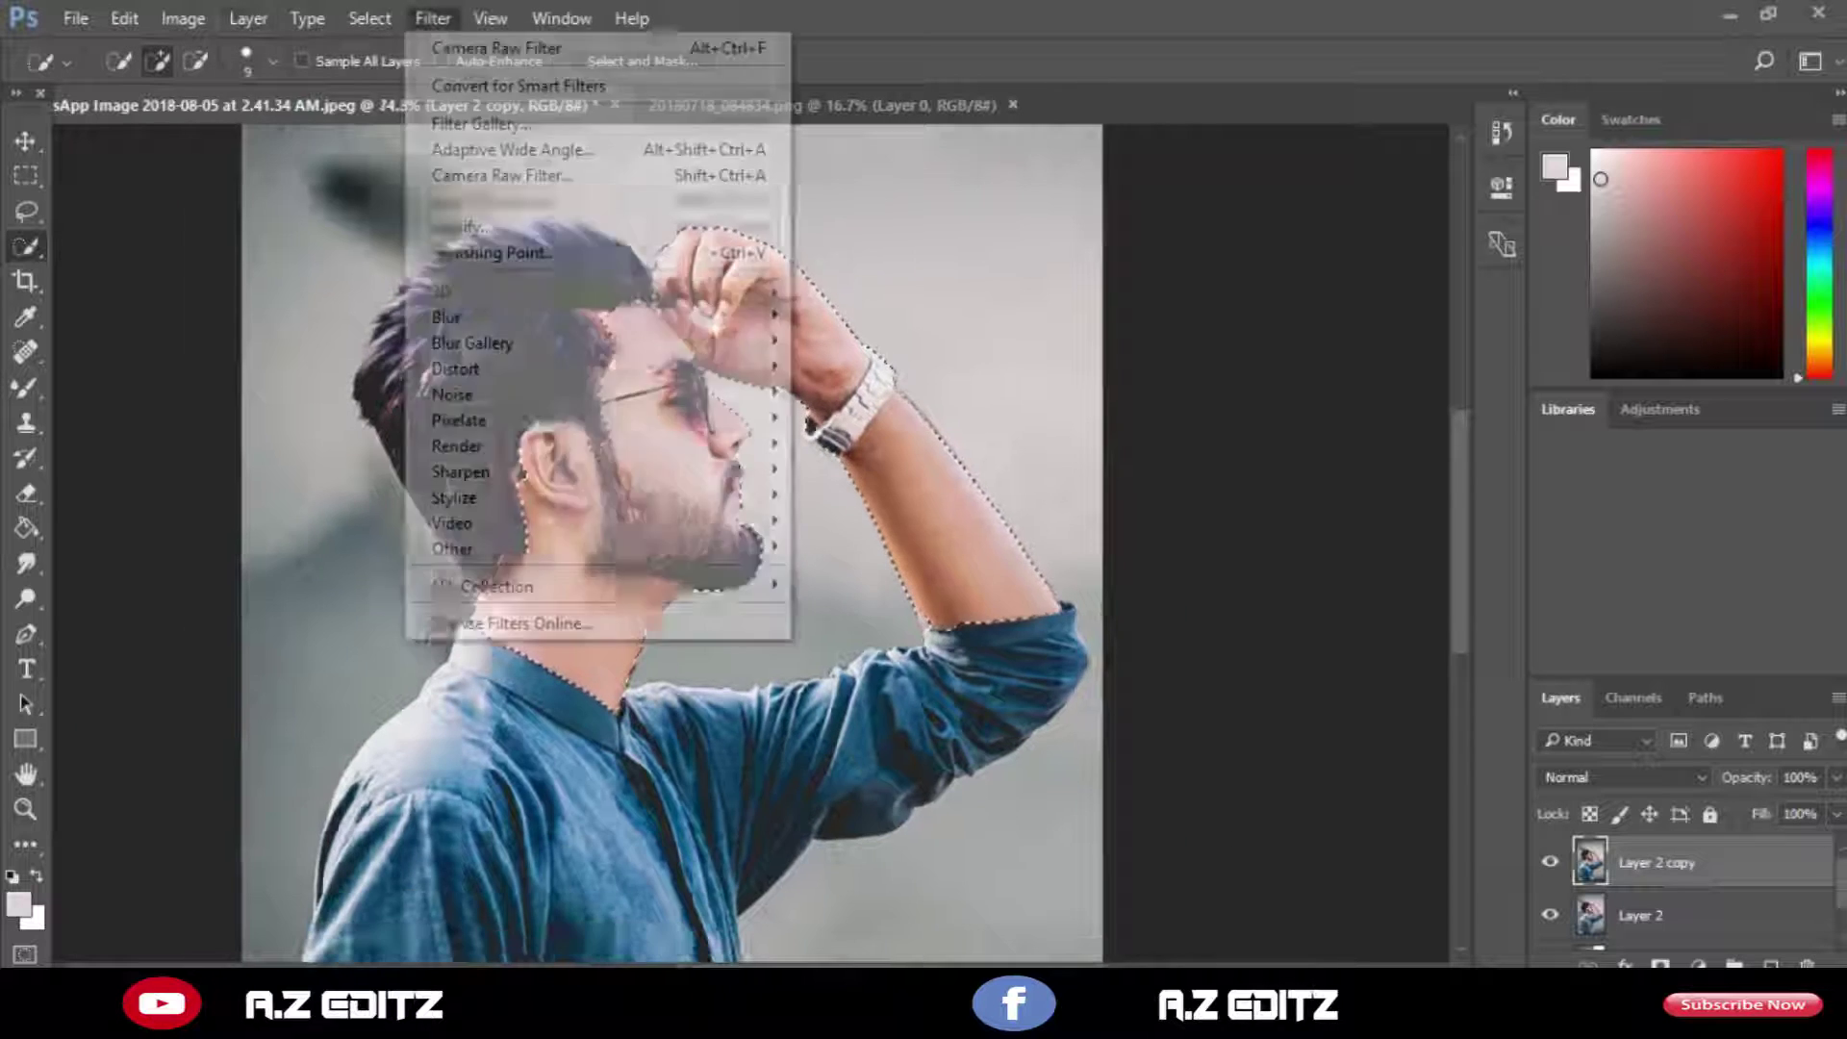
left_click(500, 175)
left_click(1398, 296)
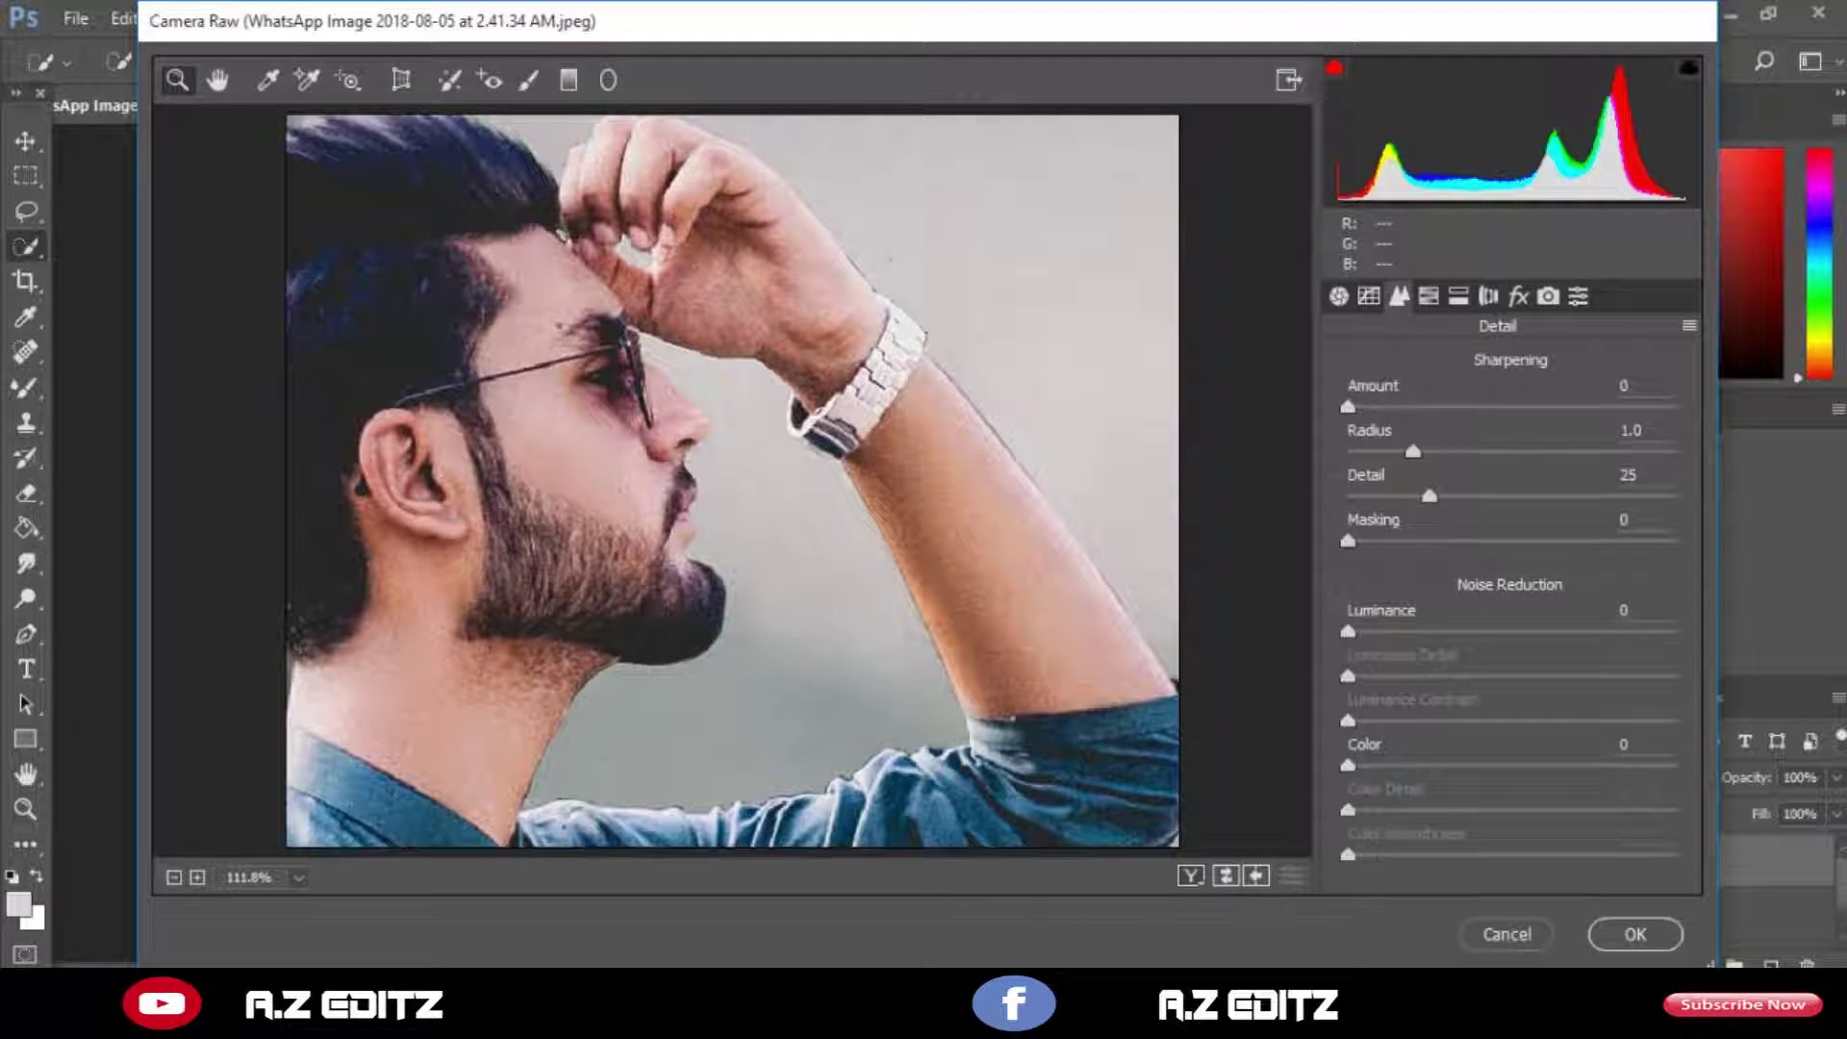
left_click_drag(1347, 632, 1411, 632)
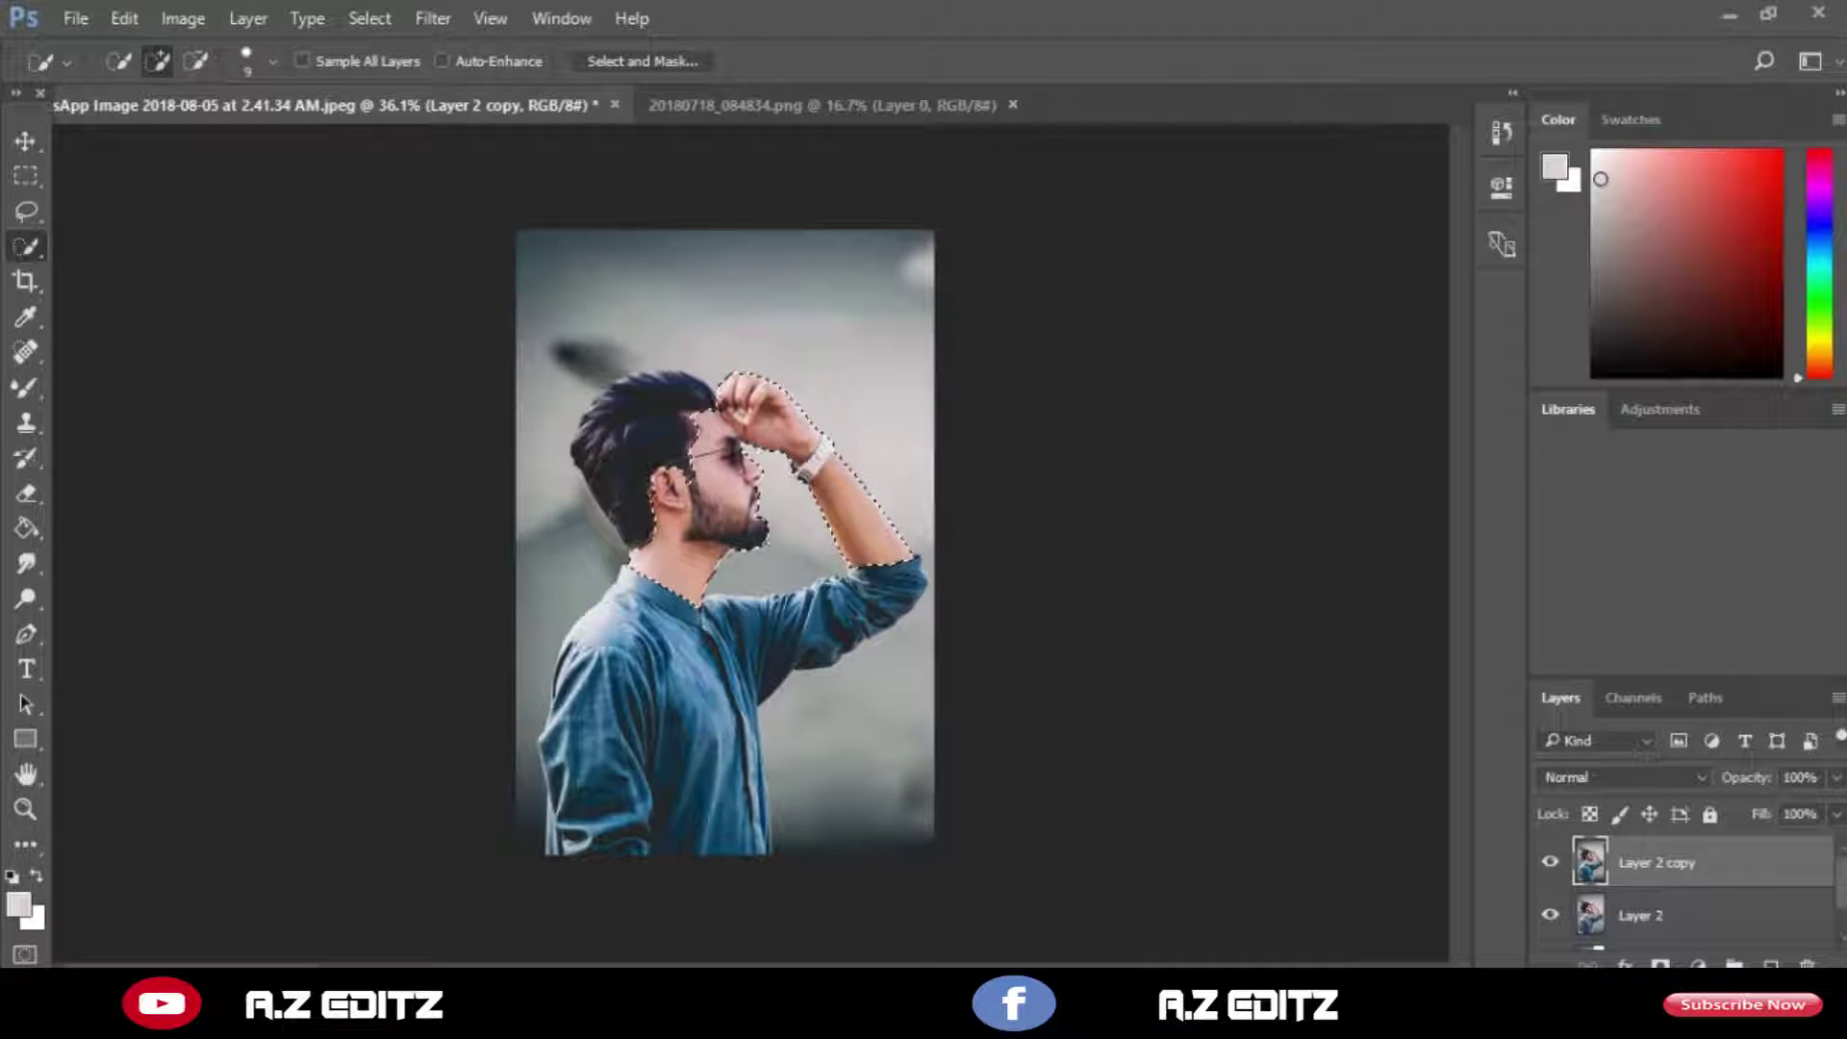
Apply the Camera Raw Filter to the selected skin again with Noise Reduction Luminance set to 31.
scroll(735, 539, "up", 5)
scroll(770, 515, "down", 3)
scroll(813, 498, "up", 8)
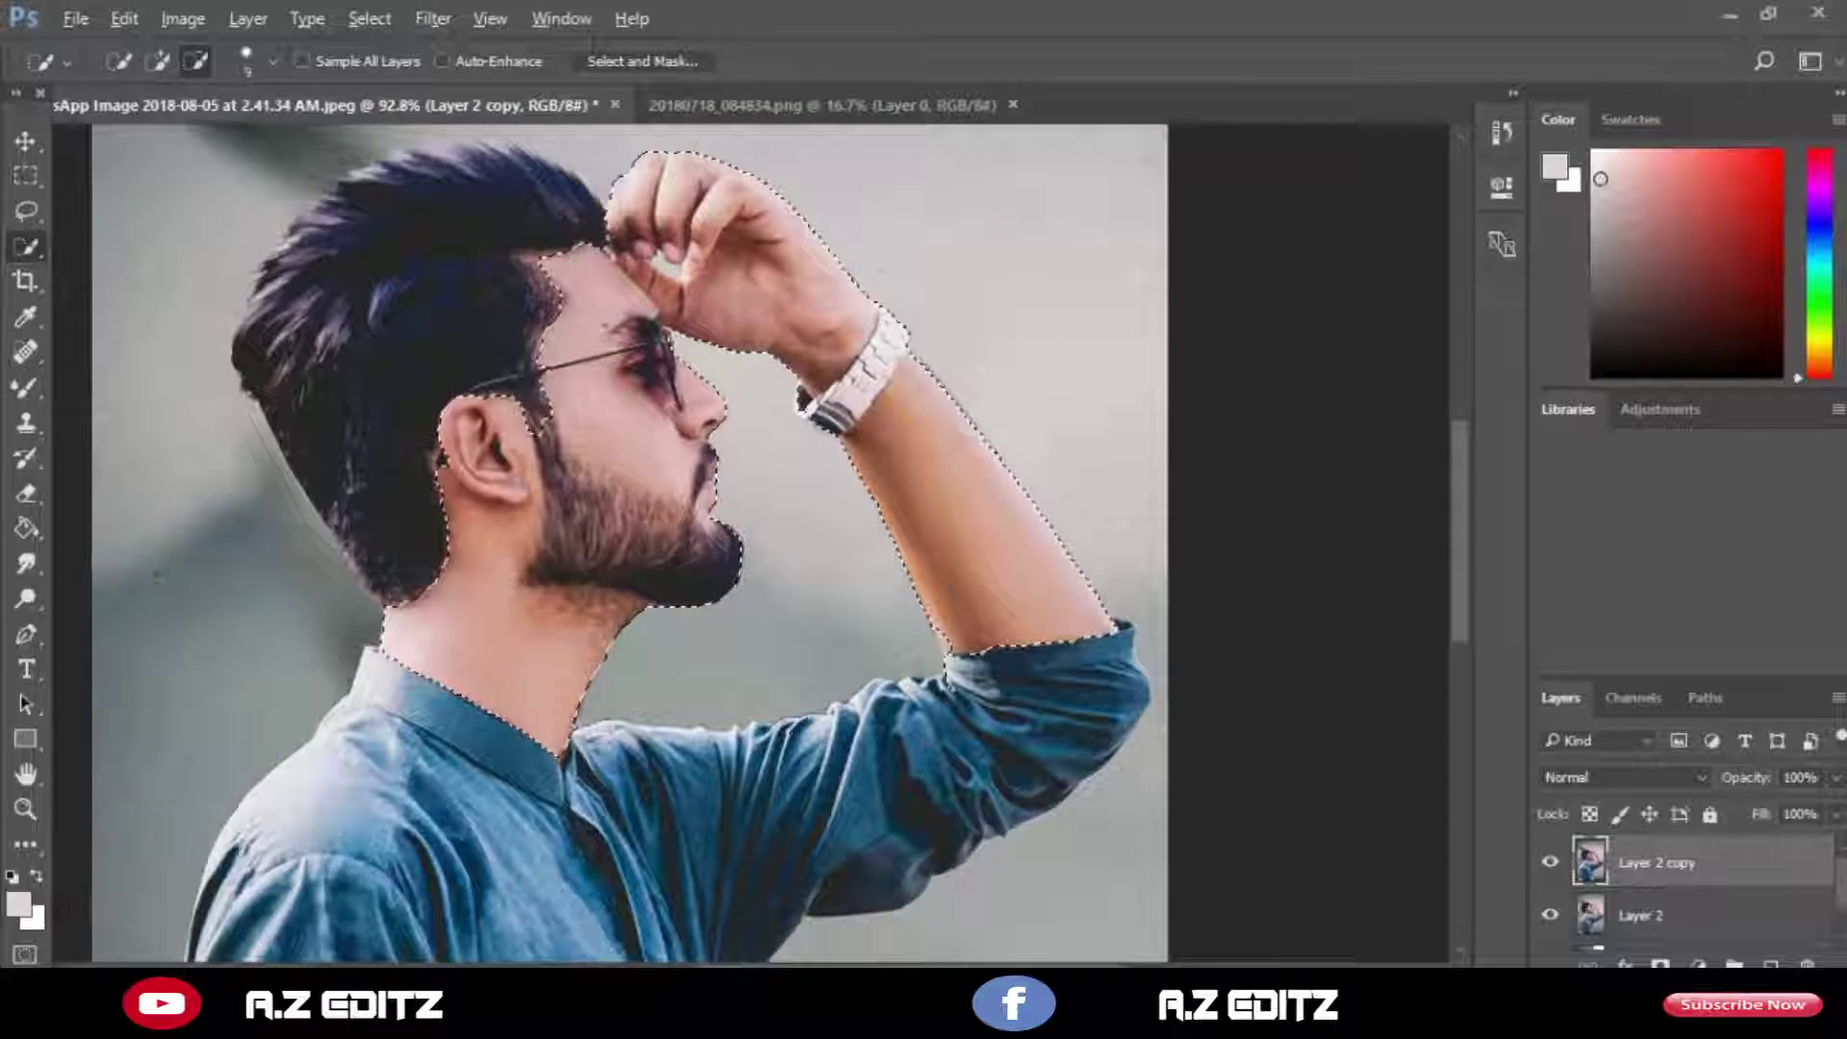
scroll(606, 328, "up", 4)
left_click(433, 19)
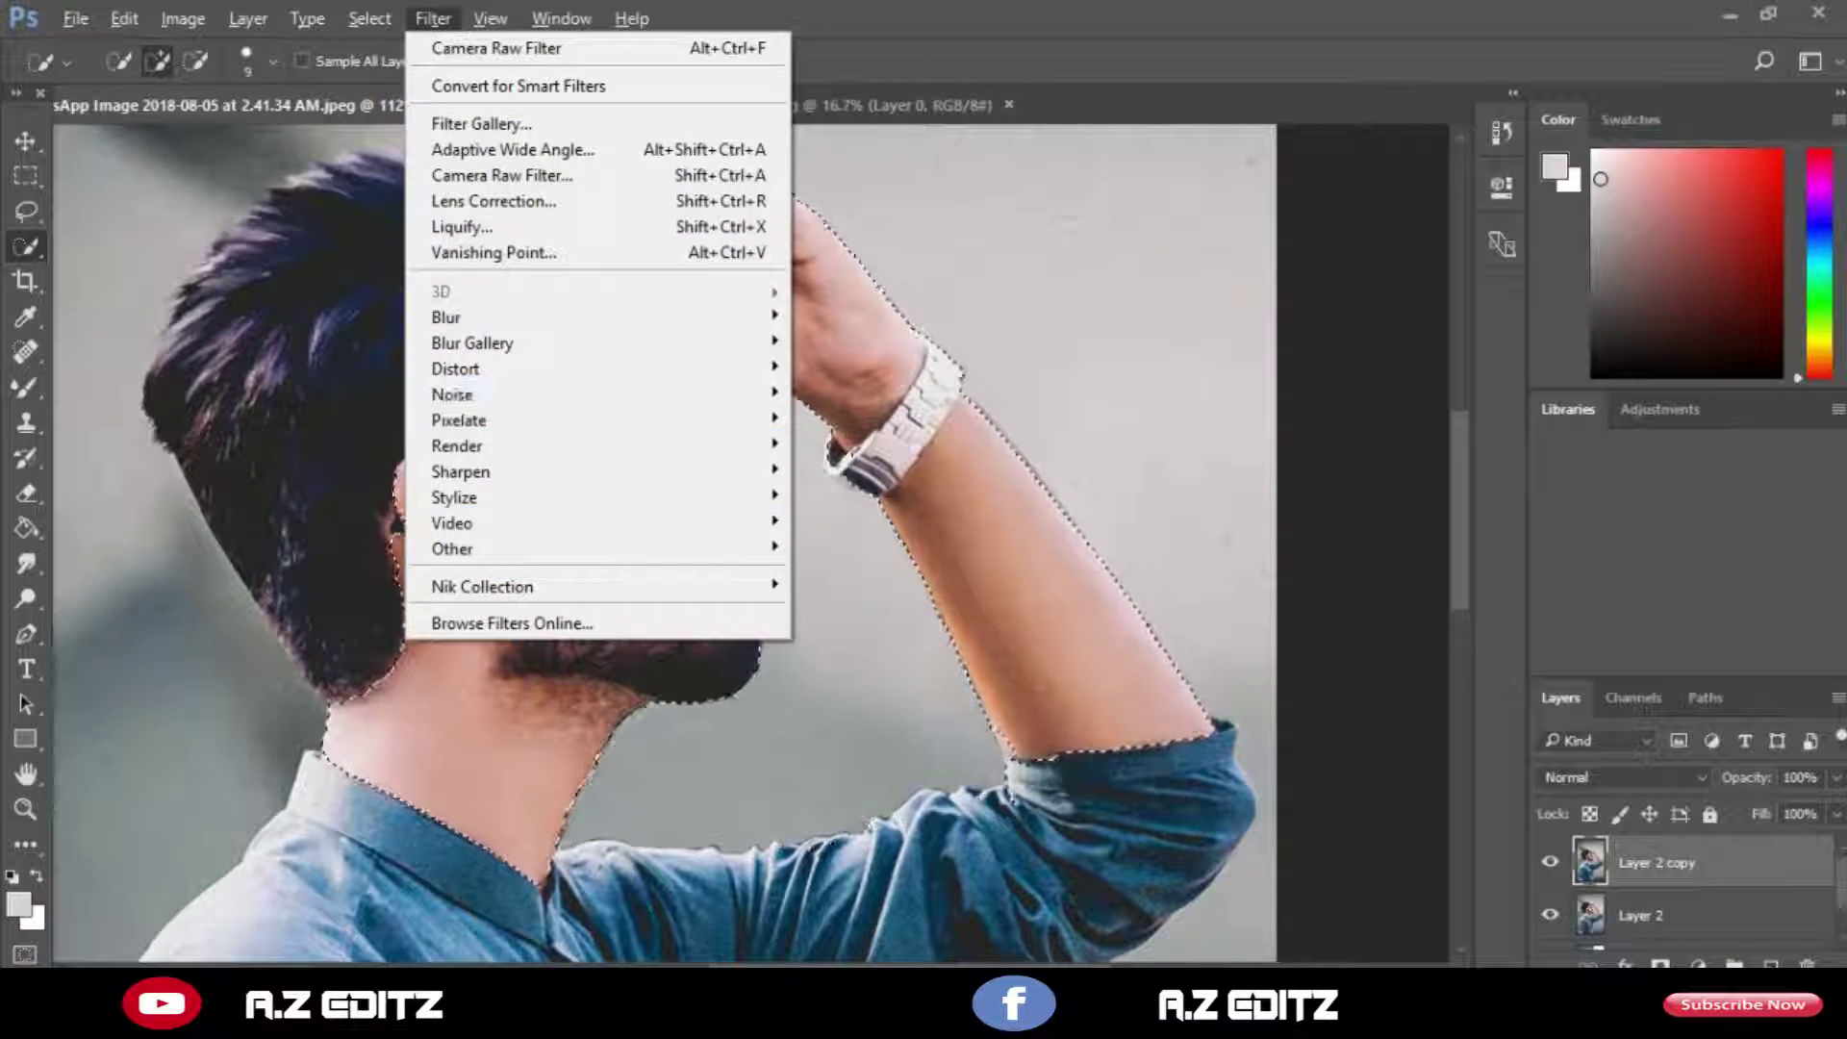
left_click(502, 175)
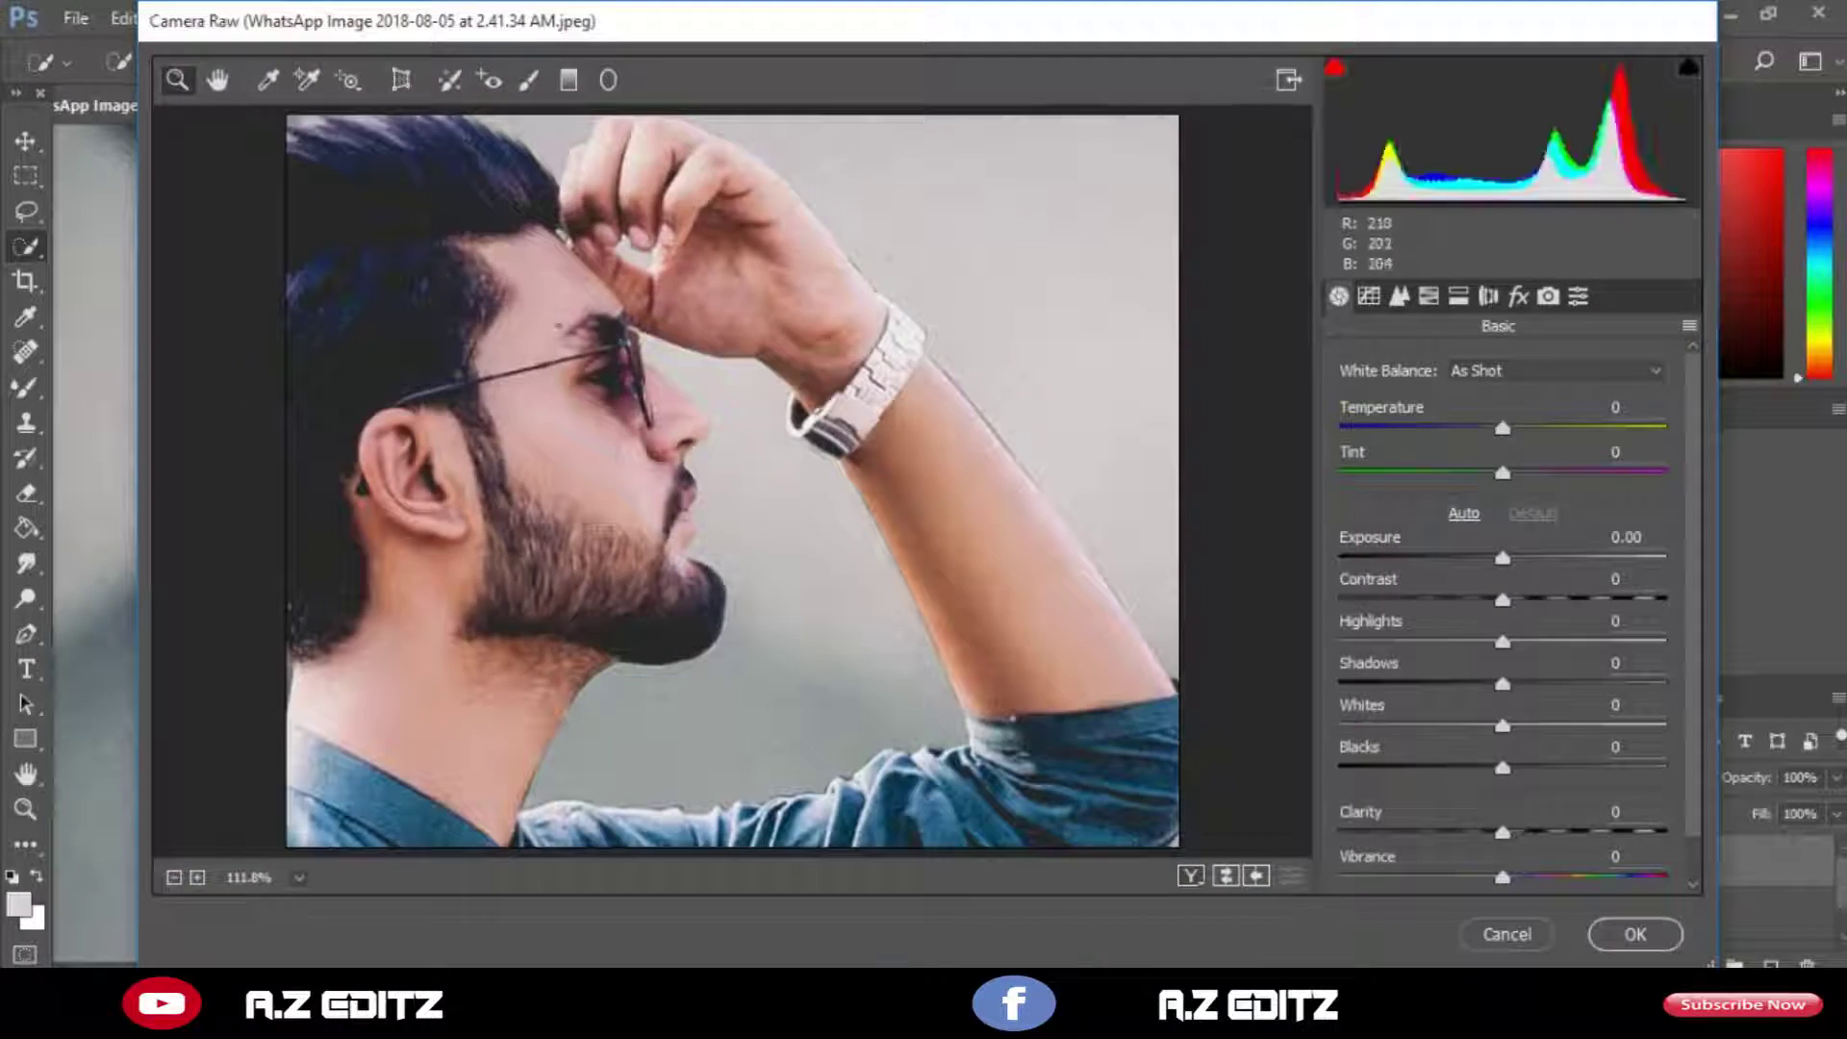
left_click(1518, 296)
left_click(1399, 295)
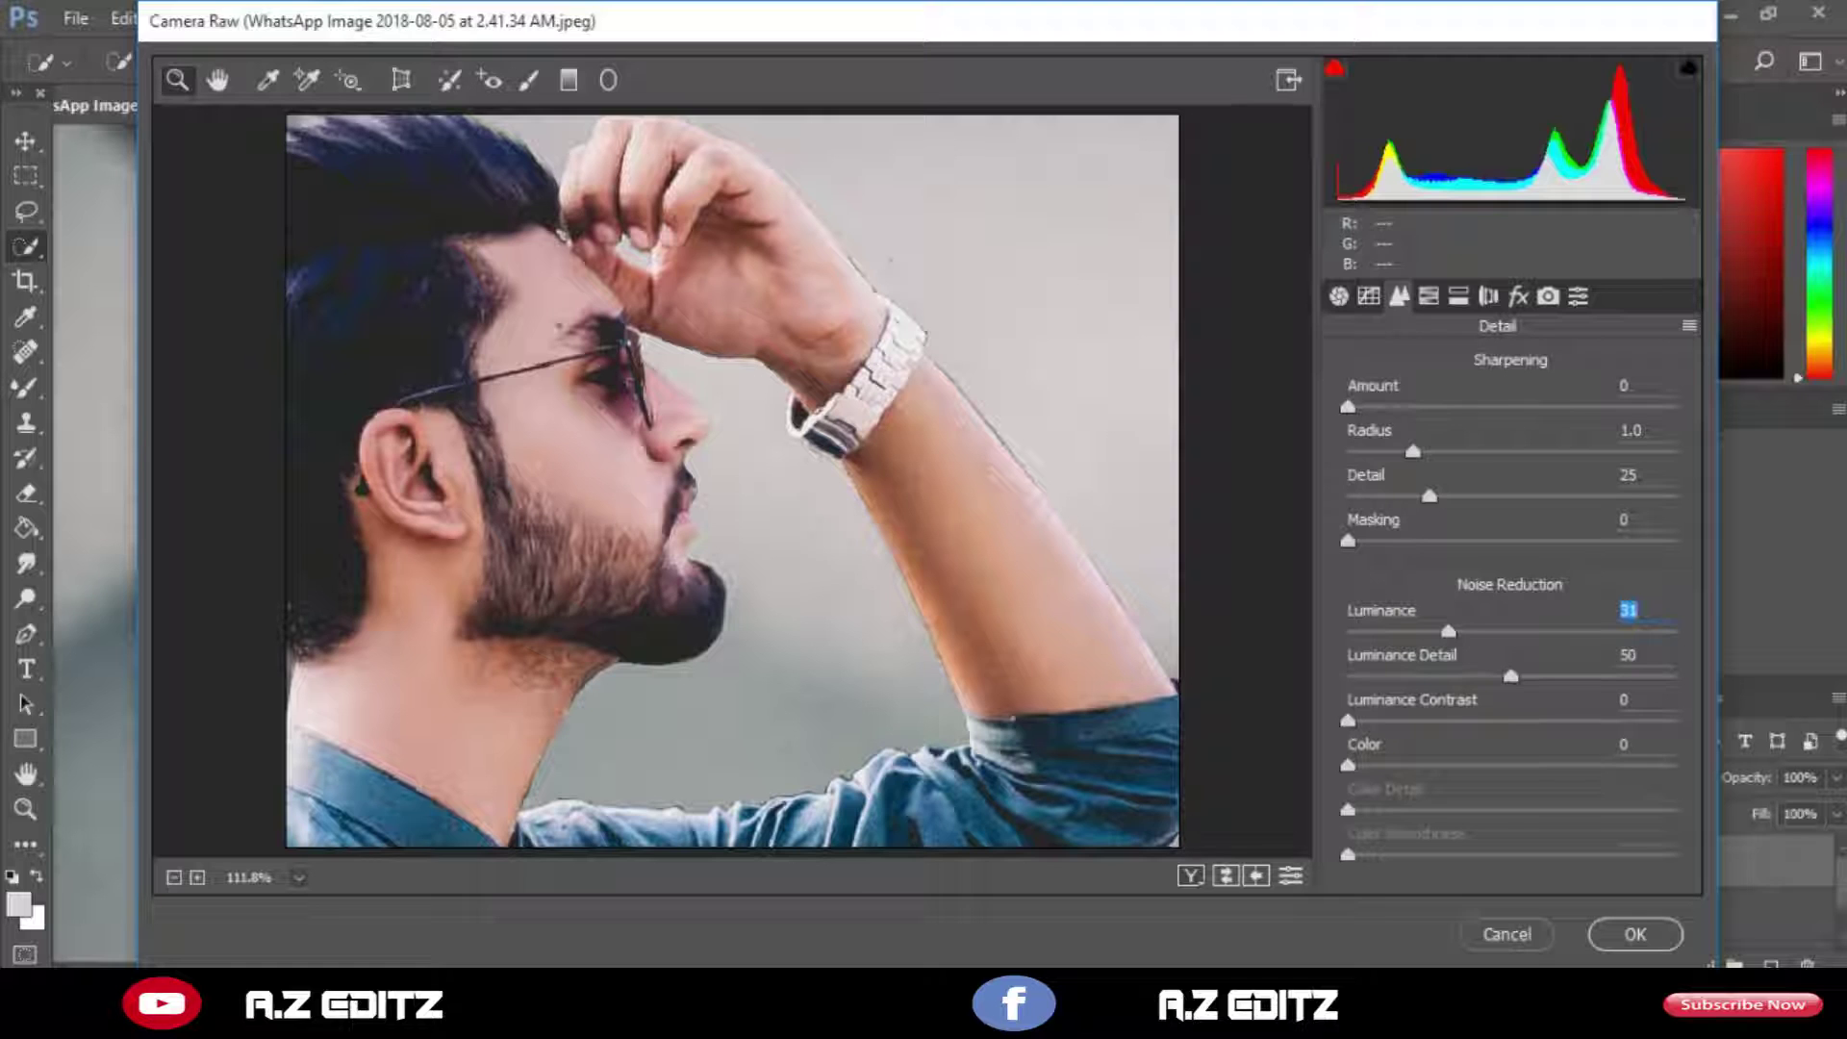
left_click(1635, 934)
Deselect the man's skin areas.
scroll(1096, 803, "down", 5)
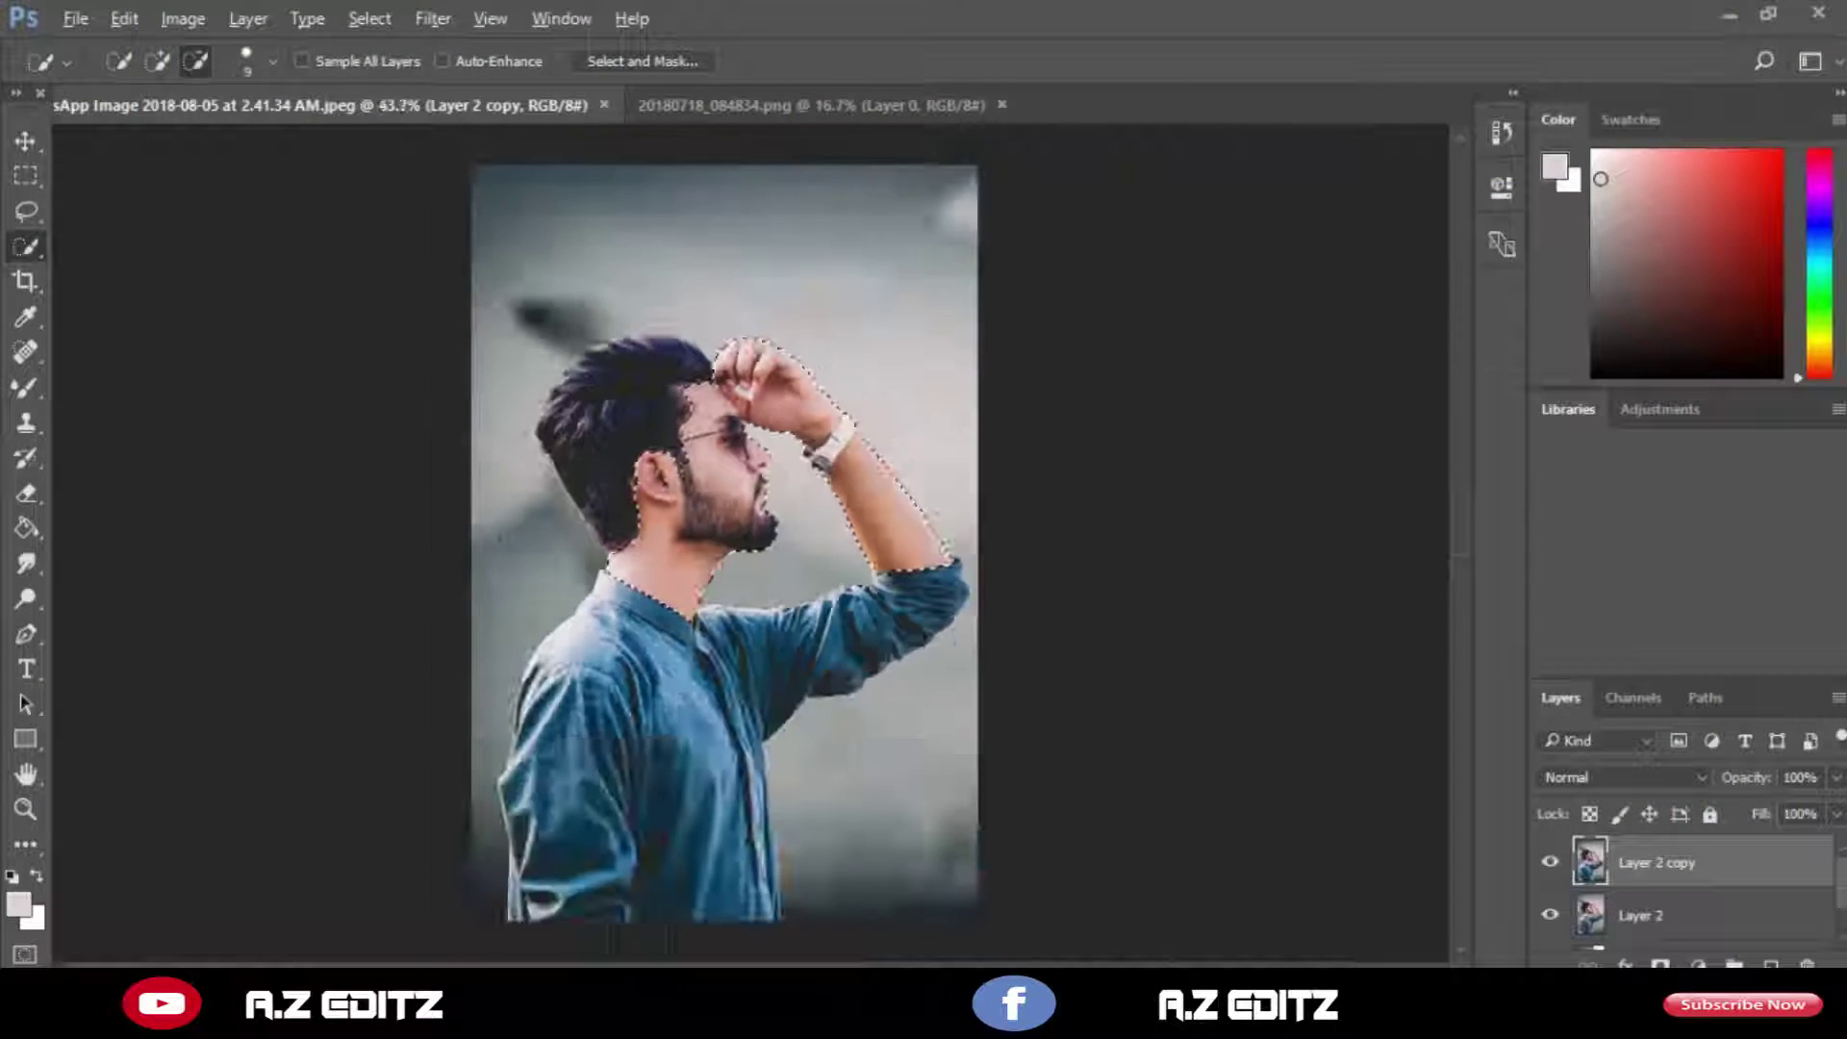
scroll(725, 543, "down", 1)
right_click(729, 352)
left_click(767, 364)
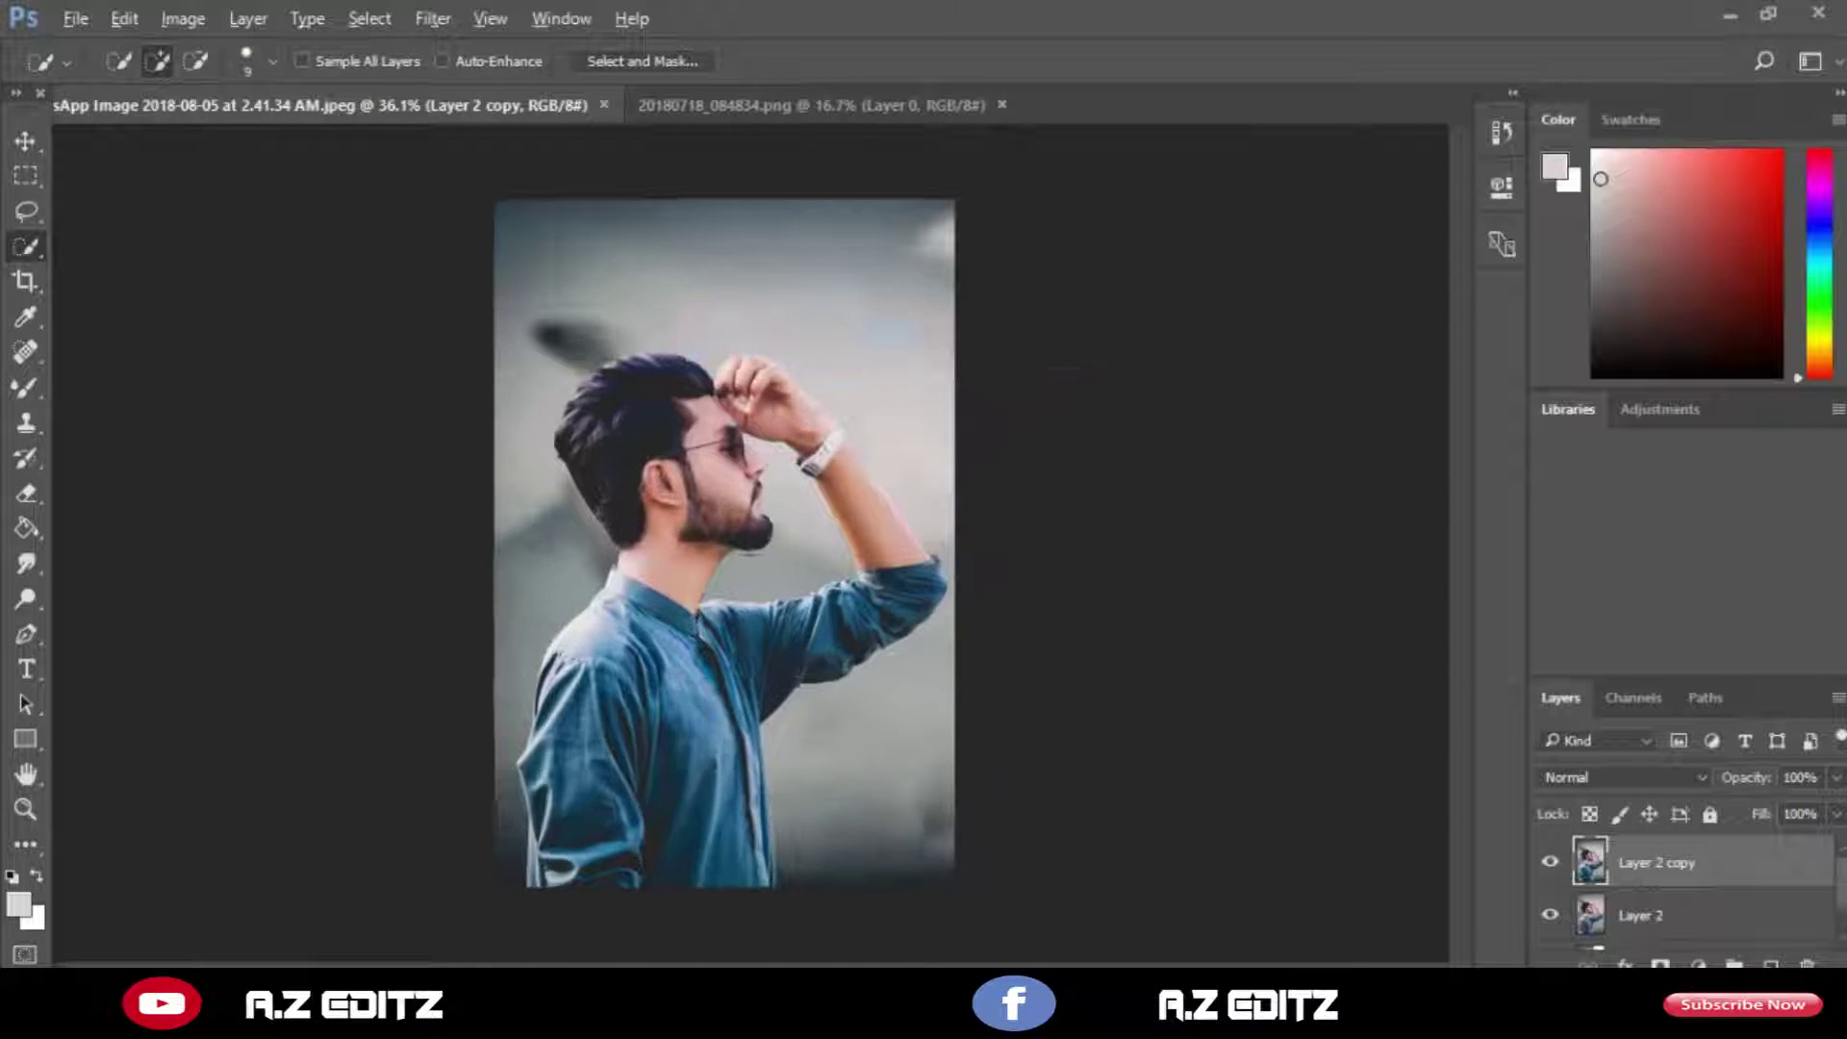
Merge all visible layers, including the A.Z STUDIO text, into one layer above the hidden Layer 0.
scroll(742, 500, "up", 4)
scroll(746, 513, "down", 4)
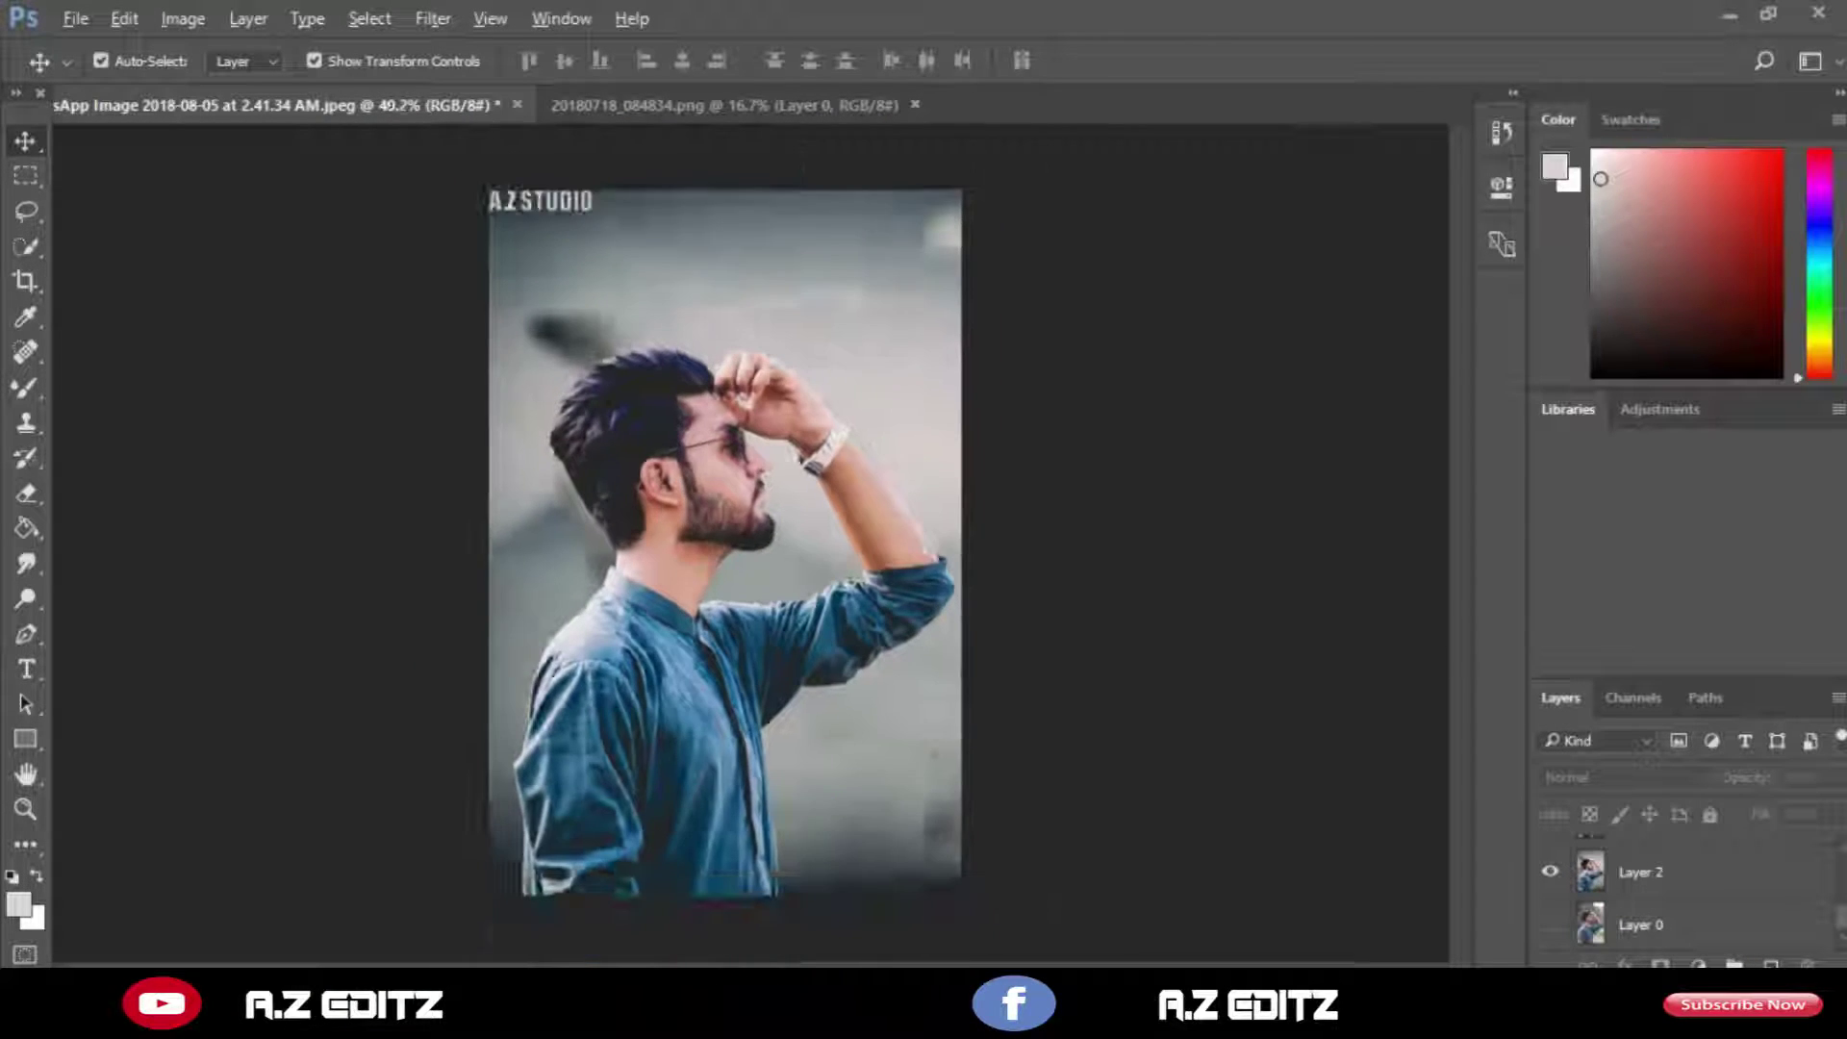
left_click(1640, 872)
right_click(1640, 871)
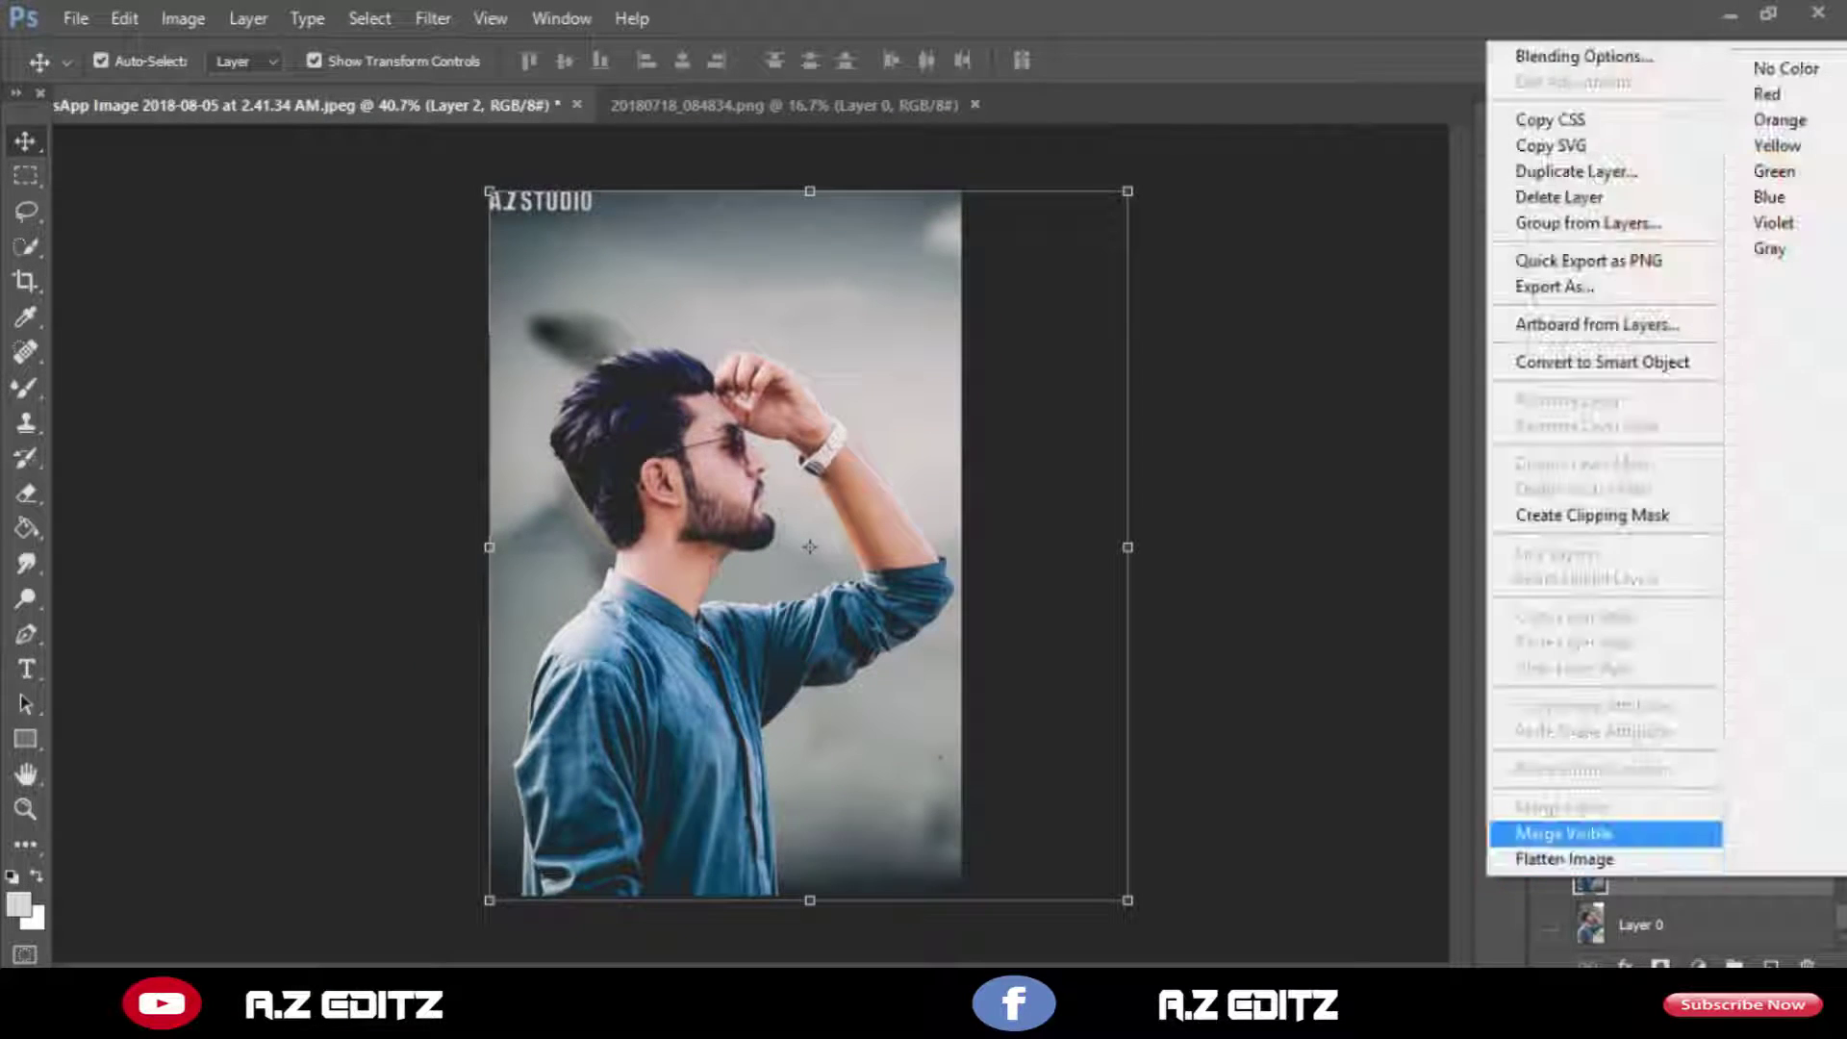
left_click(1578, 833)
right_click(1640, 866)
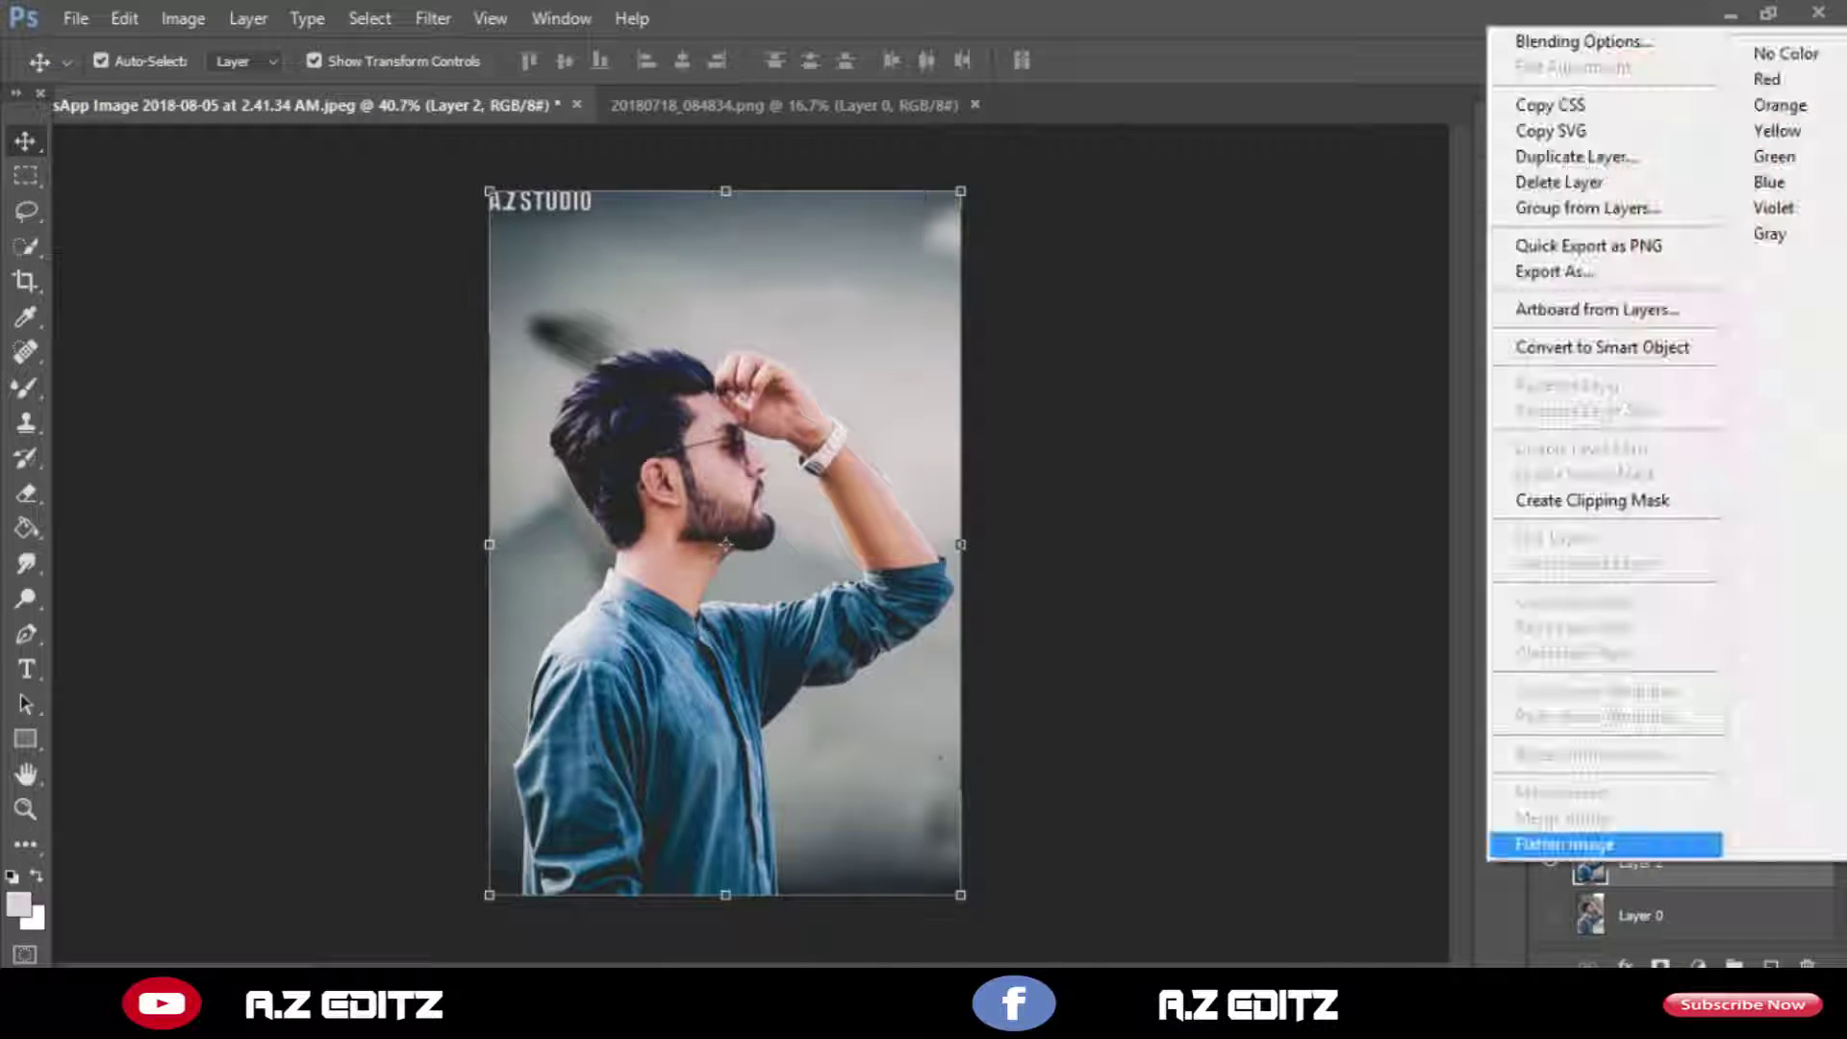
left_click(1564, 844)
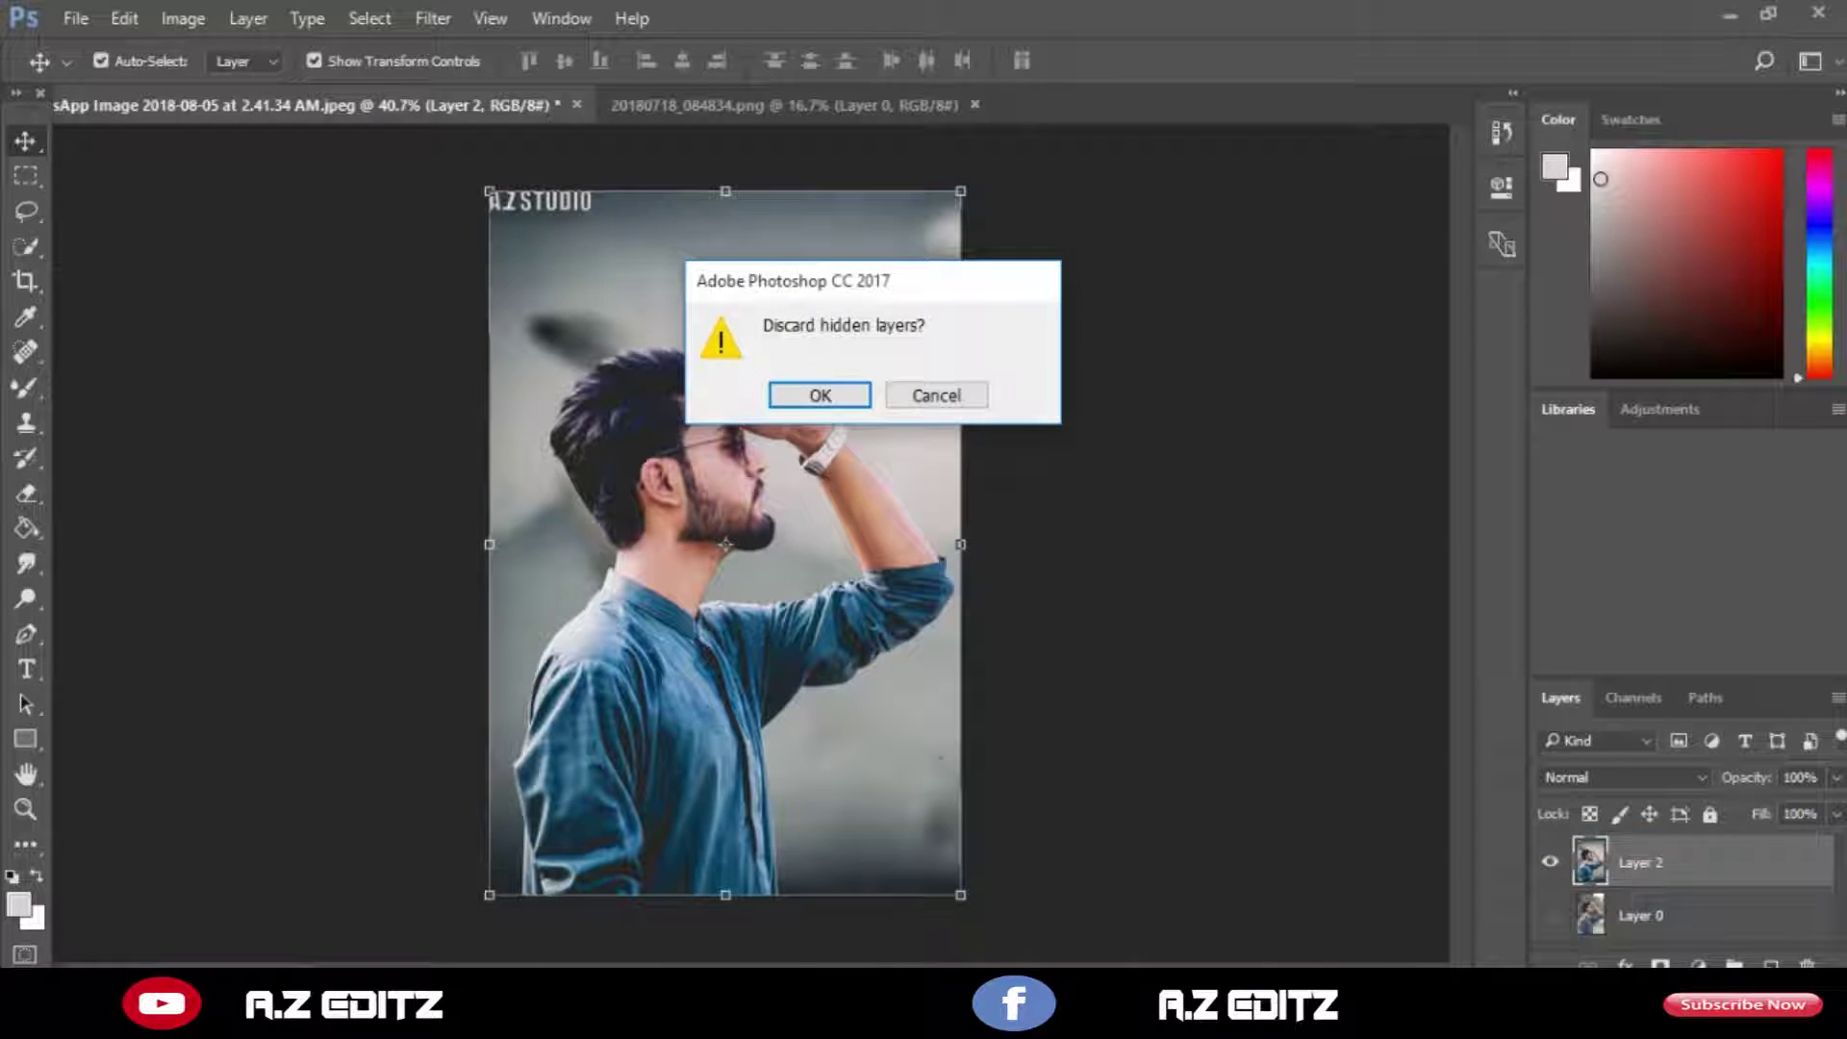
left_click(936, 395)
right_click(1640, 863)
left_click(1566, 838)
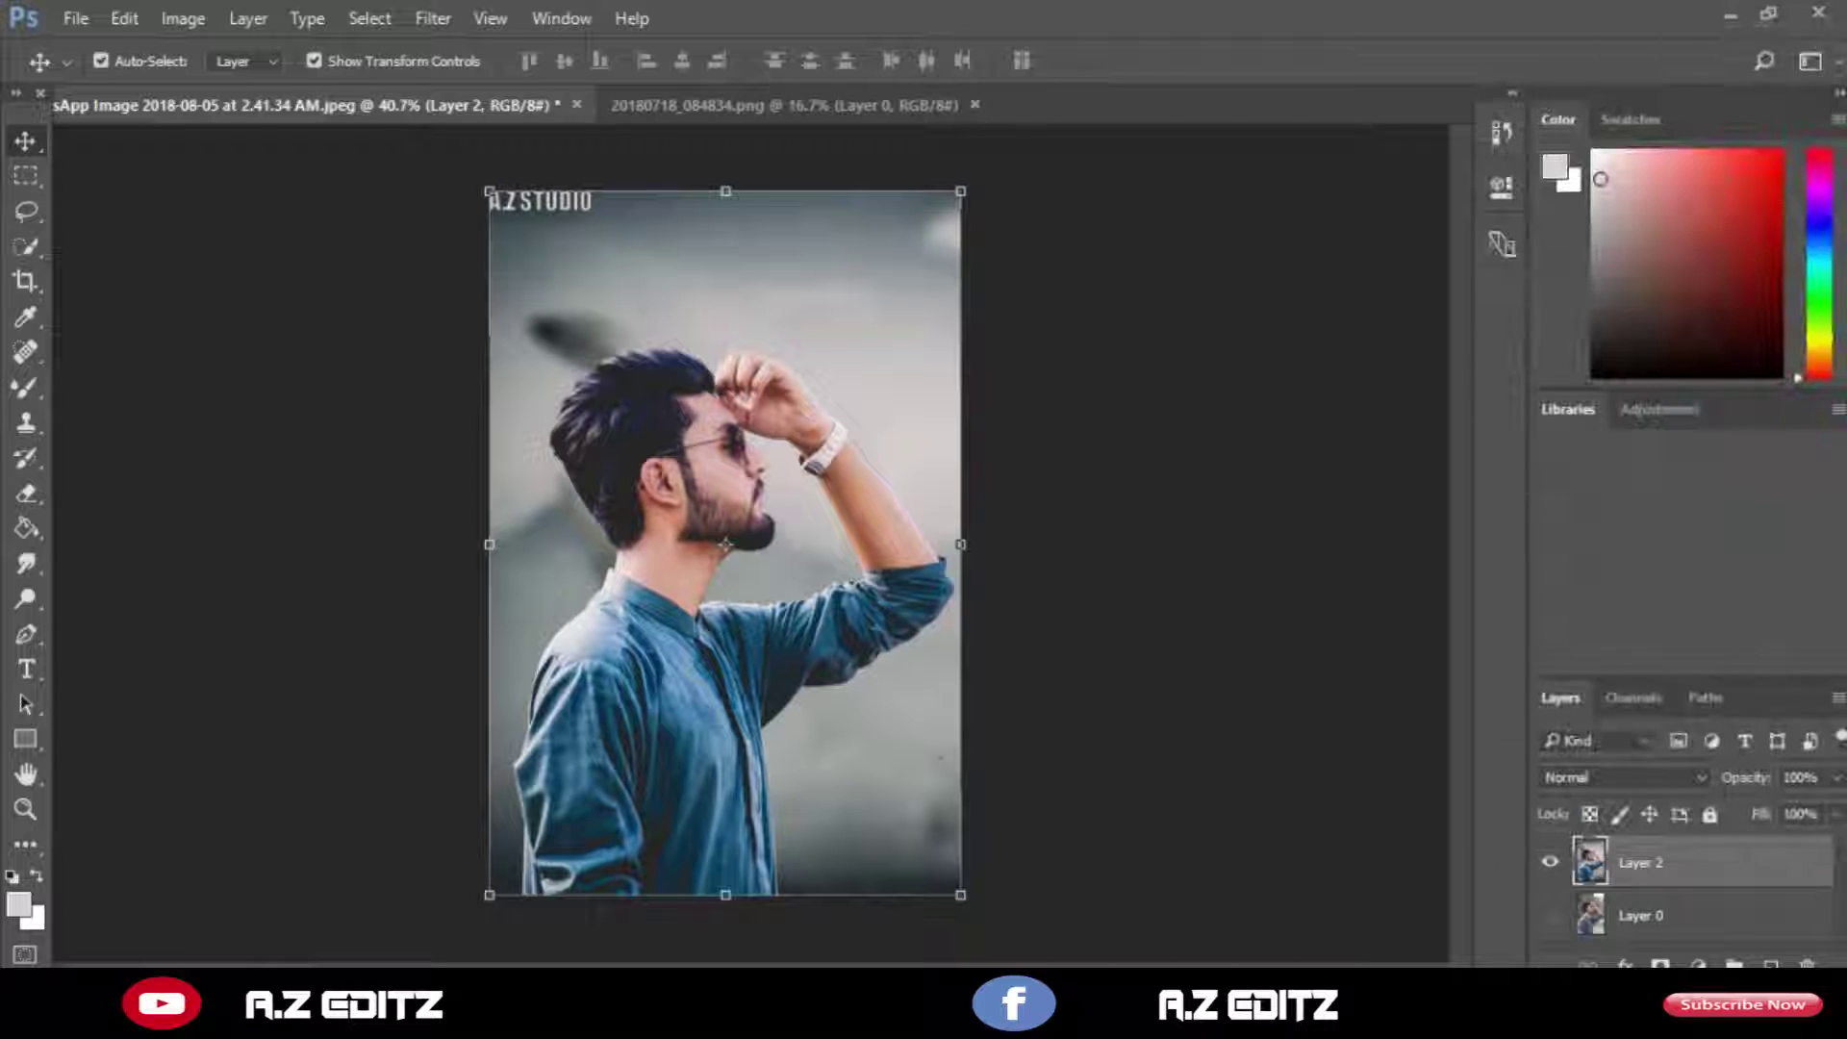
scroll(725, 544, "down", 1)
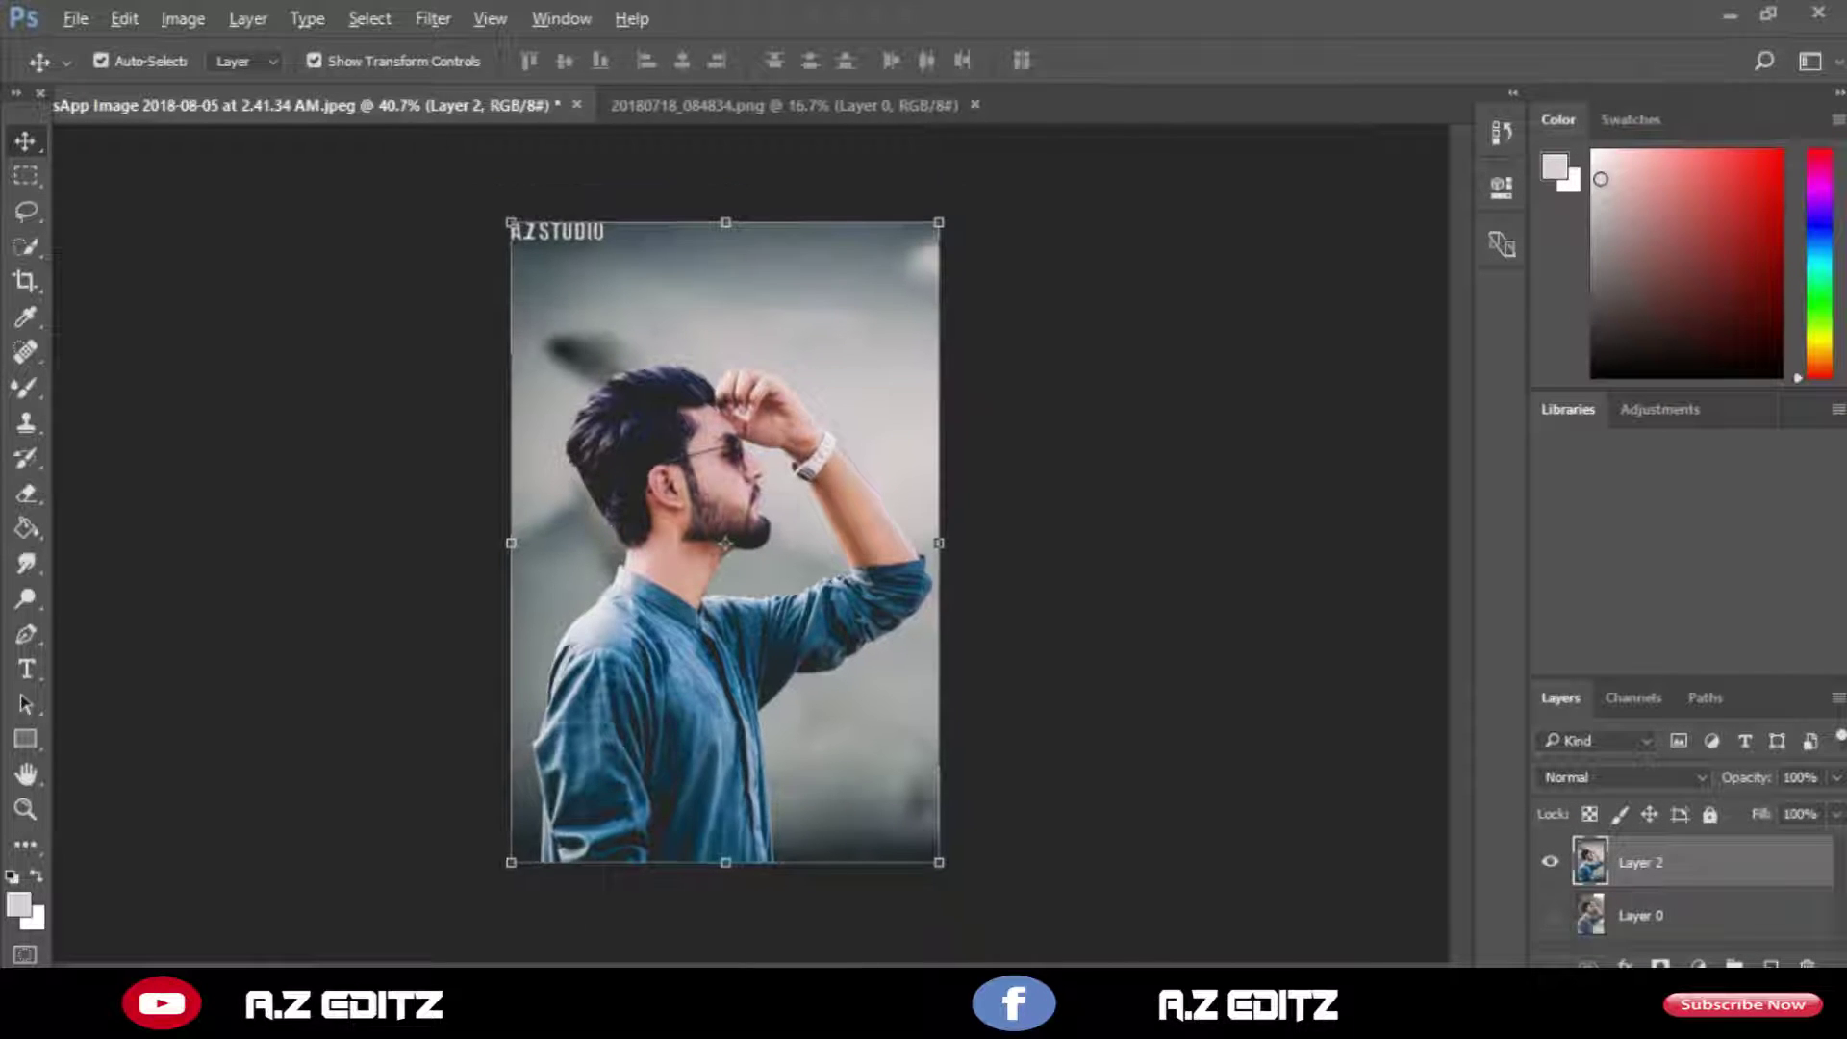
scroll(725, 544, "up", 2)
left_click(26, 352)
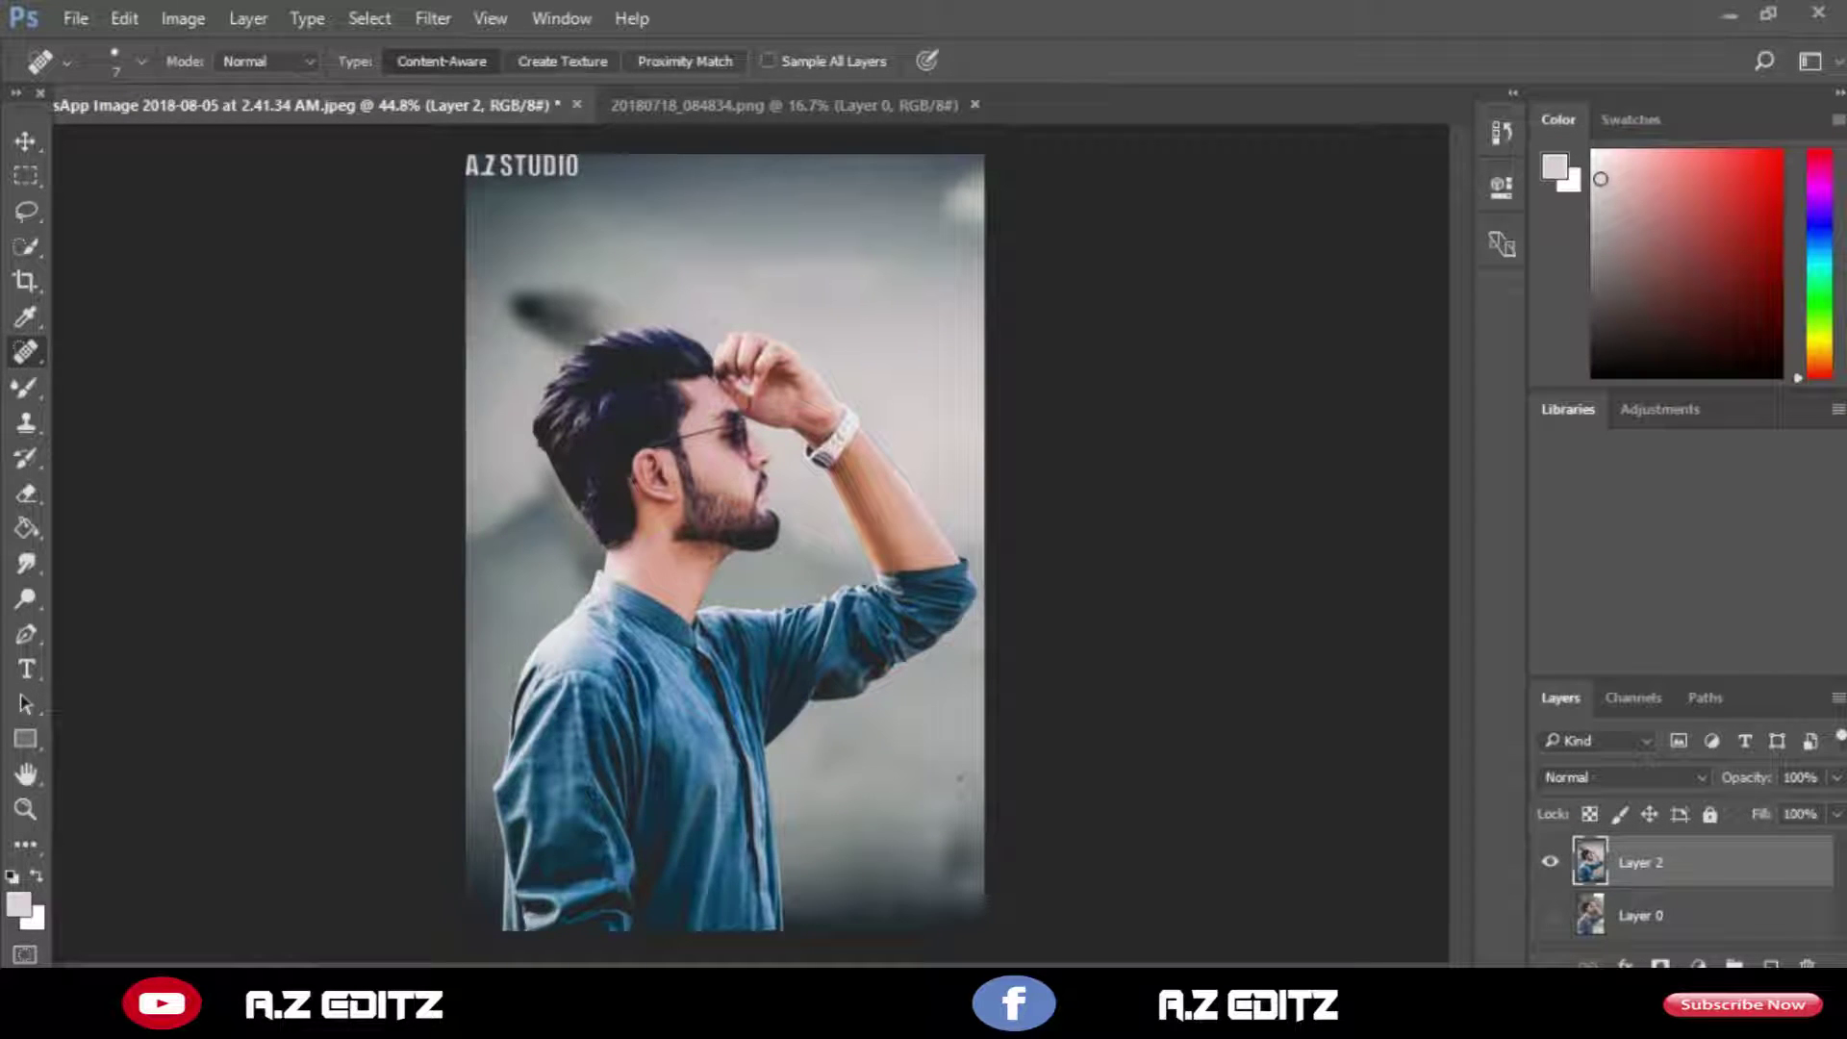
Save the picture to the Desktop as a JPEG at quality 10 and open the saved file in Photos.
key("ctrl+shift+s")
scroll(116, 317, "up", 3)
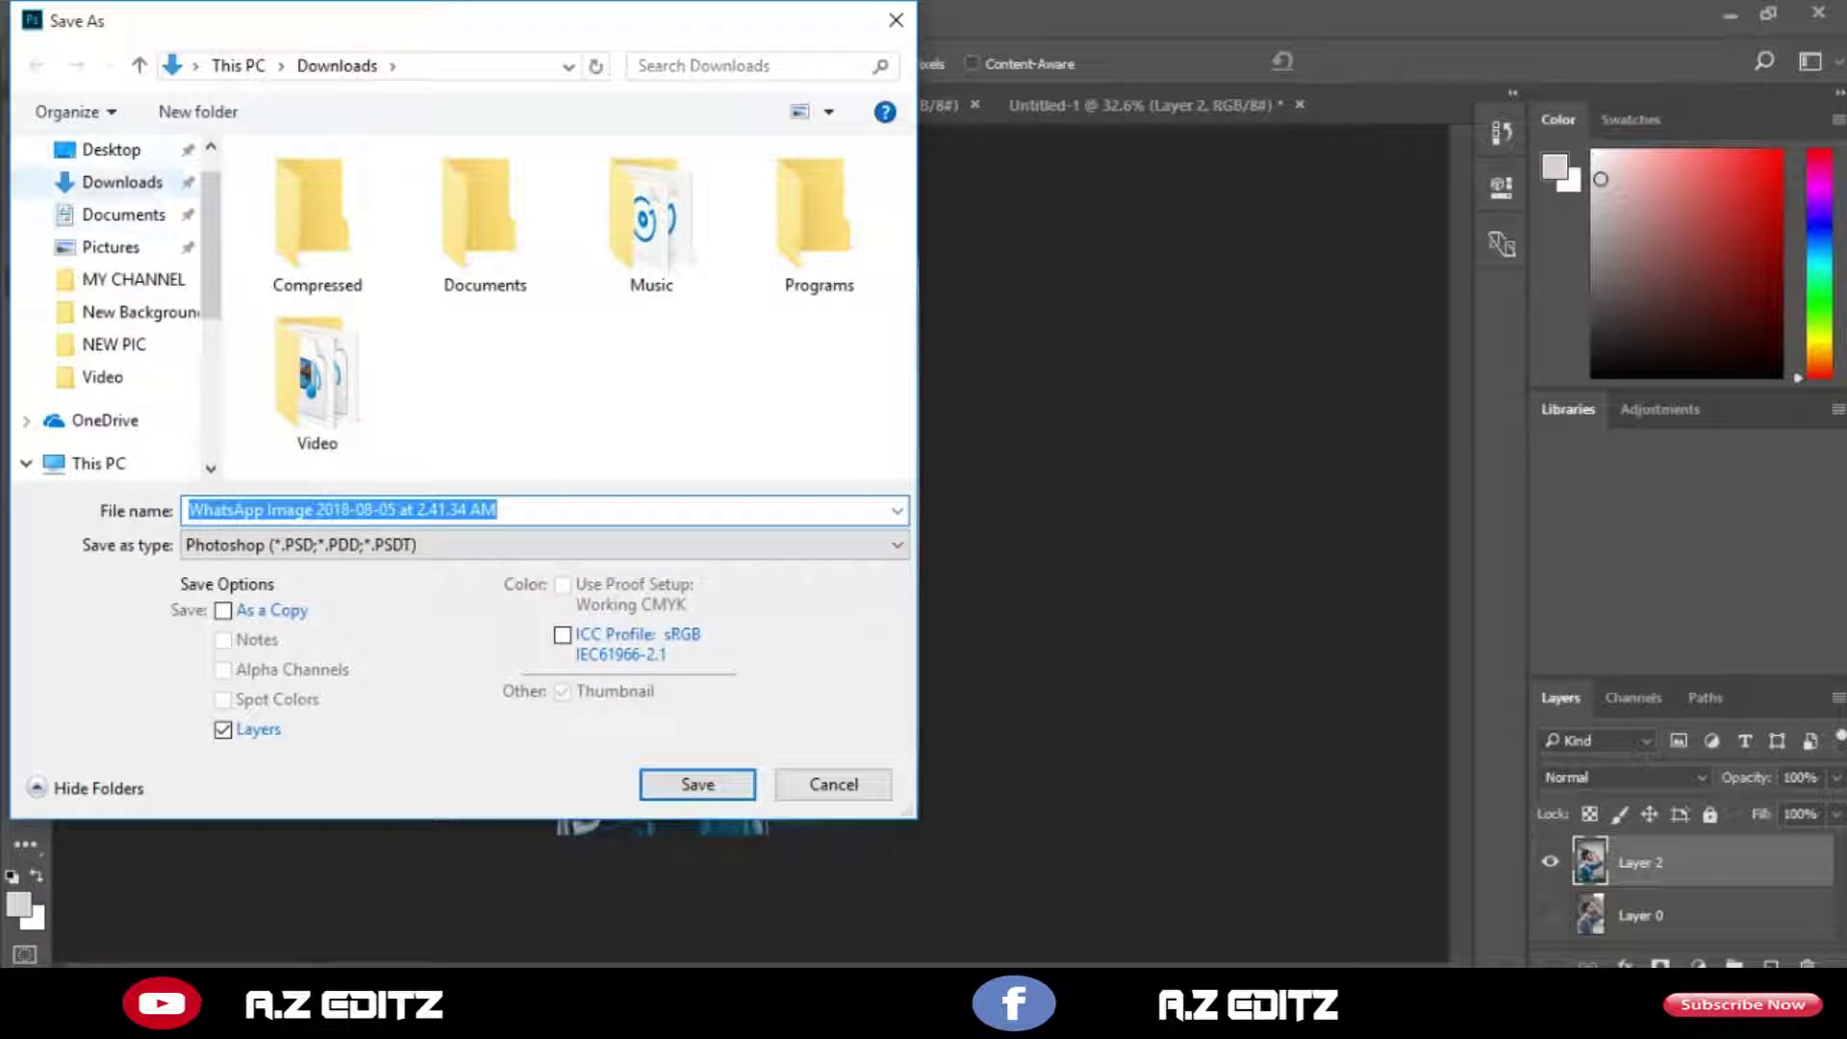
left_click(112, 150)
left_click(353, 512)
left_click(353, 546)
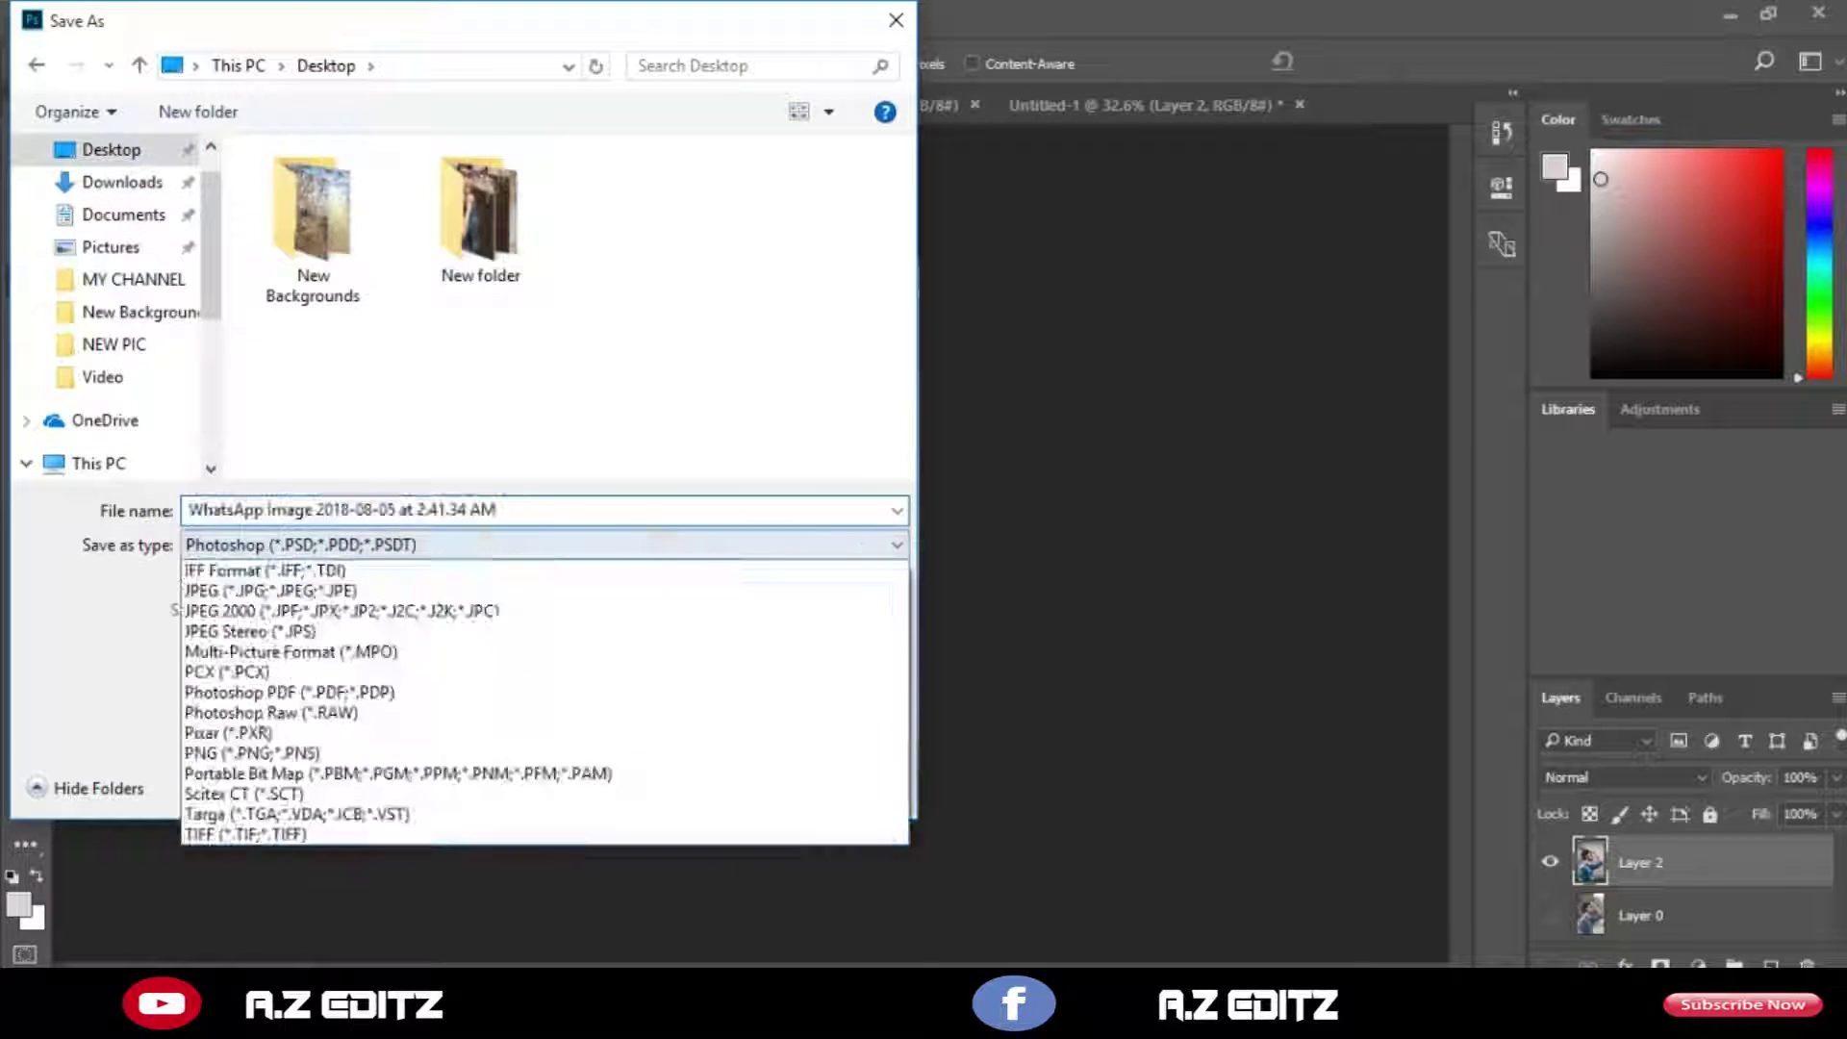
left_click(327, 734)
key("j")
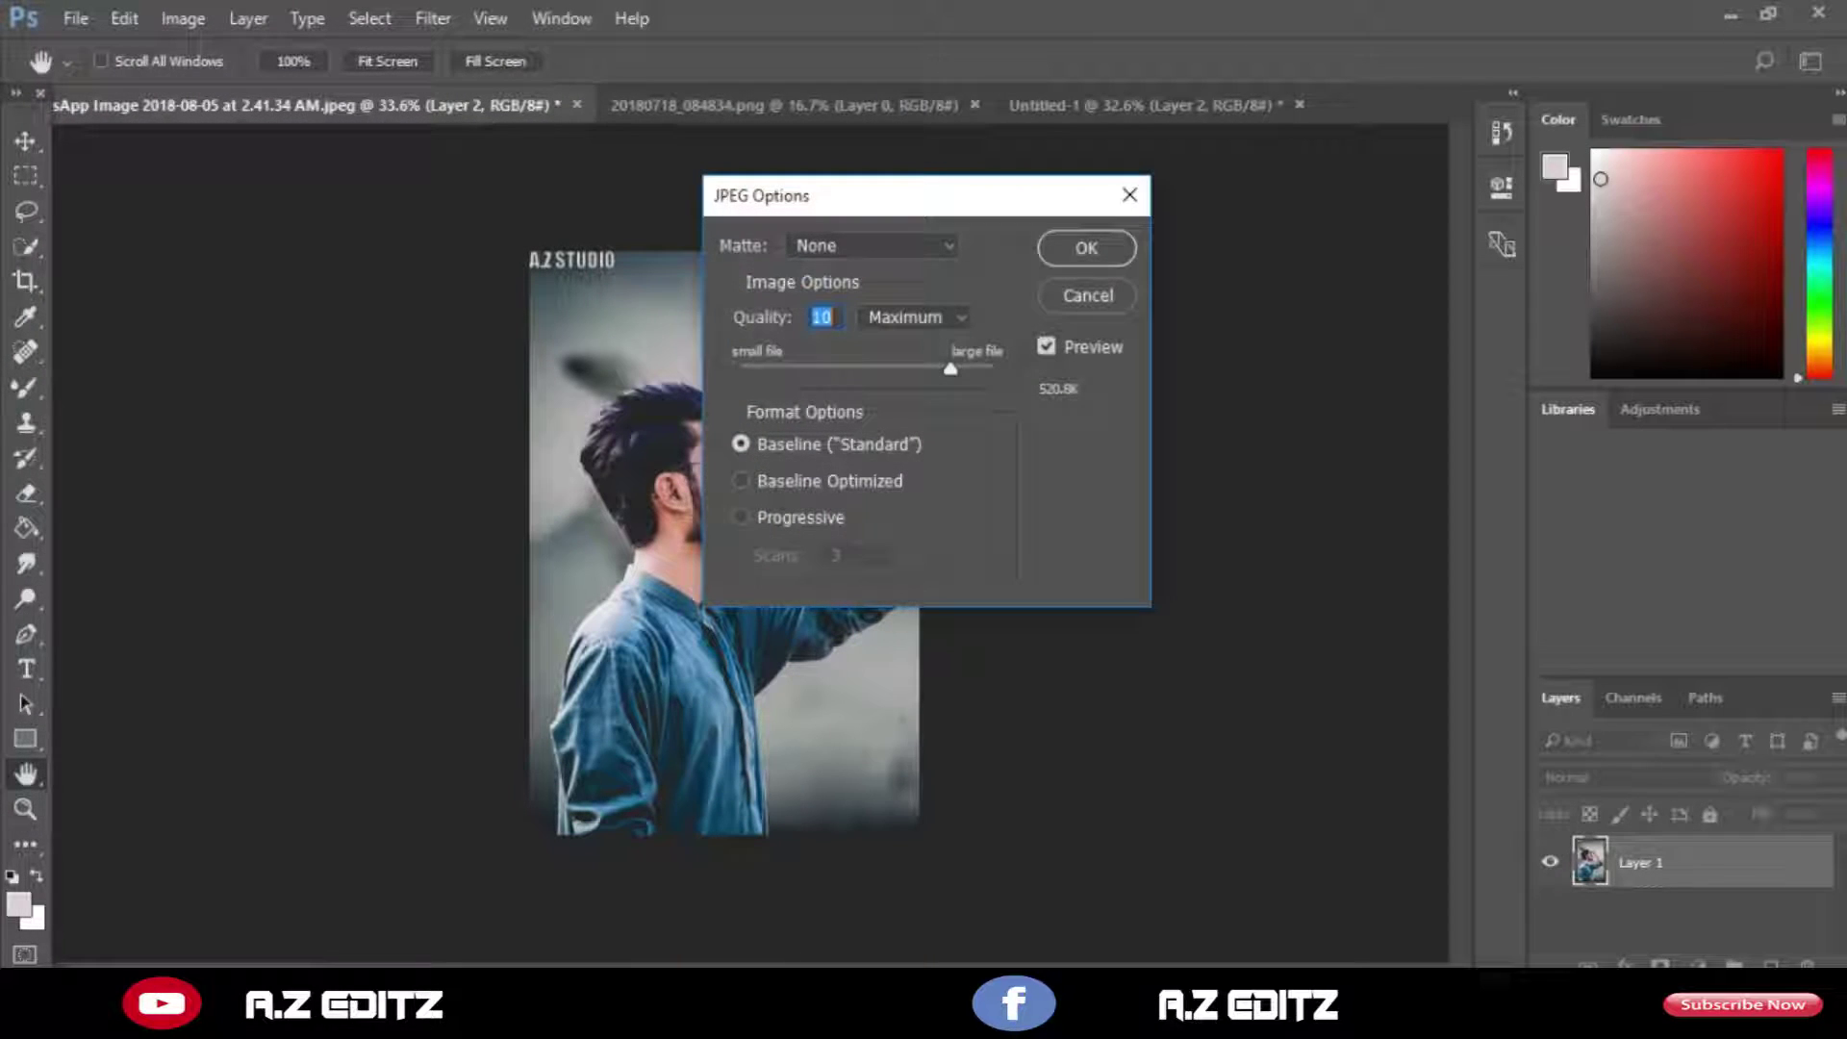
key("Return")
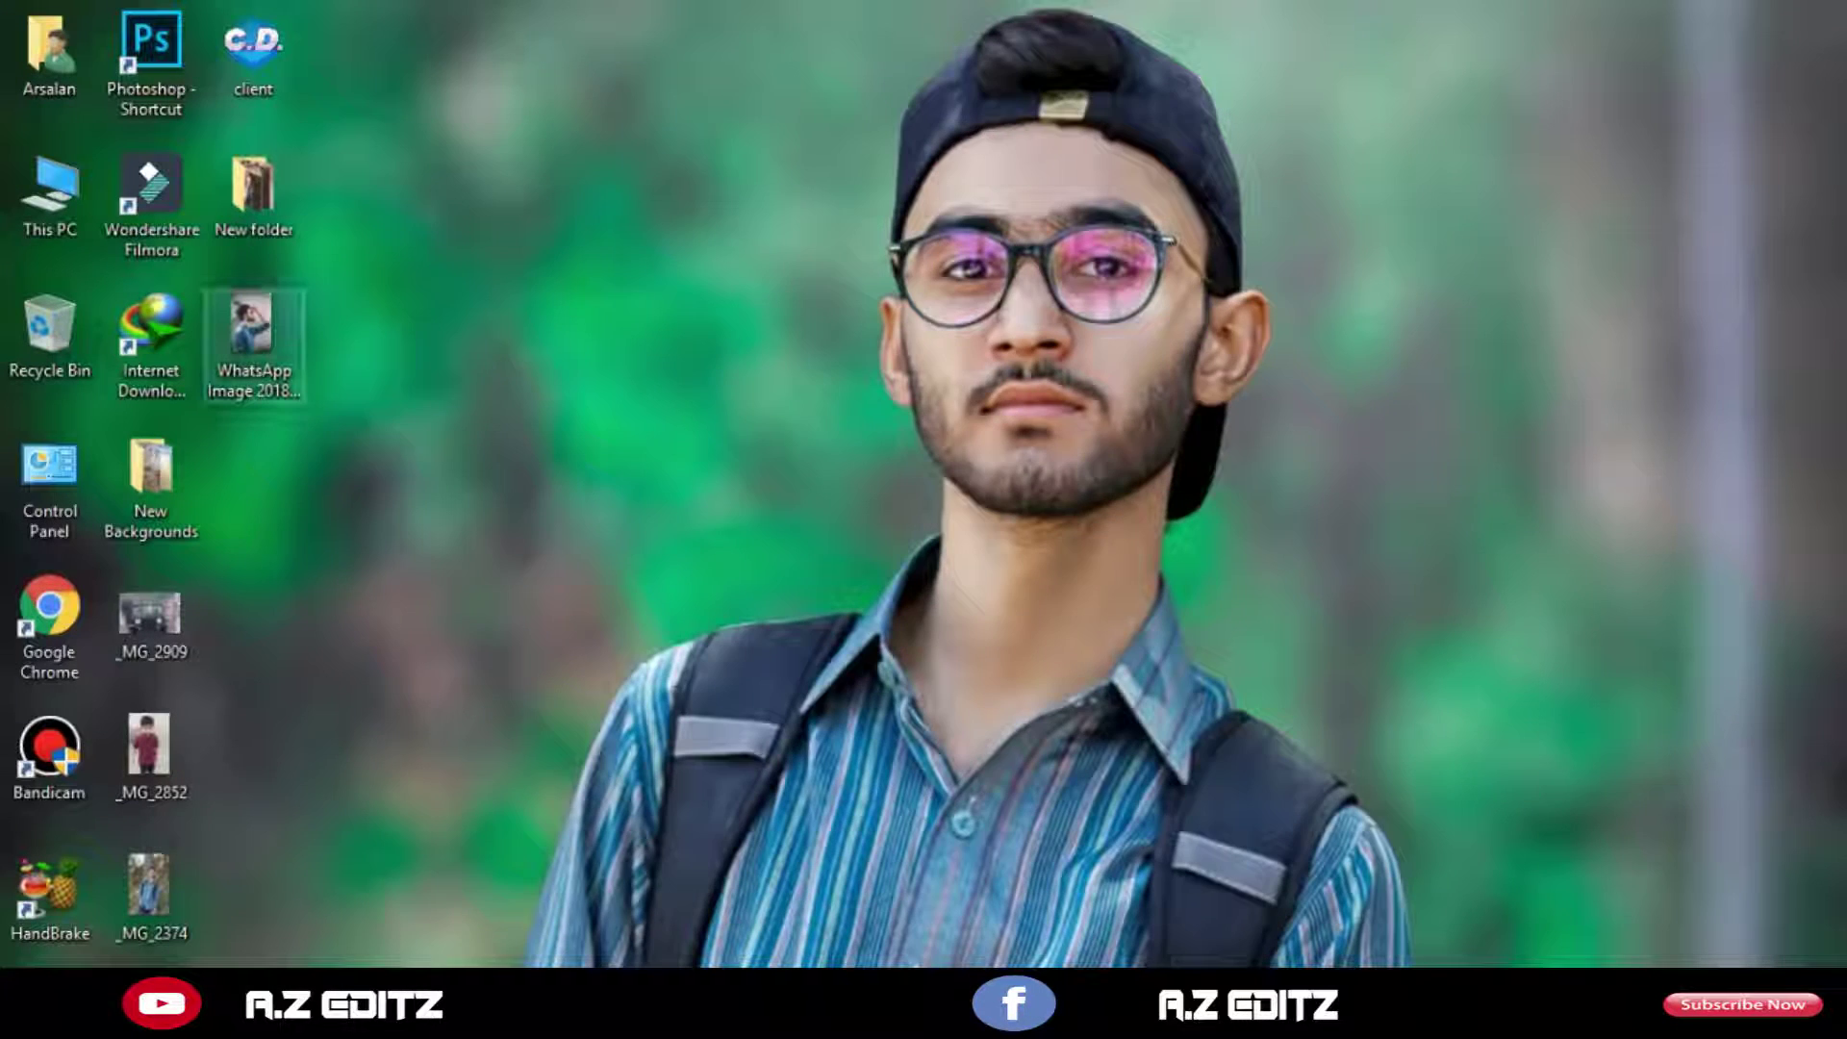
double_click(254, 345)
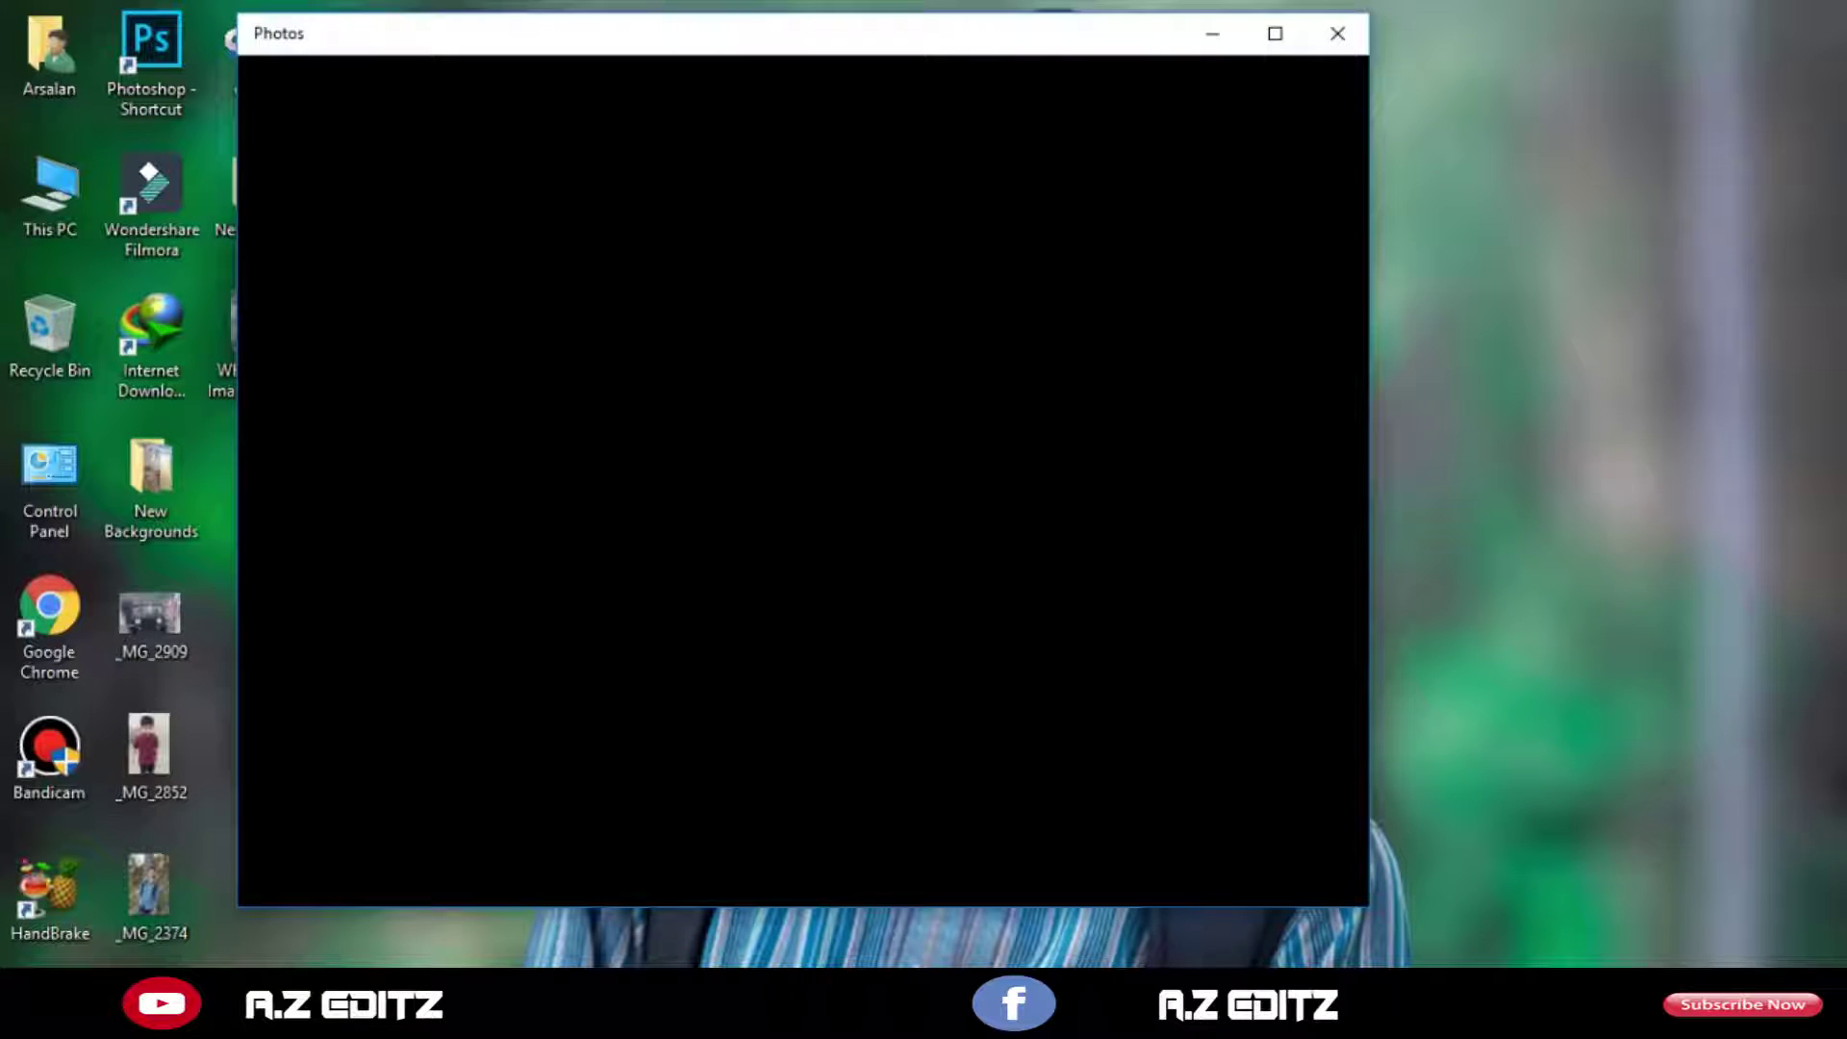